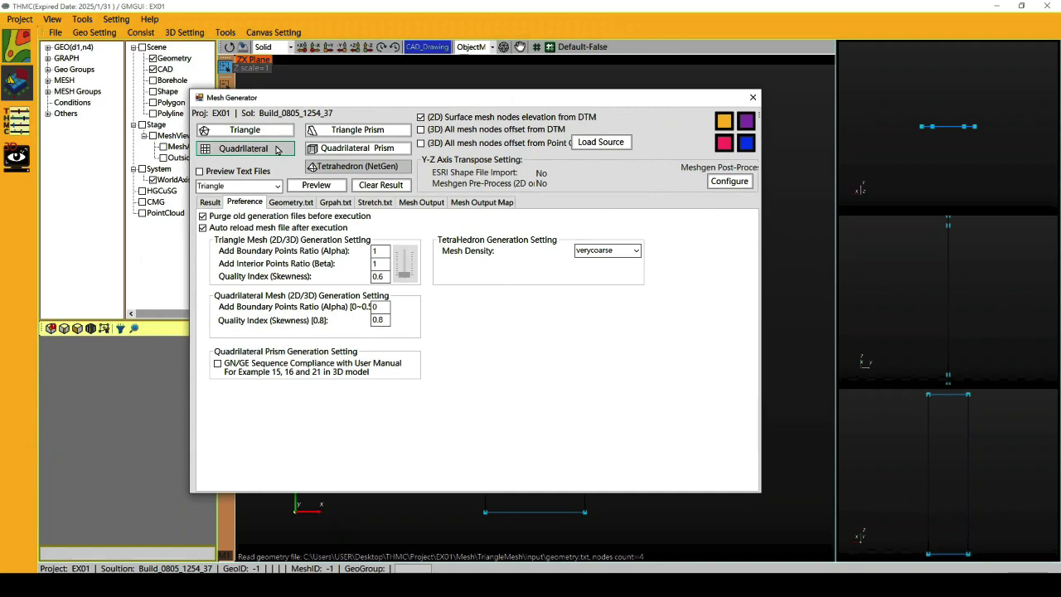
# Generate a quadrilateral mesh and expand domain1 in the geometry tree to reach its boundary groups
pyautogui.click(278, 148)
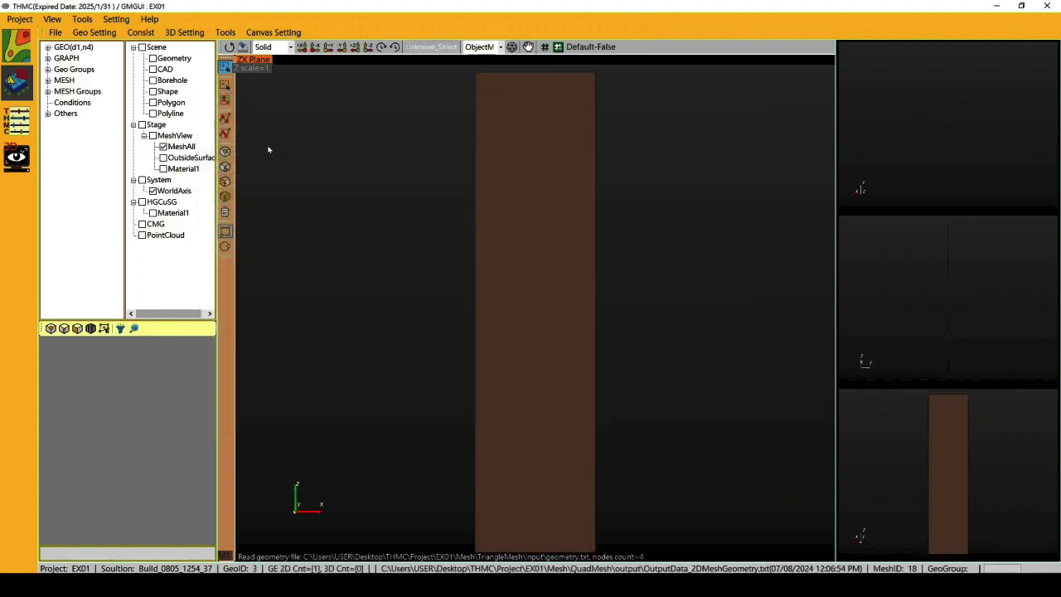
pyautogui.click(48, 48)
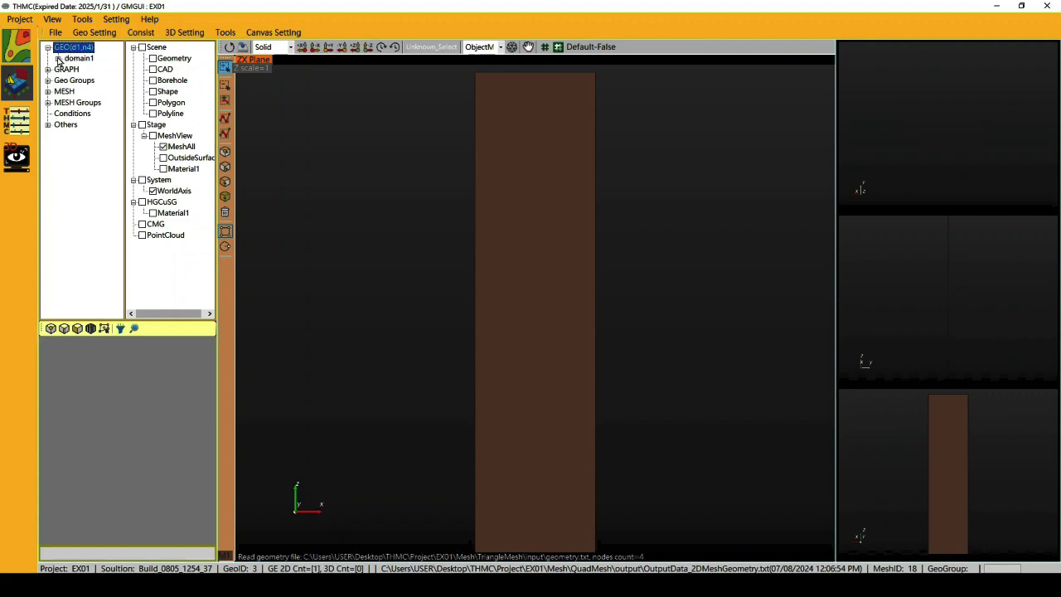
pyautogui.click(59, 59)
pyautogui.moveTo(61, 63)
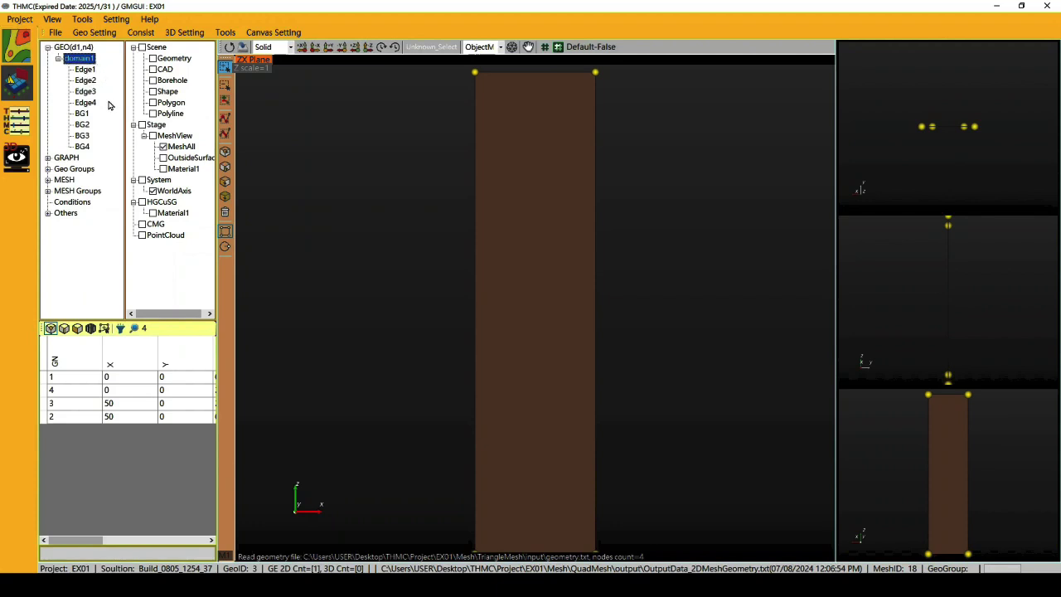
pyautogui.moveTo(87, 119)
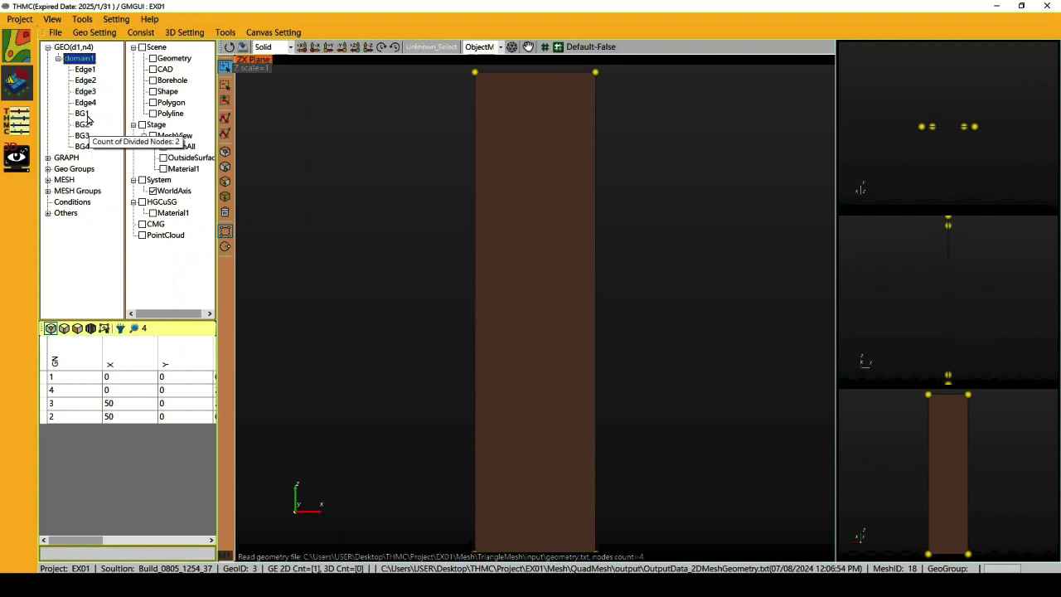
# Set the nodes count of domain1's boundary group BG1 to 41
pyautogui.click(82, 113)
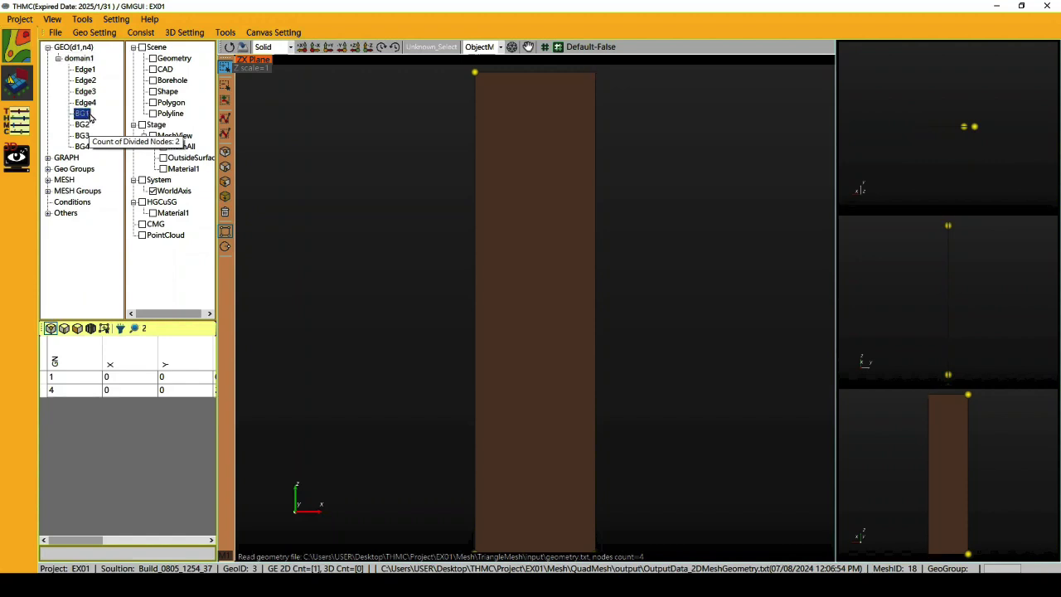
pyautogui.rightClick(90, 119)
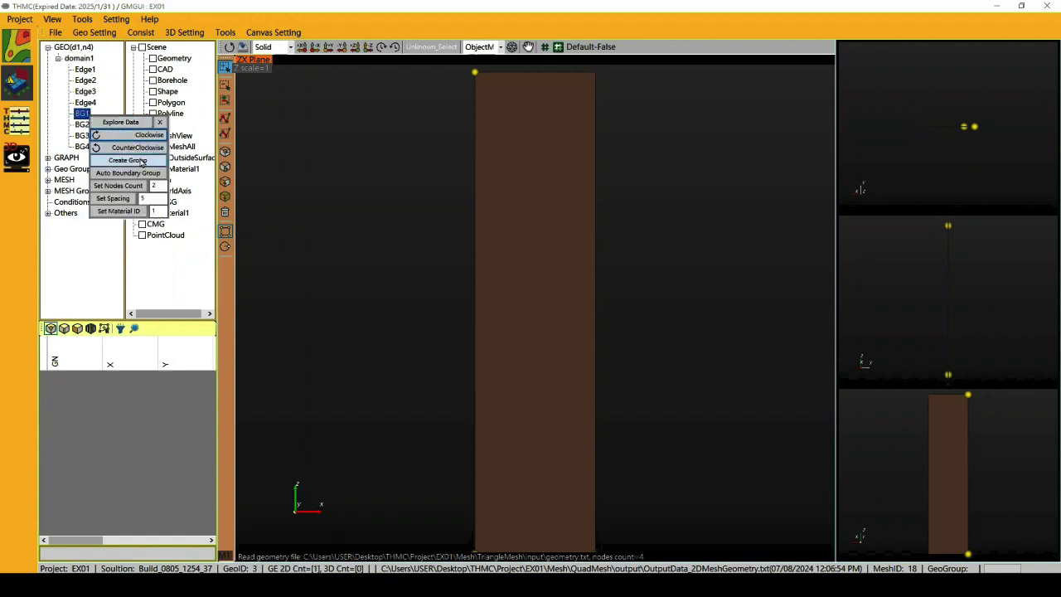
pyautogui.click(157, 186)
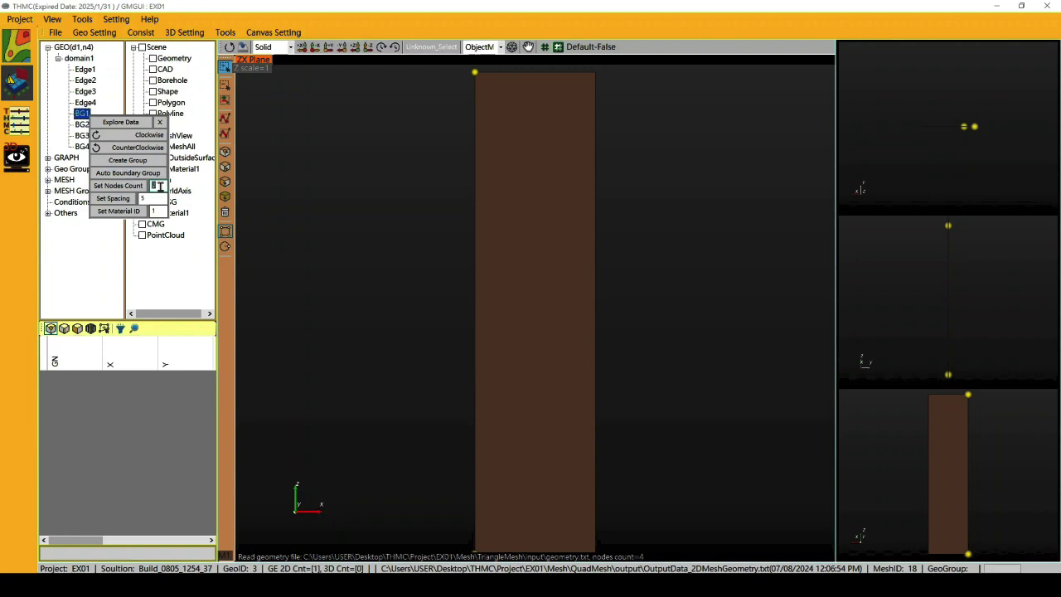
pyautogui.write('41')
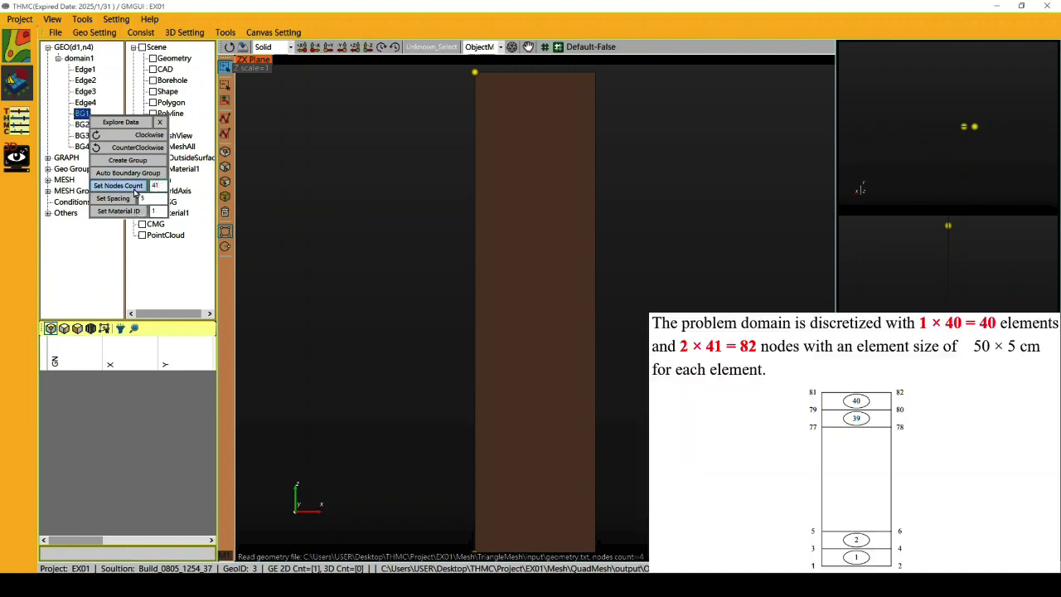
pyautogui.click(135, 185)
# Set the nodes count of boundary group BG2 to 2 and regenerate the quadrilateral mesh
pyautogui.click(83, 124)
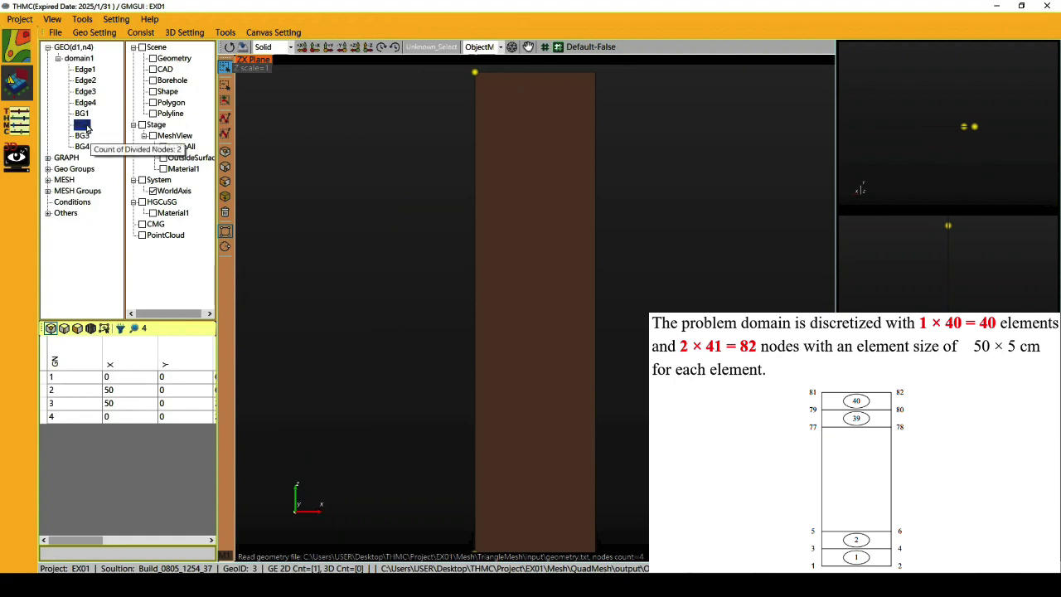
pyautogui.rightClick(89, 130)
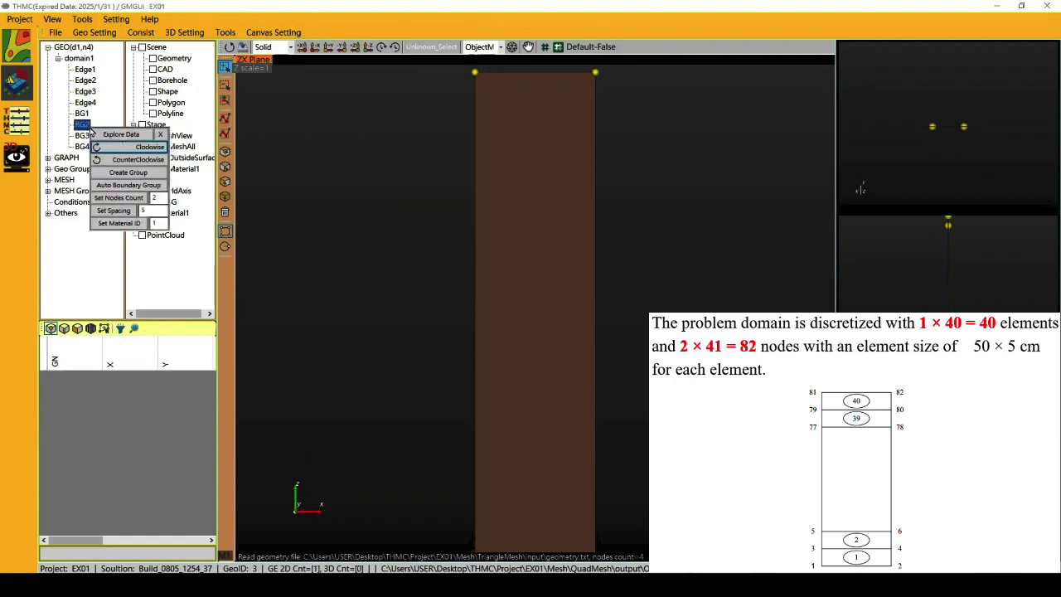
pyautogui.click(158, 198)
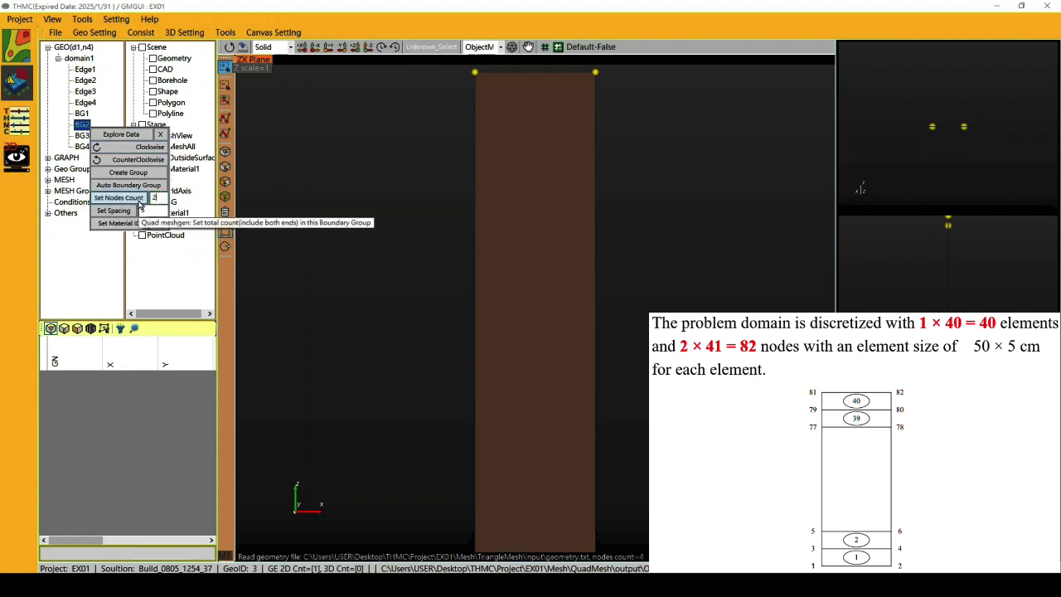
pyautogui.click(139, 201)
pyautogui.click(510, 48)
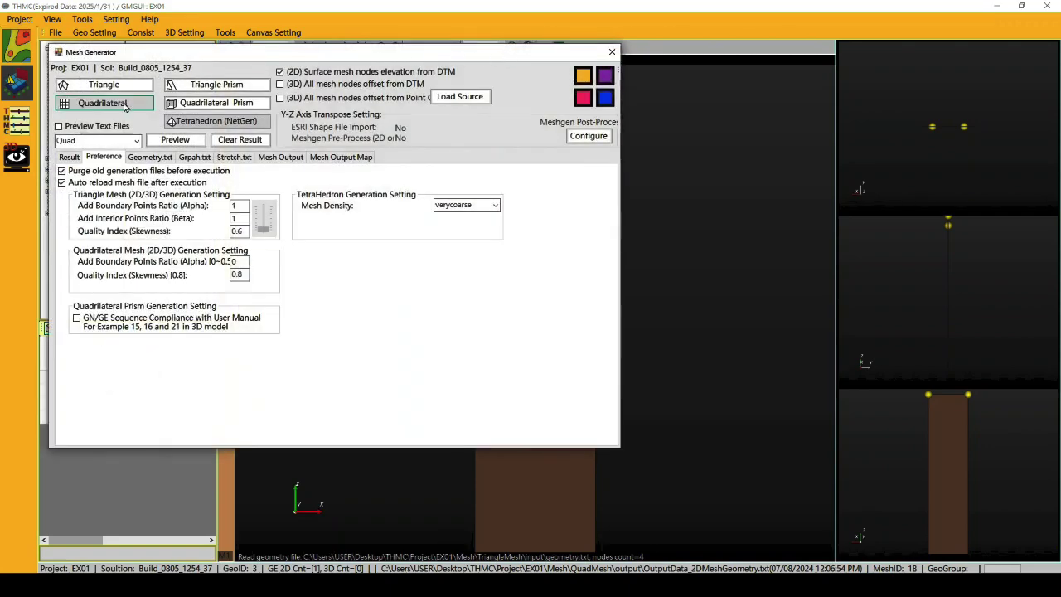
pyautogui.click(125, 104)
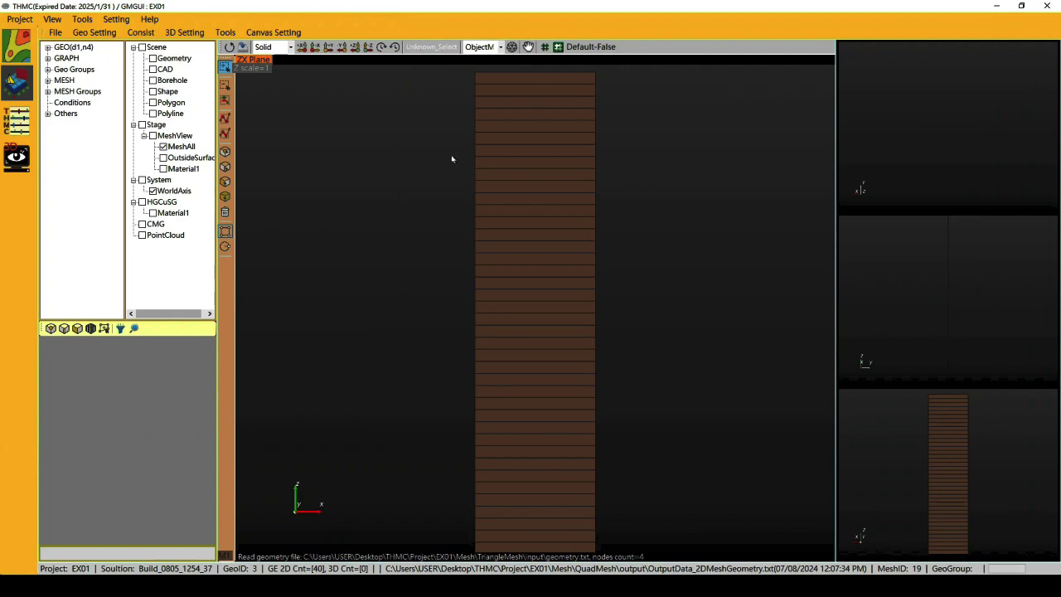
# Select the two nodes on the mesh's top edge and start a new group from them
pyautogui.click(226, 68)
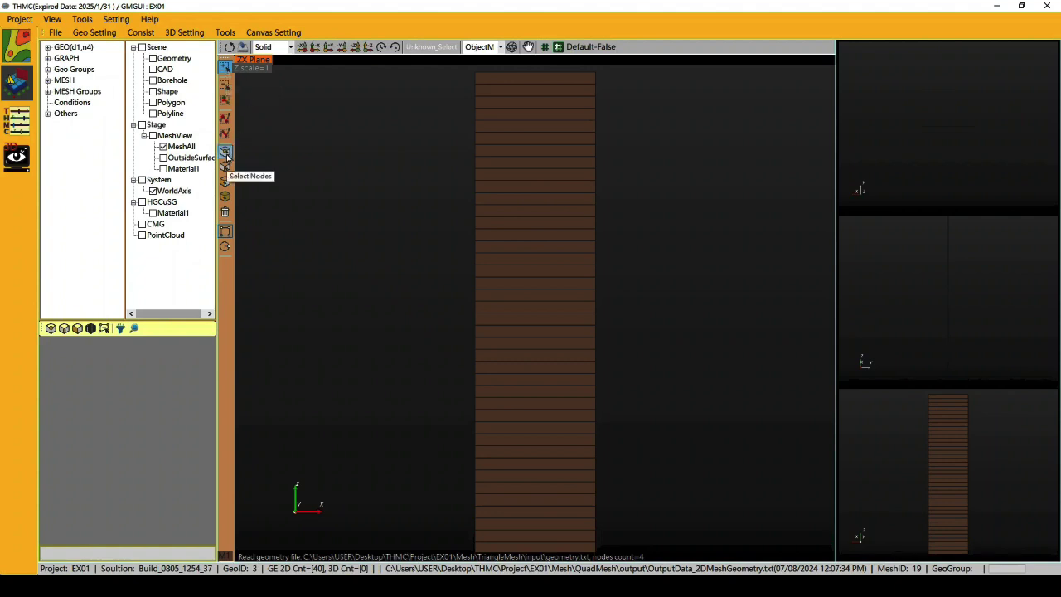
pyautogui.click(225, 156)
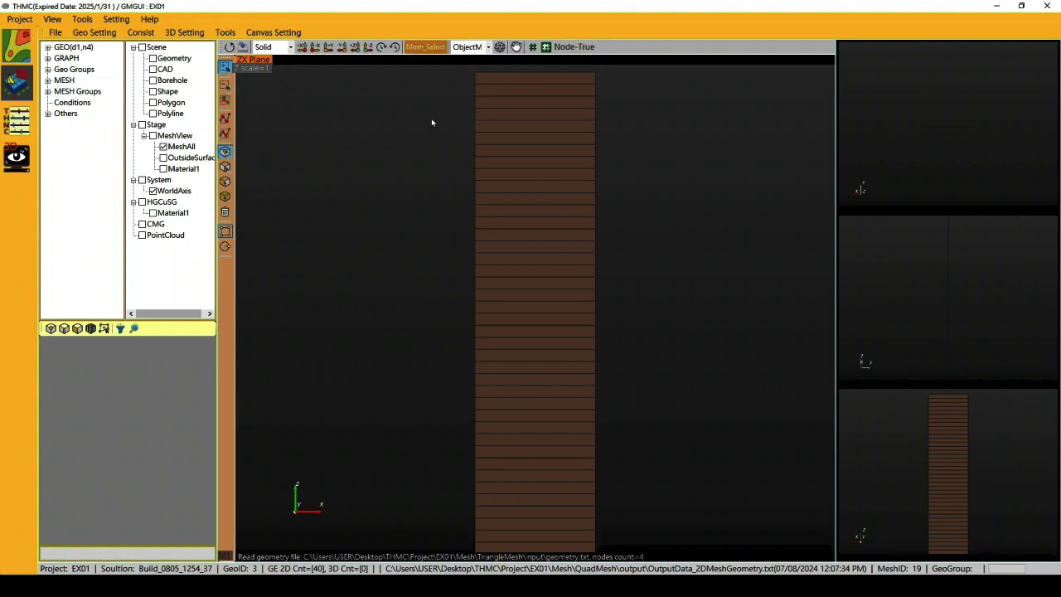
pyautogui.scroll(-1, 433, 121)
pyautogui.moveTo(472, 103); pyautogui.dragTo(602, 124)
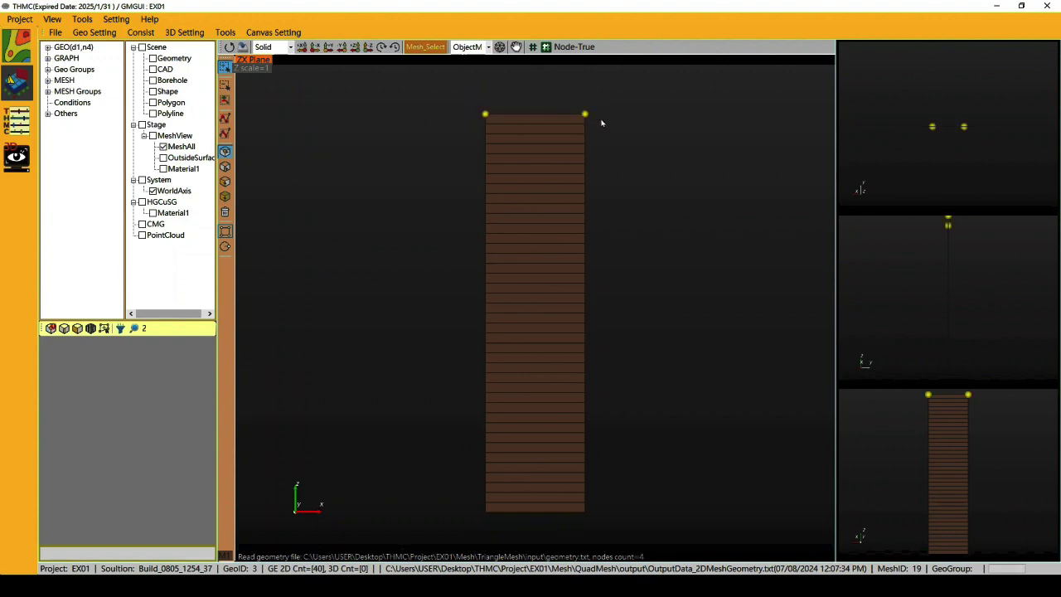
pyautogui.click(104, 328)
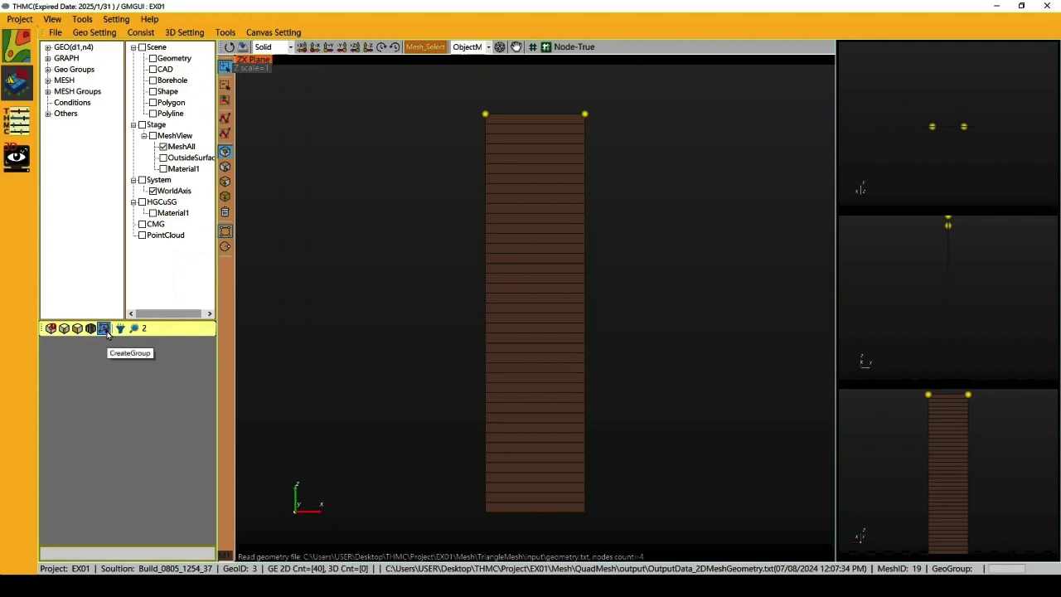
pyautogui.moveTo(118, 55); pyautogui.dragTo(345, 142)
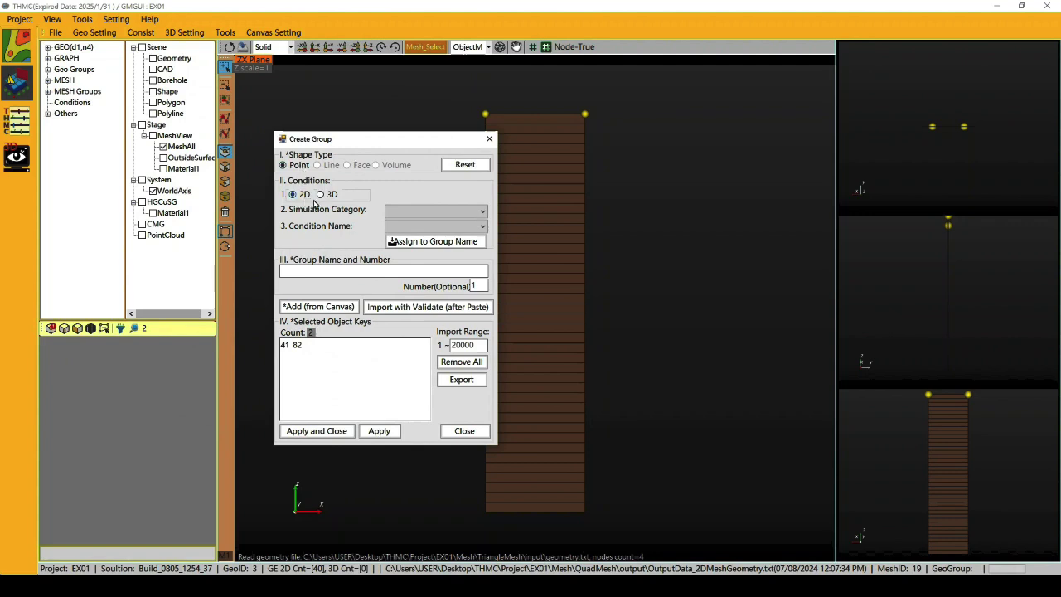
# Create the group as a Hydrological Initial condition named Hydrological_Initial_top
pyautogui.click(412, 213)
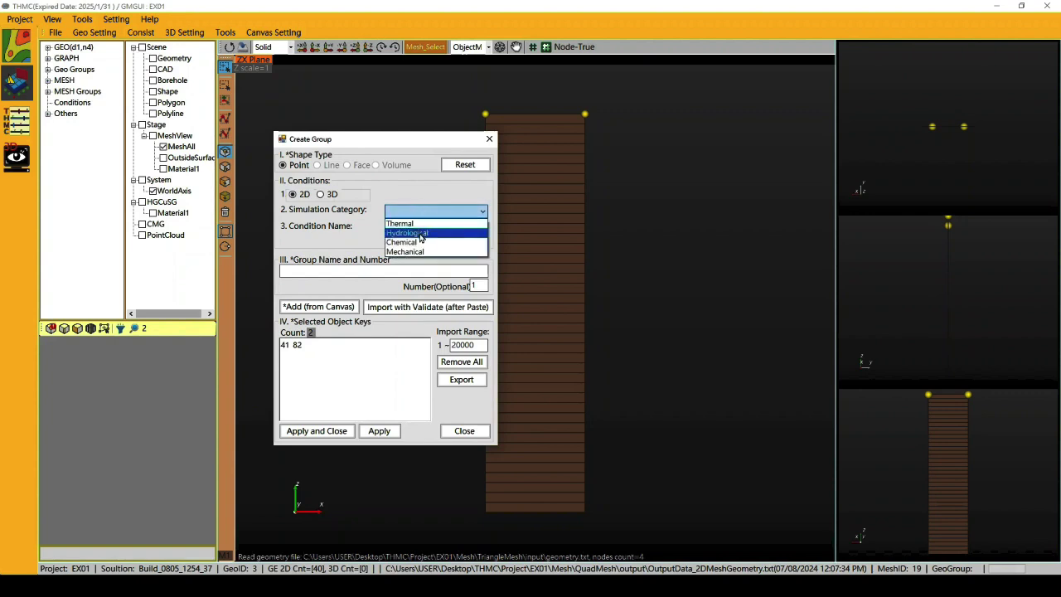
pyautogui.click(430, 235)
pyautogui.click(440, 229)
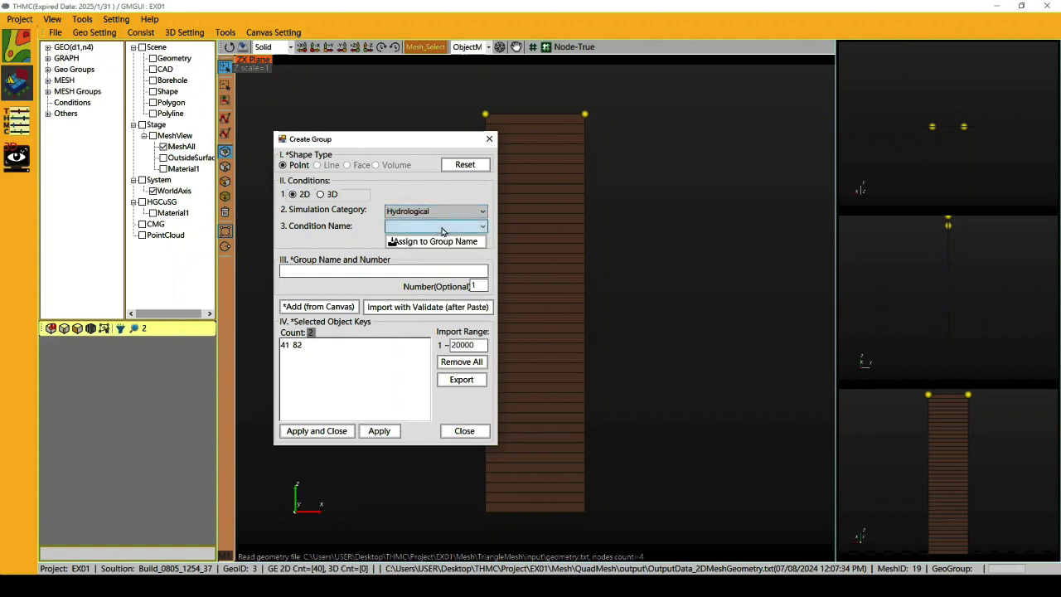
pyautogui.click(442, 230)
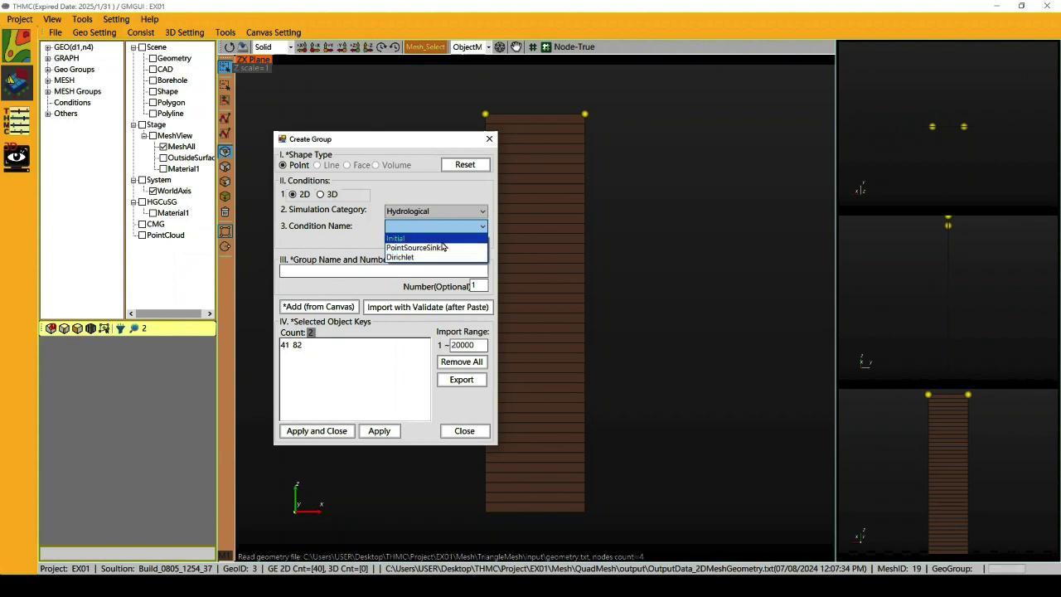
pyautogui.click(442, 241)
pyautogui.click(442, 244)
pyautogui.click(412, 270)
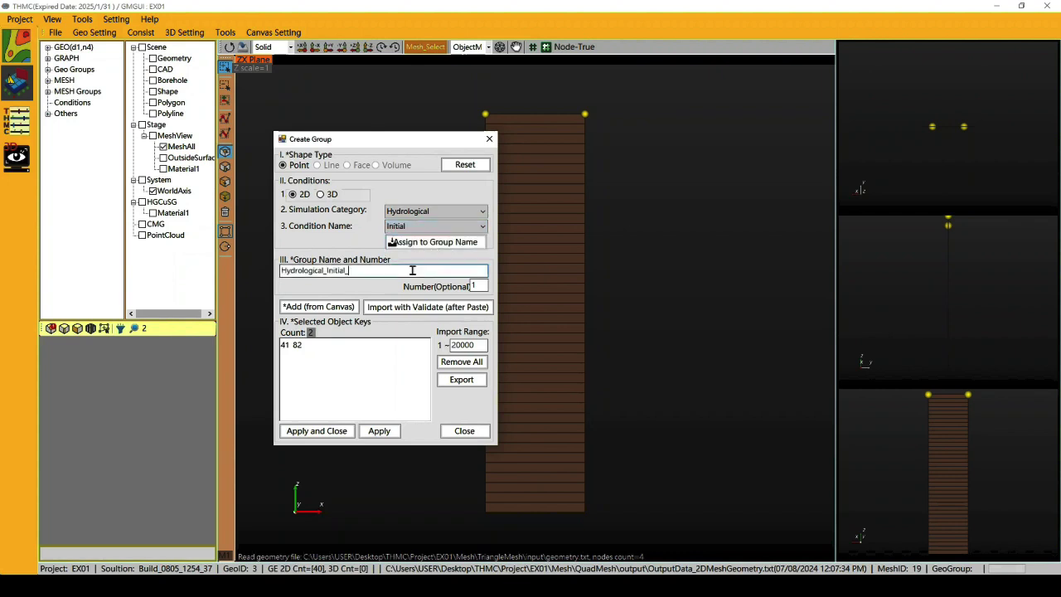
pyautogui.write('top')
pyautogui.click(330, 437)
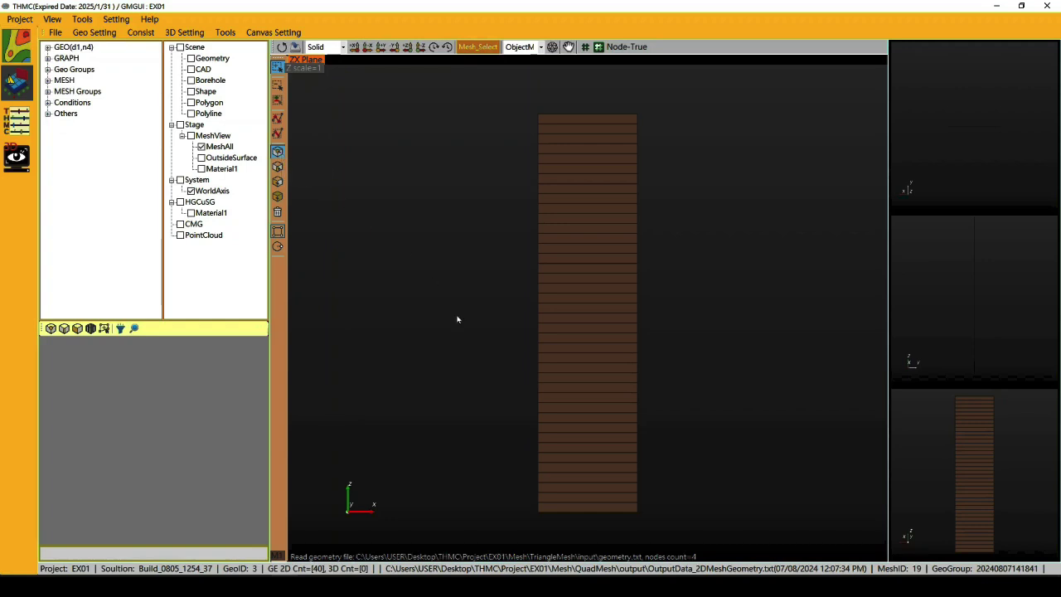
# Create a Hydrological Initial condition group named Hydrological_Initial_bottom from the two nodes on the mesh's bottom edge
pyautogui.moveTo(522, 505); pyautogui.dragTo(661, 544)
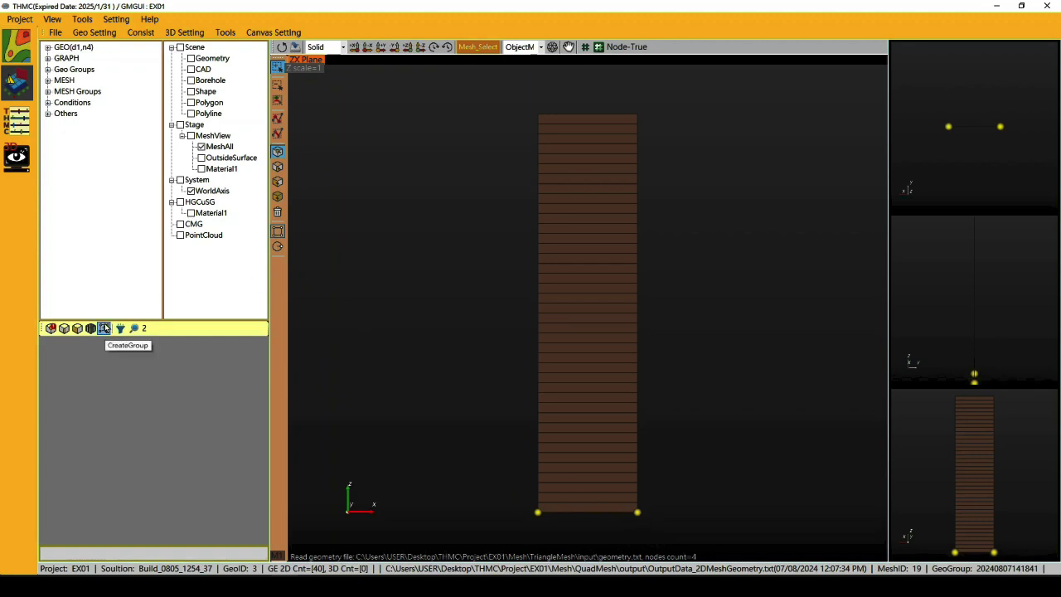
pyautogui.click(104, 327)
pyautogui.click(232, 138)
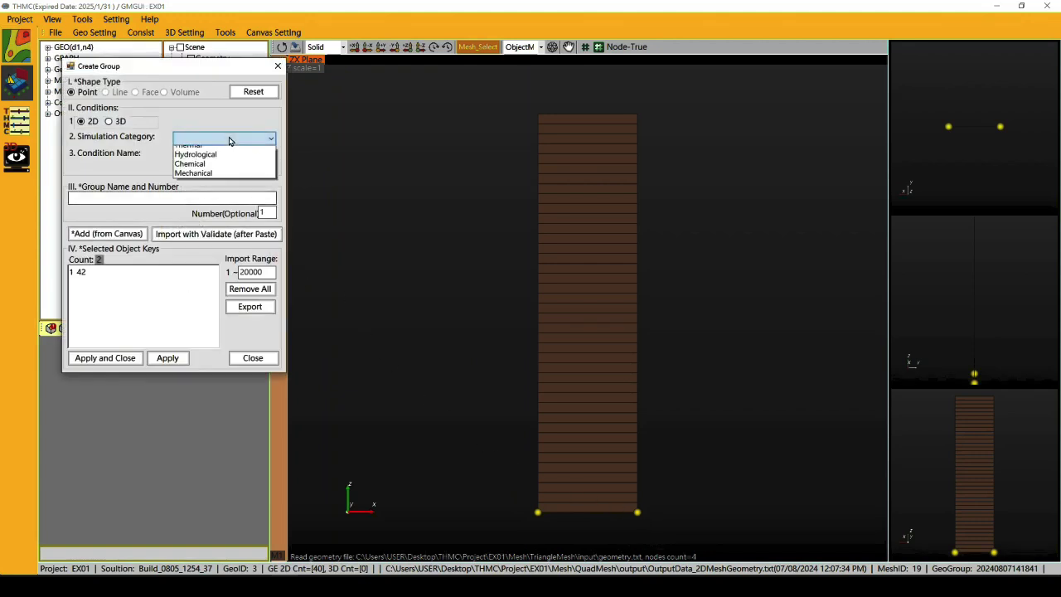
pyautogui.click(230, 160)
pyautogui.click(232, 153)
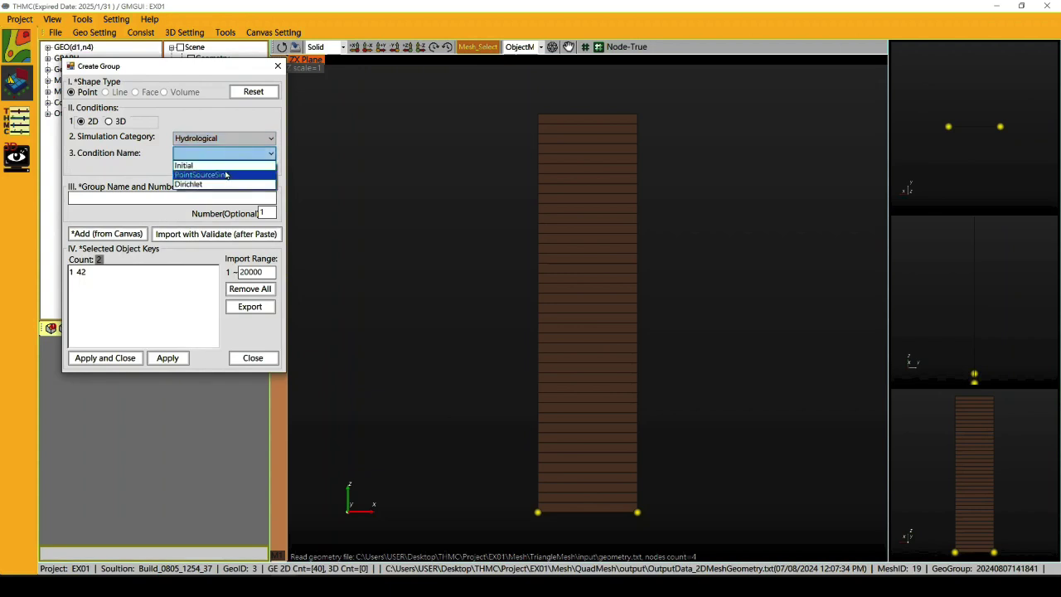
pyautogui.click(224, 164)
pyautogui.click(224, 169)
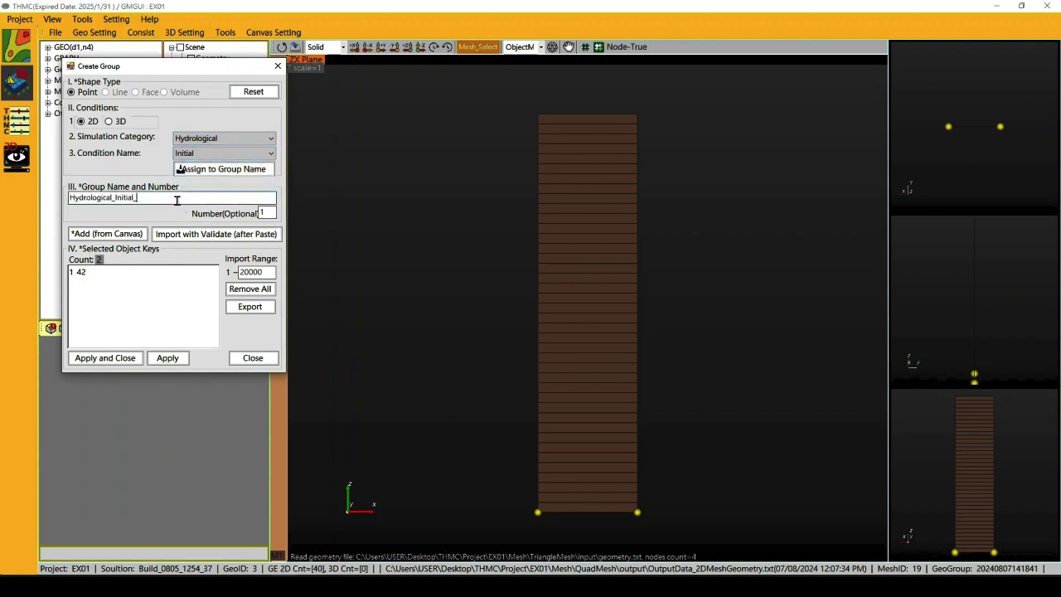
pyautogui.write('bottom')
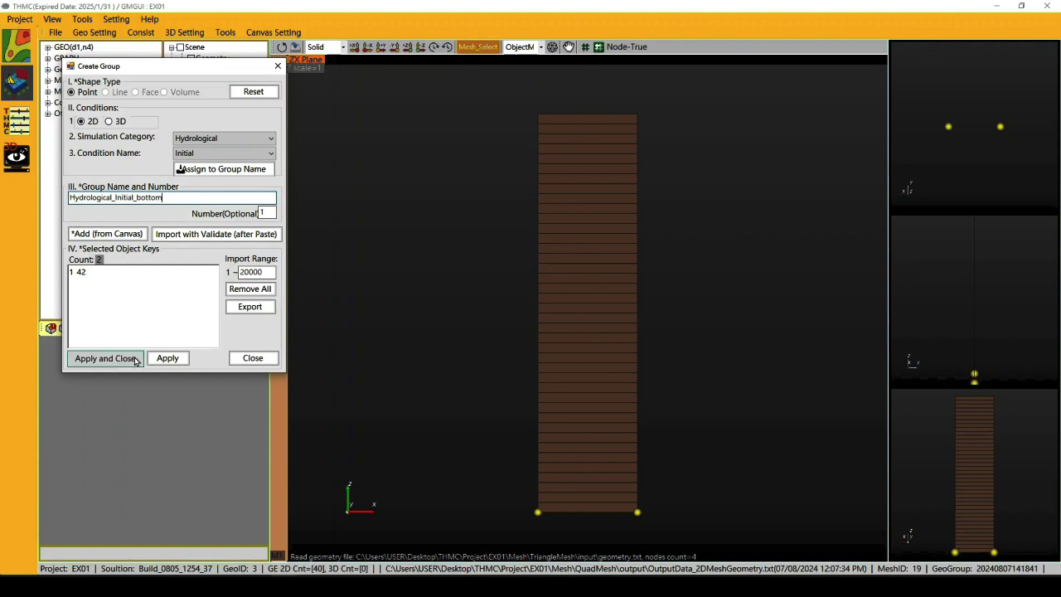
pyautogui.click(105, 358)
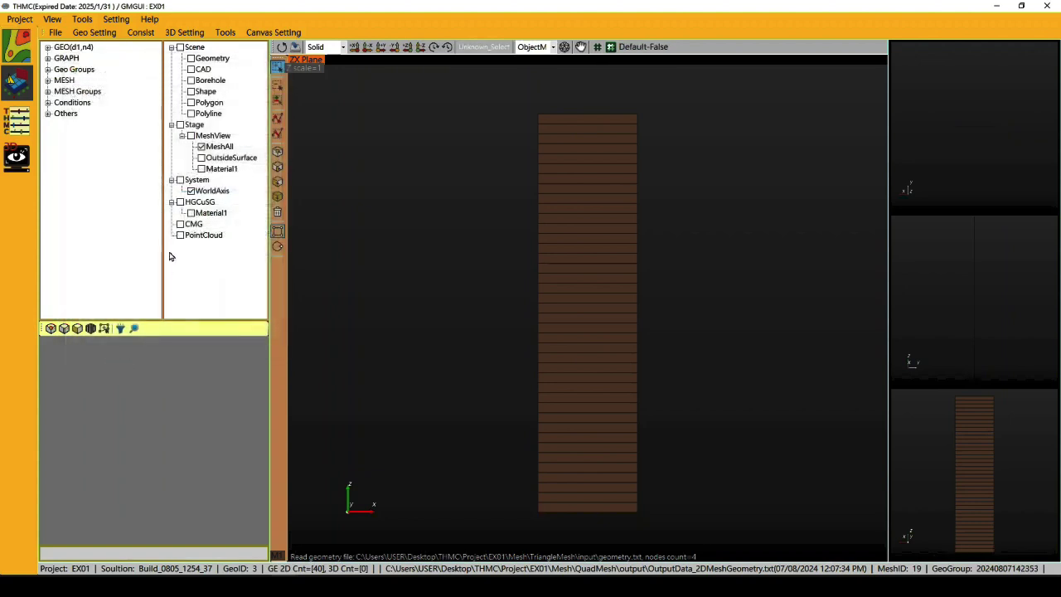
# Select all mesh nodes between the top and bottom edges and start a new group from them
pyautogui.click(278, 153)
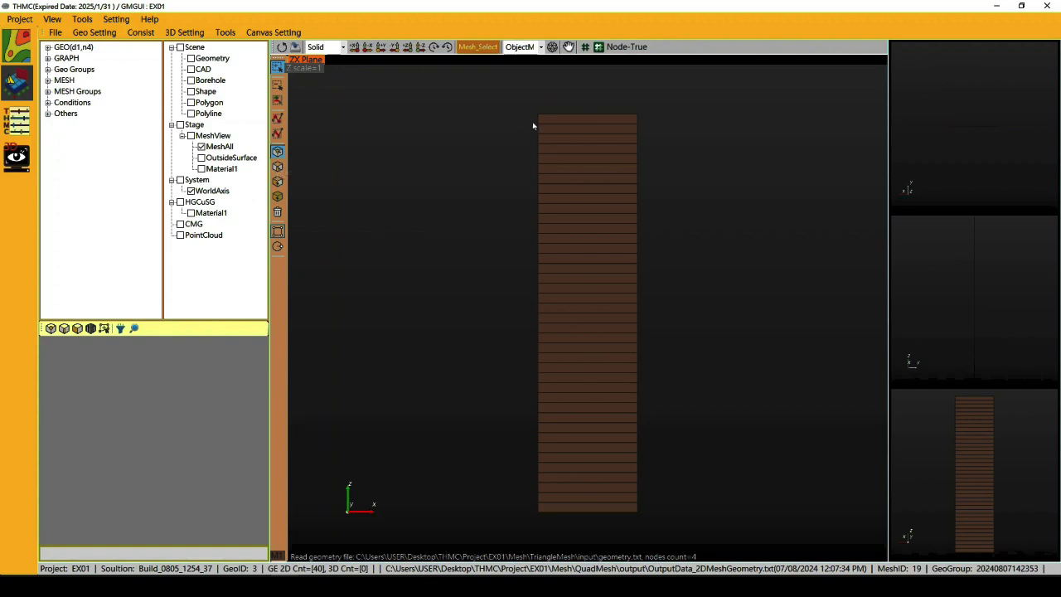
pyautogui.moveTo(528, 120); pyautogui.dragTo(649, 512)
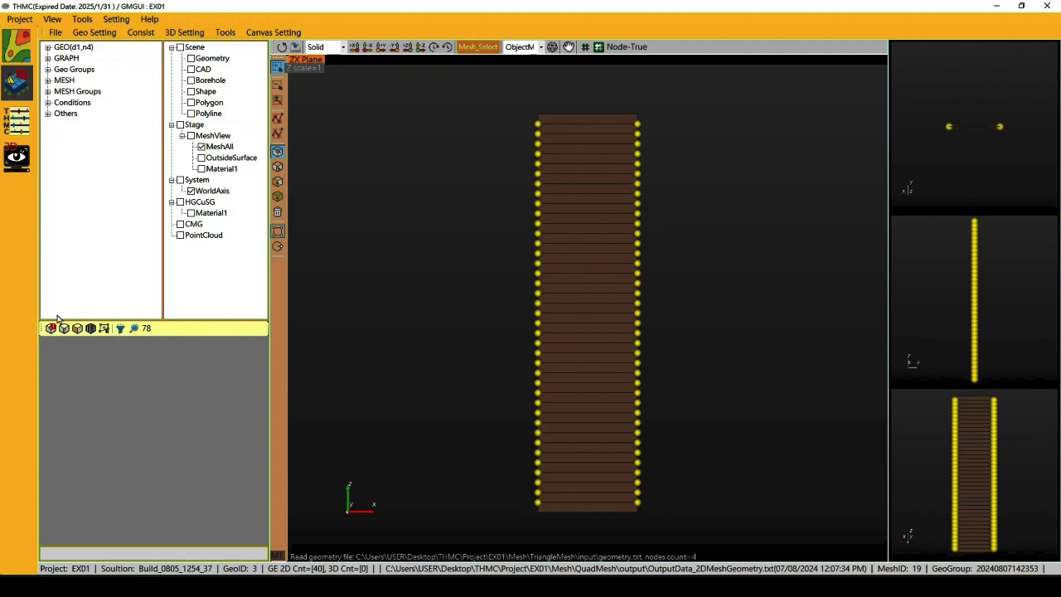
pyautogui.click(105, 330)
pyautogui.moveTo(209, 83); pyautogui.dragTo(404, 146)
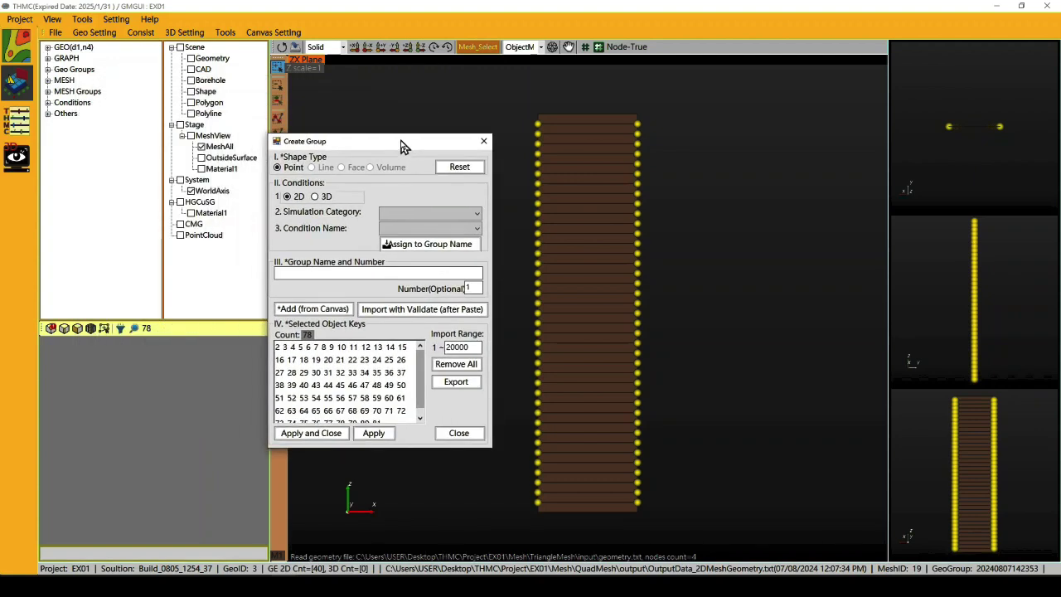
# Create the group as a Hydrological Initial condition named Hydrological_Initial_rest
pyautogui.click(427, 213)
pyautogui.click(423, 229)
pyautogui.click(423, 229)
pyautogui.click(415, 242)
pyautogui.click(415, 247)
pyautogui.click(406, 274)
pyautogui.write('rest')
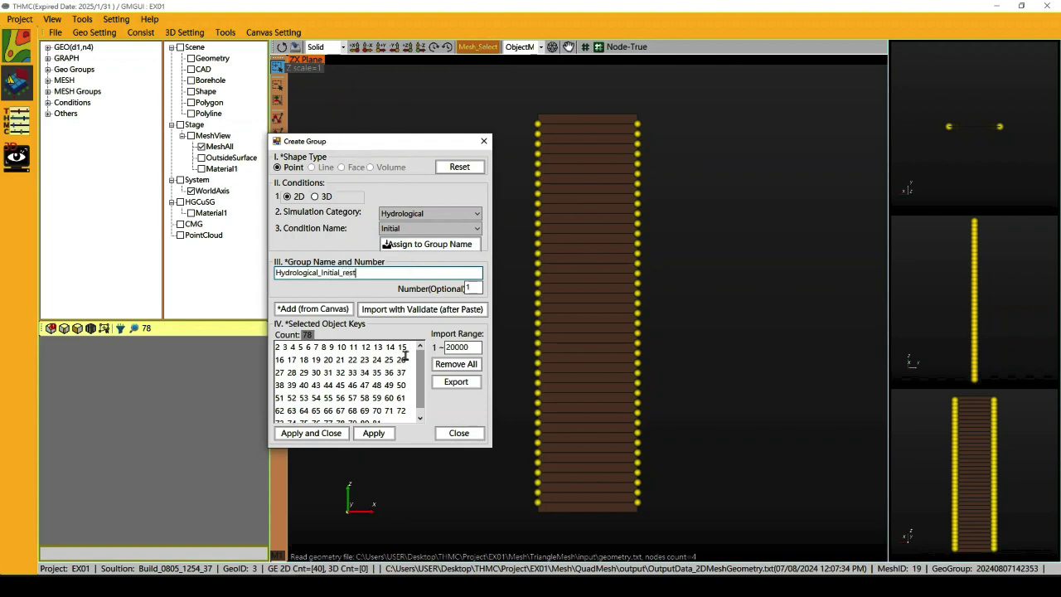
pyautogui.click(321, 435)
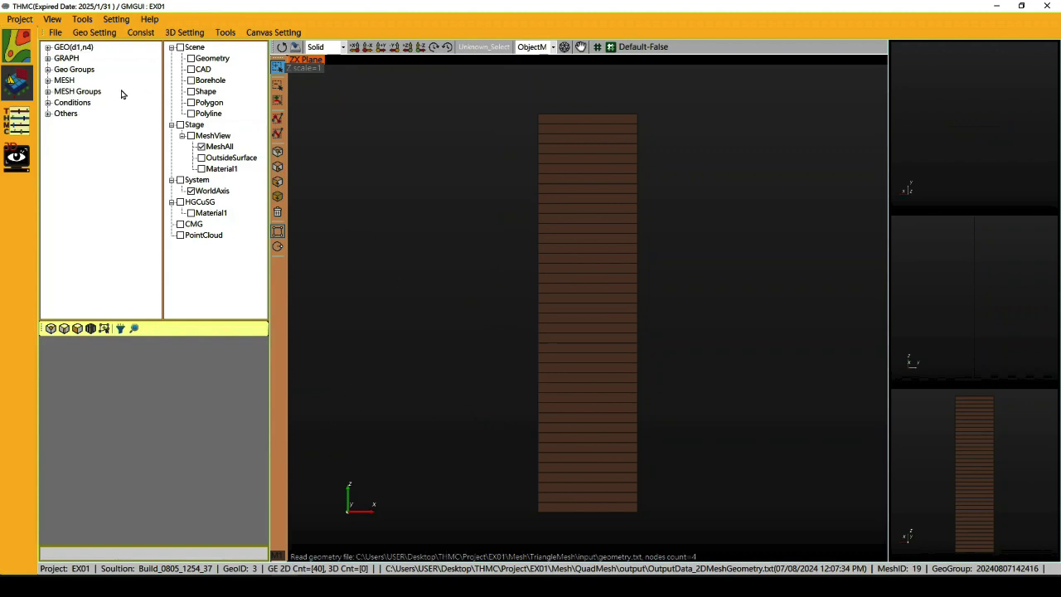
# Check the node assignments of the hydrological initial groups listed under Conditions, then clear the highlighted nodes
pyautogui.click(47, 102)
pyautogui.click(140, 115)
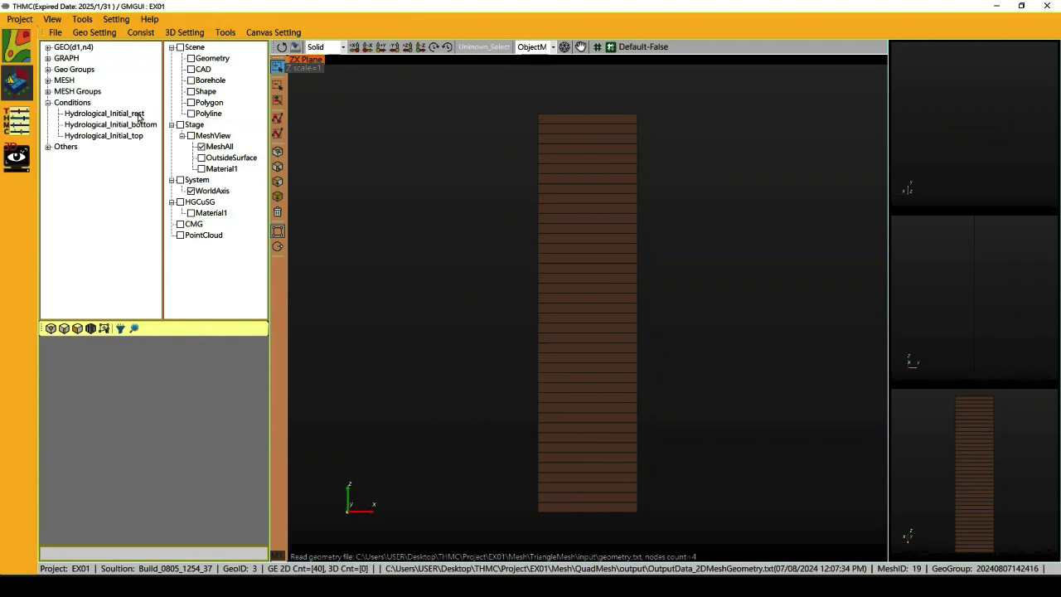
pyautogui.click(141, 126)
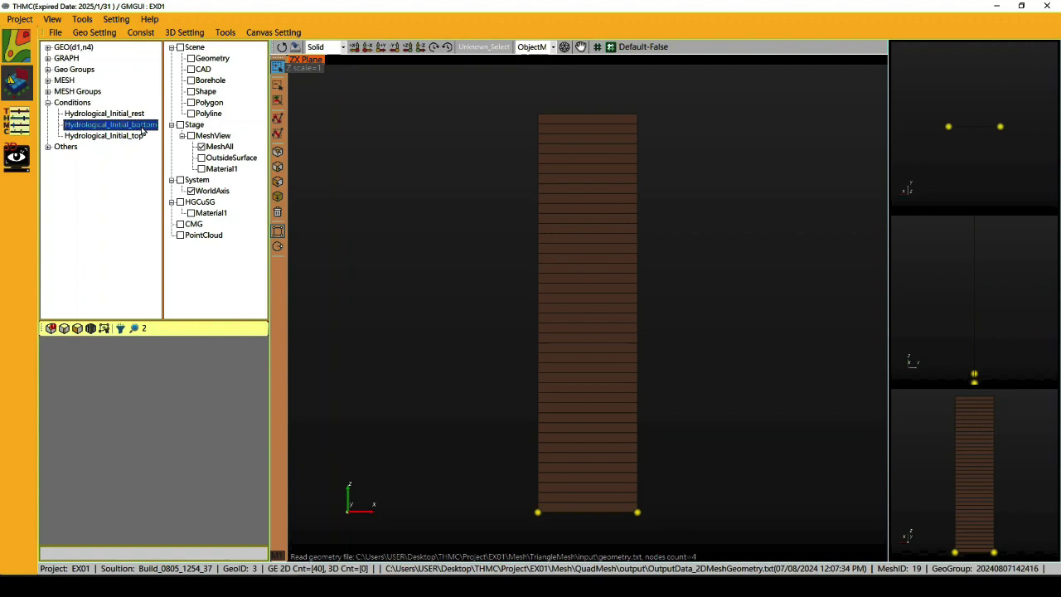
pyautogui.click(139, 136)
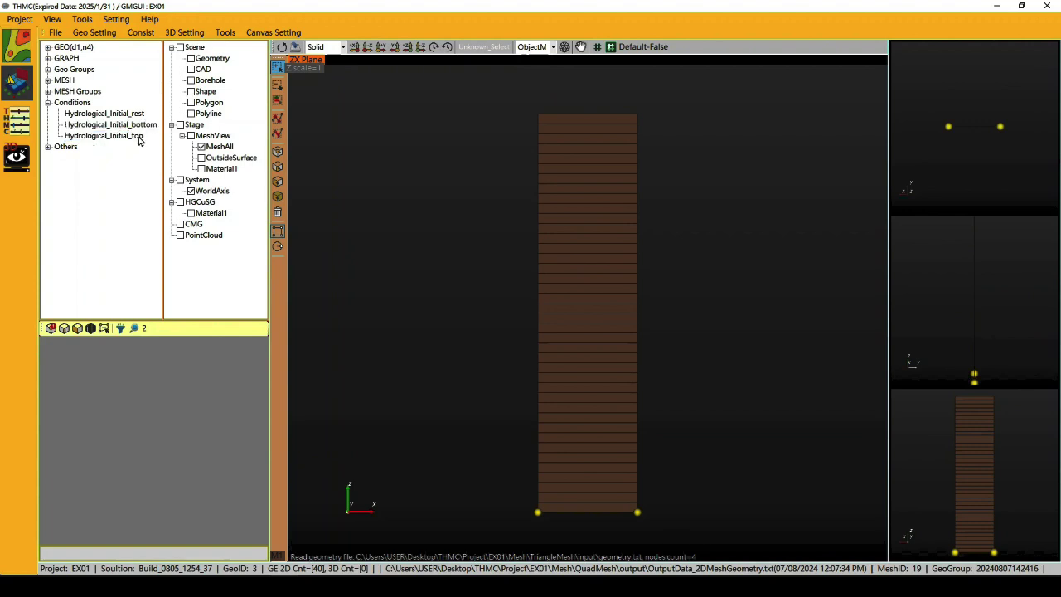
pyautogui.click(277, 213)
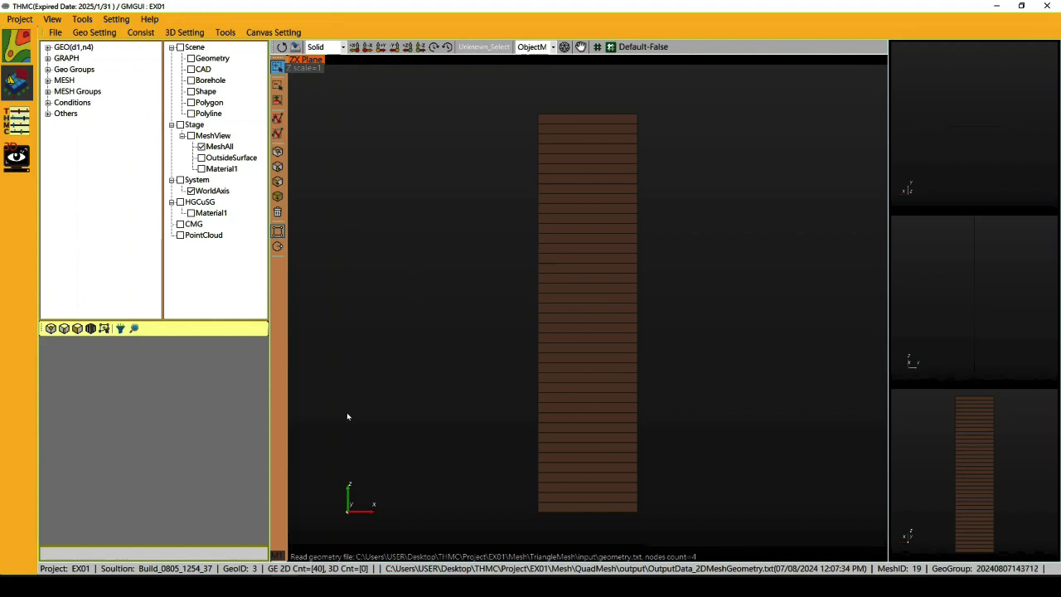
# Select the mesh edges around the uppermost element of the column and list the selected edges
pyautogui.click(280, 70)
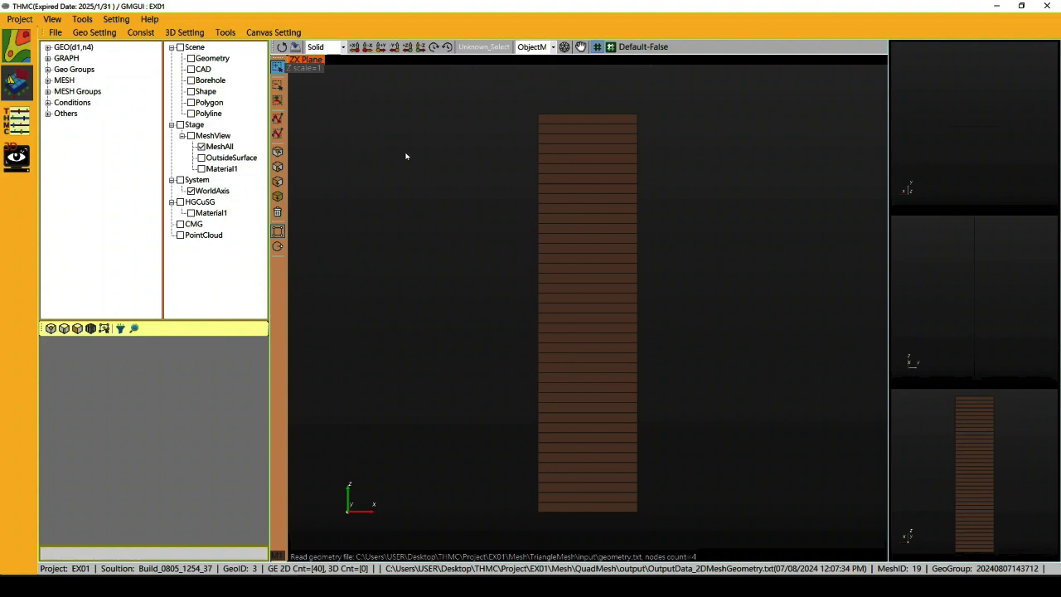
pyautogui.click(278, 166)
pyautogui.moveTo(514, 98); pyautogui.dragTo(678, 130)
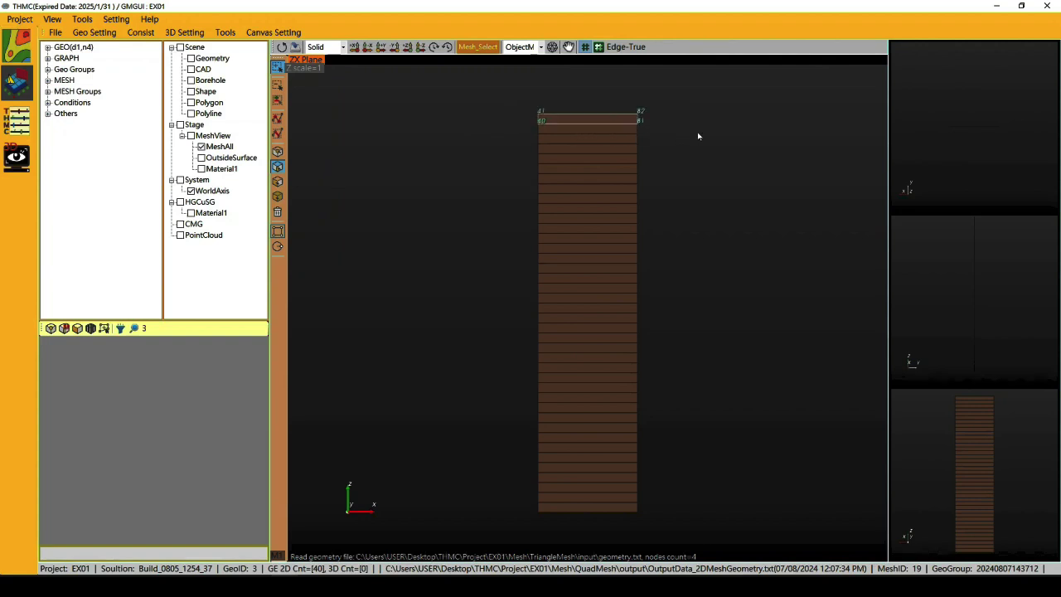
pyautogui.click(65, 329)
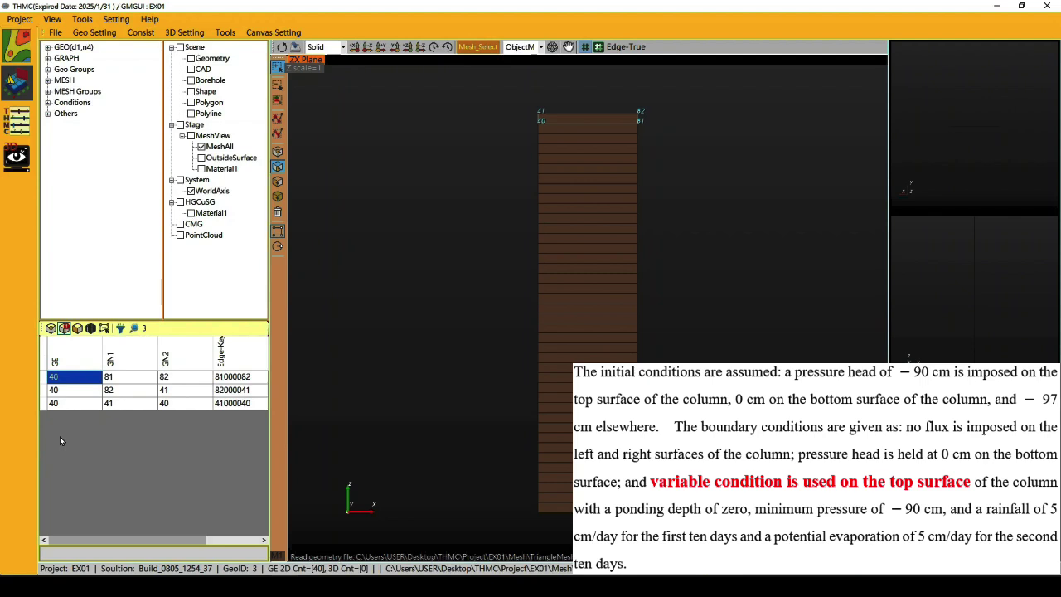
# Remove the two side edges, 81–82 and 41–40, from the edge selection
pyautogui.click(44, 379)
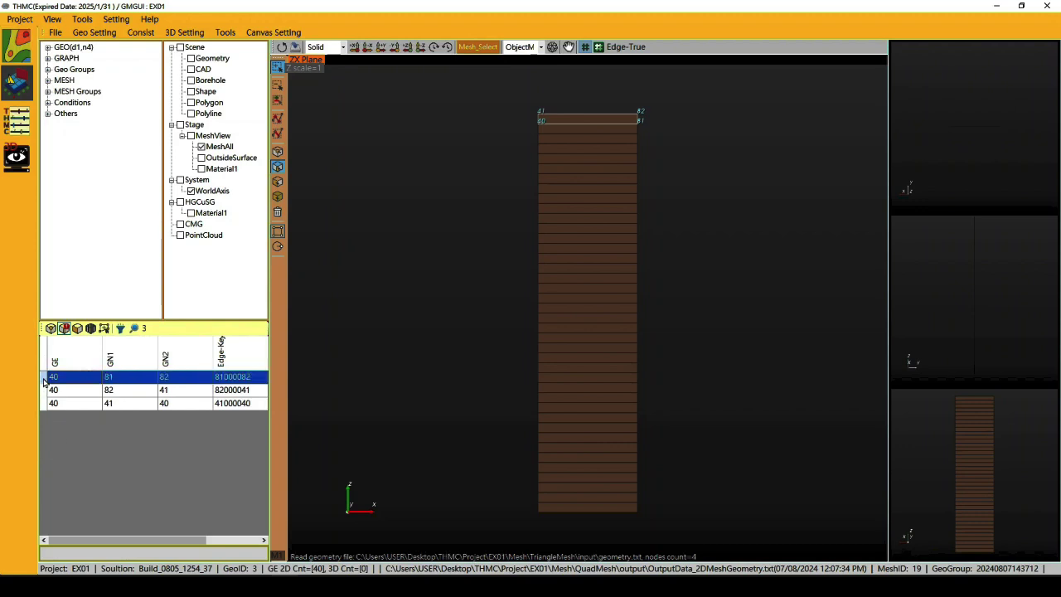
pyautogui.keyDown('ctrl'); pyautogui.click(43, 406); pyautogui.keyUp('ctrl')
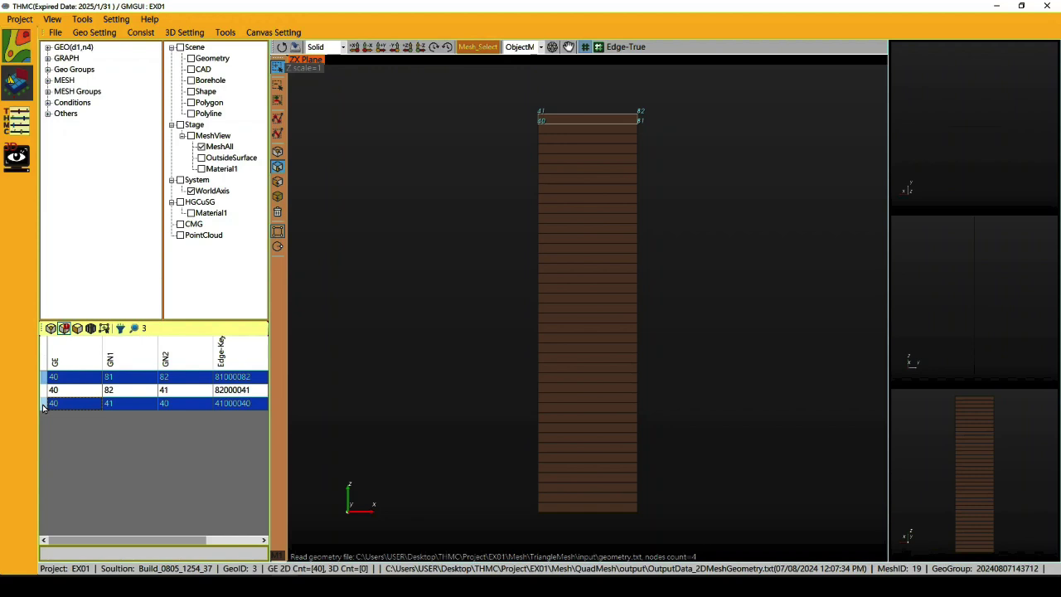
pyautogui.rightClick(180, 409)
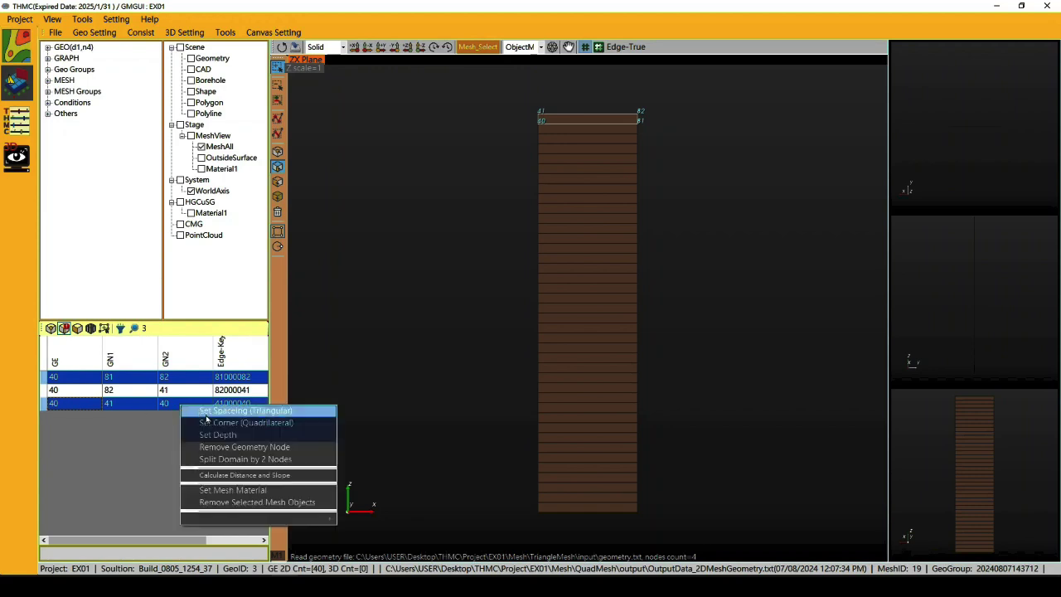
pyautogui.click(253, 503)
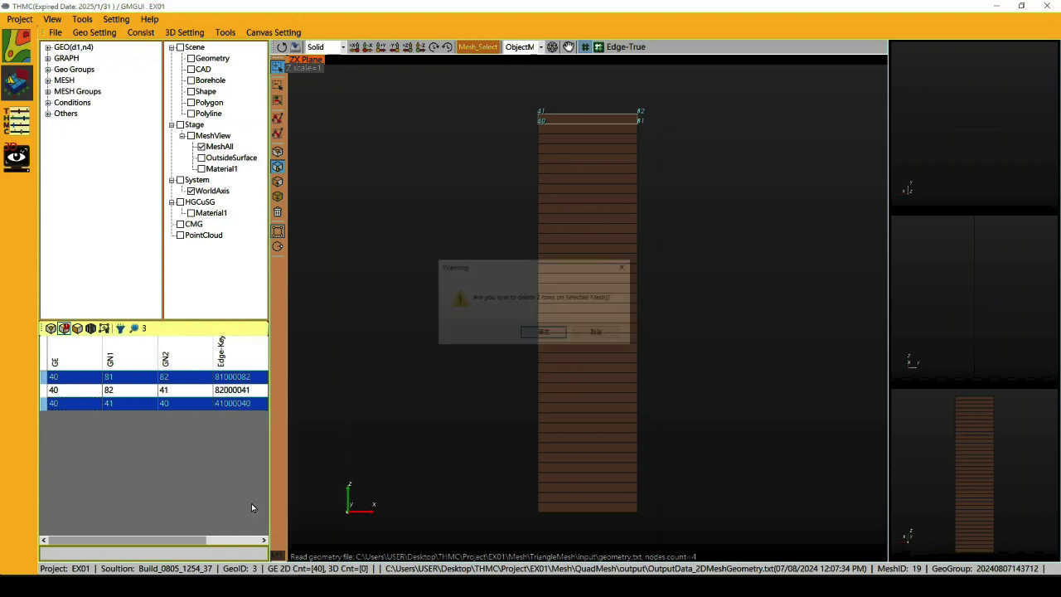
pyautogui.click(545, 334)
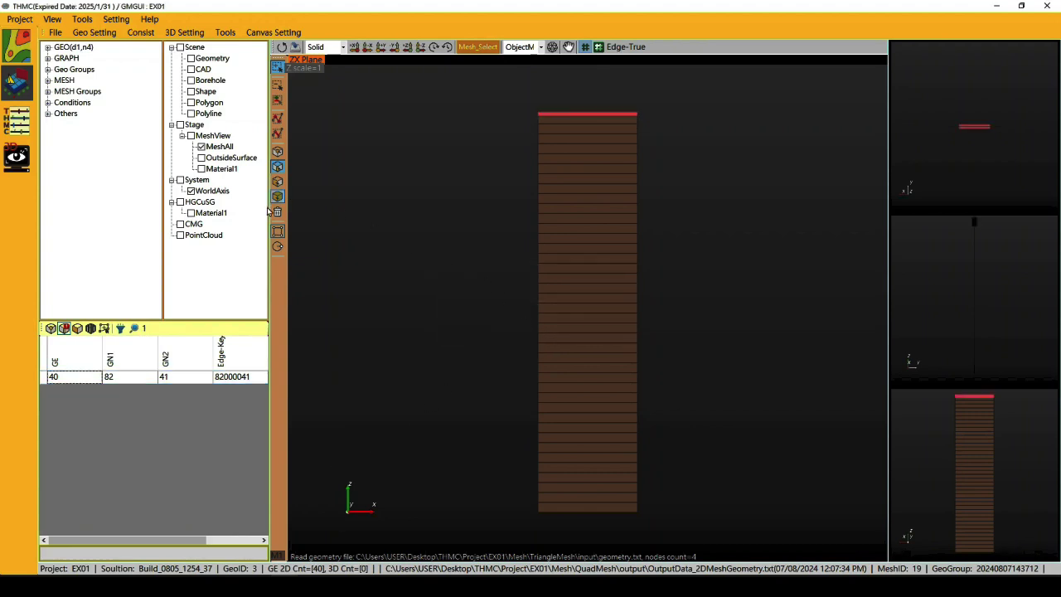
# Create a 2D Hydrological Variable condition group named Hydrological_Variable_top from the selected top edge
pyautogui.click(103, 329)
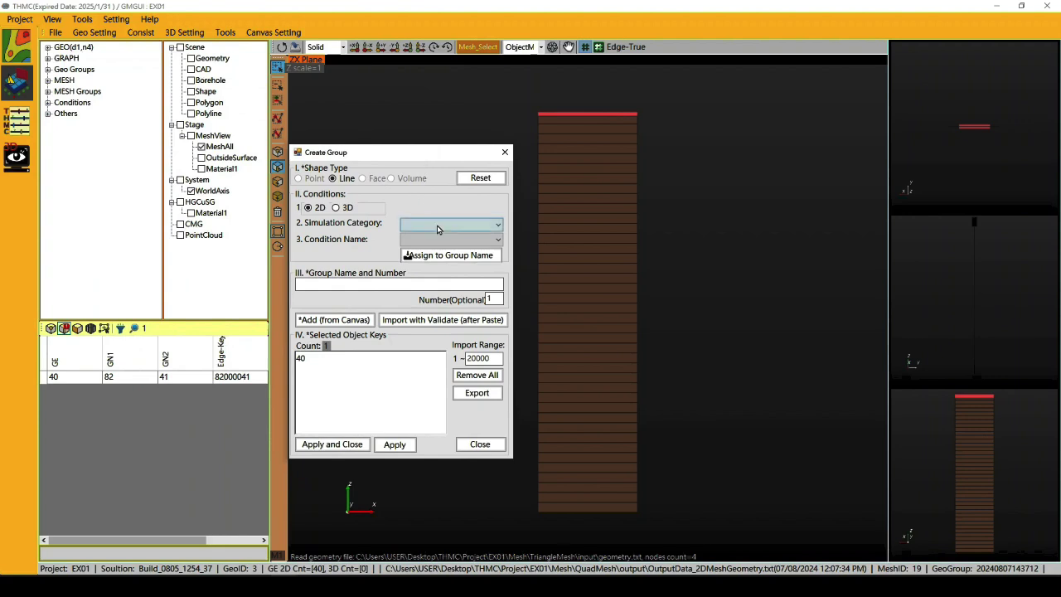
pyautogui.click(438, 229)
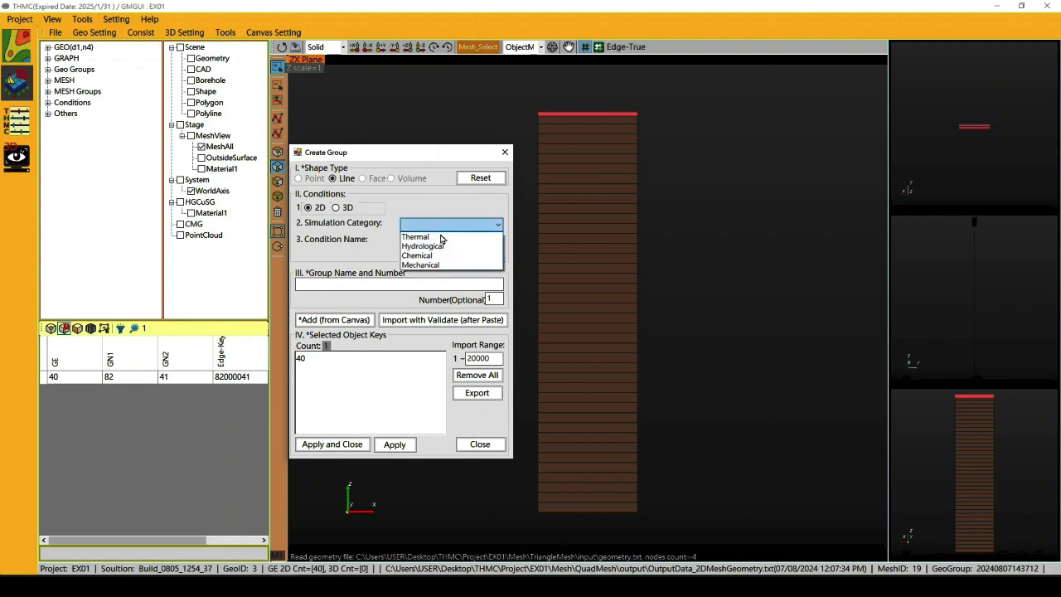
pyautogui.click(447, 247)
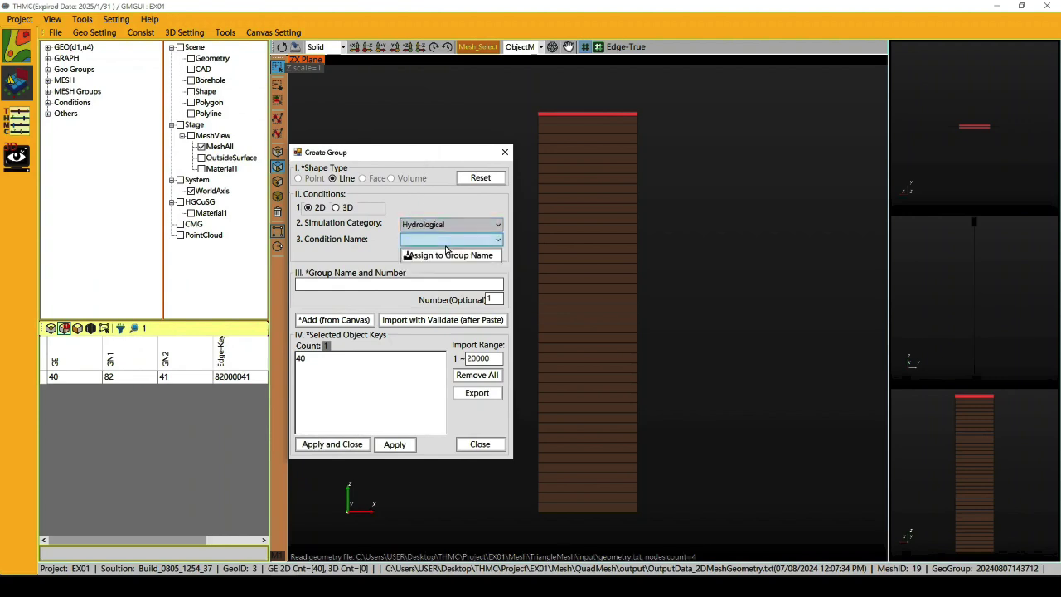
pyautogui.click(448, 242)
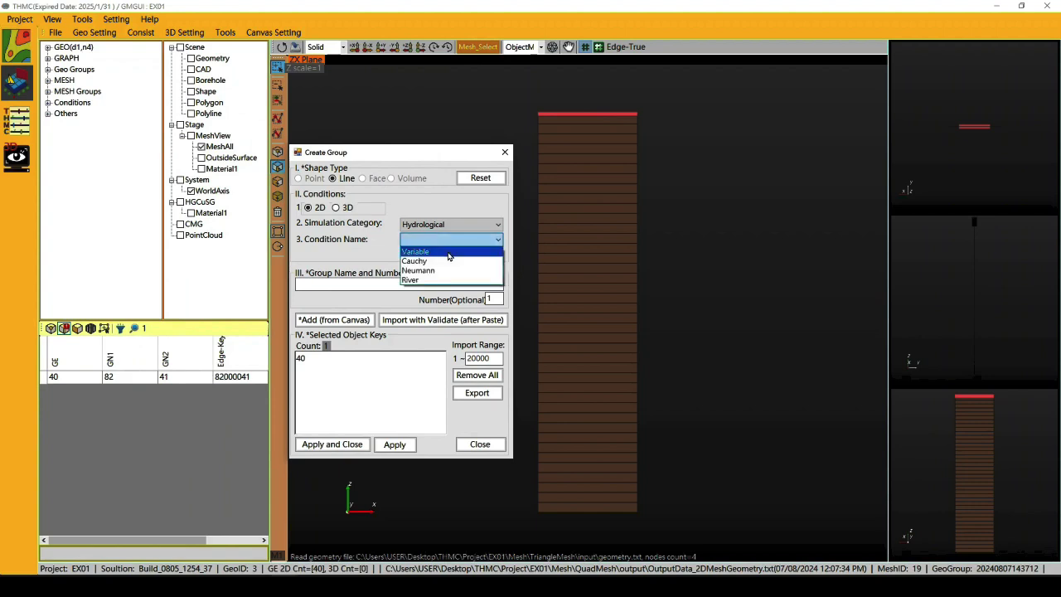
pyautogui.click(441, 256)
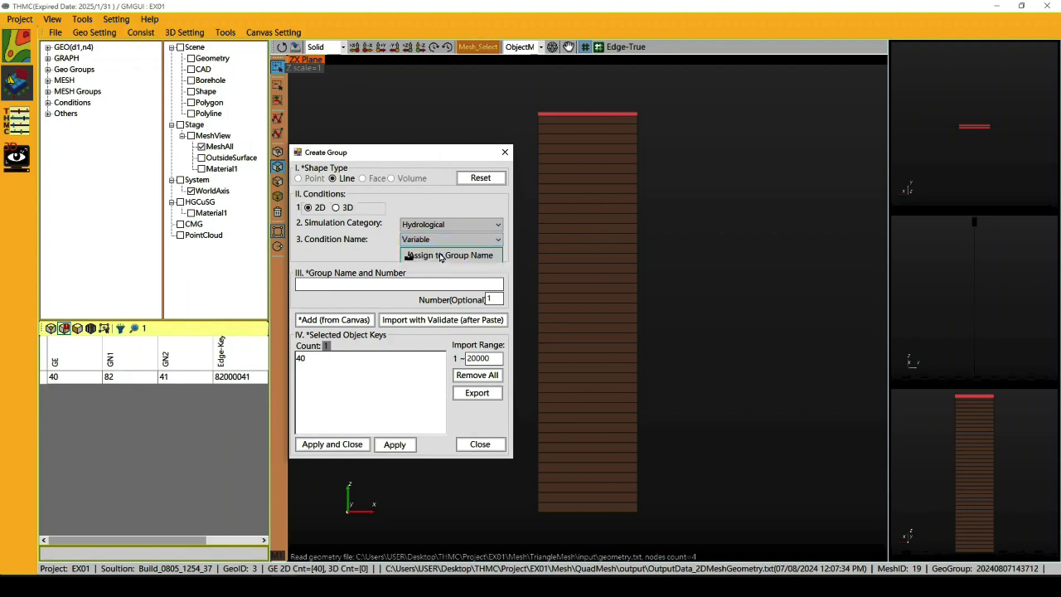
pyautogui.click(448, 257)
pyautogui.click(431, 285)
pyautogui.write('top')
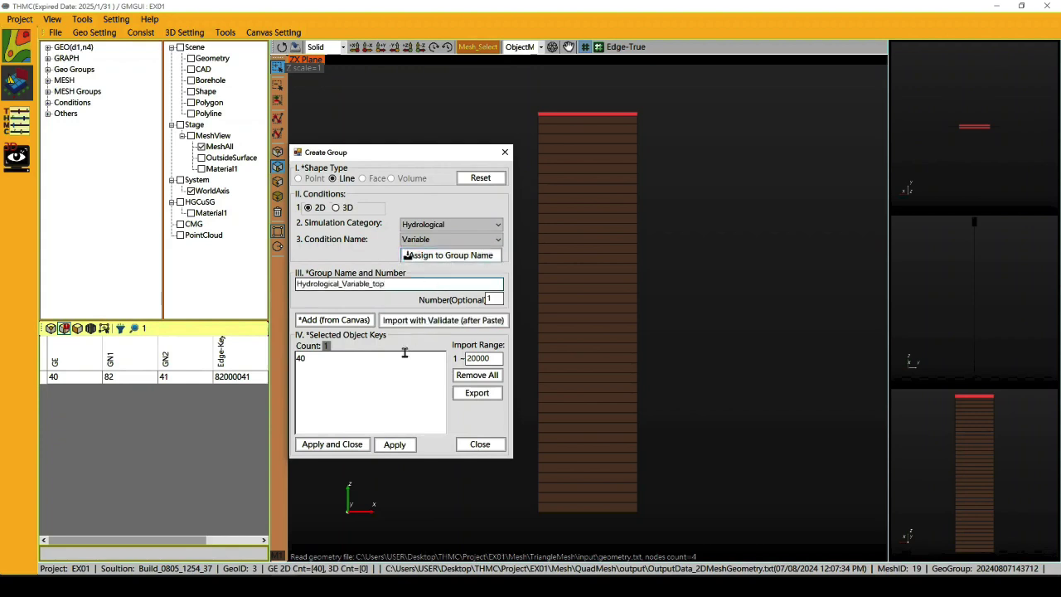
pyautogui.click(334, 450)
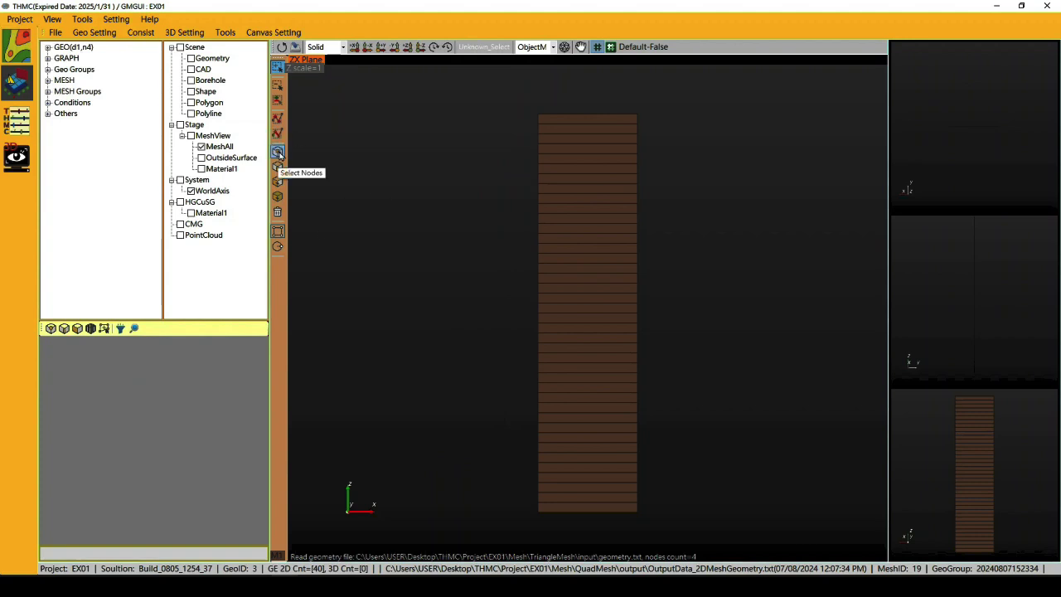
# Select the two nodes on the mesh's bottom edge and start a new group from them
pyautogui.click(280, 155)
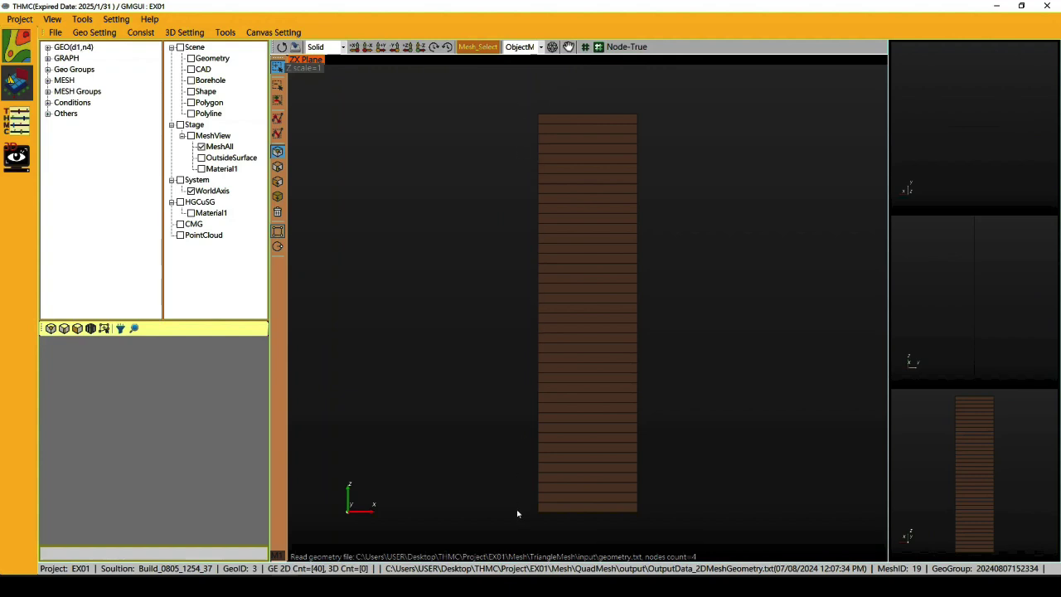
pyautogui.moveTo(515, 508); pyautogui.dragTo(683, 519)
pyautogui.click(103, 328)
pyautogui.moveTo(171, 40); pyautogui.dragTo(381, 141)
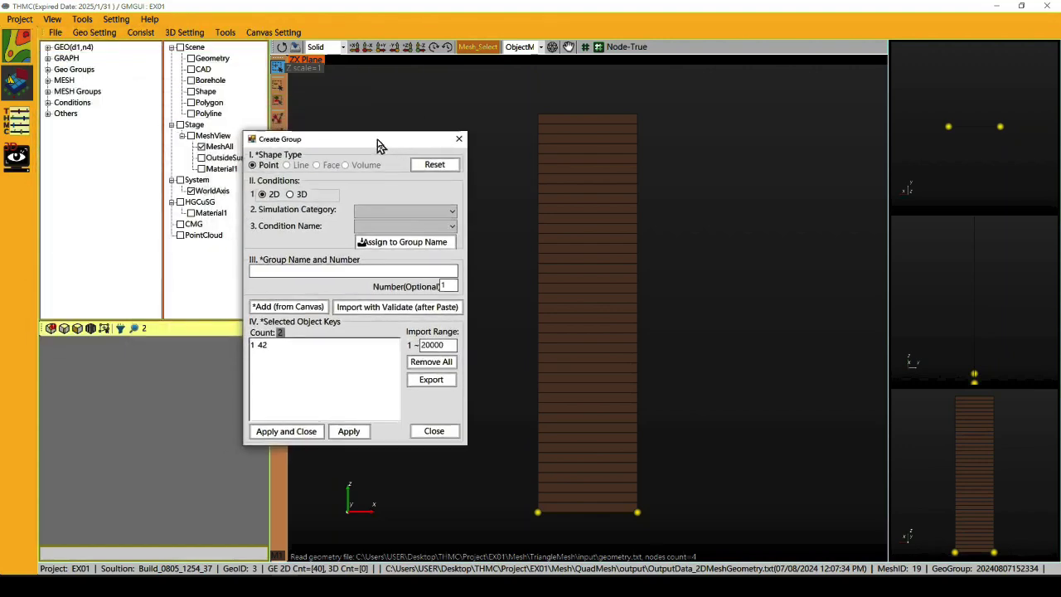
# Create the group as a Hydrological Dirichlet condition named Hydrological_Dirichlet_bottom
pyautogui.click(387, 214)
pyautogui.click(379, 232)
pyautogui.click(391, 226)
pyautogui.click(384, 258)
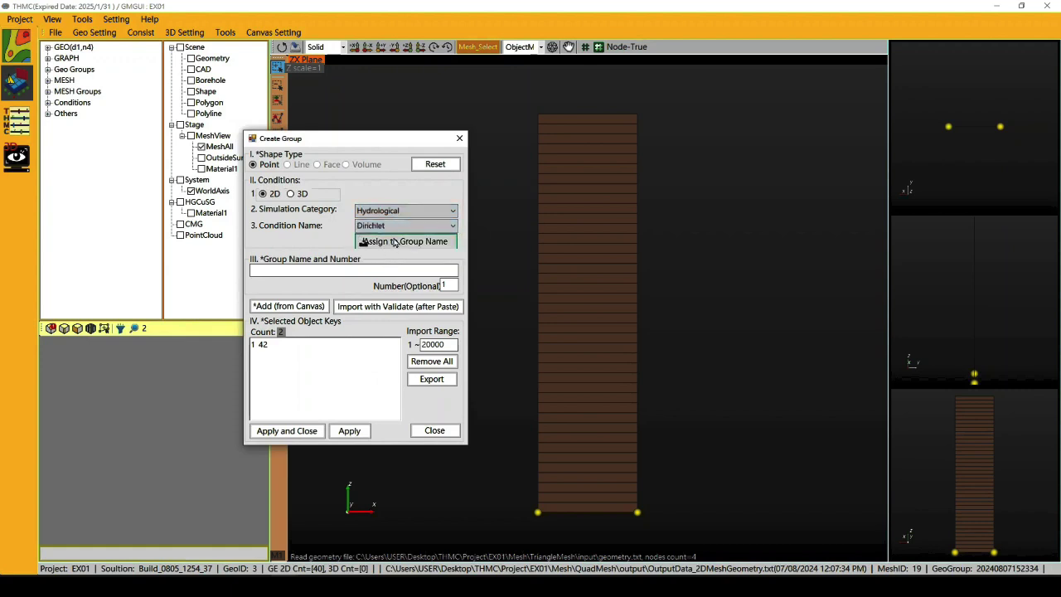
pyautogui.click(393, 242)
pyautogui.click(387, 268)
pyautogui.write('bottom')
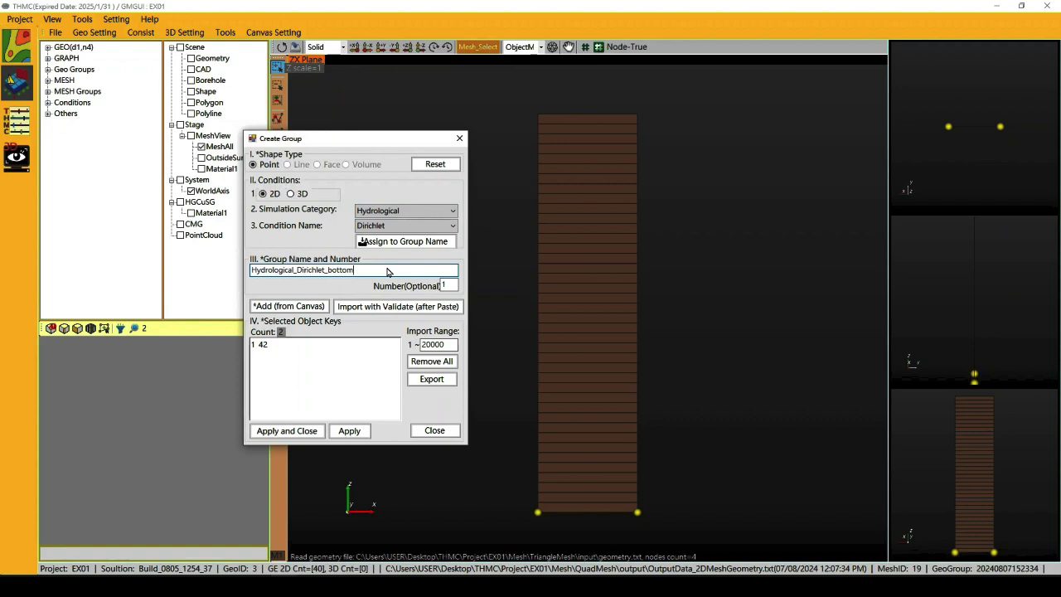
pyautogui.click(292, 433)
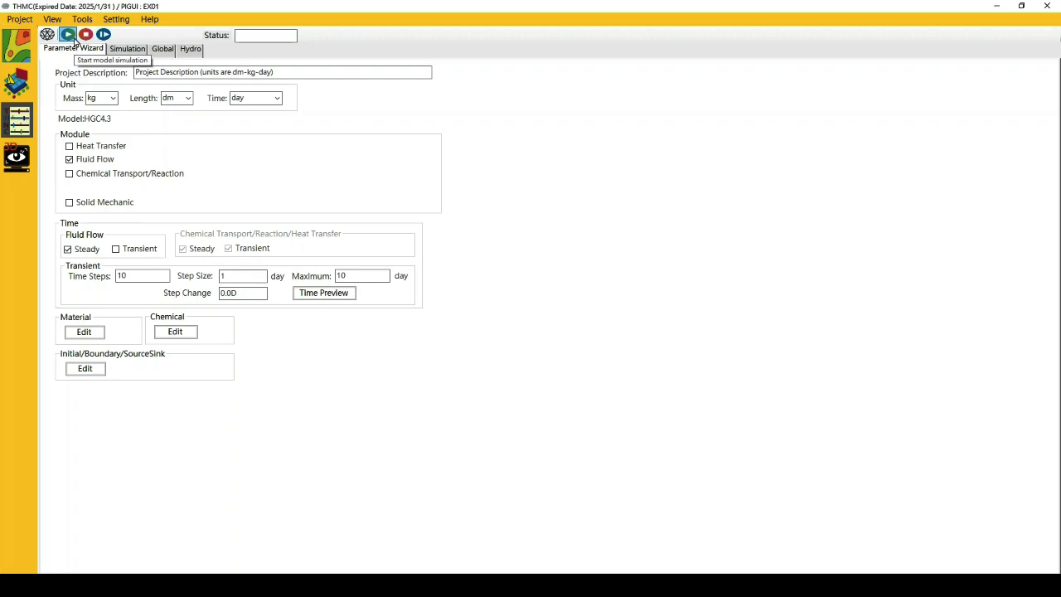
# Look through the Simulation, Global and Hydro parameter sets of the project
pyautogui.click(128, 52)
pyautogui.click(163, 51)
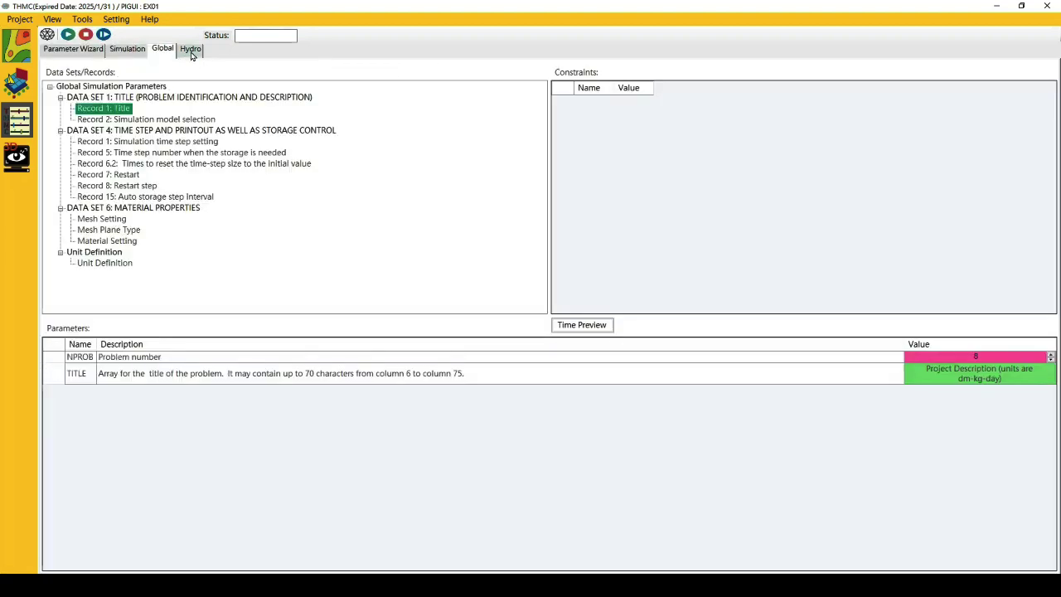
pyautogui.click(190, 52)
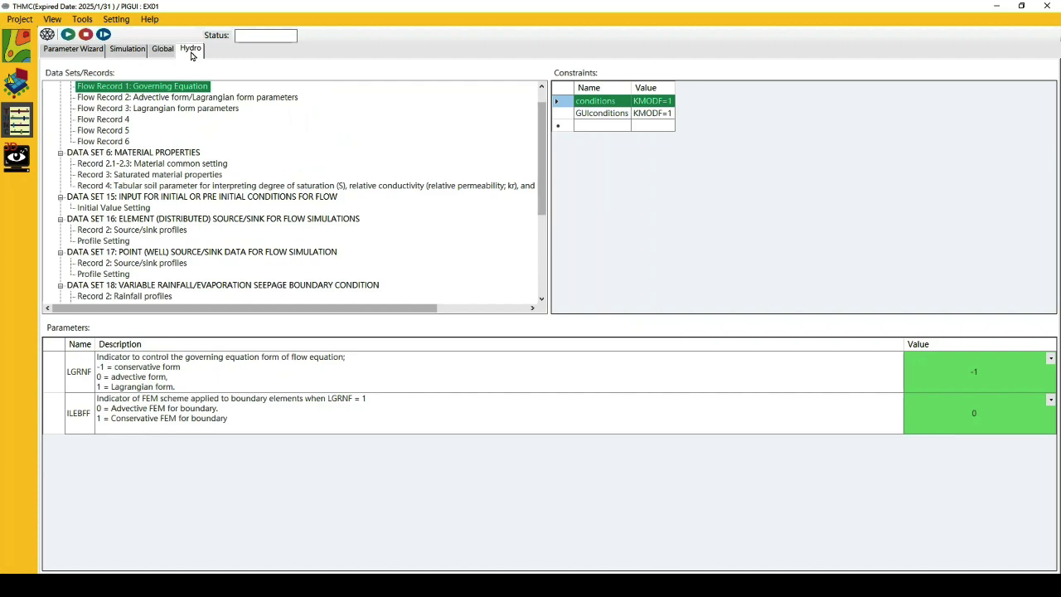
# Import the GM GUI Quad mesh into the simulation parameters with the length unit set to cm
pyautogui.click(48, 35)
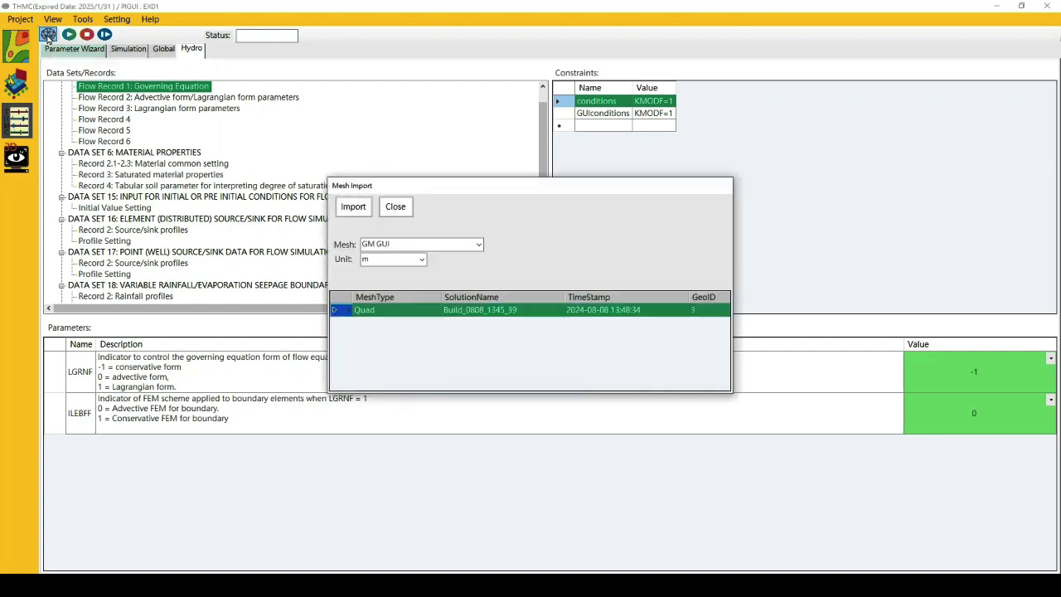
pyautogui.click(423, 261)
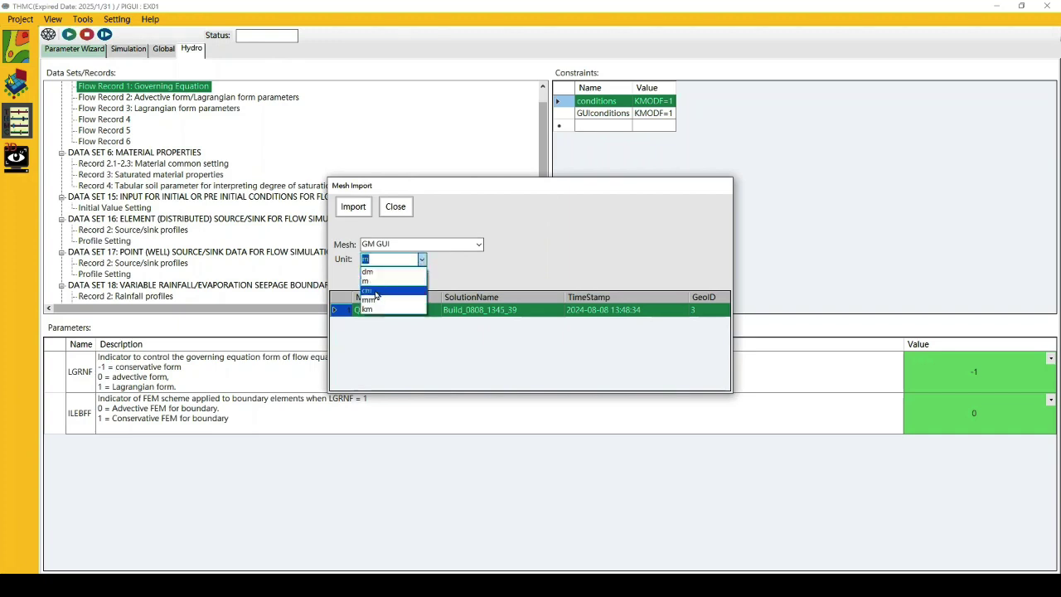
pyautogui.click(375, 291)
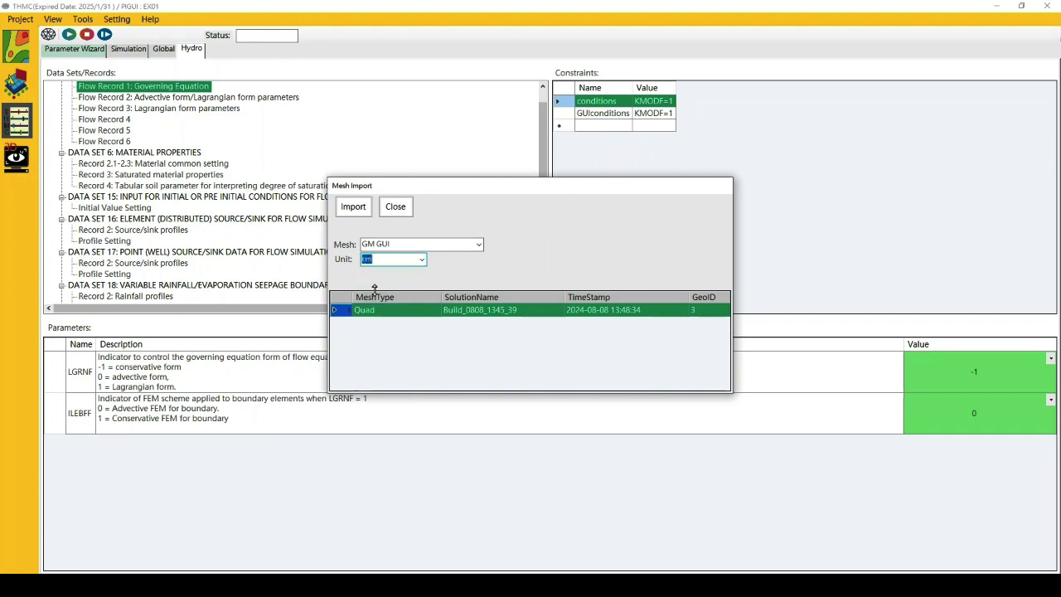
pyautogui.click(357, 209)
pyautogui.press('Return')
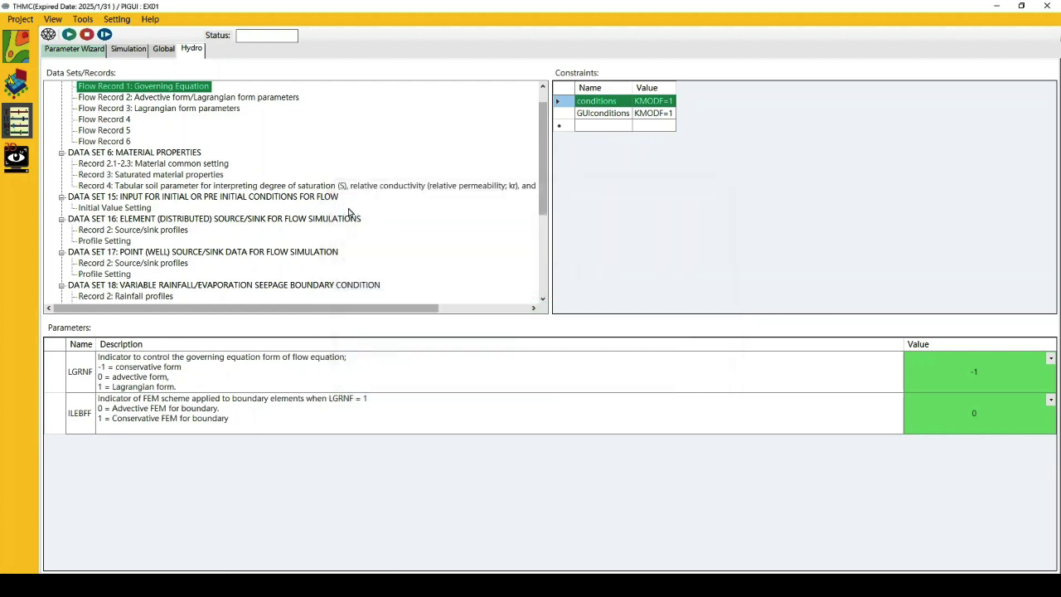
# Check the mass, length and time unit options in the Parameter Wizard
pyautogui.click(60, 23)
pyautogui.click(76, 43)
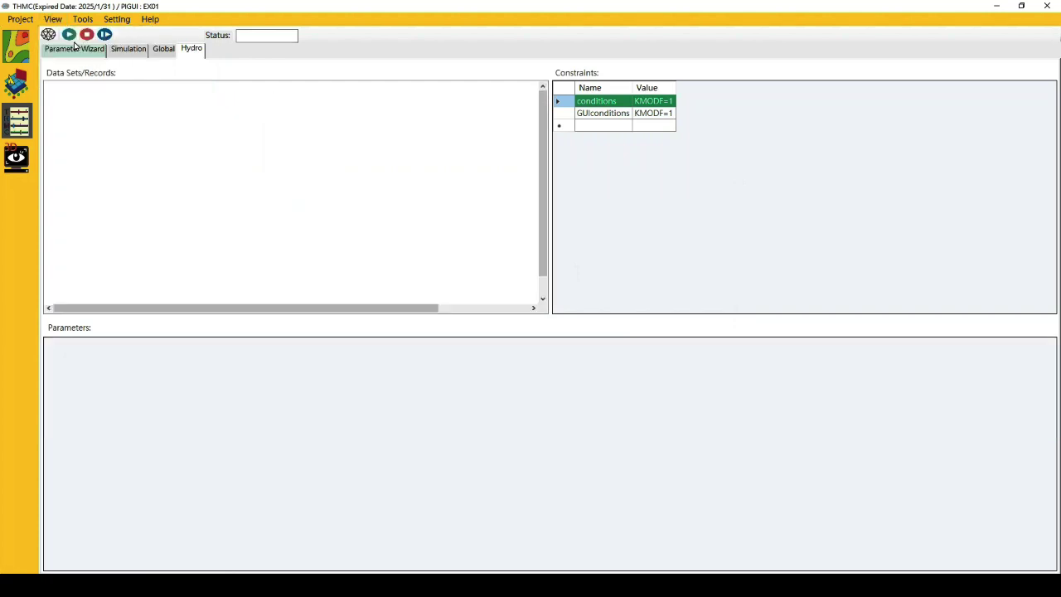
pyautogui.click(74, 50)
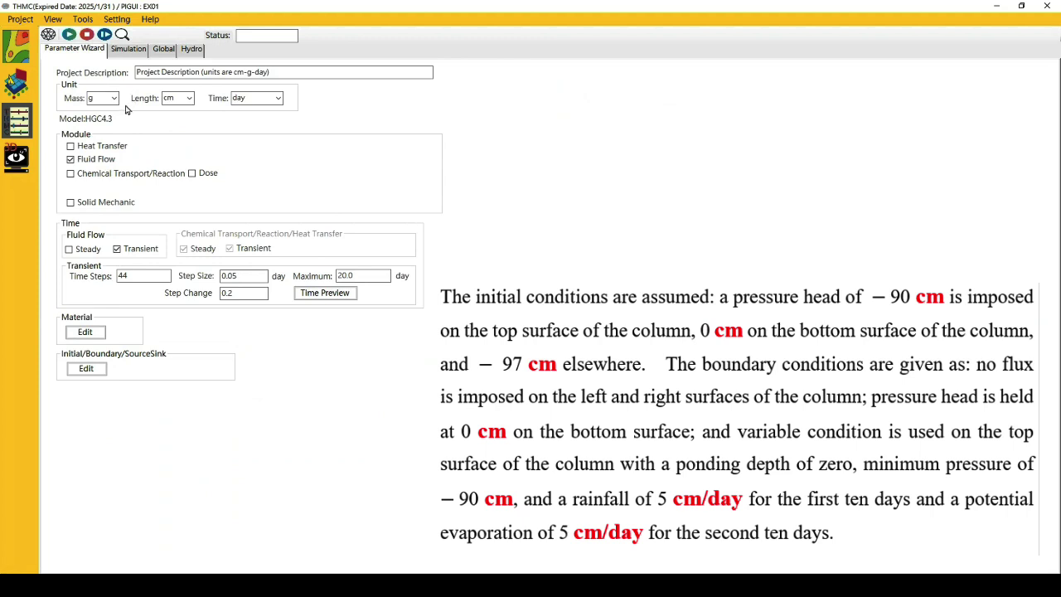
pyautogui.click(117, 102)
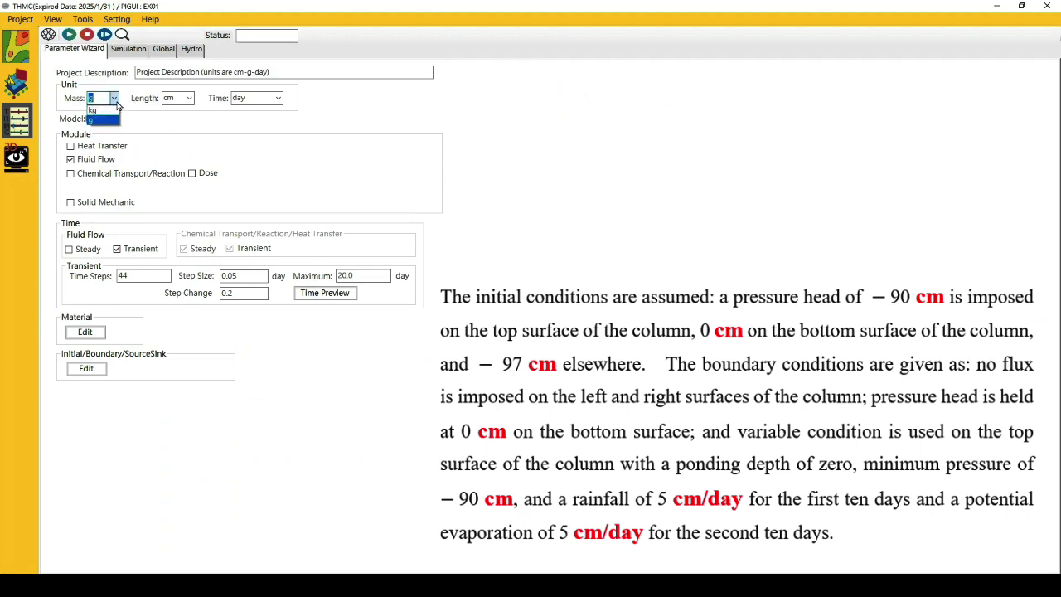
pyautogui.click(117, 102)
pyautogui.click(189, 99)
pyautogui.click(270, 105)
pyautogui.click(280, 99)
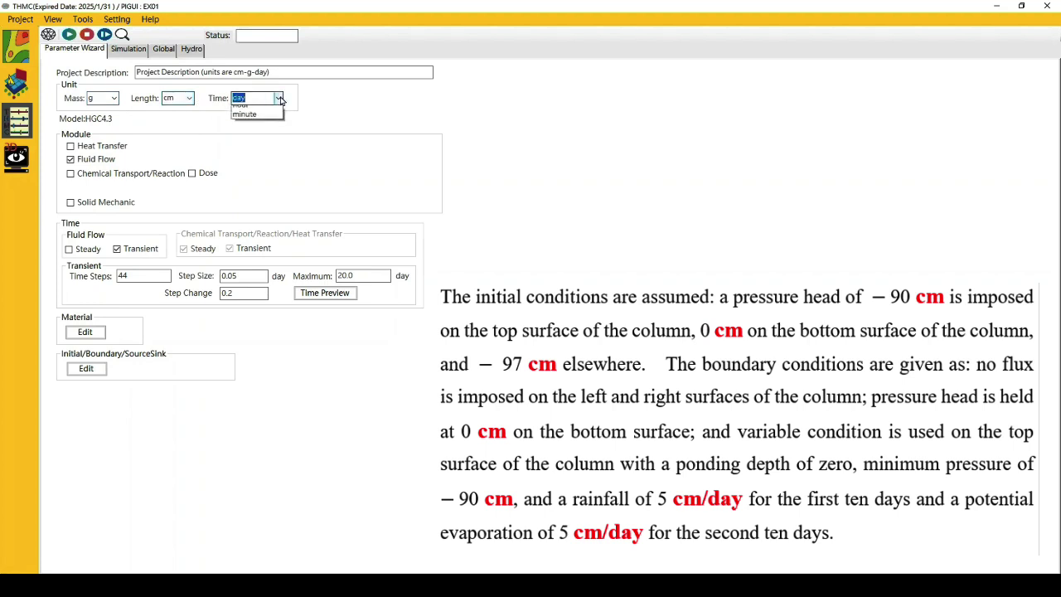
pyautogui.click(315, 107)
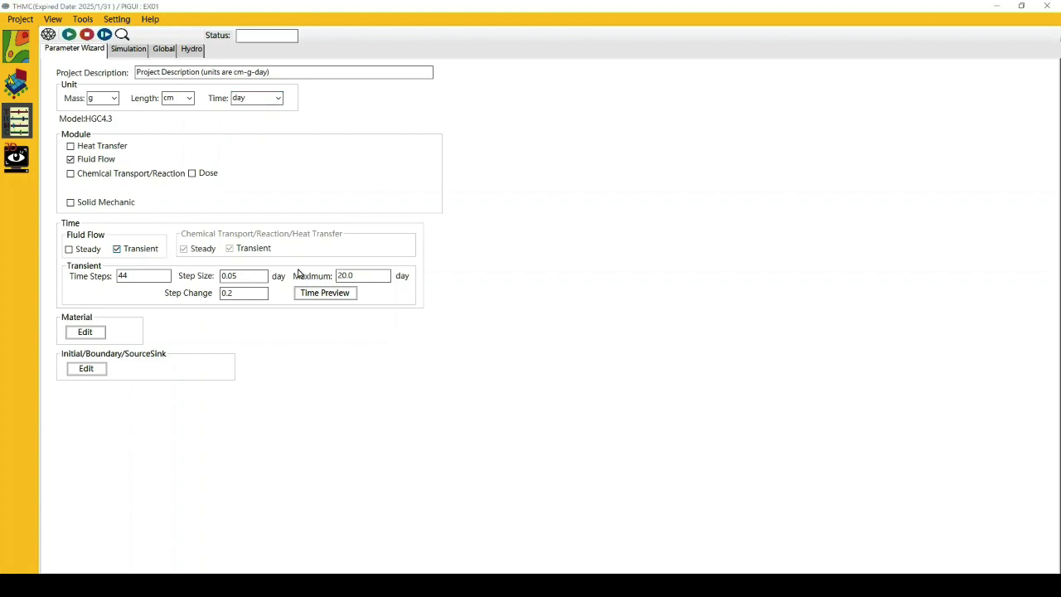
# Preview the transient simulation time steps and save the time settings
pyautogui.click(336, 298)
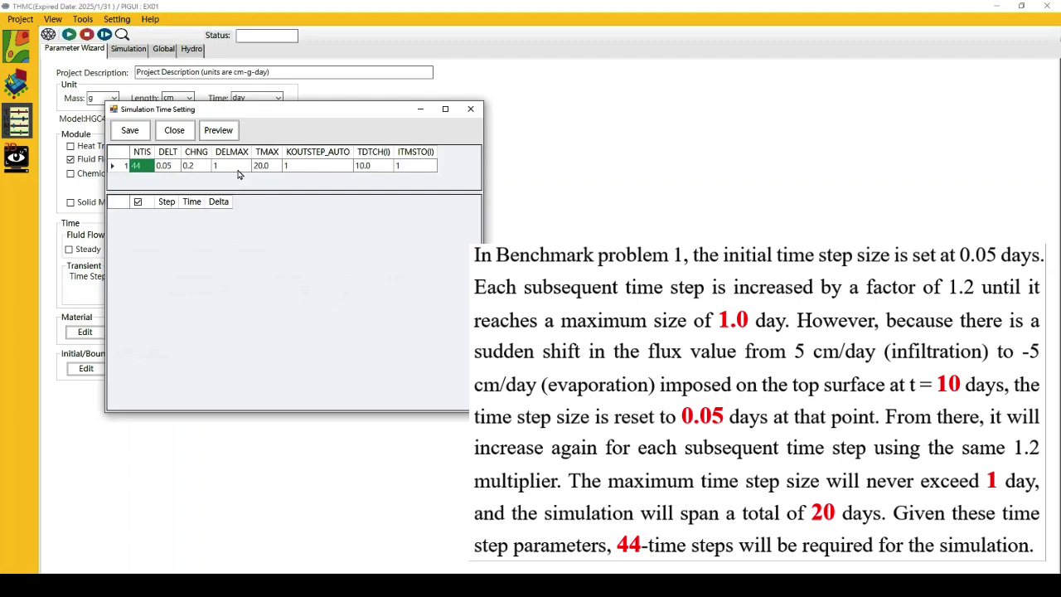
pyautogui.click(219, 133)
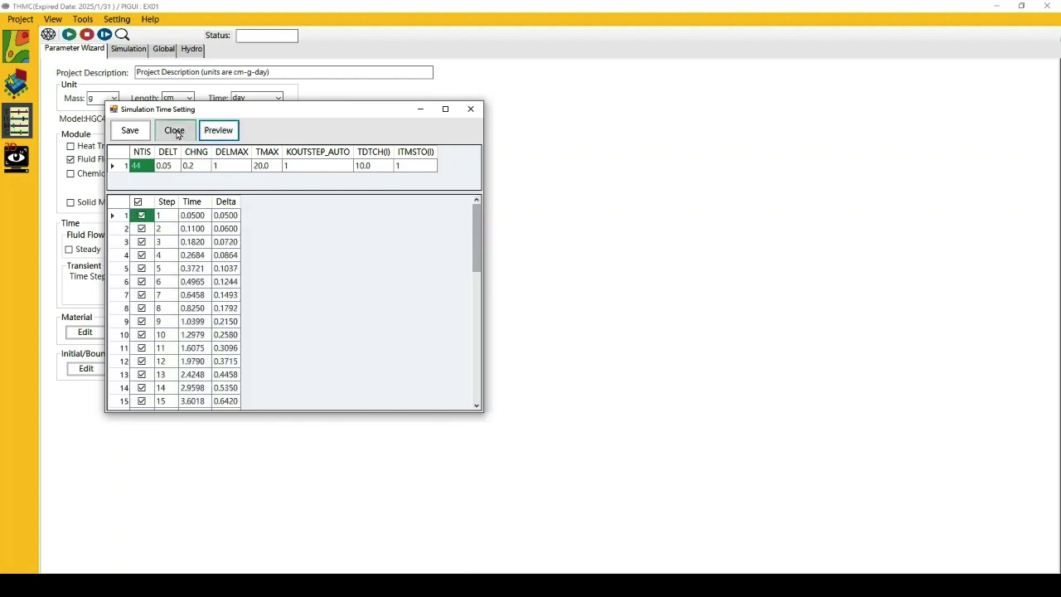
pyautogui.click(131, 135)
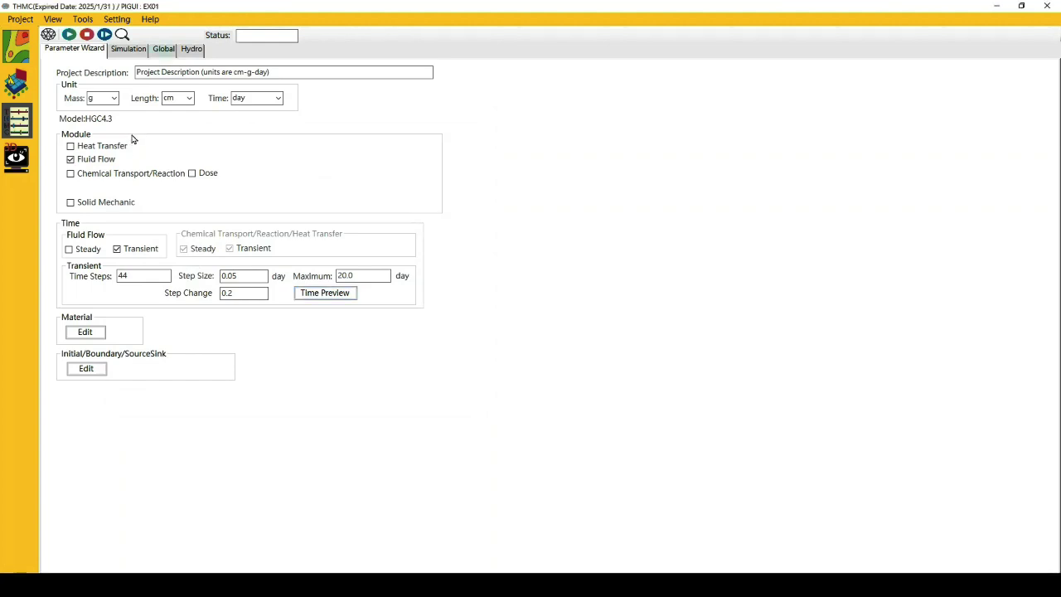
# Review the default material's flow properties, from modified media compressibility through hydraulic conductivities, density and viscosity to fractal exponent
pyautogui.click(89, 336)
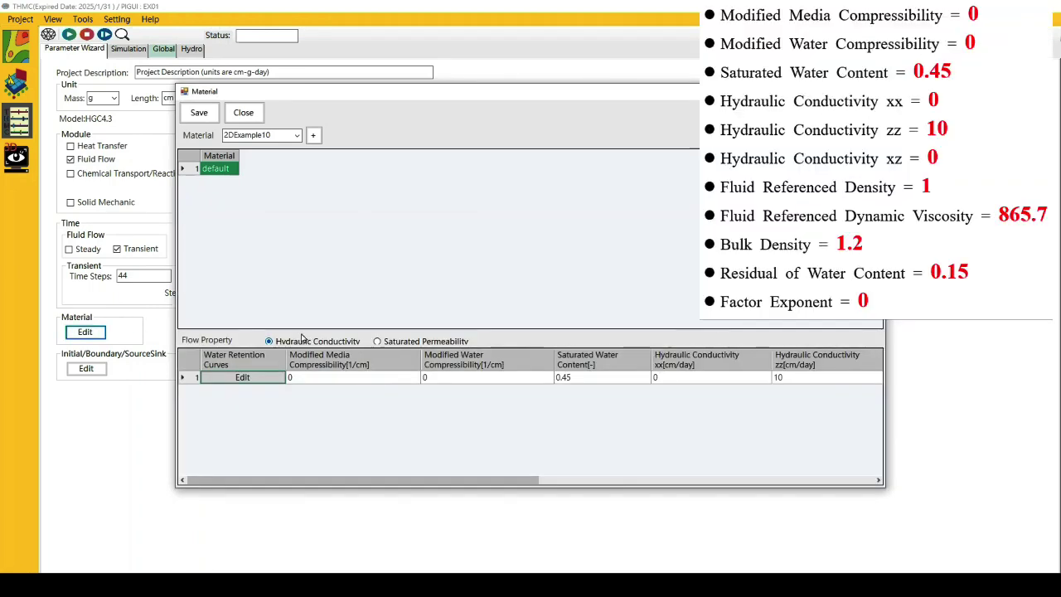
pyautogui.click(343, 383)
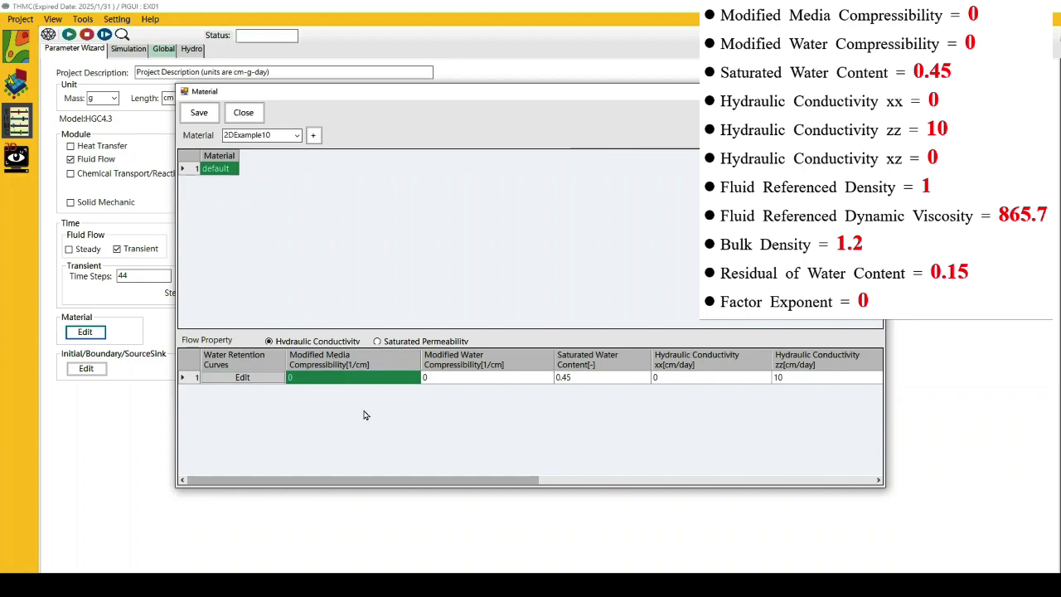
pyautogui.press('Tab')
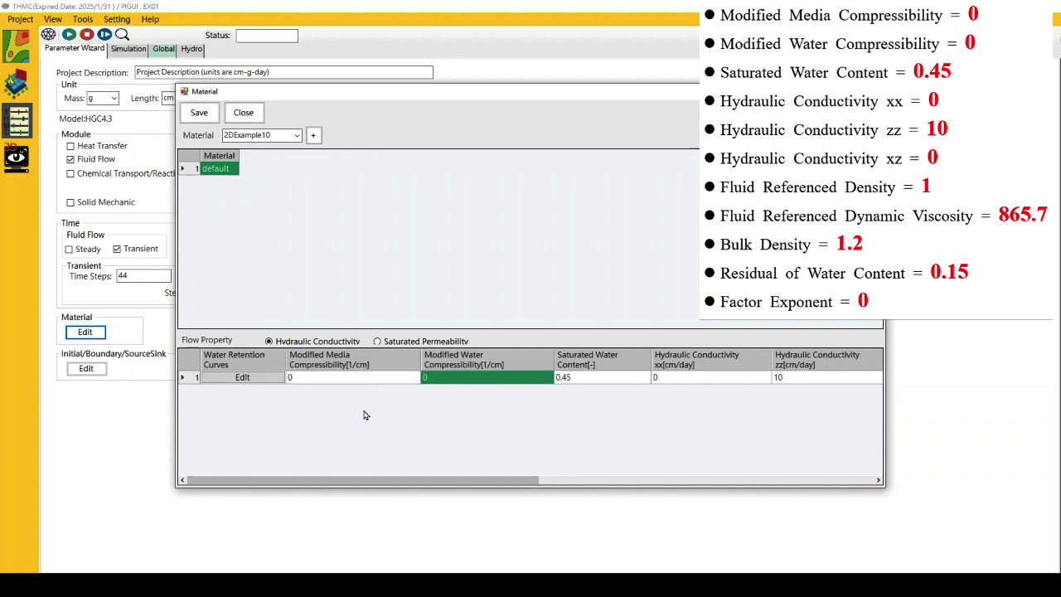
pyautogui.press('Tab')
pyautogui.press('Tab')
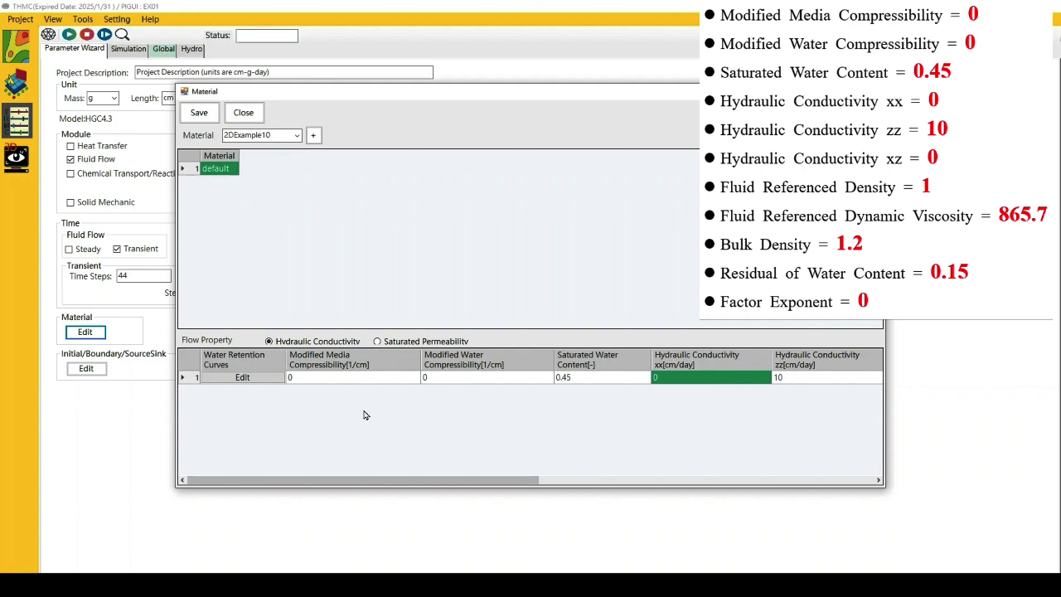
pyautogui.press('Tab')
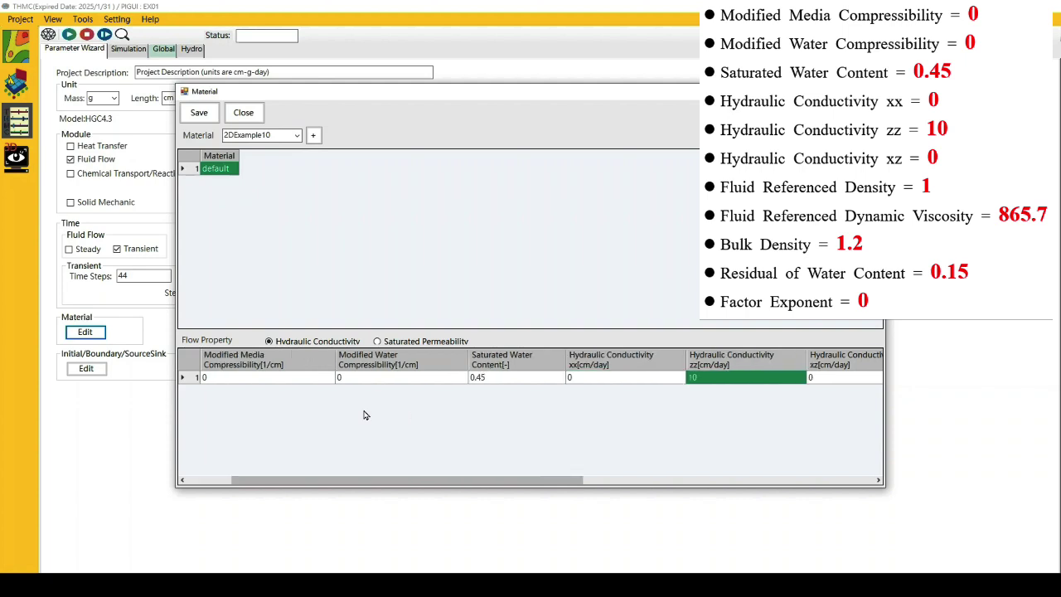
pyautogui.press('Tab')
pyautogui.press('Tab')
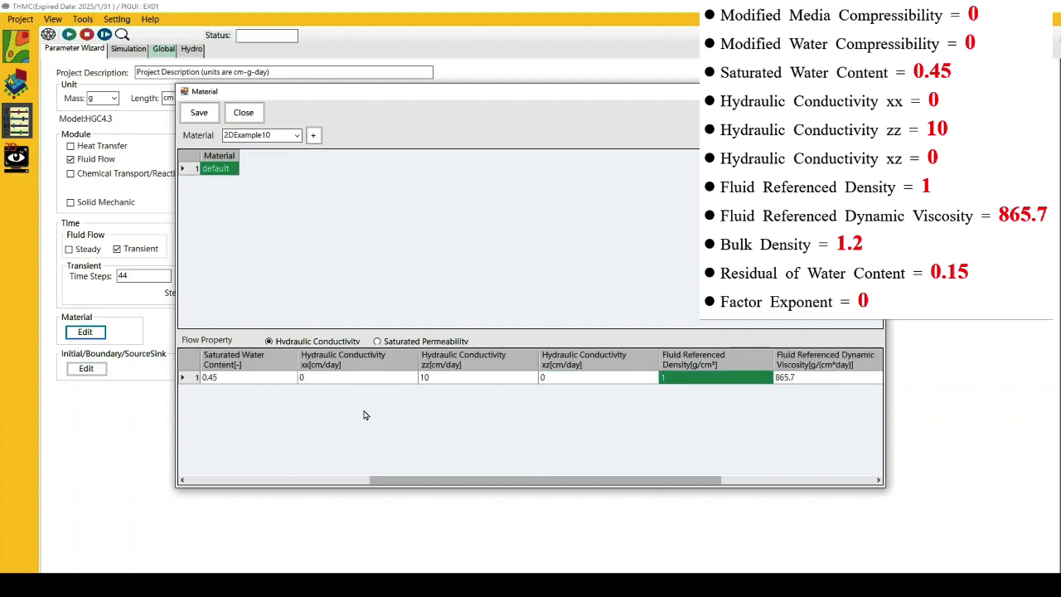
pyautogui.press('Tab')
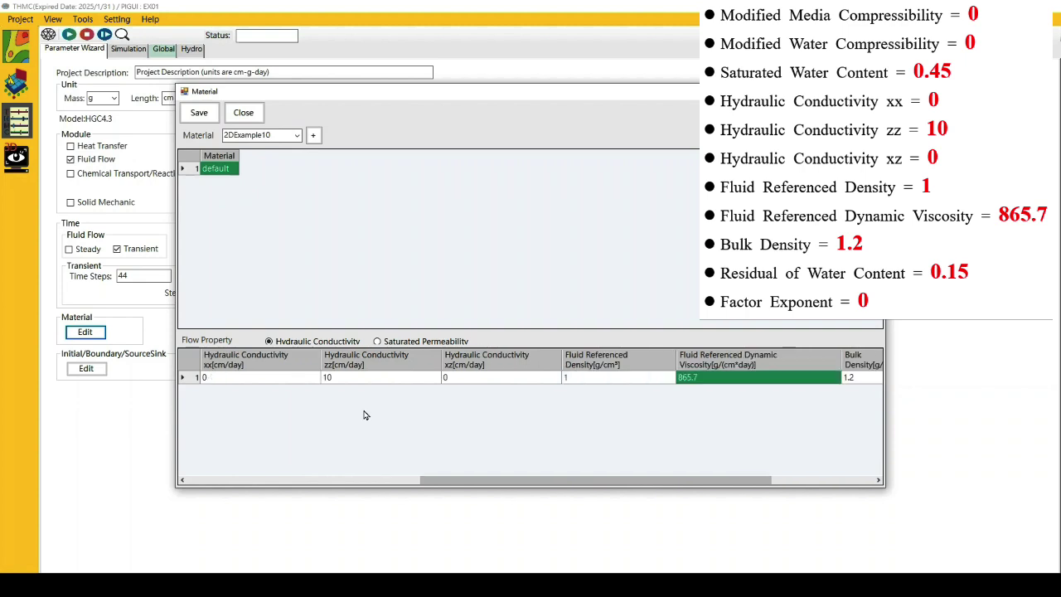
pyautogui.press('Tab')
pyautogui.press('Tab')
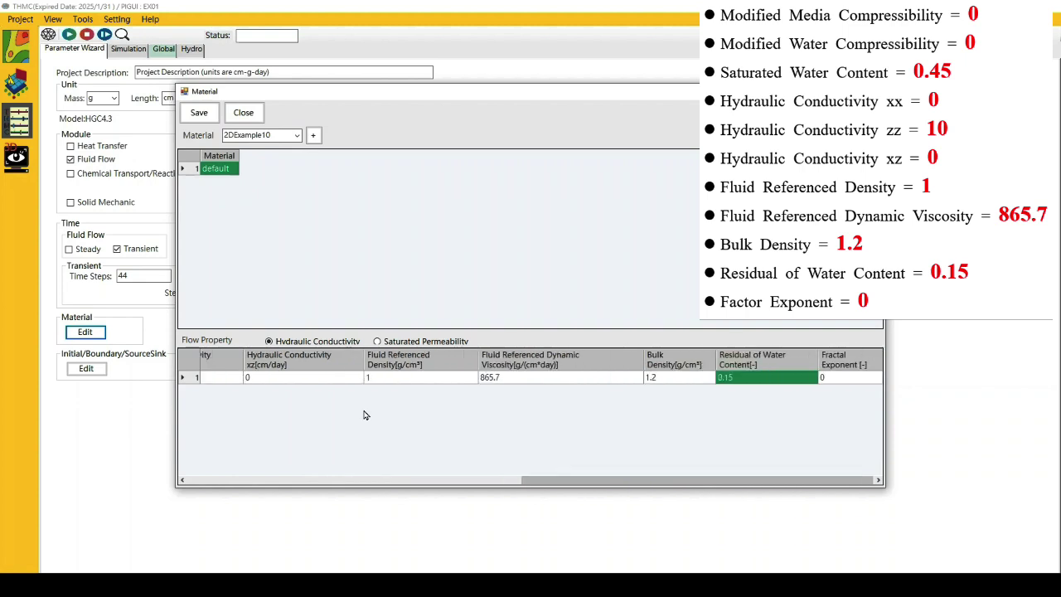
pyautogui.press('Tab')
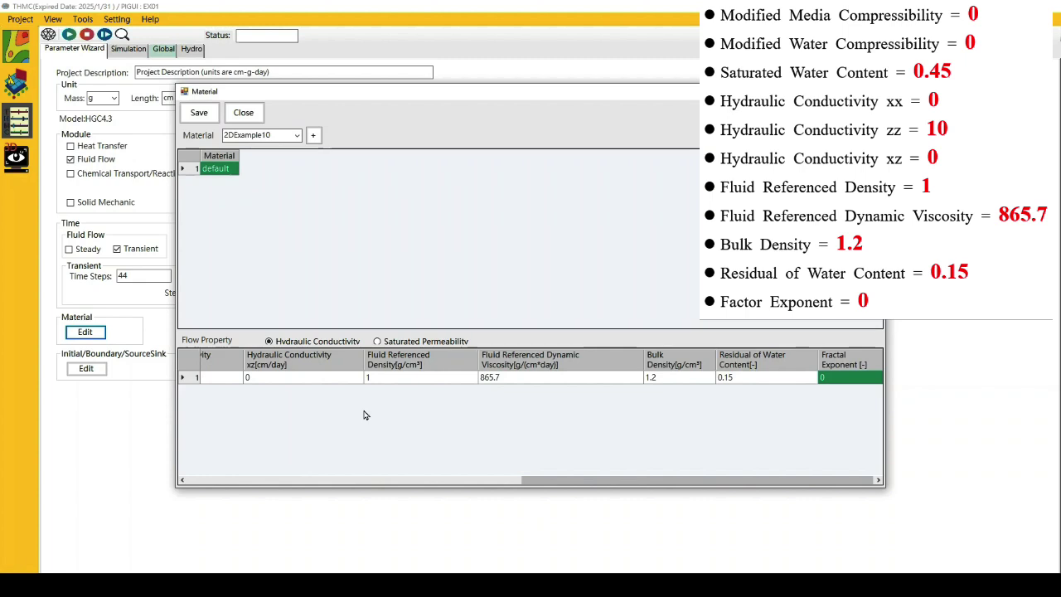
pyautogui.moveTo(534, 486); pyautogui.dragTo(186, 490)
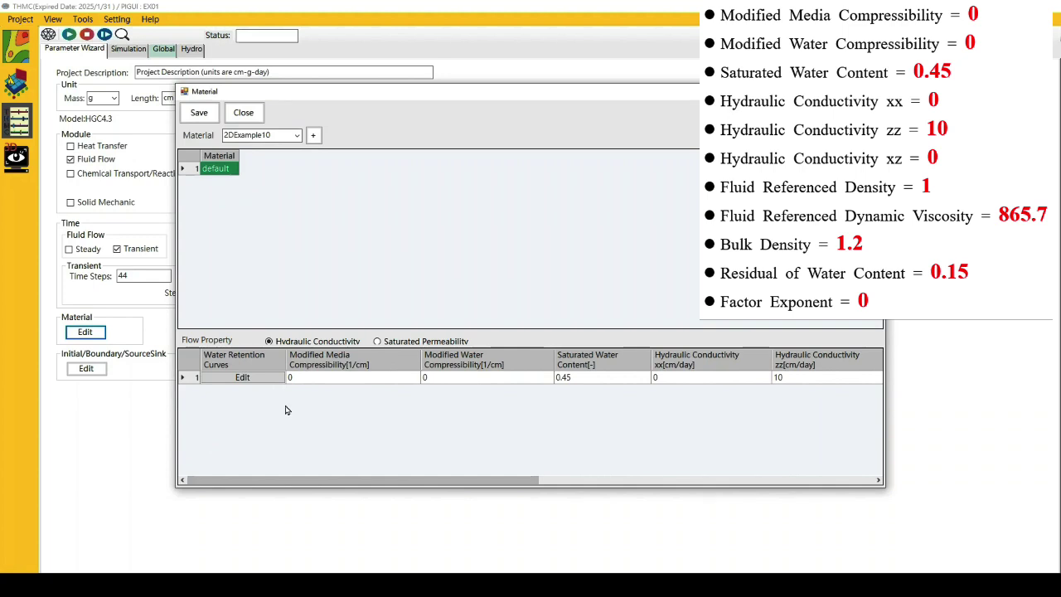
# Check and confirm the default material's KSP = -1 water retention curve parameters, and save the material settings
pyautogui.click(259, 379)
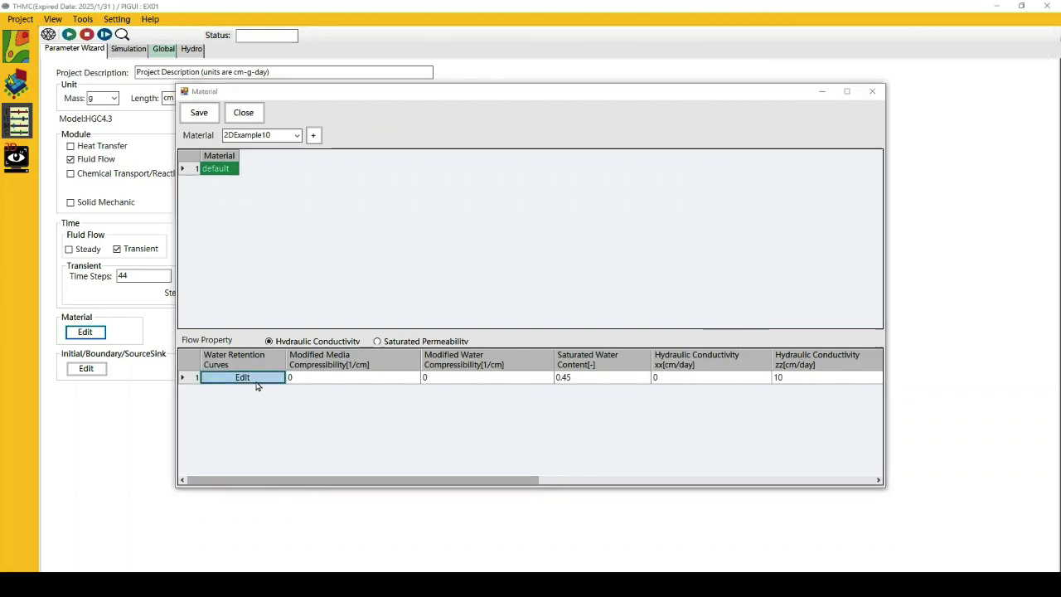
pyautogui.click(257, 383)
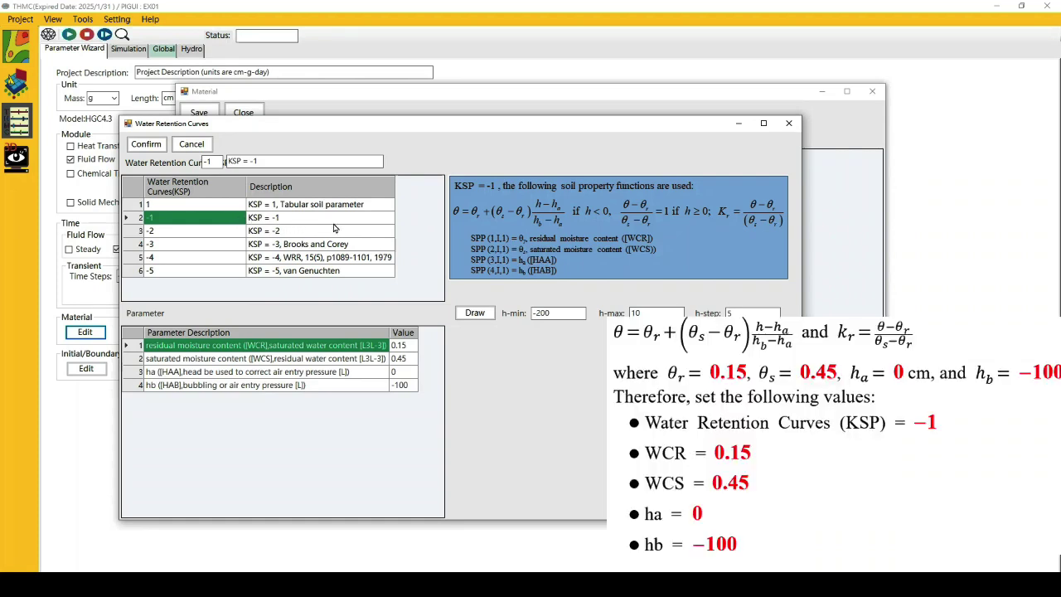
pyautogui.click(408, 349)
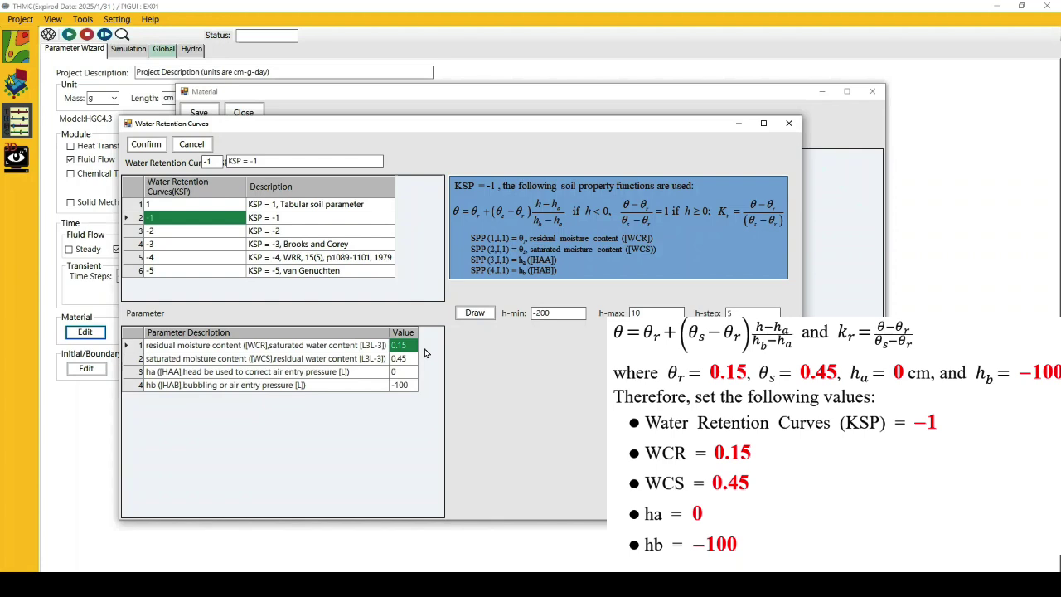
pyautogui.press('Return')
pyautogui.press('Return')
pyautogui.press('Return')
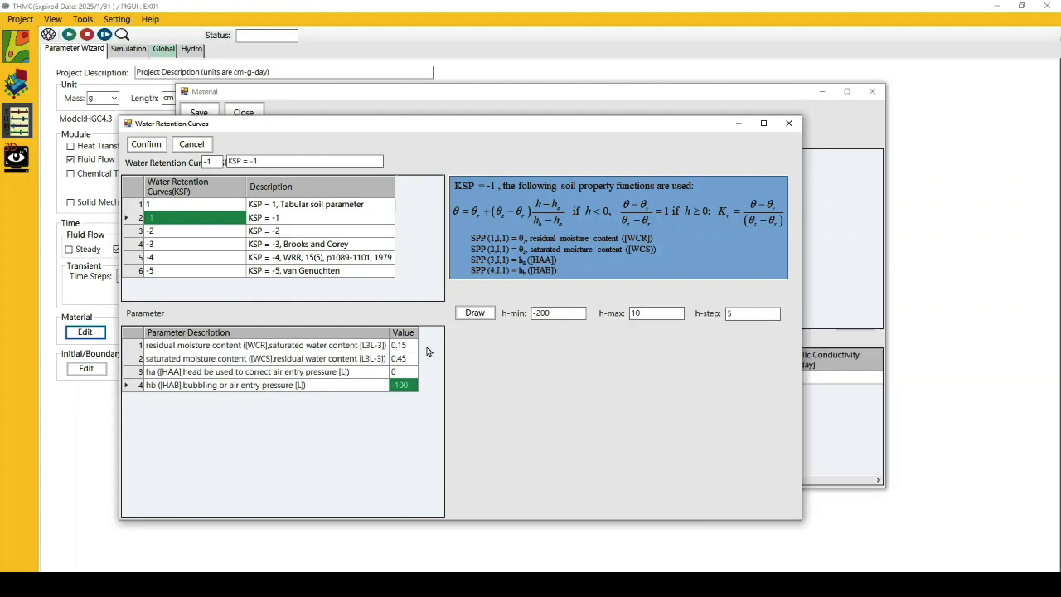
pyautogui.click(146, 145)
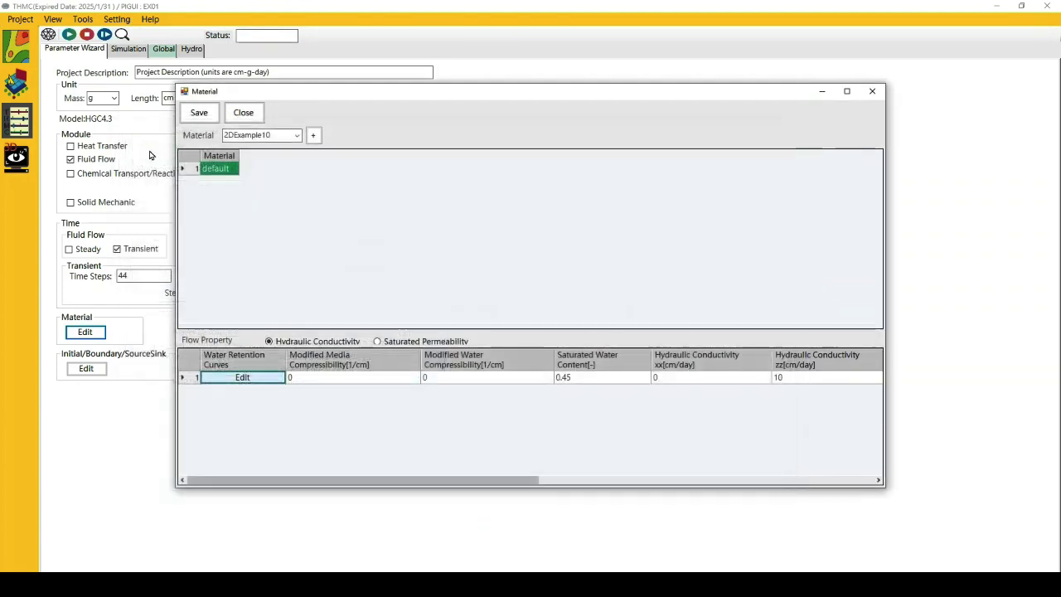
pyautogui.click(205, 116)
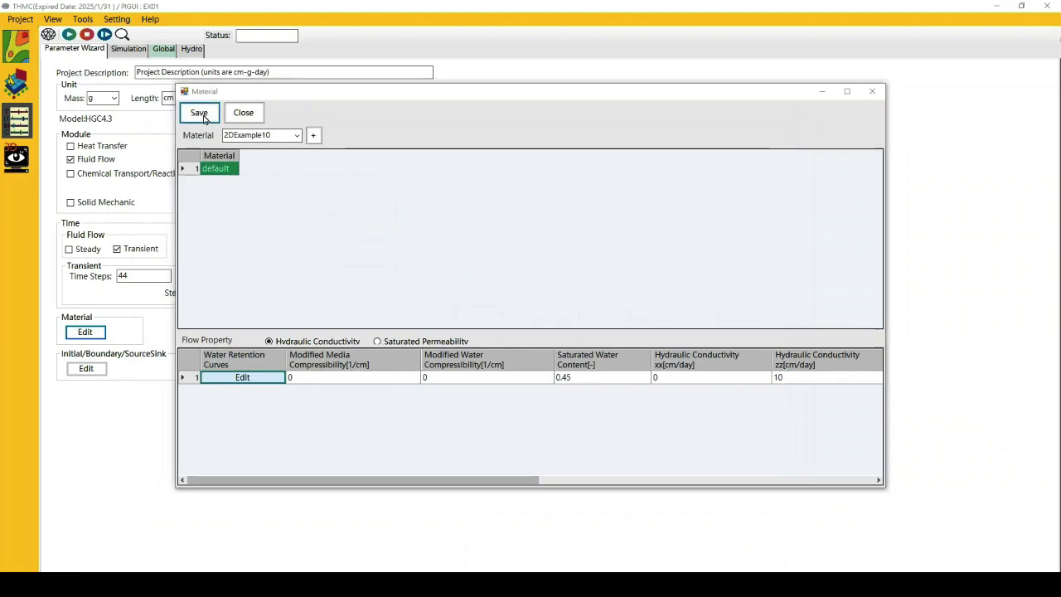
pyautogui.press('Return')
pyautogui.click(254, 121)
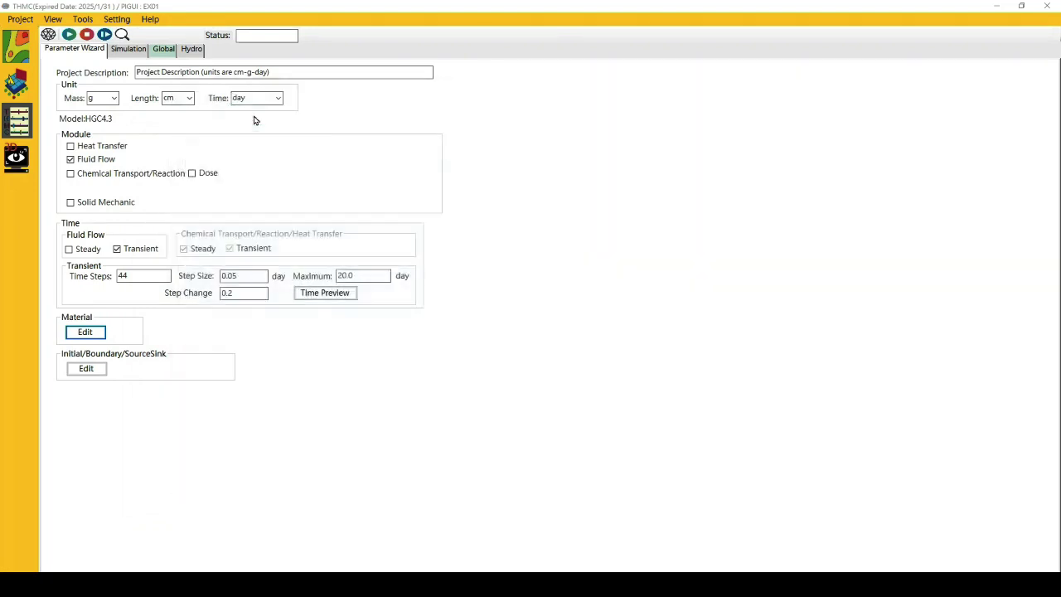
# Add a hydrological Initial Condition entry to the Initial/Boundary/SourceSink settings
pyautogui.click(87, 371)
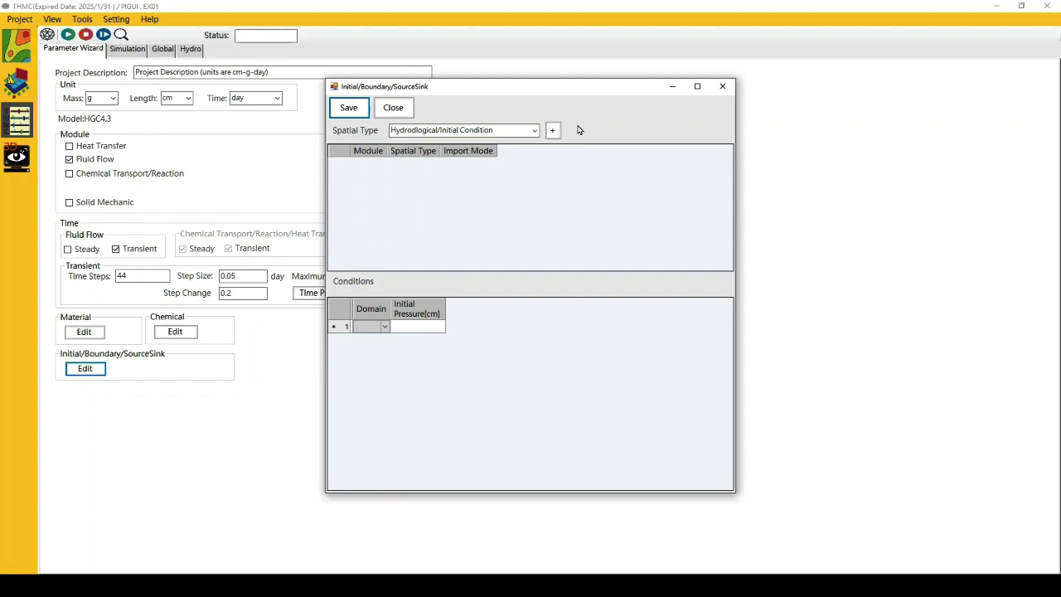
pyautogui.click(535, 130)
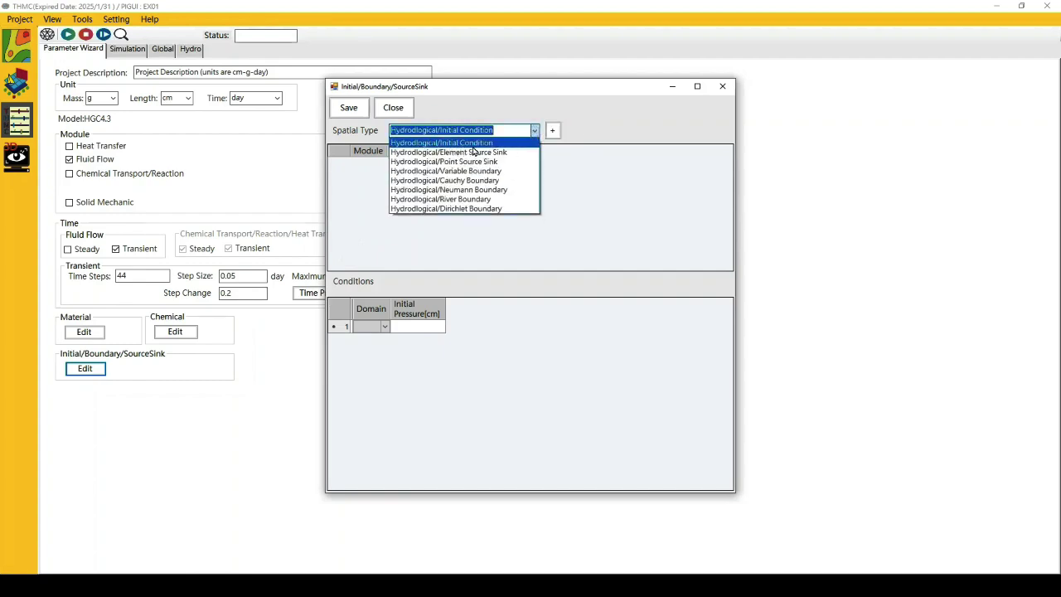
pyautogui.click(474, 142)
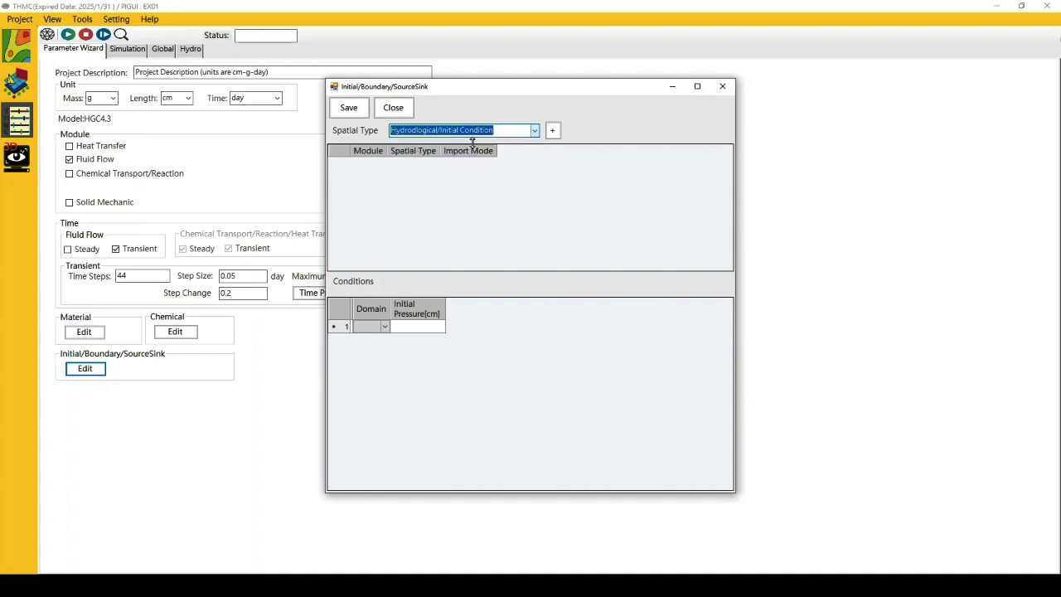
pyautogui.click(552, 131)
# Assign the domains Hydrological_Initial_top, Hydrological_Initial_bottom and Hydrological_Initial_rest to three rows of the initial condition
pyautogui.click(373, 327)
pyautogui.click(383, 329)
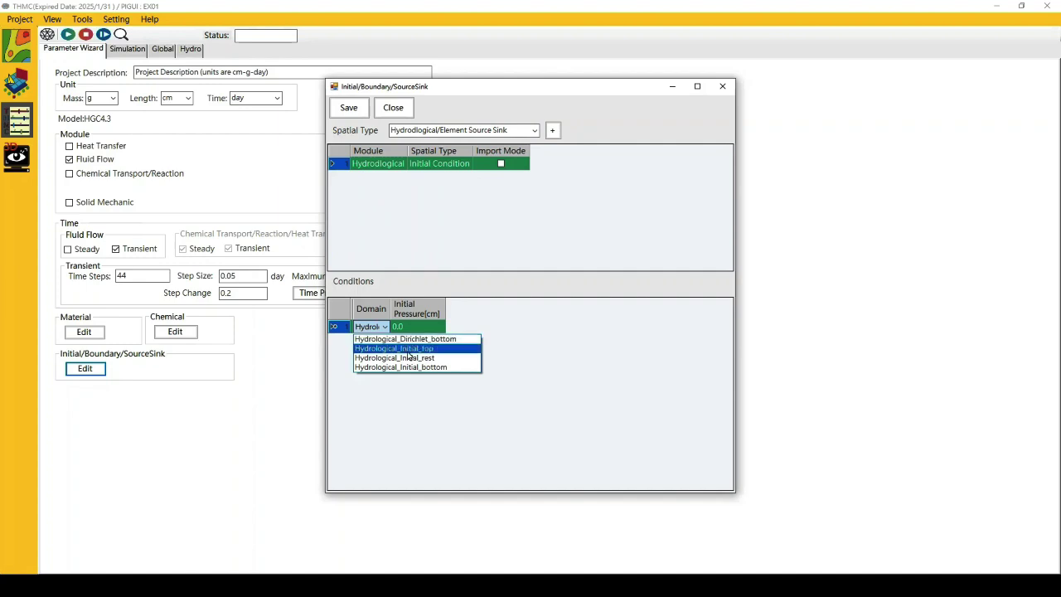
pyautogui.click(407, 349)
pyautogui.click(403, 340)
pyautogui.click(403, 340)
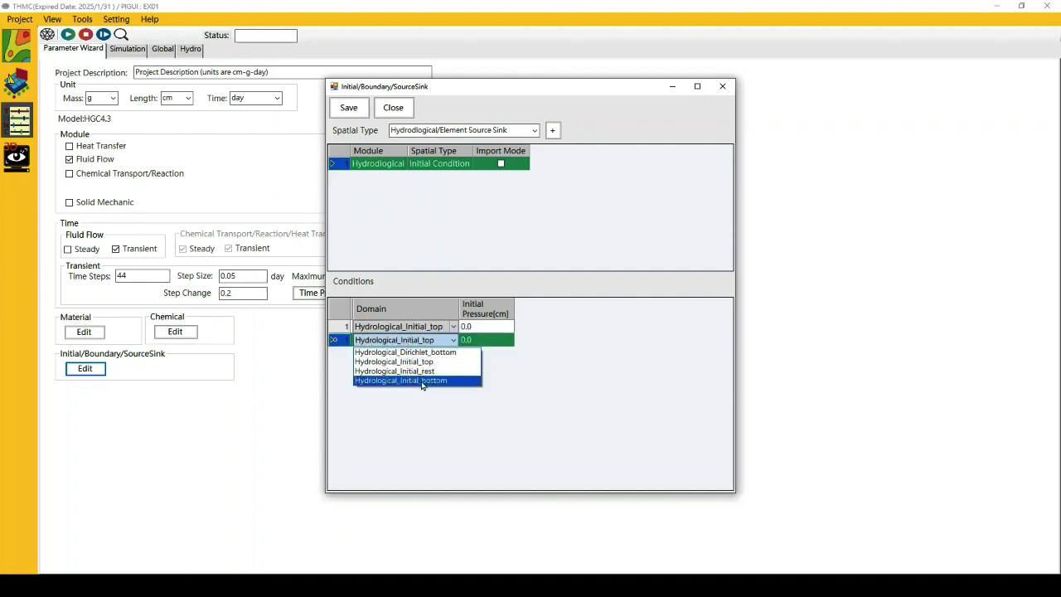
pyautogui.click(421, 381)
pyautogui.click(419, 353)
pyautogui.click(419, 353)
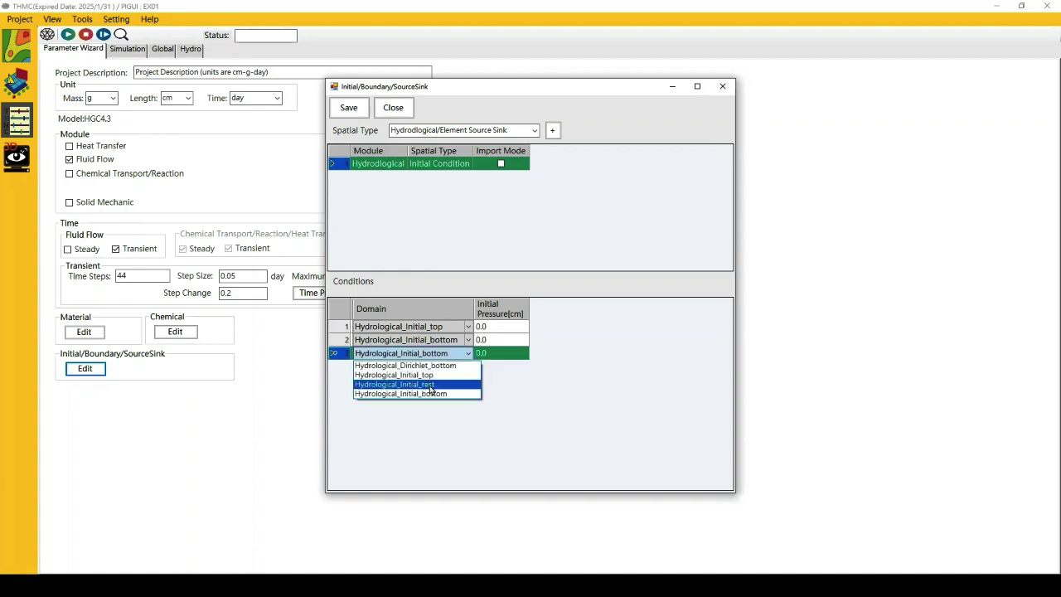
pyautogui.click(430, 390)
# Set the initial pressure to -90 cm for Hydrological_Initial_top and -97 cm for Hydrological_Initial_rest
pyautogui.click(491, 327)
pyautogui.click(492, 326)
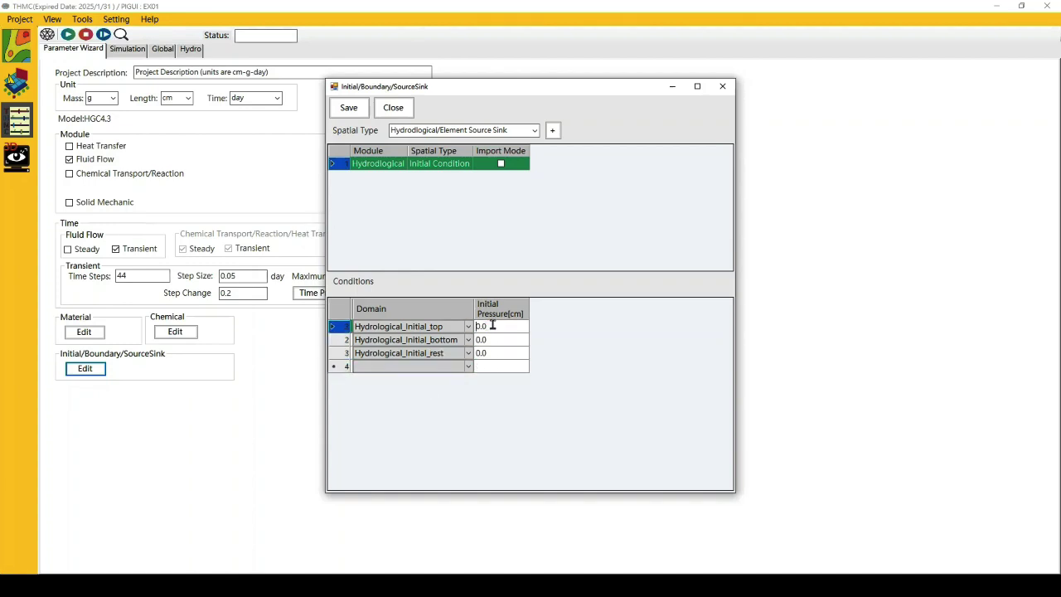
pyautogui.doubleClick(493, 326)
pyautogui.write('-9')
pyautogui.press('Return')
pyautogui.press('Return')
pyautogui.write('-')
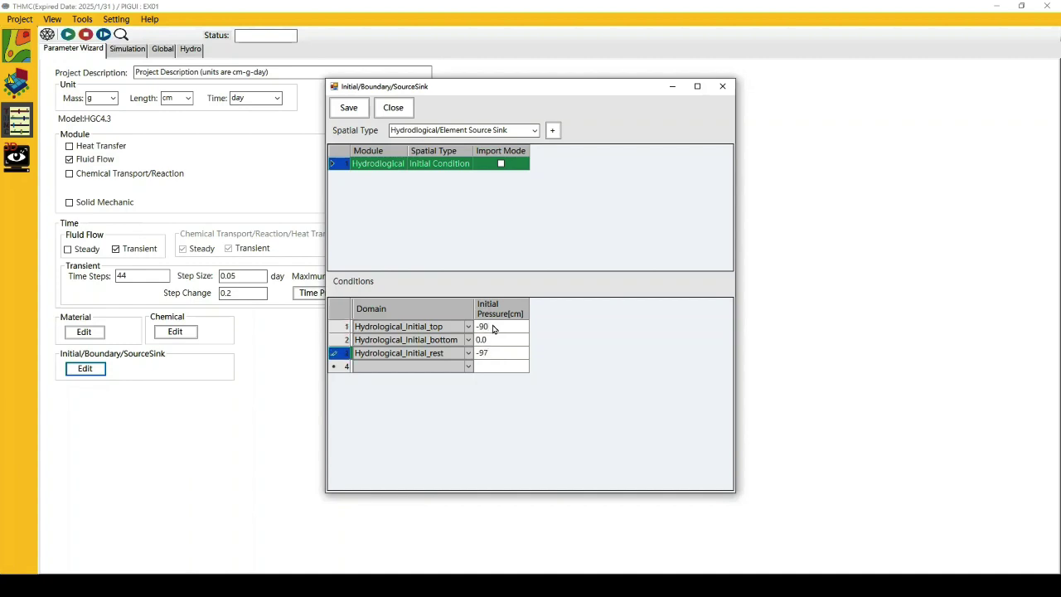
pyautogui.press('Return')
pyautogui.press('BackSpace')
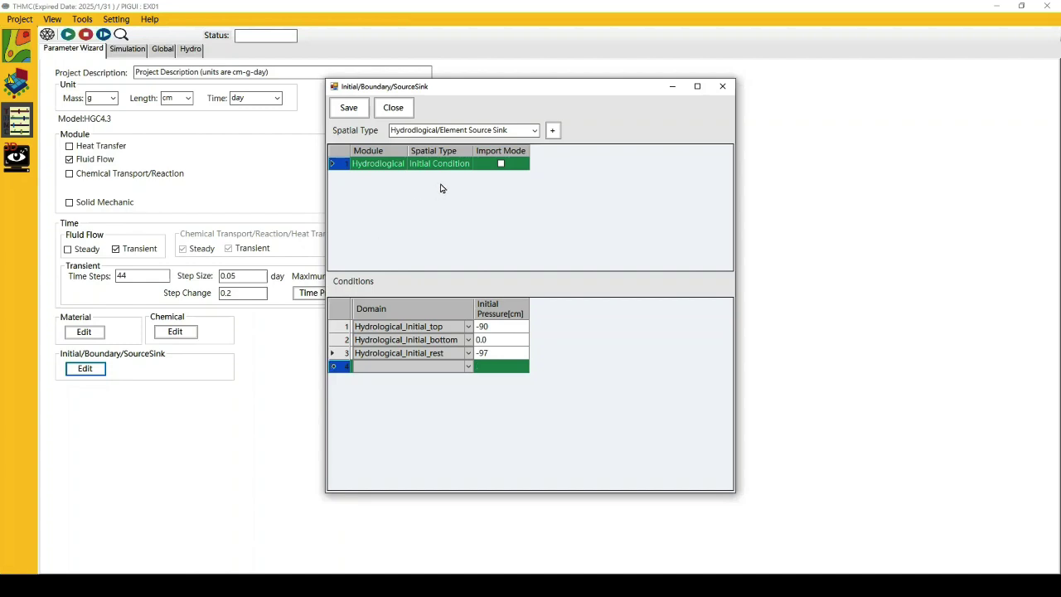
# Add a hydrological Dirichlet Boundary entry and assign it the domain Hydrological_Dirichlet_bottom
pyautogui.click(534, 130)
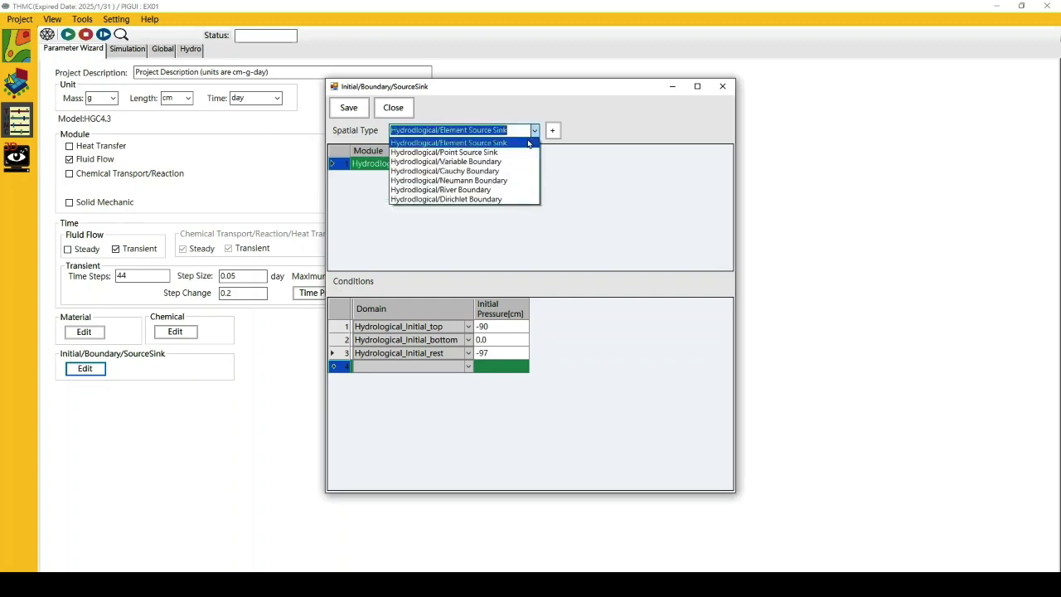
pyautogui.click(469, 200)
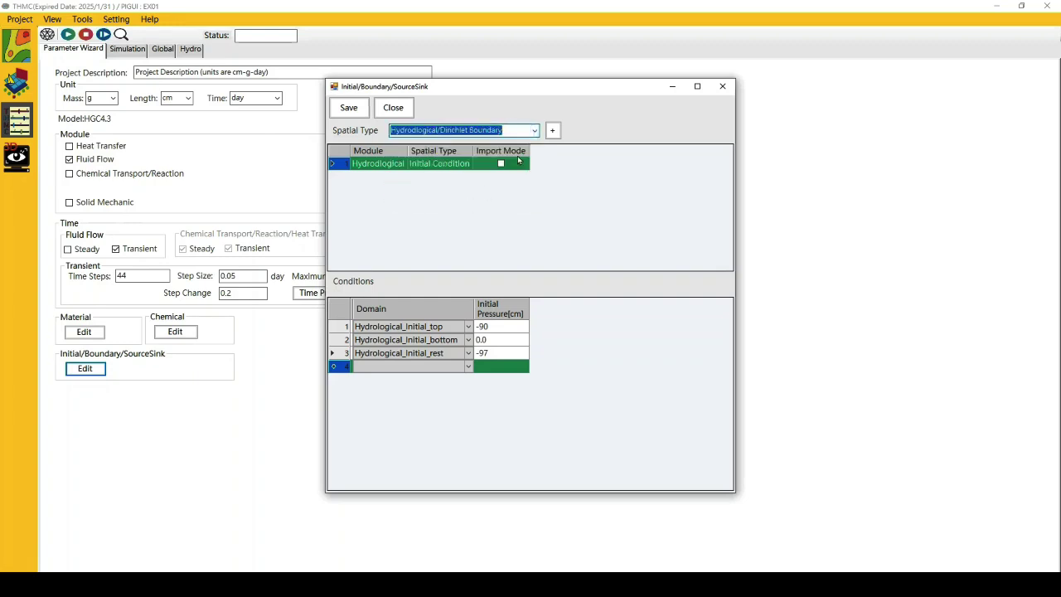
pyautogui.click(552, 130)
pyautogui.click(380, 315)
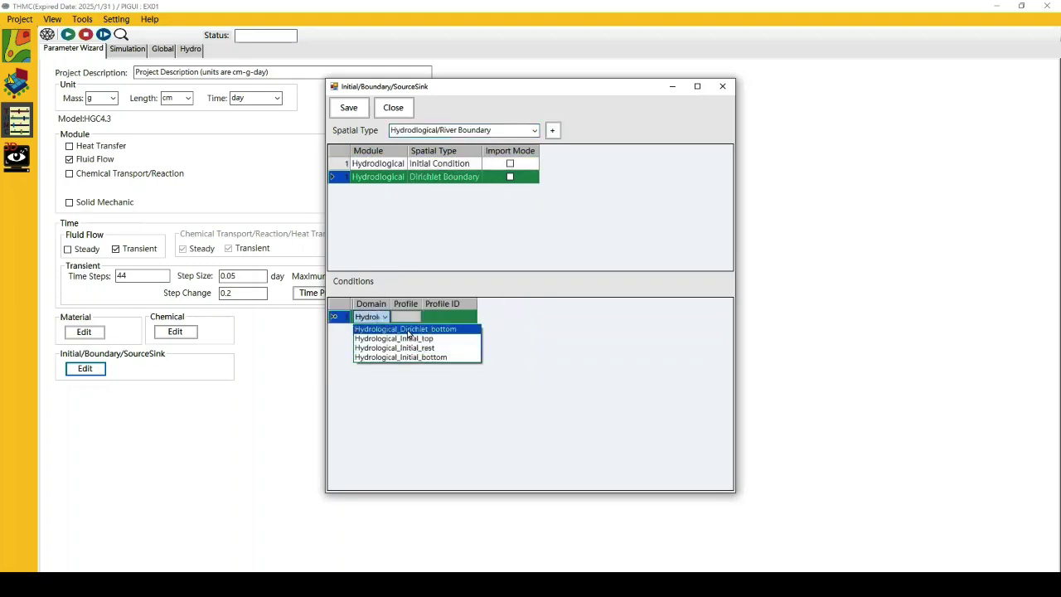
pyautogui.click(408, 330)
# Create and save a total head profile for Hydrological_Dirichlet_bottom with 0 cm at times 0 and 1.0e+38 days
pyautogui.click(500, 318)
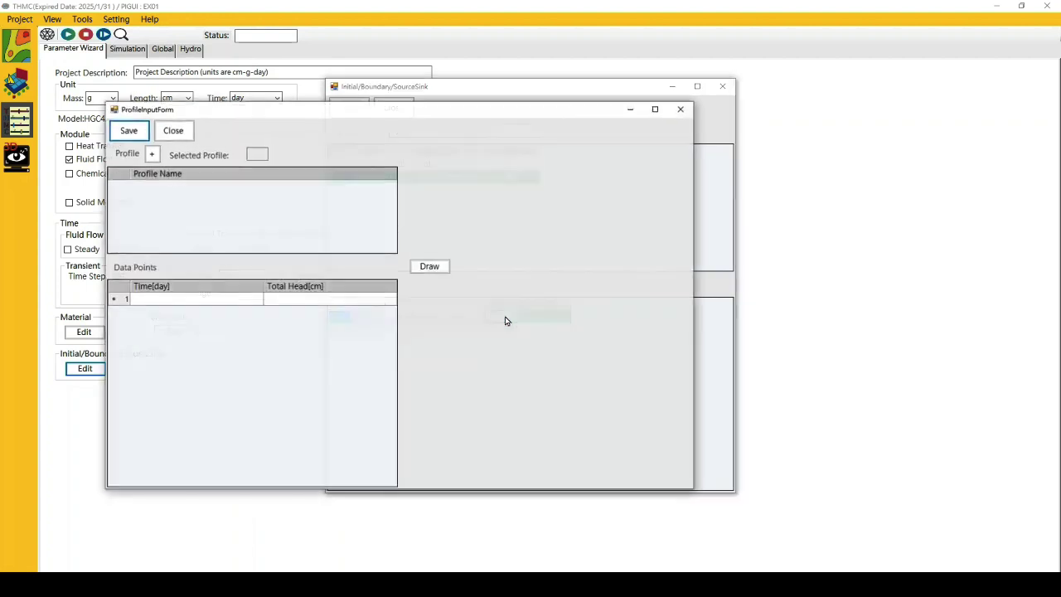
pyautogui.click(151, 155)
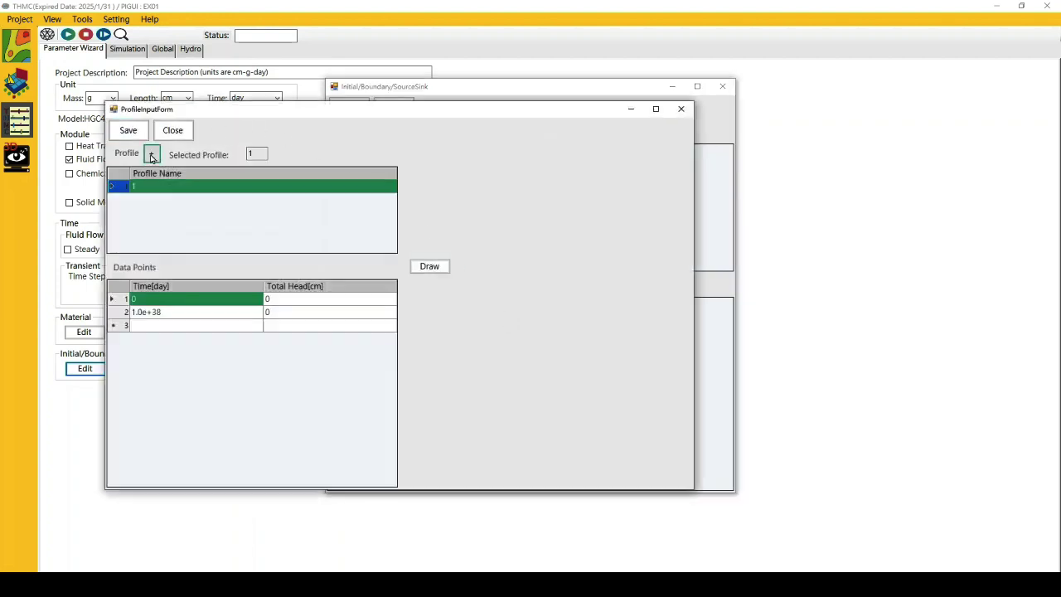
pyautogui.click(286, 301)
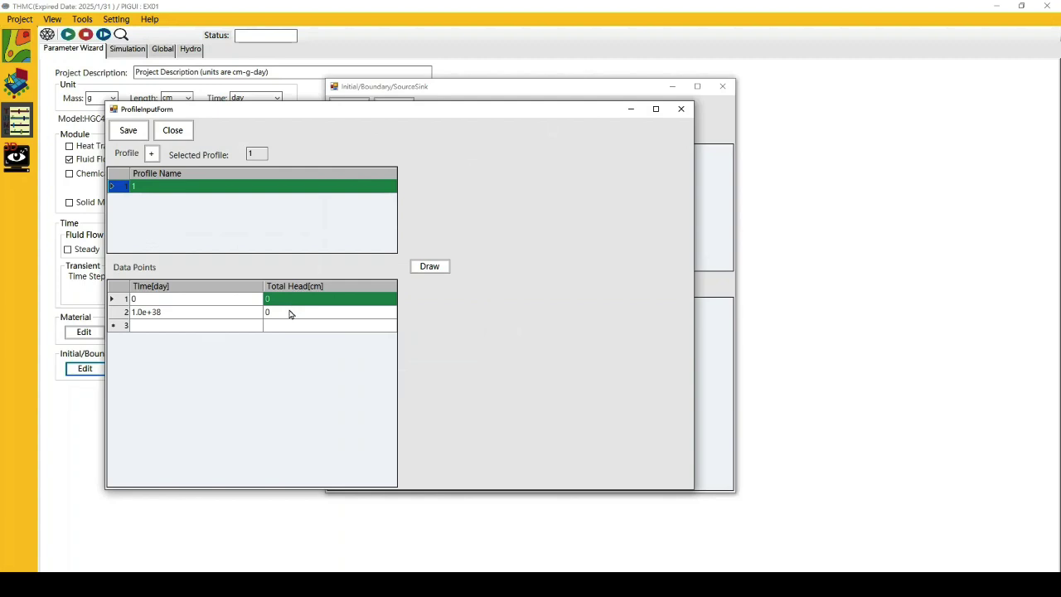
pyautogui.write('0')
pyautogui.click(290, 313)
pyautogui.click(290, 313)
pyautogui.press('Return')
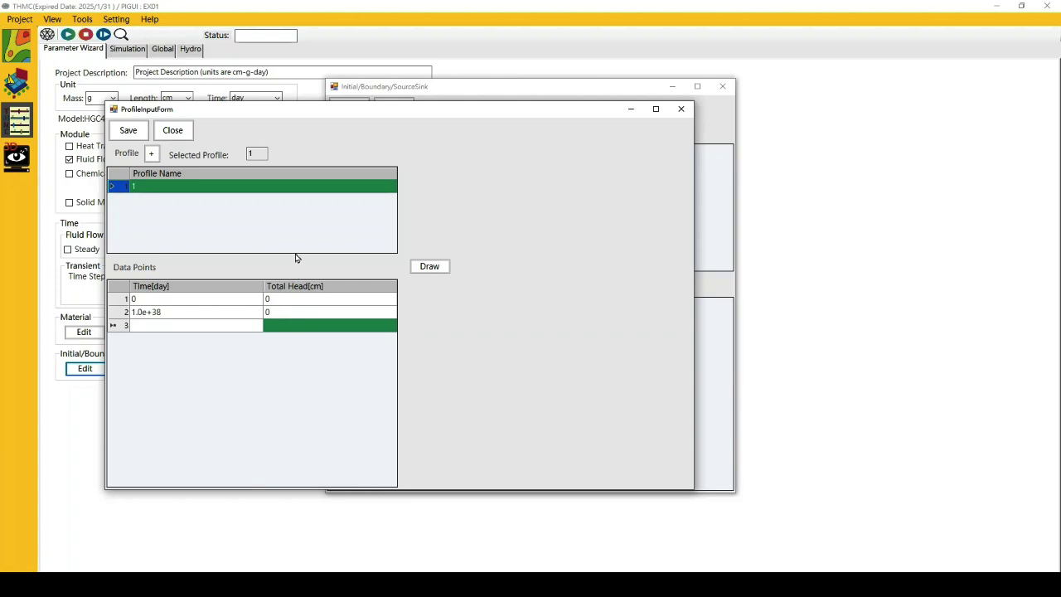
pyautogui.click(134, 133)
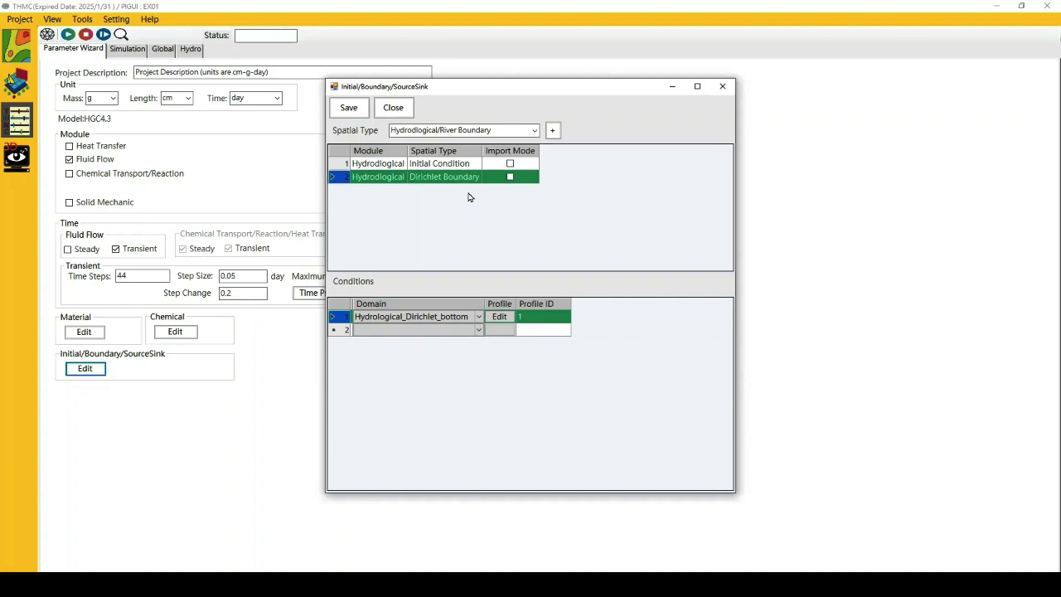
# Add a hydrological Variable Boundary entry and assign it the domain Hydrological_Variable_top
pyautogui.click(535, 131)
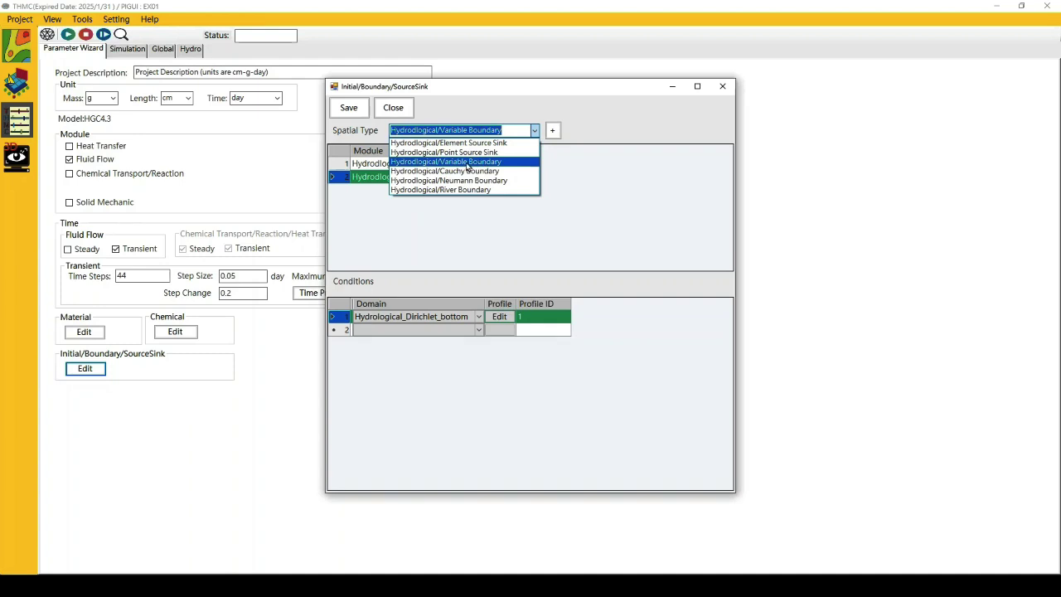
pyautogui.click(535, 130)
pyautogui.click(553, 131)
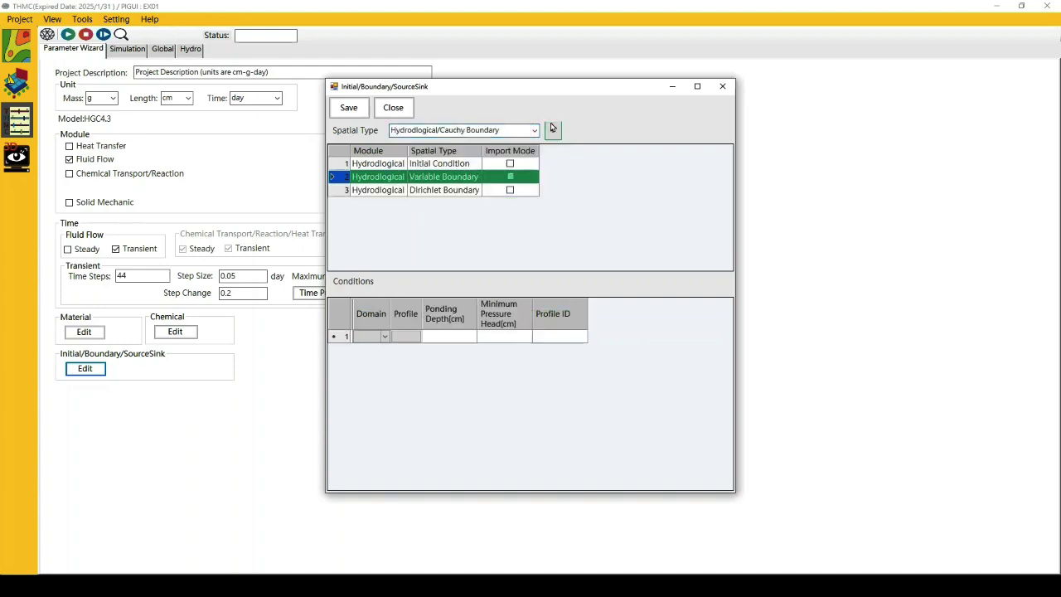
pyautogui.click(378, 338)
pyautogui.click(385, 337)
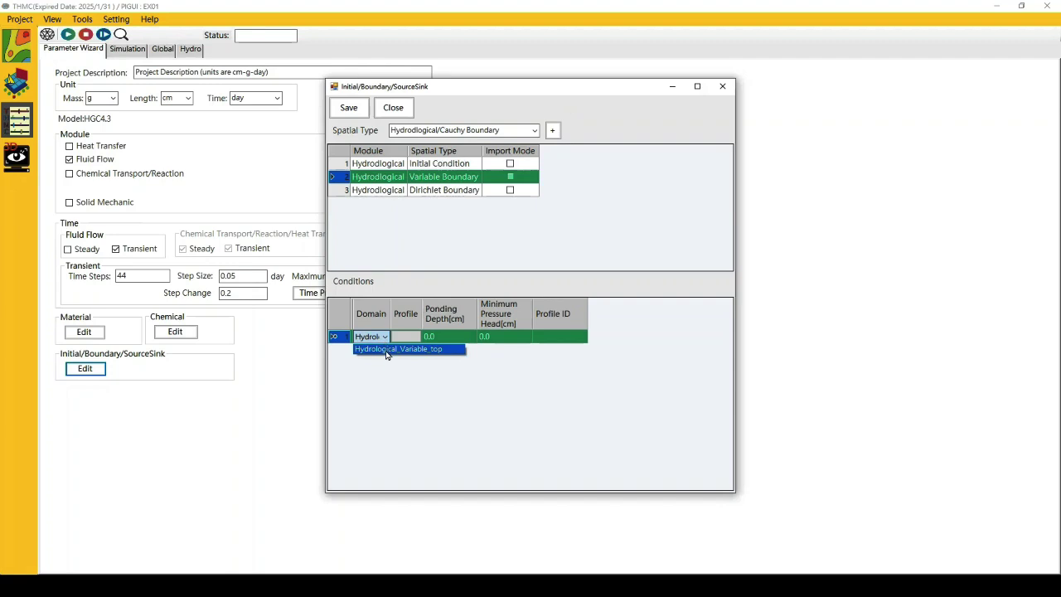
pyautogui.click(387, 351)
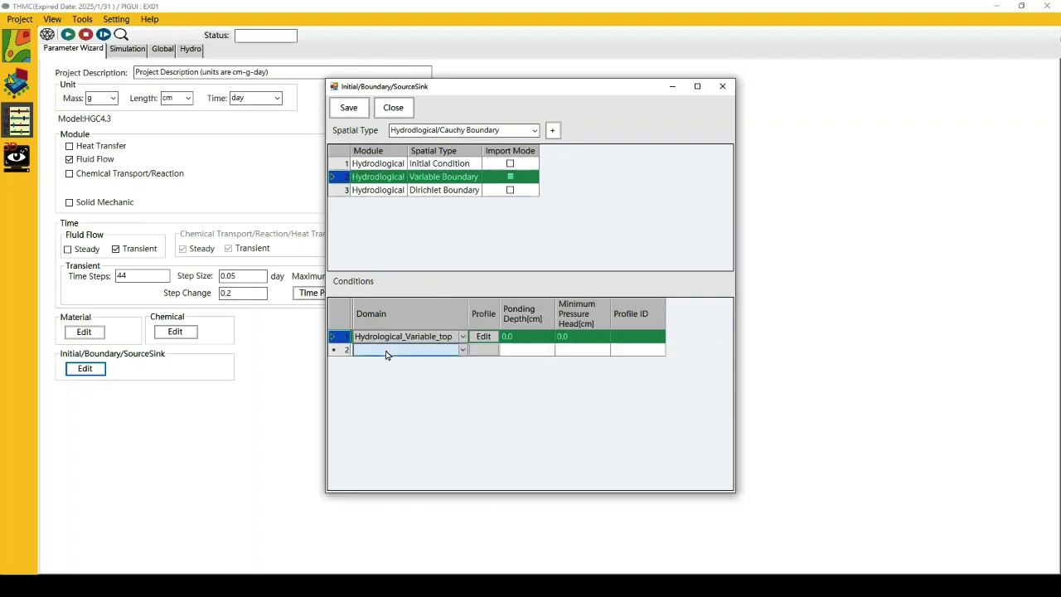
# Set the minimum pressure head of Hydrological_Variable_top to -90 cm
pyautogui.click(581, 335)
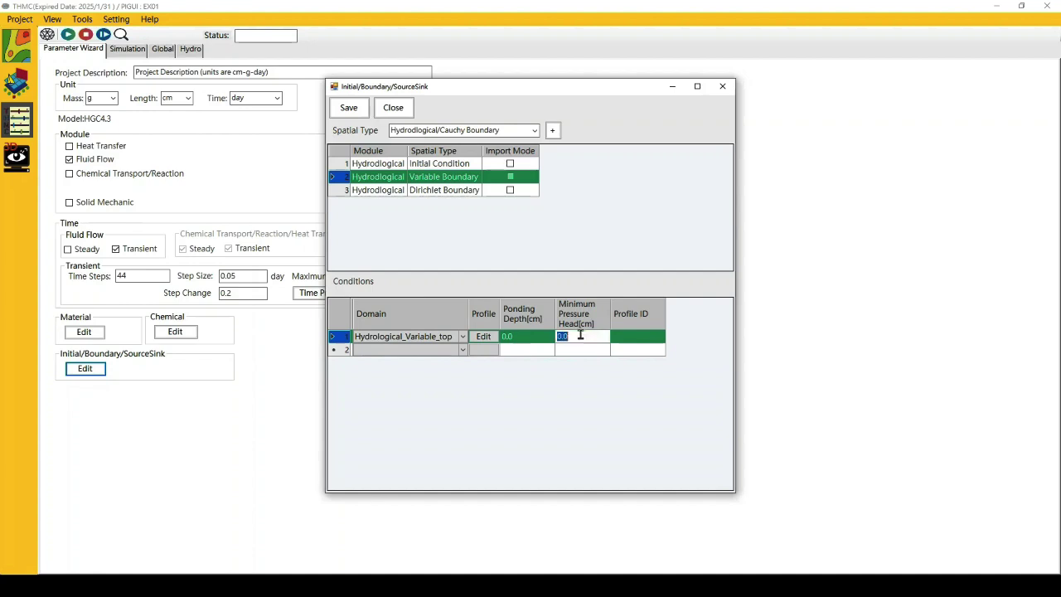
pyautogui.write('-90')
pyautogui.press('Return')
# Create a rainfall/evaporation profile for Hydrological_Variable_top with time points 0, 10, 10.001 and 20 days
pyautogui.click(484, 336)
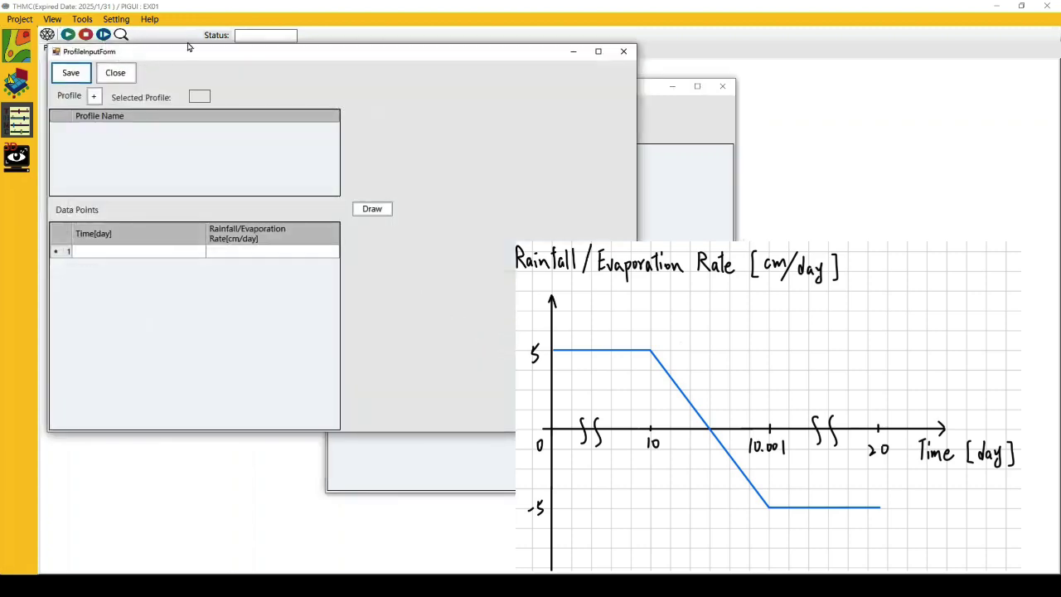
pyautogui.moveTo(192, 50); pyautogui.dragTo(314, 109)
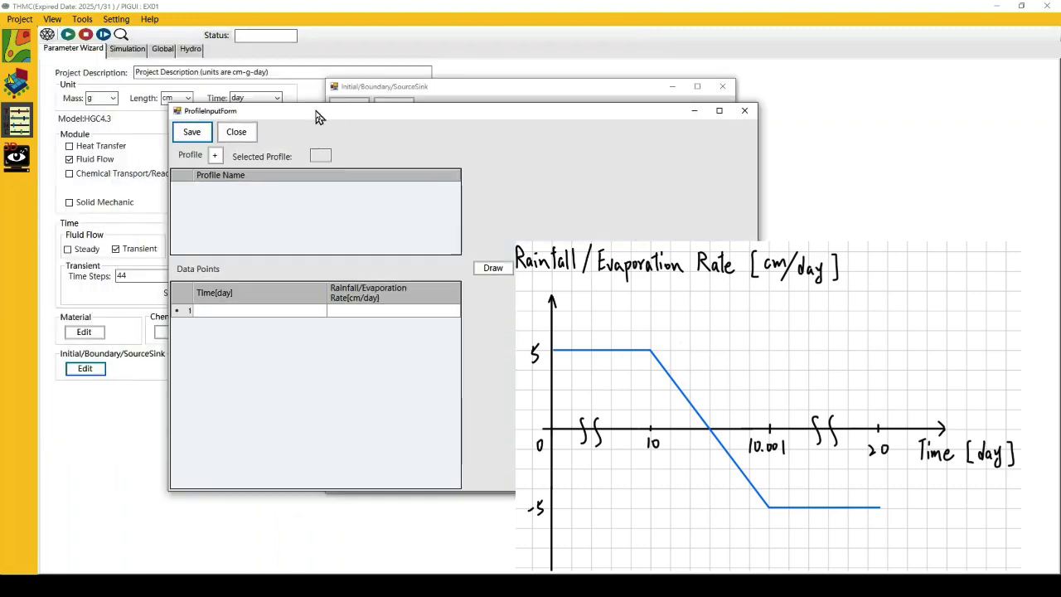
pyautogui.click(214, 157)
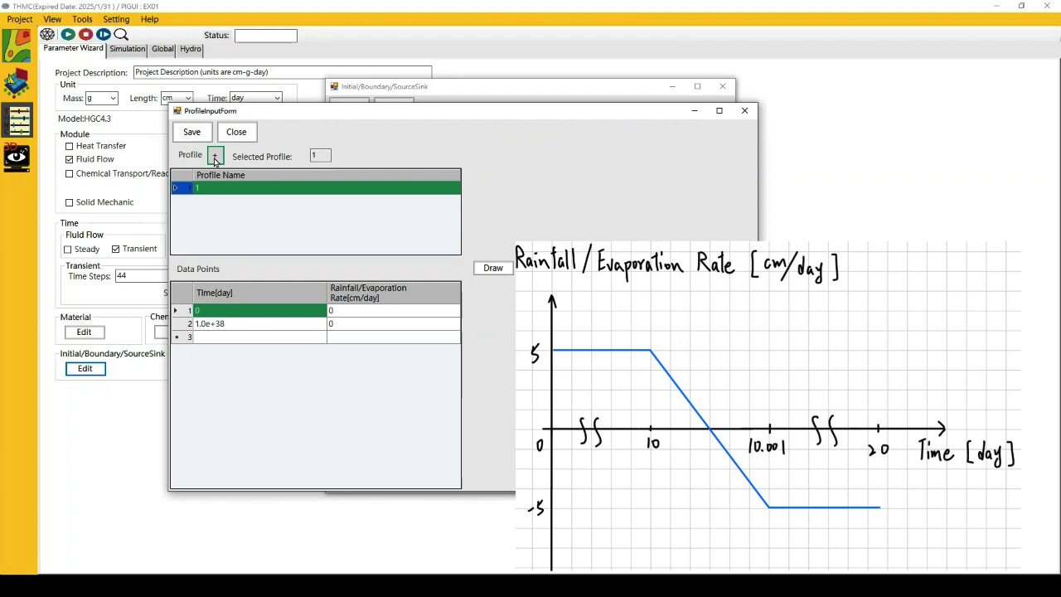
pyautogui.click(257, 323)
pyautogui.write('10')
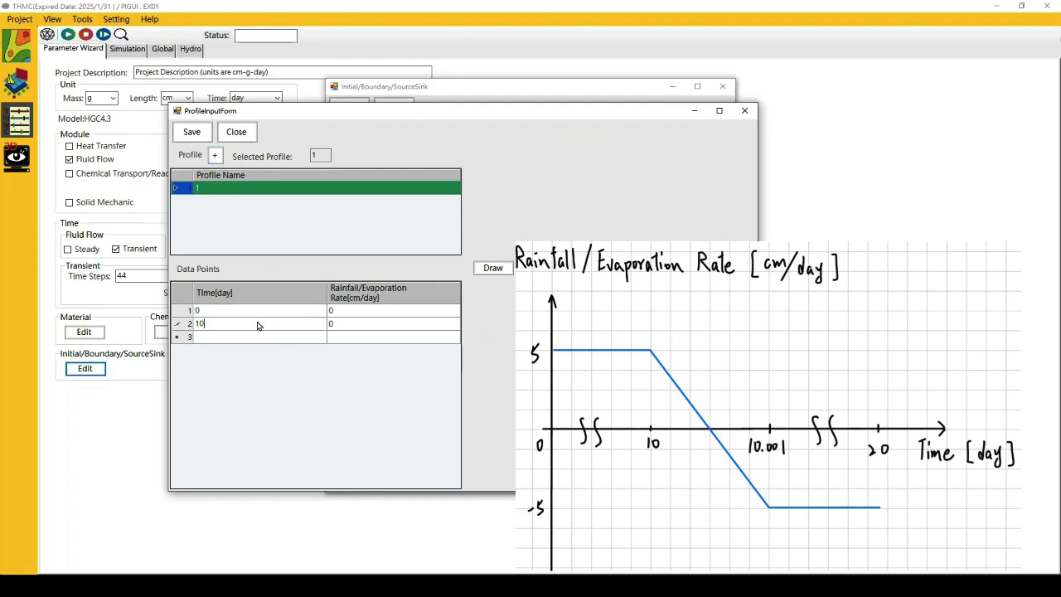
pyautogui.press('Return')
pyautogui.write('10.001')
pyautogui.press('Return')
pyautogui.write('2')
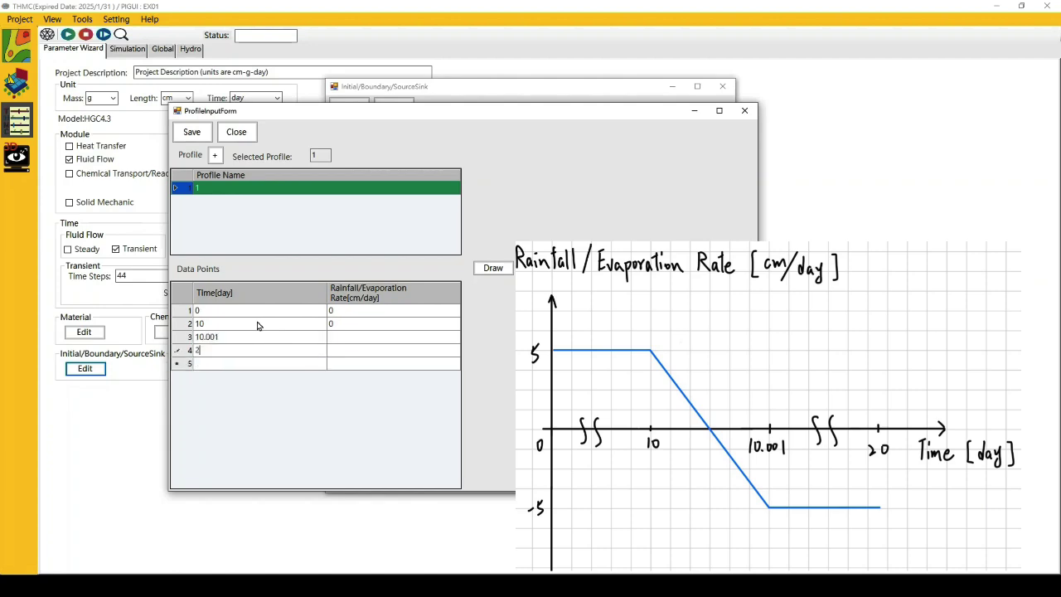
pyautogui.write('0')
pyautogui.press('Return')
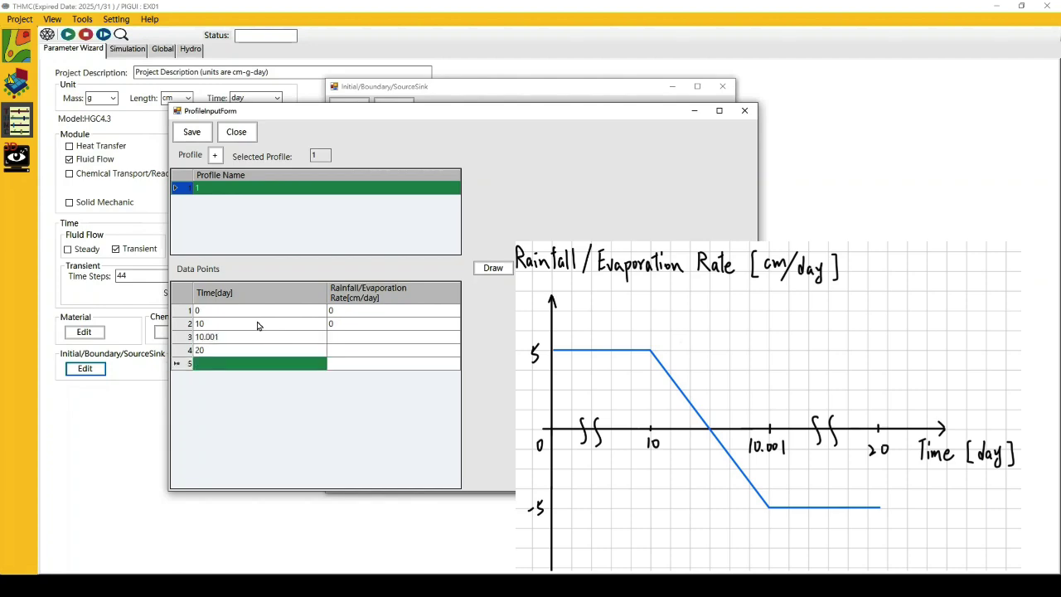
# Enter rainfall/evaporation rates of 5, 5, -5 and -5 cm/day for the four times, and save the profile and the boundary settings
pyautogui.click(395, 312)
pyautogui.write('5')
pyautogui.press('Return')
pyautogui.write('5')
pyautogui.press('Return')
pyautogui.write('-5')
pyautogui.press('Return')
pyautogui.write('-')
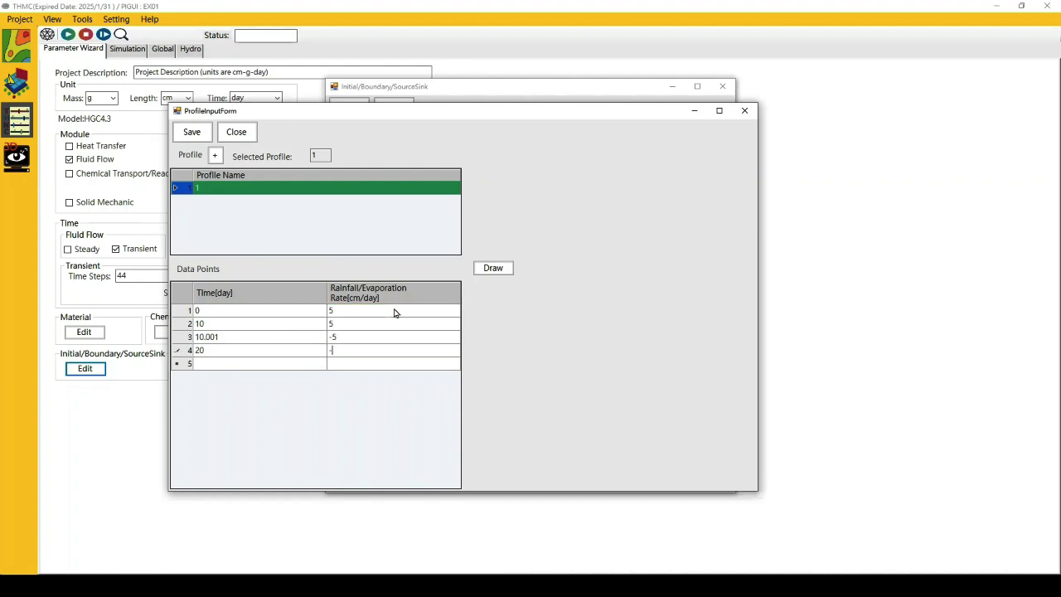
pyautogui.write('5')
pyautogui.press('Return')
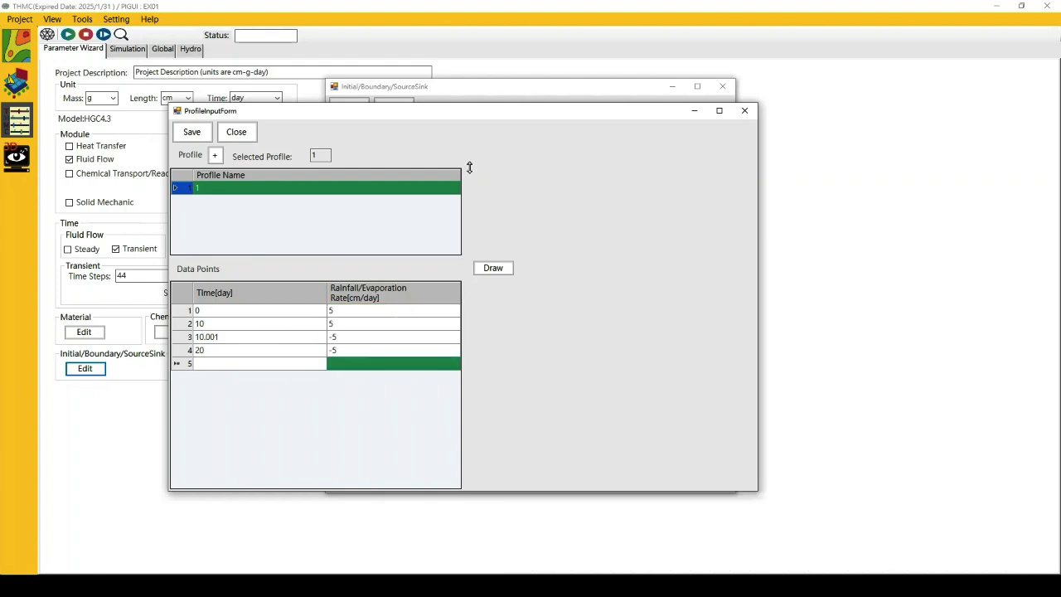
pyautogui.click(192, 132)
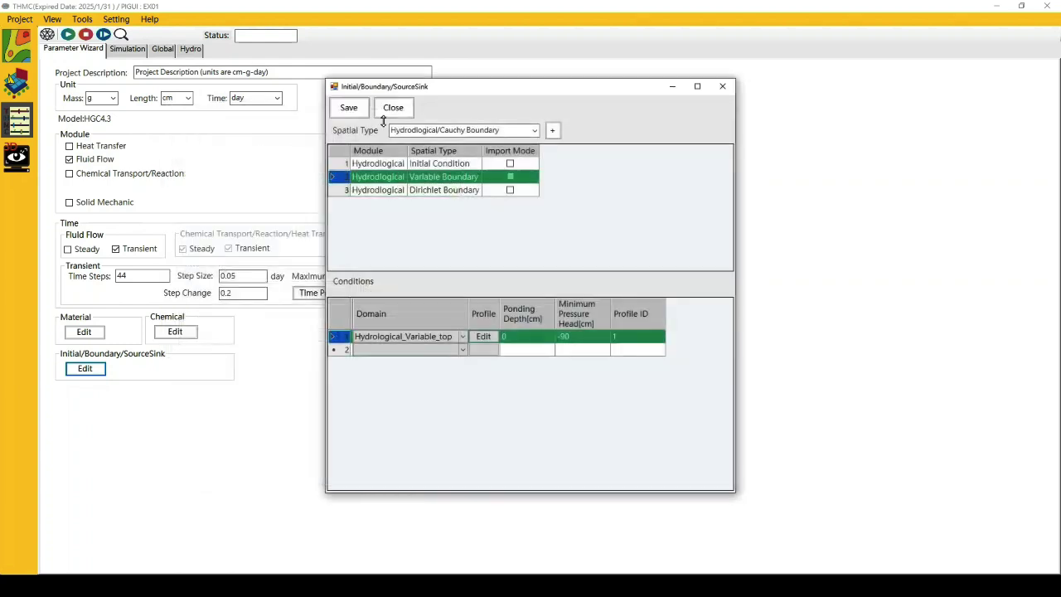
pyautogui.click(335, 105)
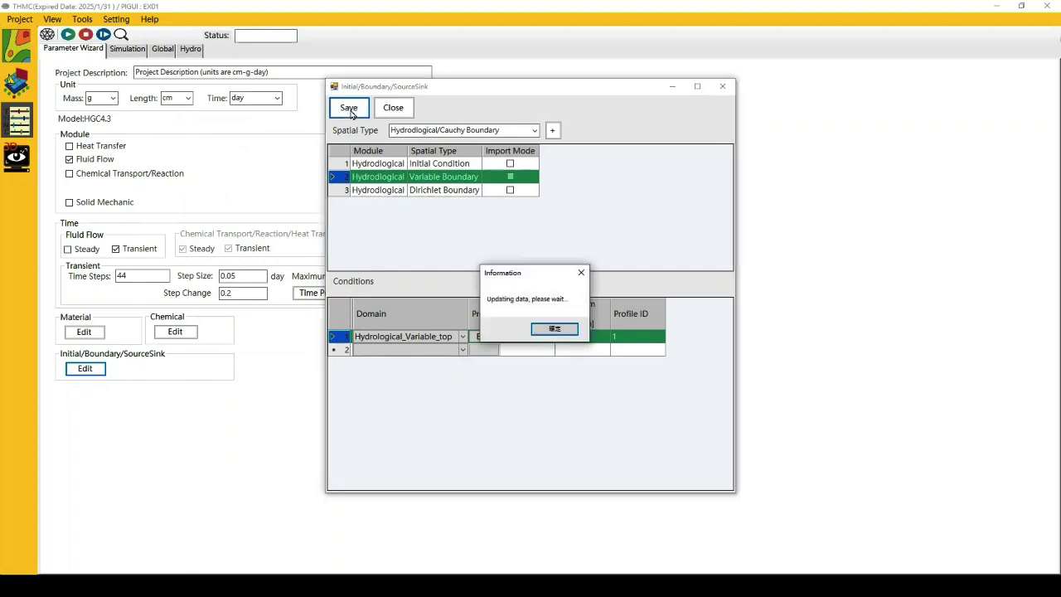
pyautogui.click(394, 108)
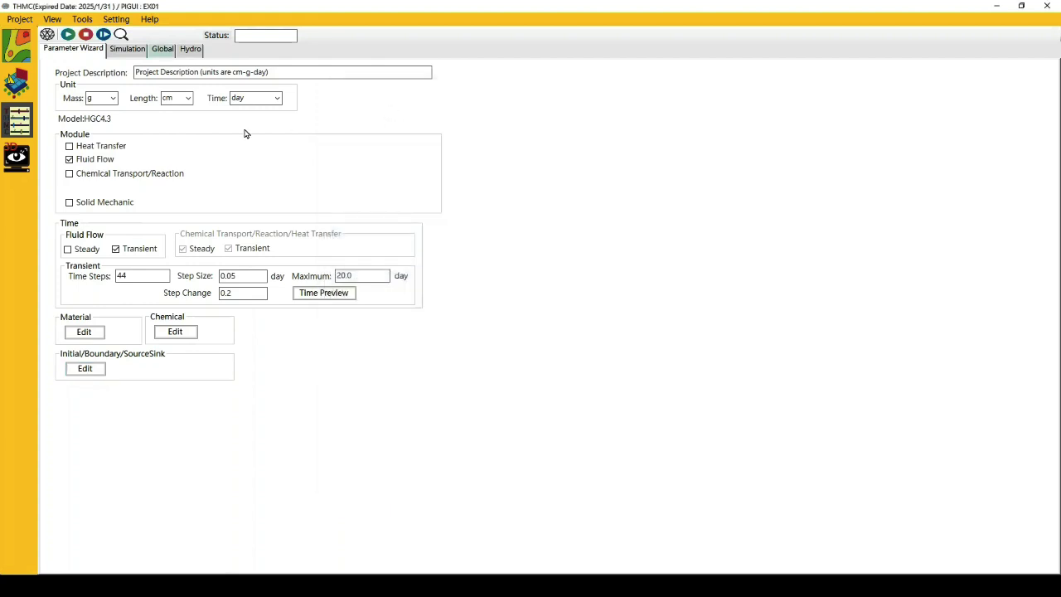
# Apply 44 time steps to NTIS and NTIF in the global Simulation time step setting record
pyautogui.click(162, 50)
pyautogui.scroll(2, 156, 91)
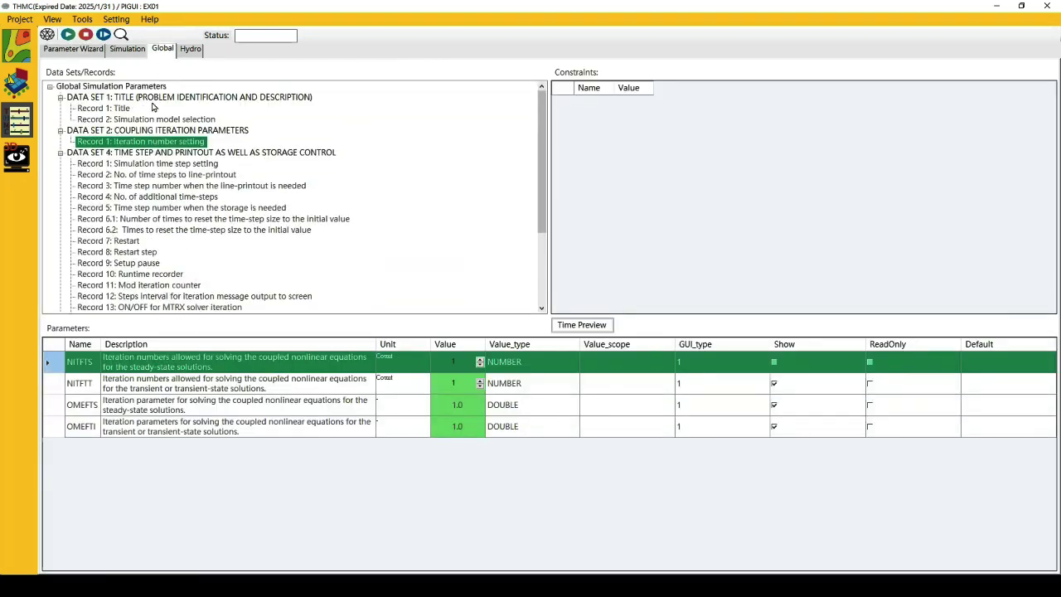
pyautogui.click(122, 109)
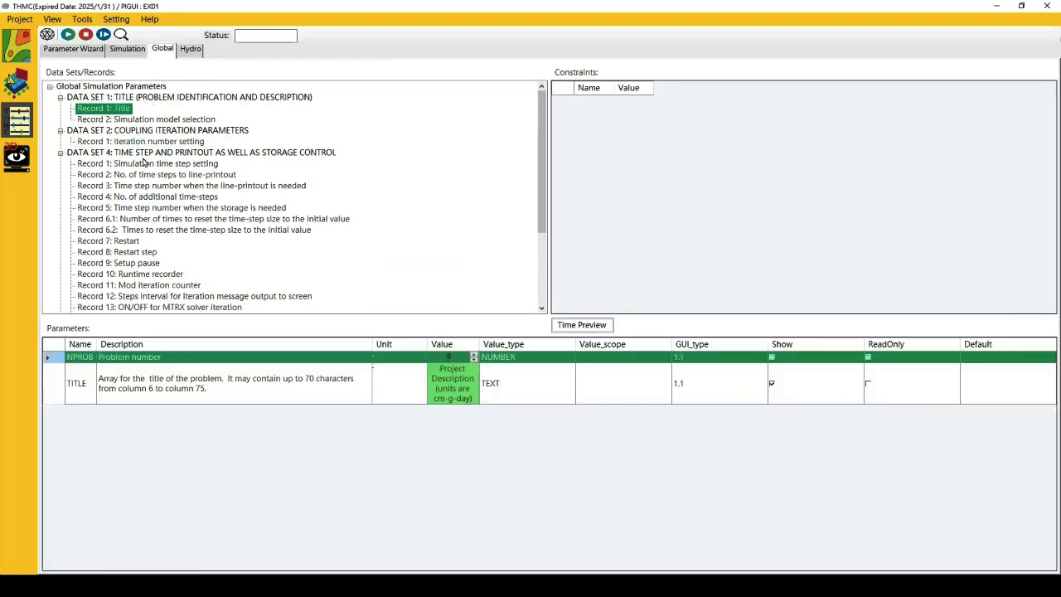
pyautogui.click(105, 155)
pyautogui.click(110, 166)
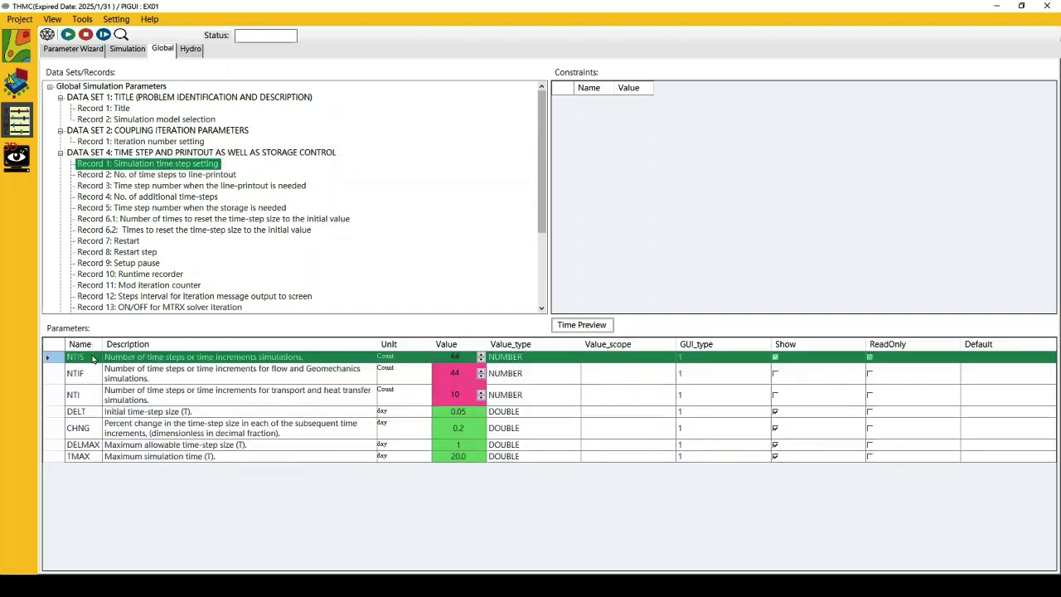
pyautogui.click(458, 358)
pyautogui.press('Return')
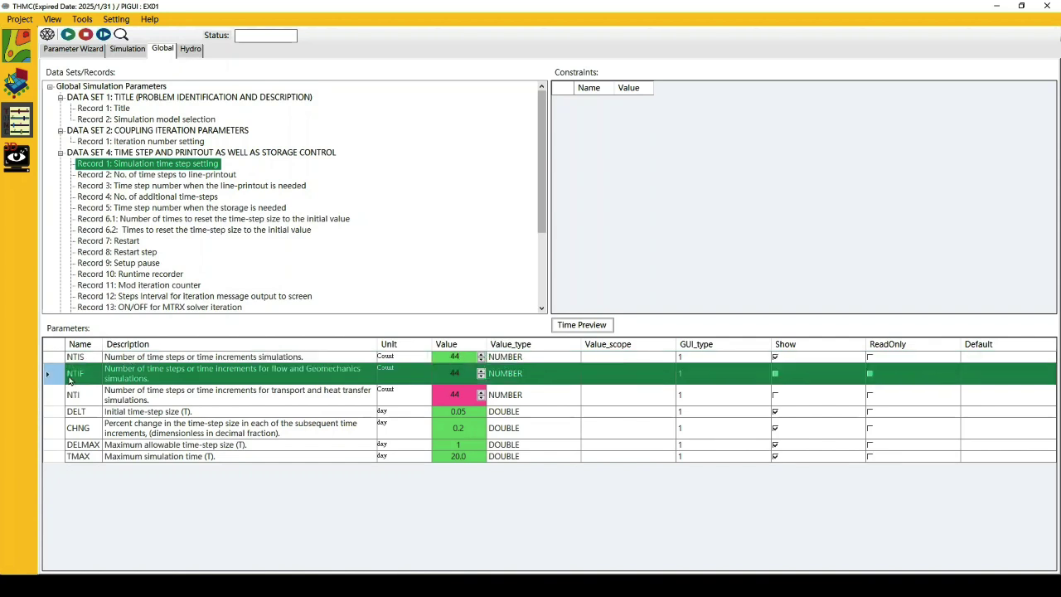
pyautogui.click(453, 375)
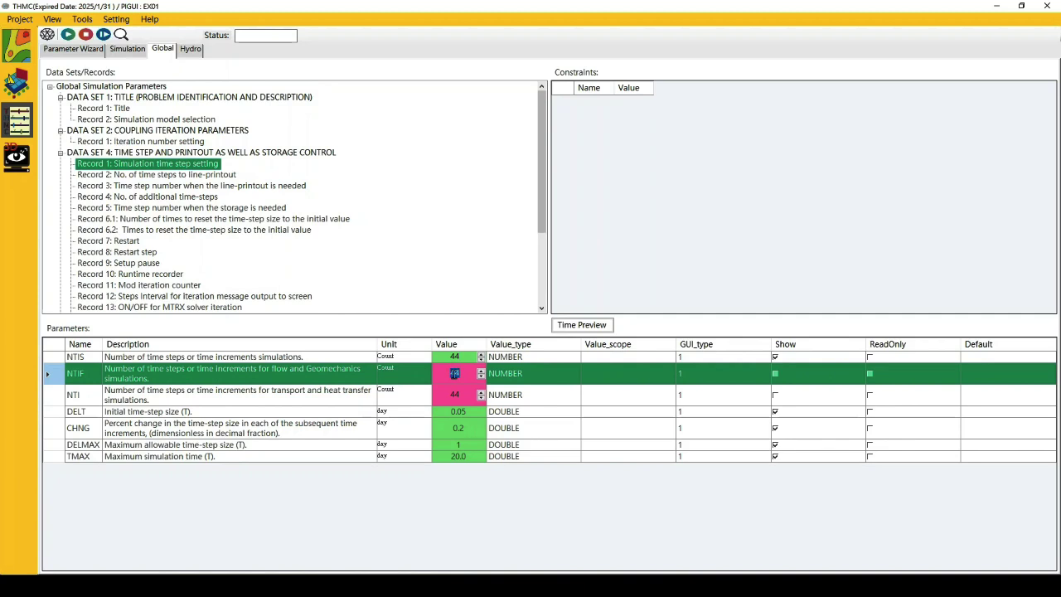
pyautogui.press('Return')
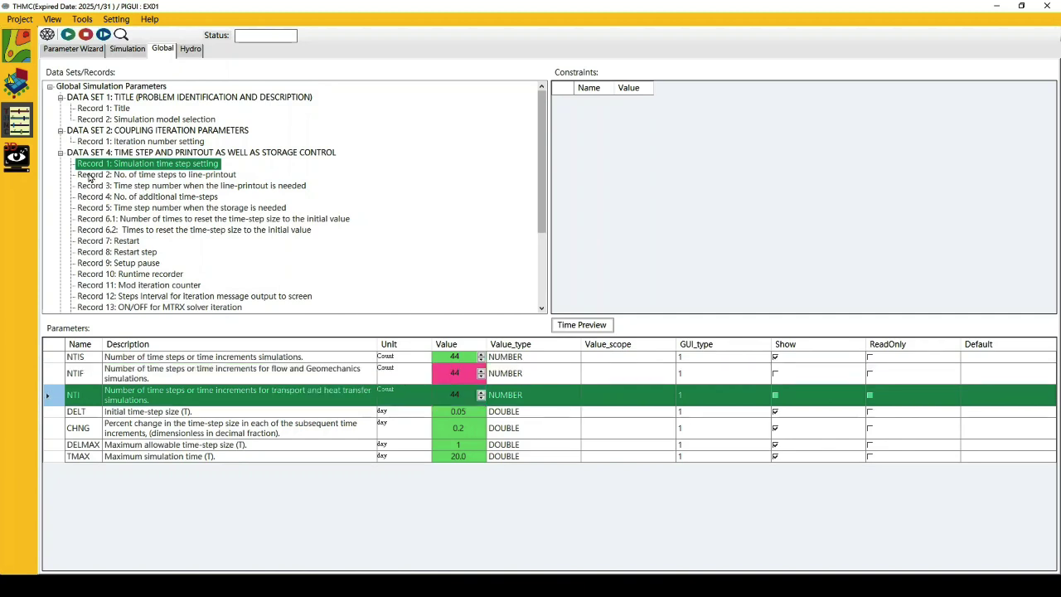
# Set NTIPRT, the number of time steps to line-printout, to 9
pyautogui.click(90, 178)
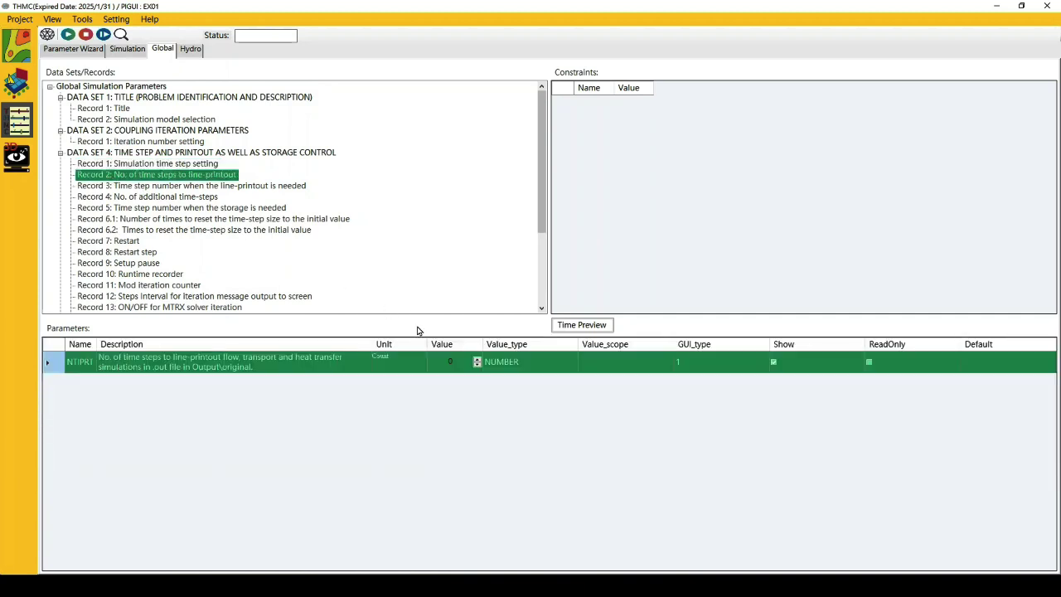
pyautogui.click(450, 365)
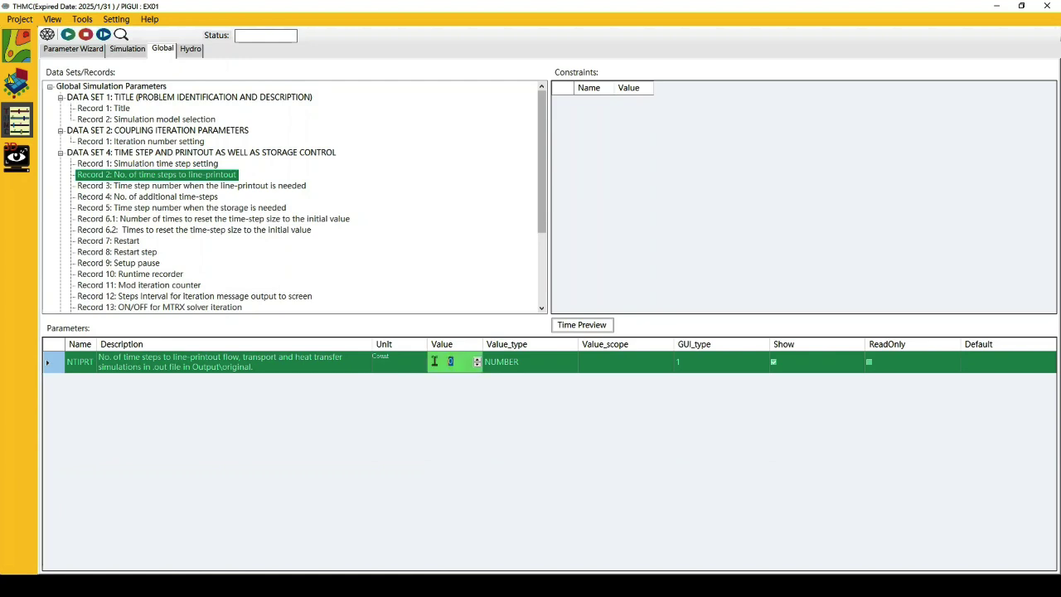
pyautogui.write('9')
pyautogui.press('Return')
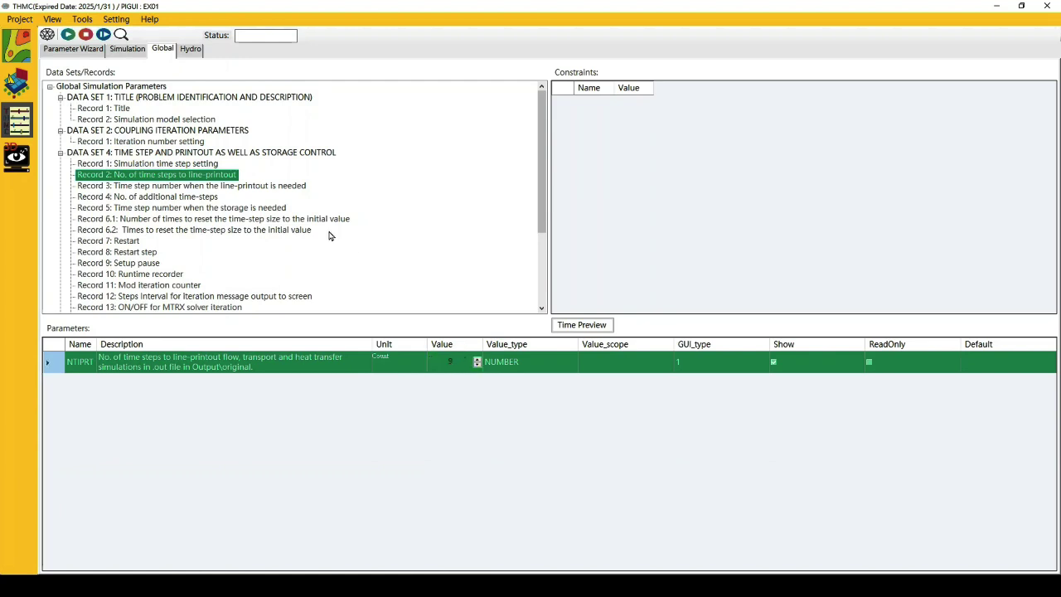
# Enter line-printout time step numbers 1, 15, 22, 39, 40, 41, 42, 43 and 44 for ITMPRT(I) in rows 1 to 9
pyautogui.click(181, 187)
pyautogui.click(449, 362)
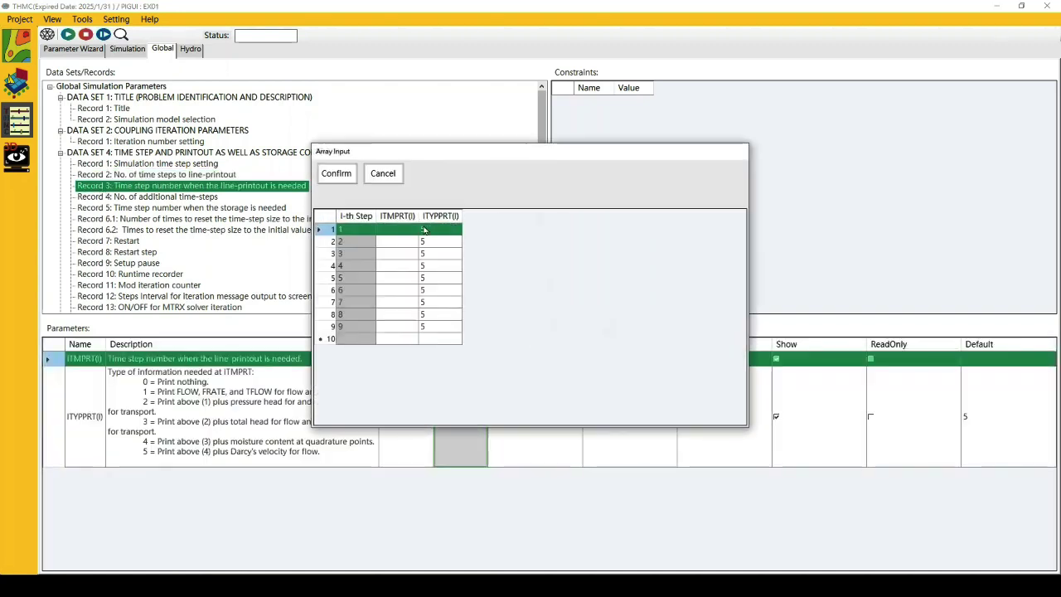
pyautogui.click(396, 230)
pyautogui.write('1')
pyautogui.press('Return')
pyautogui.write('15')
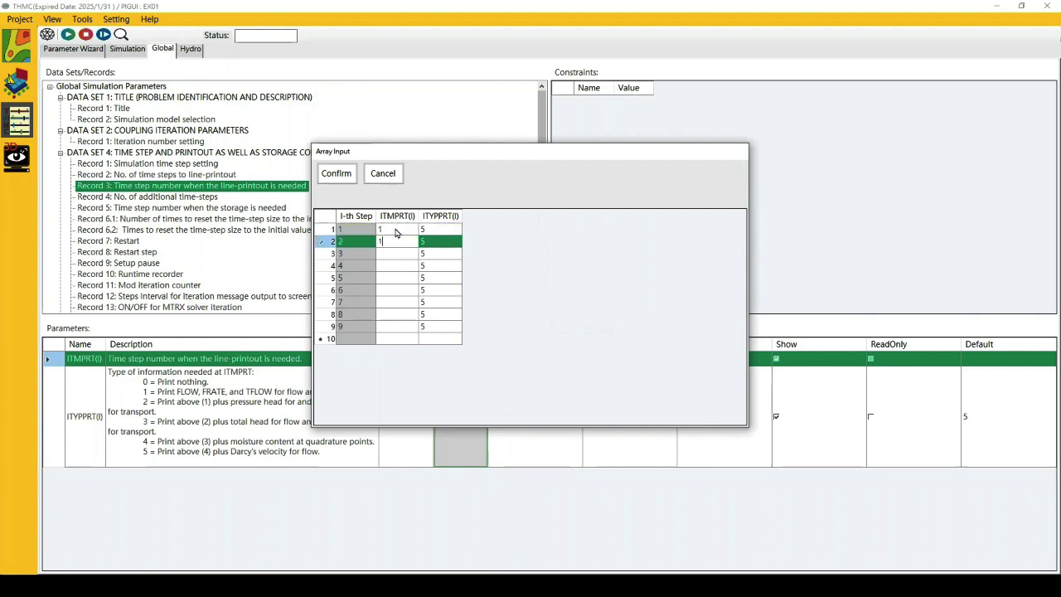
pyautogui.press('Return')
pyautogui.write('22')
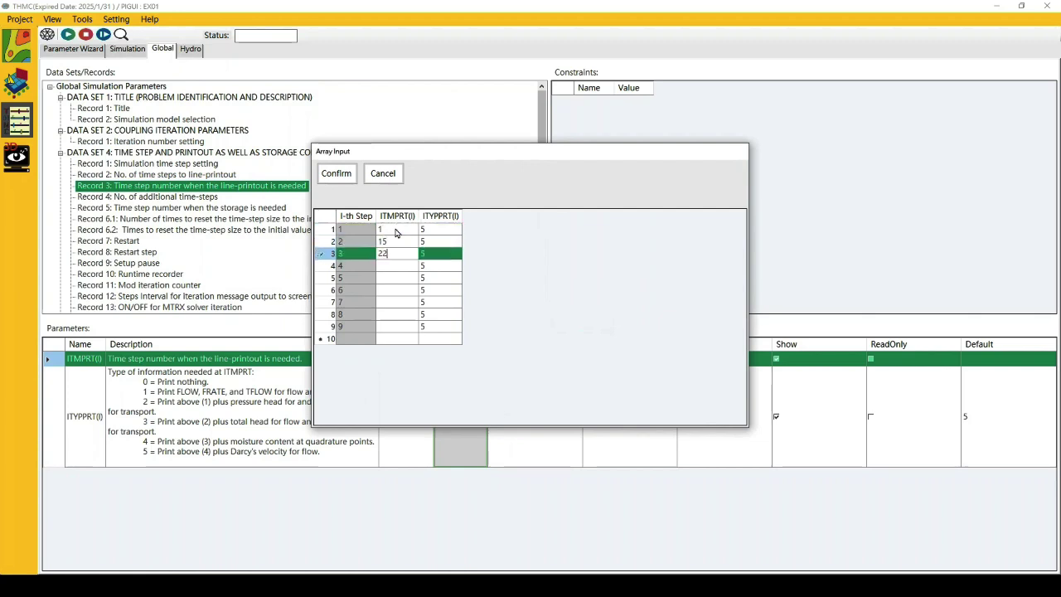
pyautogui.press('Return')
pyautogui.write('39')
pyautogui.press('Return')
pyautogui.write('40')
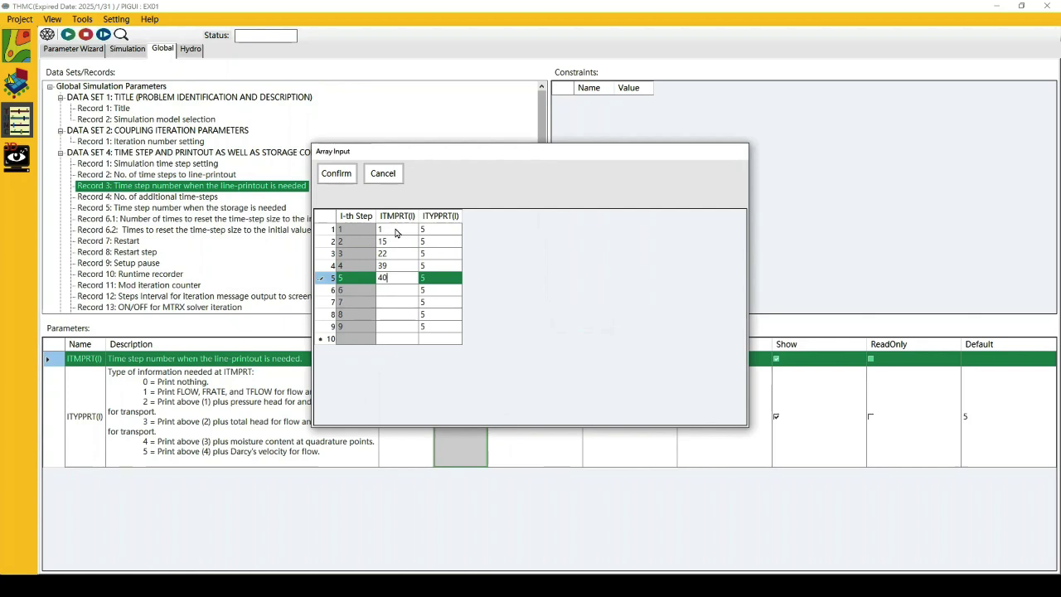
pyautogui.press('Return')
pyautogui.write('41')
pyautogui.press('Return')
pyautogui.write('42')
pyautogui.press('Return')
pyautogui.write('43')
pyautogui.press('Return')
pyautogui.write('44')
pyautogui.press('Return')
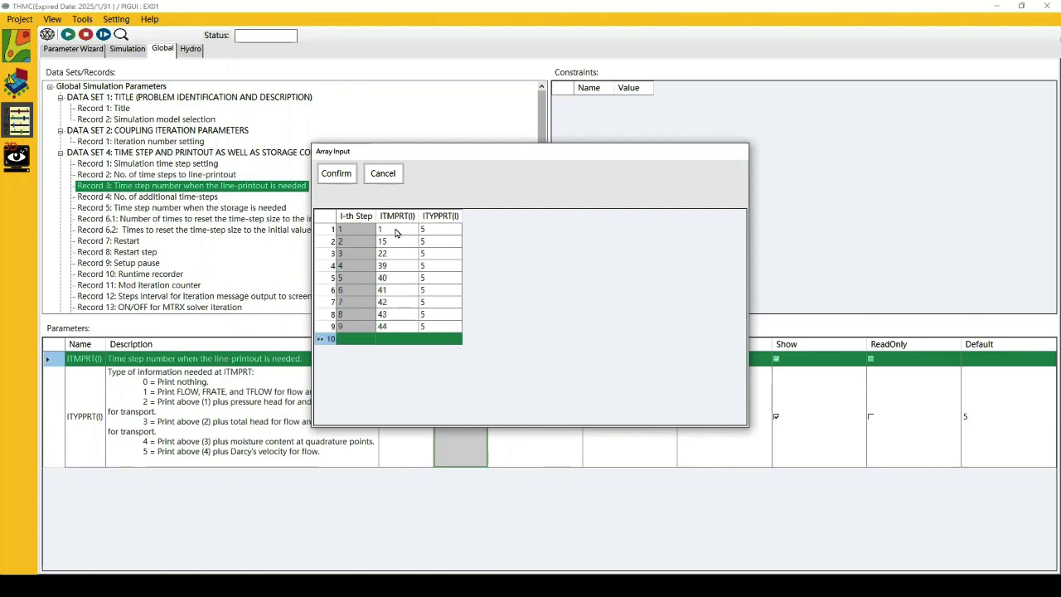
# Confirm the line-printout array and set NTISTO, the number of time steps to store, to 45
pyautogui.click(337, 176)
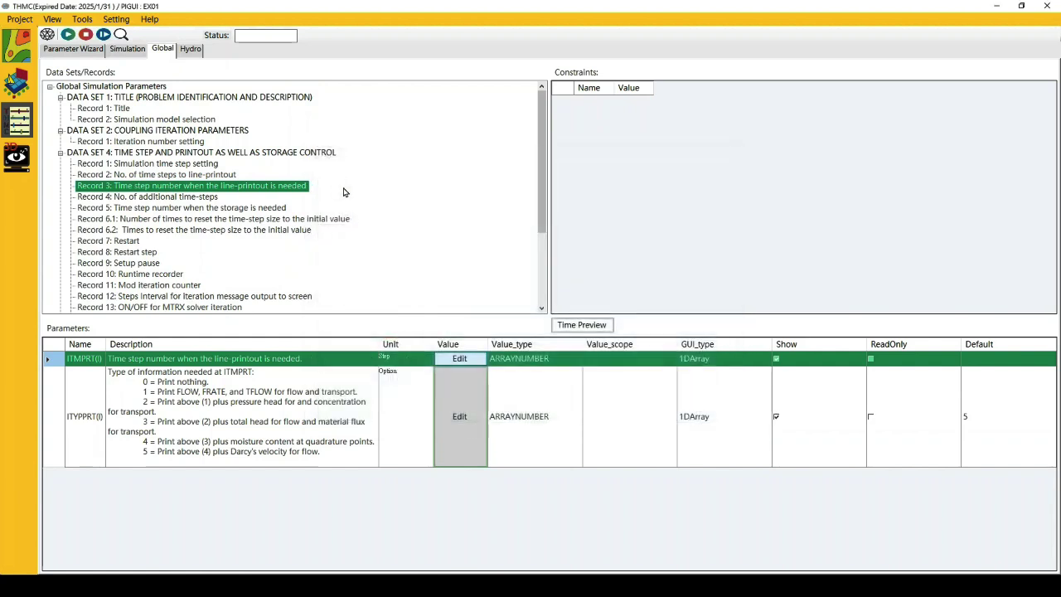
pyautogui.click(154, 197)
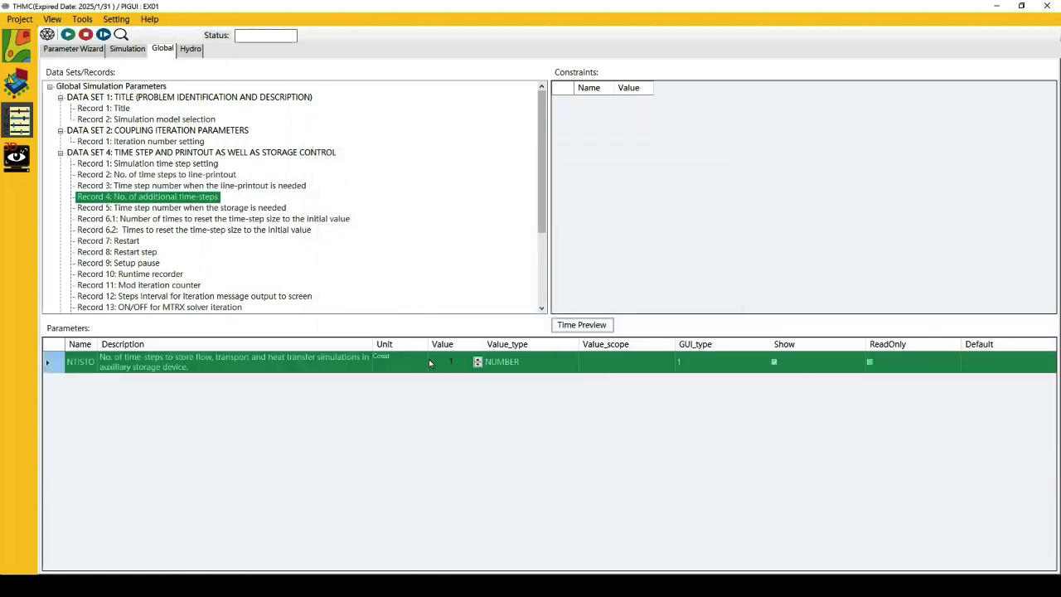
pyautogui.click(456, 363)
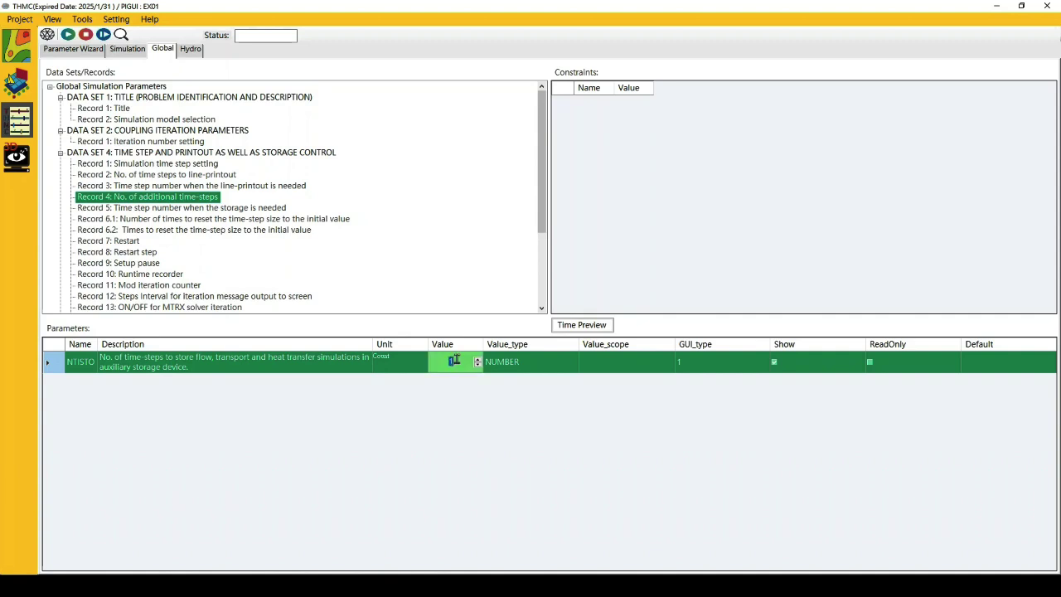
pyautogui.write('45')
pyautogui.press('Return')
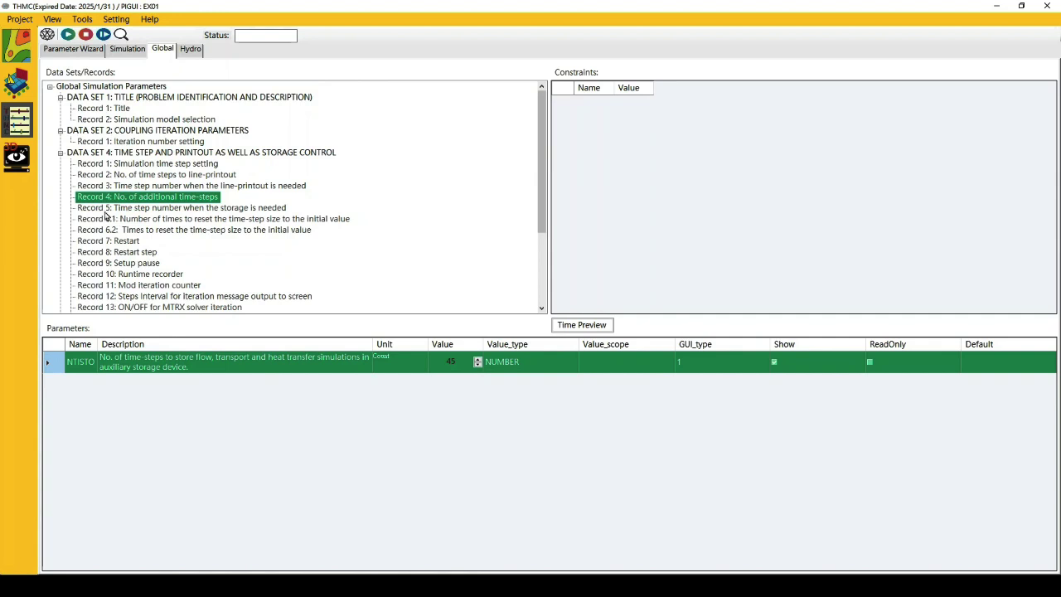
# Enter storage time step numbers 0 to 44 consecutively for ITMSTO(I) in rows 1 to 45, check the list and confirm the array
pyautogui.click(104, 212)
pyautogui.click(458, 359)
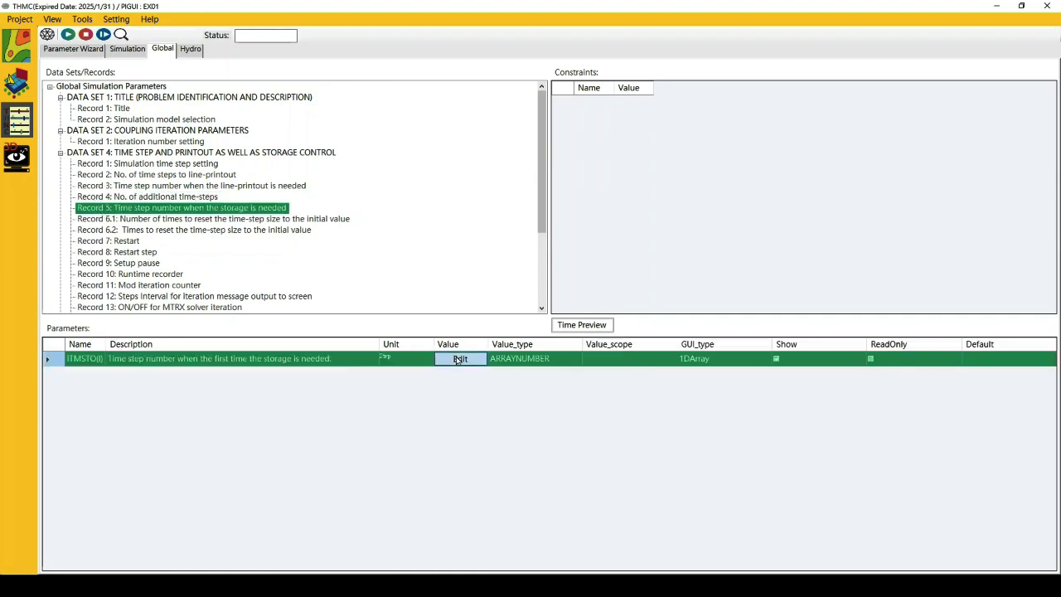
pyautogui.click(397, 229)
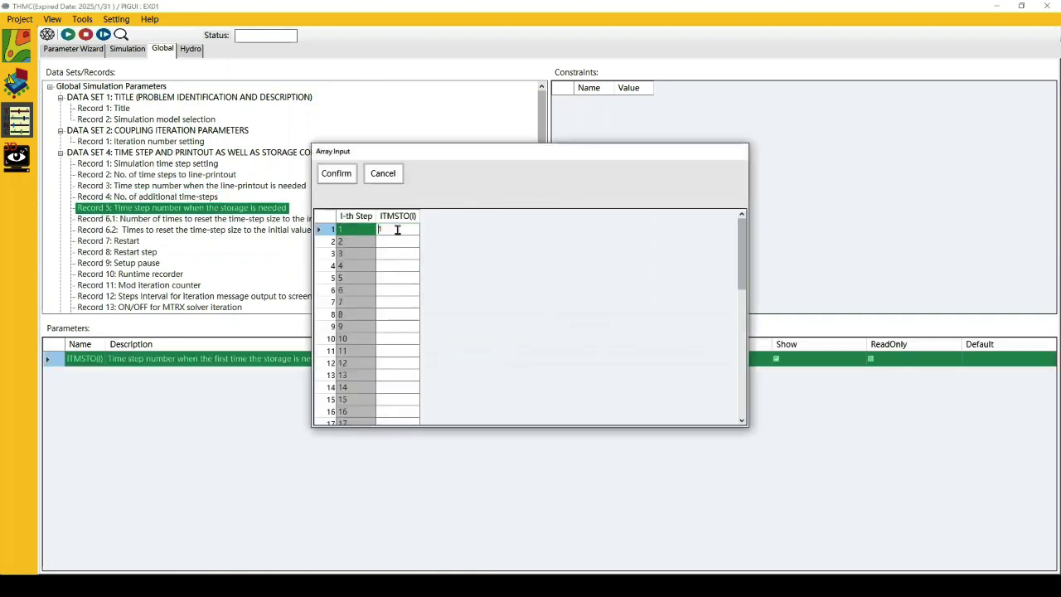
pyautogui.write('0')
pyautogui.press('Return')
pyautogui.write('1')
pyautogui.press('Return')
pyautogui.write('2')
pyautogui.press('Return')
pyautogui.write('3')
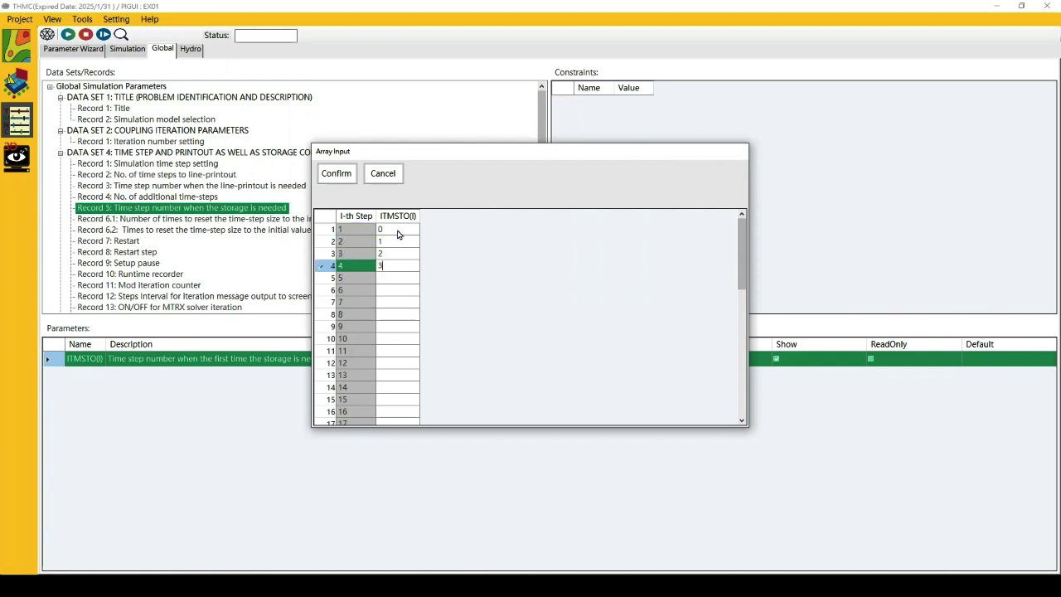
pyautogui.press('Return')
pyautogui.write('4')
pyautogui.press('Return')
pyautogui.write('5')
pyautogui.press('Return')
pyautogui.write('6')
pyautogui.press('Return')
pyautogui.write('7')
pyautogui.press('Return')
pyautogui.write('8')
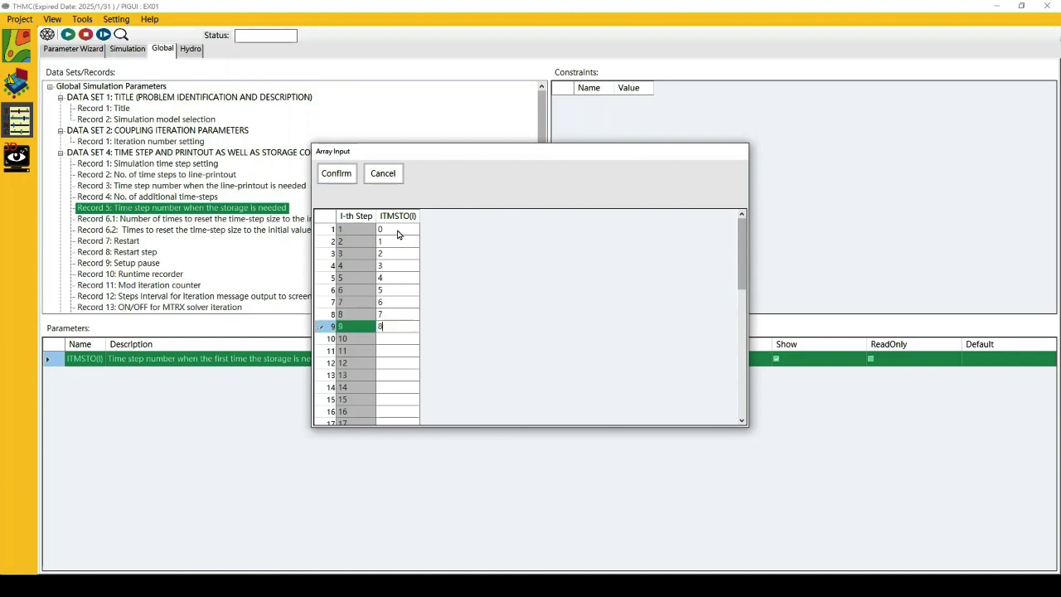
pyautogui.press('Return')
pyautogui.write('9')
pyautogui.press('Return')
pyautogui.write('10')
pyautogui.press('Return')
pyautogui.write('1')
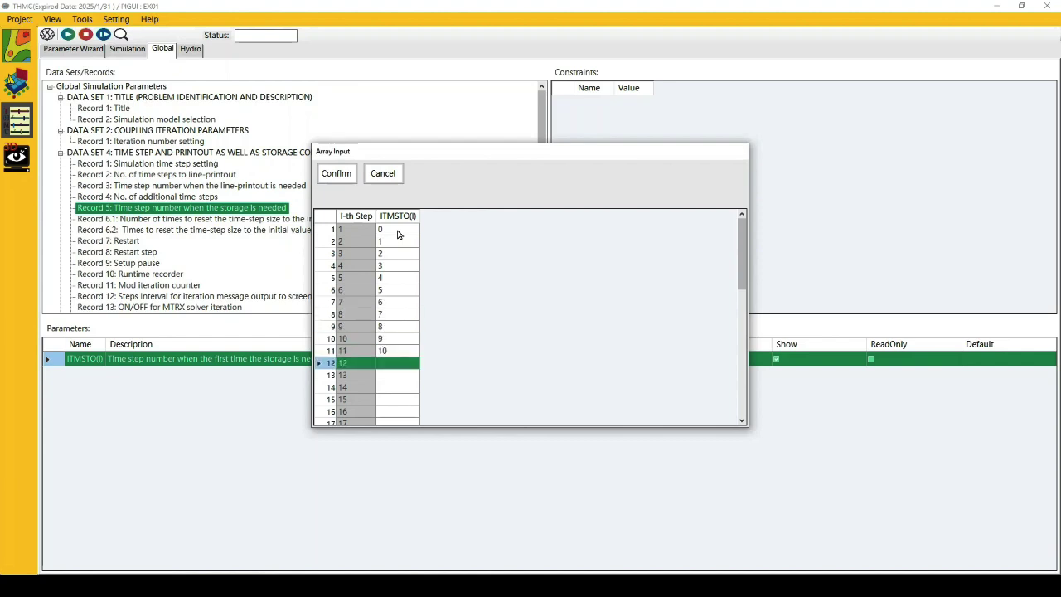
pyautogui.write('1')
pyautogui.press('Return')
pyautogui.write('12')
pyautogui.press('Return')
pyautogui.write('13')
pyautogui.press('Return')
pyautogui.write('14')
pyautogui.press('Return')
pyautogui.write('15')
pyautogui.press('Return')
pyautogui.write('16')
pyautogui.press('Return')
pyautogui.write('17')
pyautogui.press('Return')
pyautogui.write('18')
pyautogui.press('Return')
pyautogui.write('19')
pyautogui.press('Return')
pyautogui.write('20')
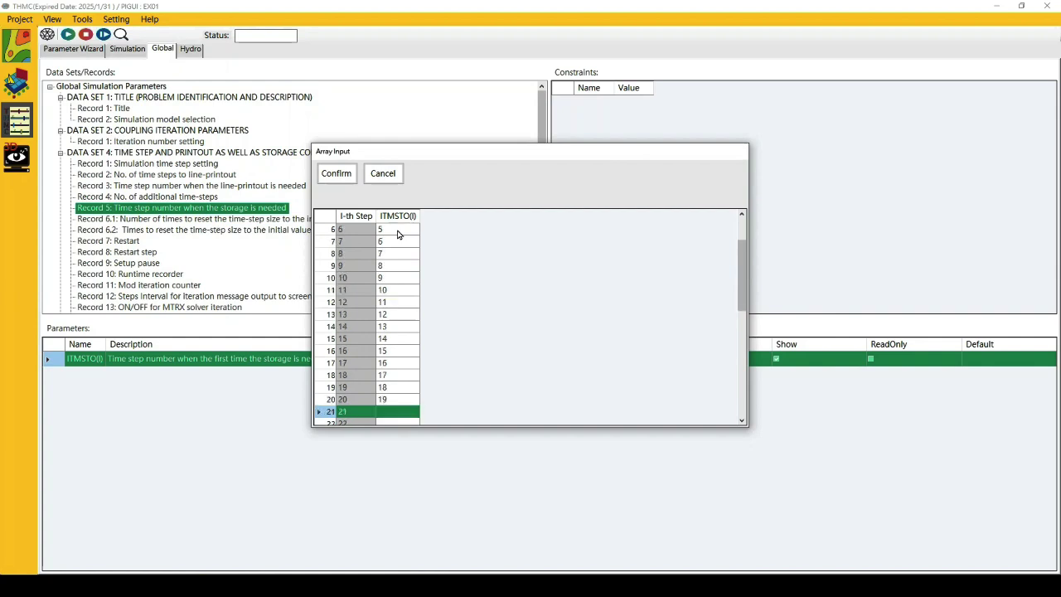
pyautogui.press('Return')
pyautogui.write('21')
pyautogui.press('Return')
pyautogui.write('22')
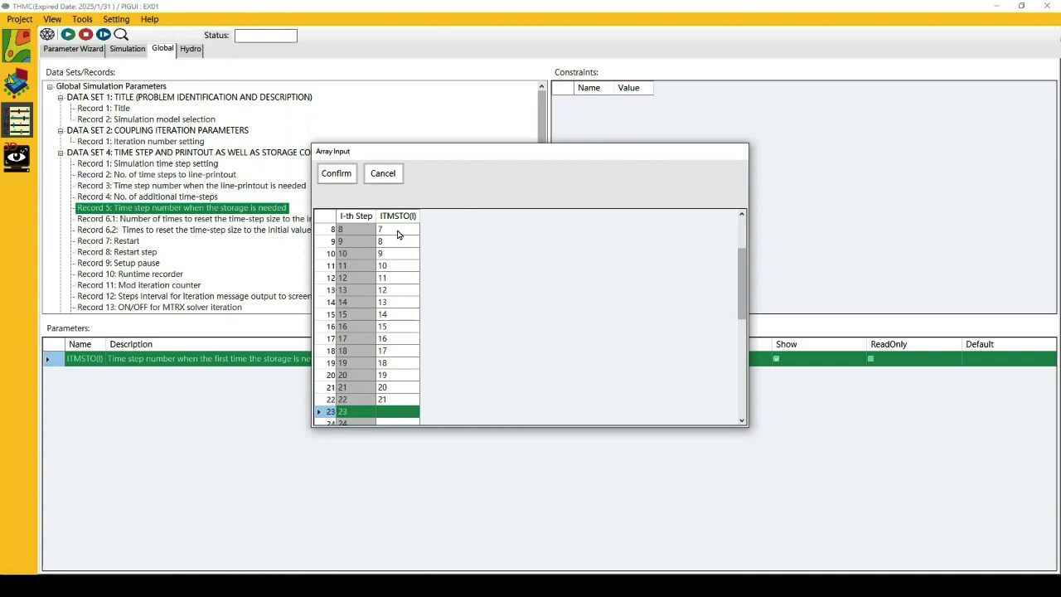
pyautogui.press('Return')
pyautogui.write('23')
pyautogui.press('Return')
pyautogui.write('24')
pyautogui.press('Return')
pyautogui.write('25')
pyautogui.press('Return')
pyautogui.write('26')
pyautogui.press('Return')
pyautogui.write('27')
pyautogui.press('Return')
pyautogui.write('28')
pyautogui.press('Return')
pyautogui.write('29')
pyautogui.press('Return')
pyautogui.write('30')
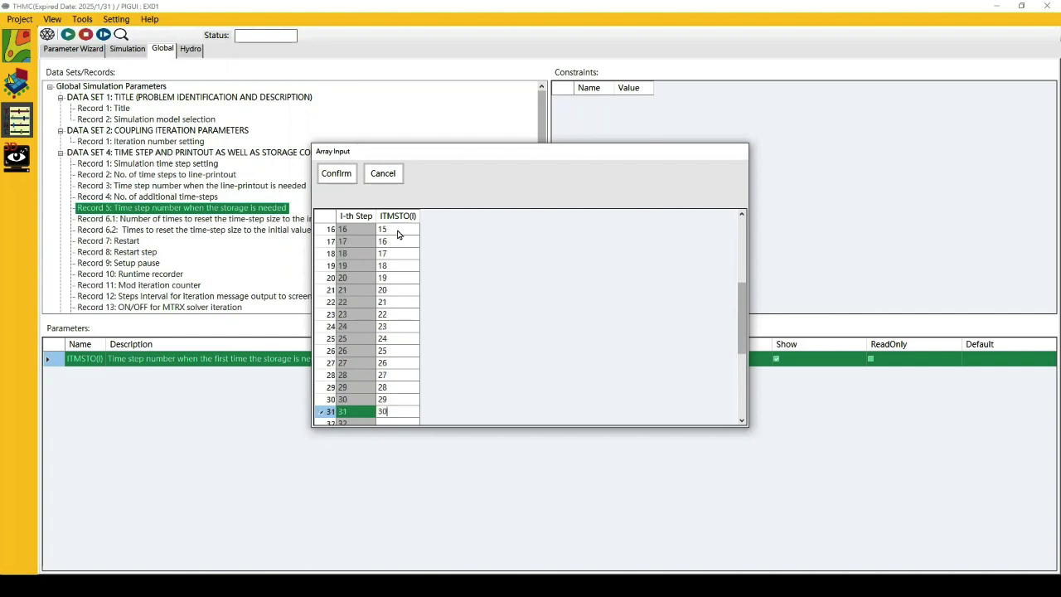
pyautogui.press('Return')
pyautogui.write('31')
pyautogui.press('Return')
pyautogui.write('32')
pyautogui.press('Return')
pyautogui.write('33')
pyautogui.press('Return')
pyautogui.write('34')
pyautogui.press('Return')
pyautogui.write('35')
pyautogui.press('Return')
pyautogui.write('36')
pyautogui.press('Return')
pyautogui.write('37')
pyautogui.press('Return')
pyautogui.write('38')
pyautogui.press('Return')
pyautogui.write('39')
pyautogui.press('Return')
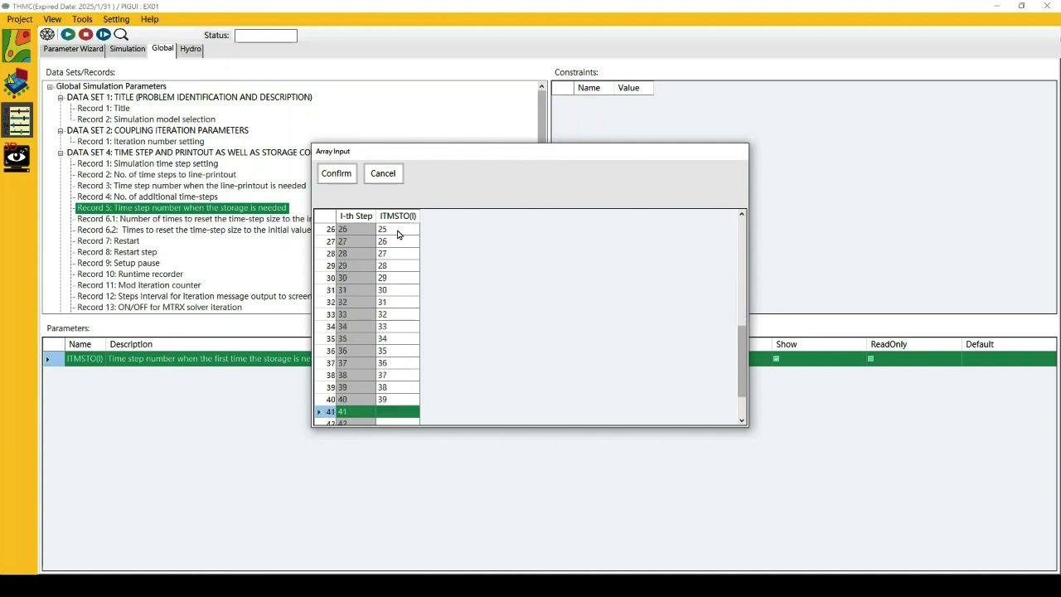
pyautogui.write('40')
pyautogui.press('Return')
pyautogui.write('41')
pyautogui.press('Return')
pyautogui.write('42')
pyautogui.press('Return')
pyautogui.write('43')
pyautogui.press('Return')
pyautogui.write('44')
pyautogui.press('Return')
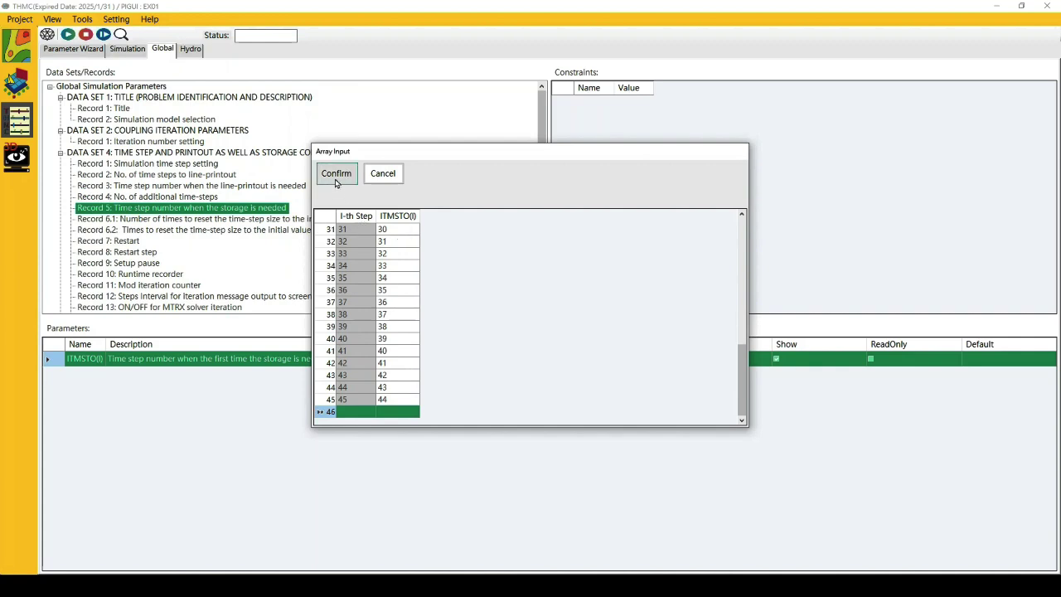
pyautogui.scroll(10, 395, 268)
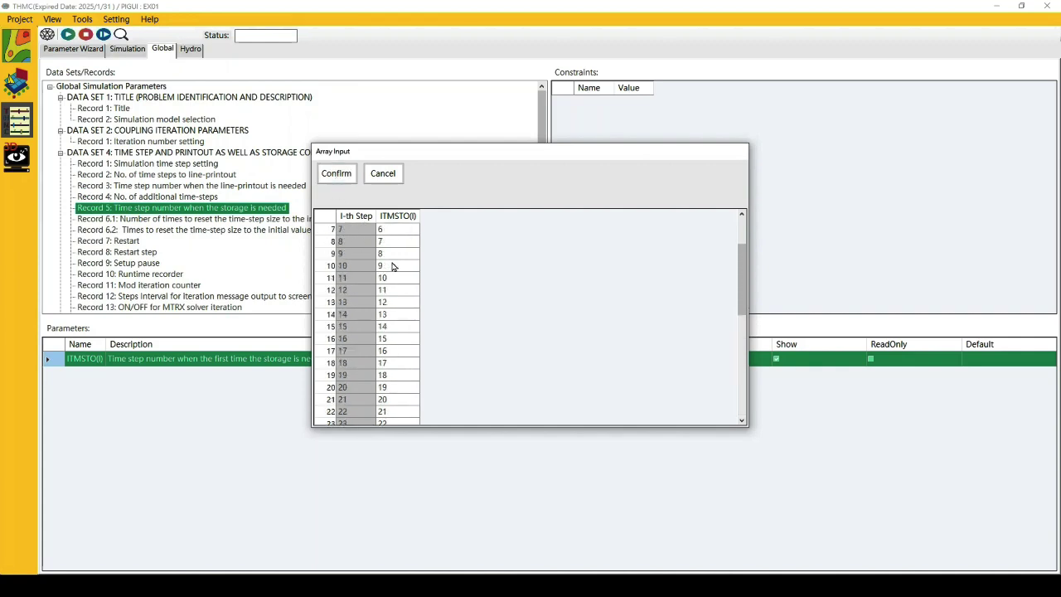
pyautogui.click(391, 235)
pyautogui.scroll(-10, 395, 269)
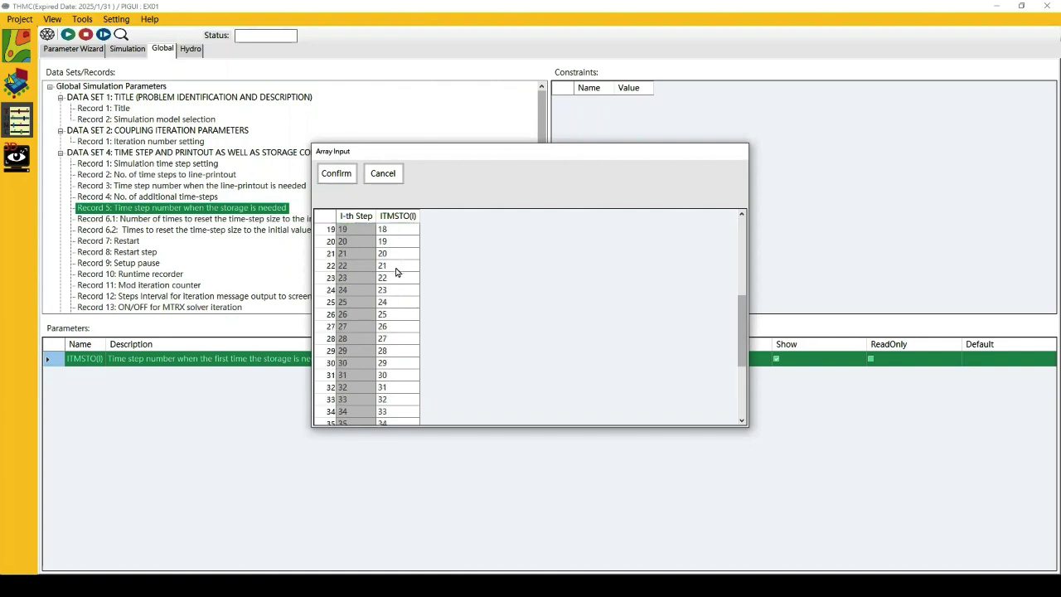
pyautogui.click(402, 405)
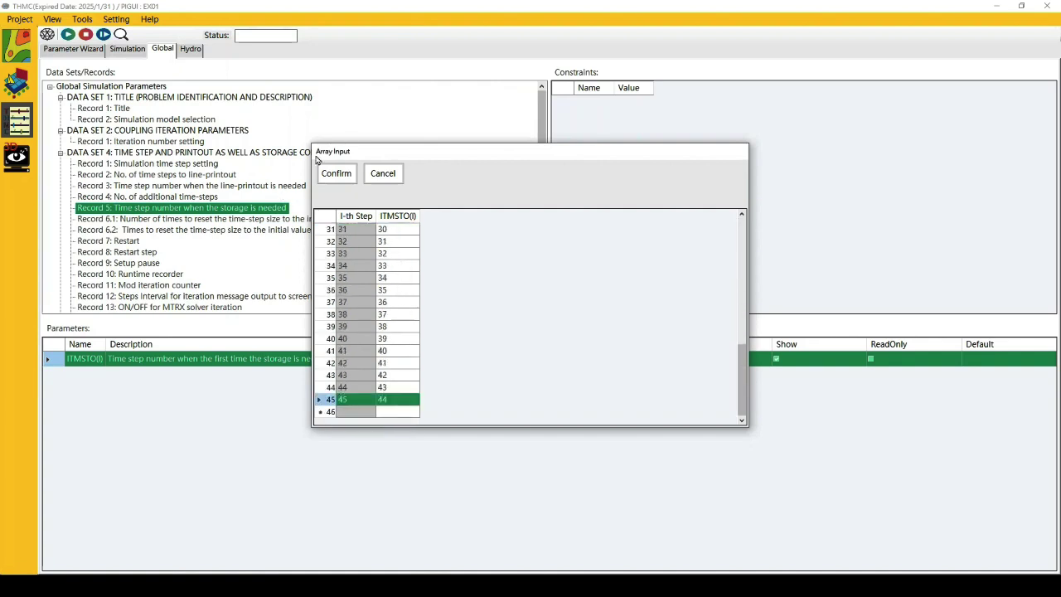
pyautogui.click(336, 175)
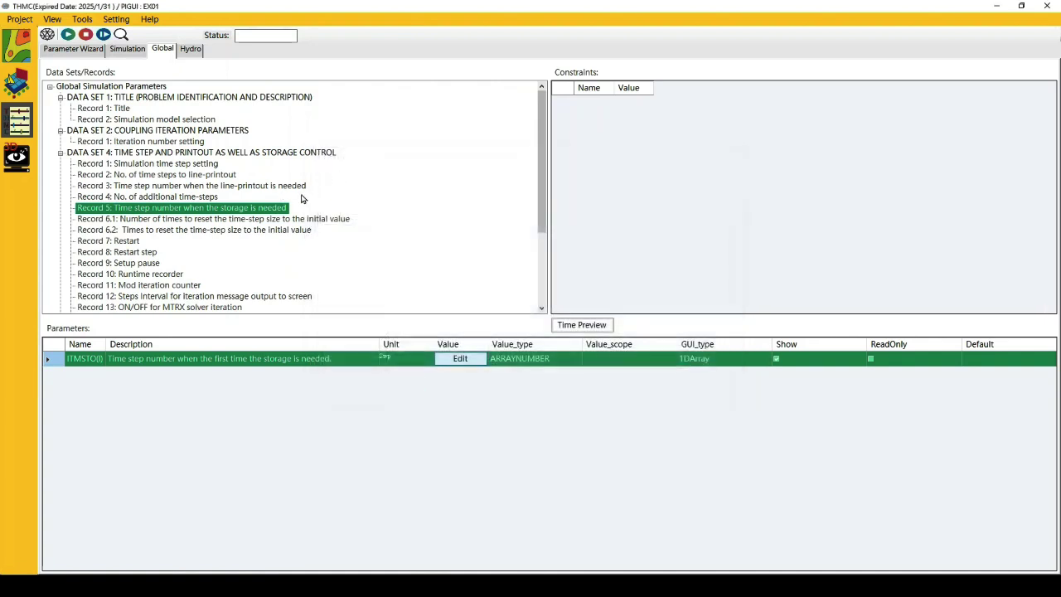
# Set NDTCH, the number of times to reset the time-step size to its initial value, to 2
pyautogui.click(96, 220)
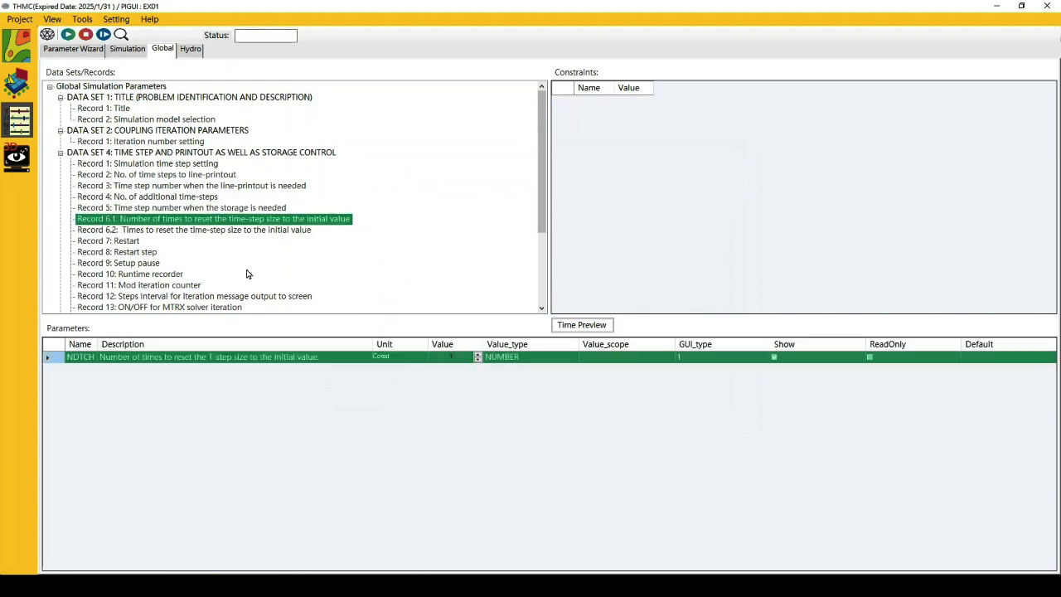
pyautogui.click(455, 356)
pyautogui.write('2')
pyautogui.press('Return')
# Add 20.0 days as the second time-step reset time in TDTCH(I), confirm the array and refresh the record
pyautogui.click(110, 231)
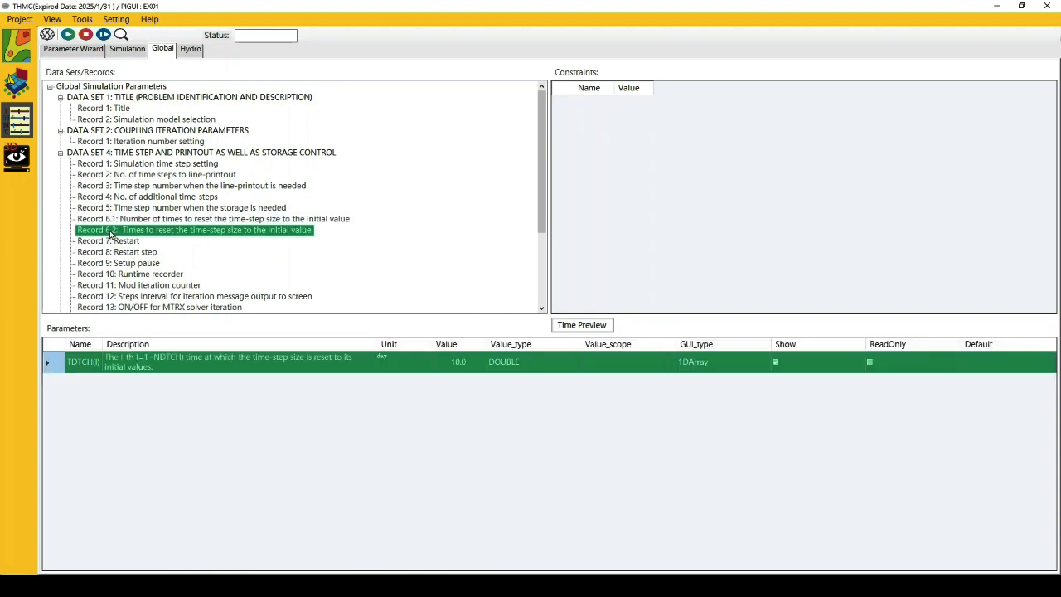
pyautogui.click(463, 366)
pyautogui.click(402, 243)
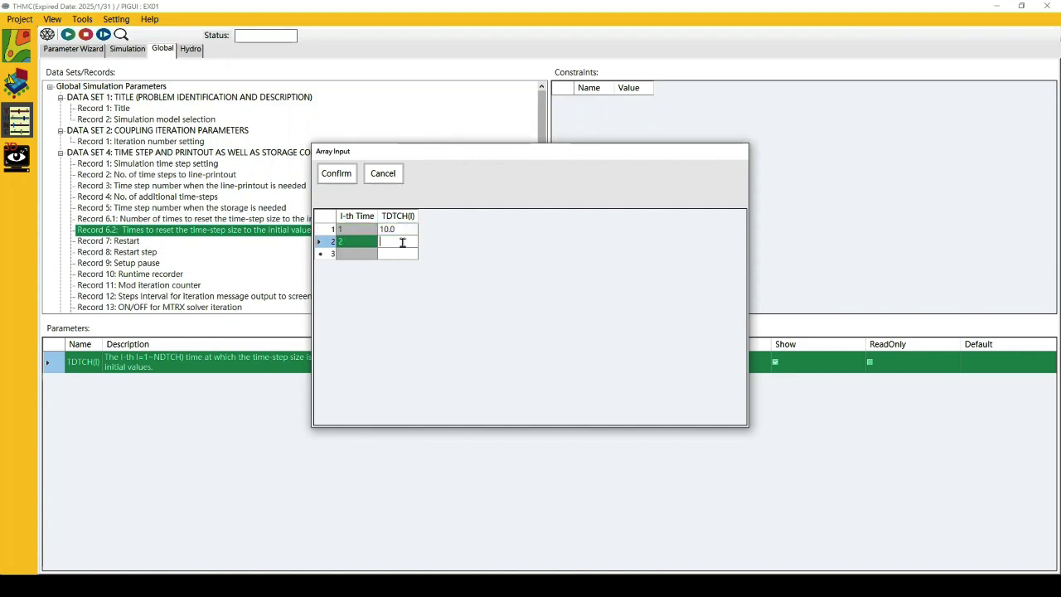
pyautogui.write('20.0')
pyautogui.press('Return')
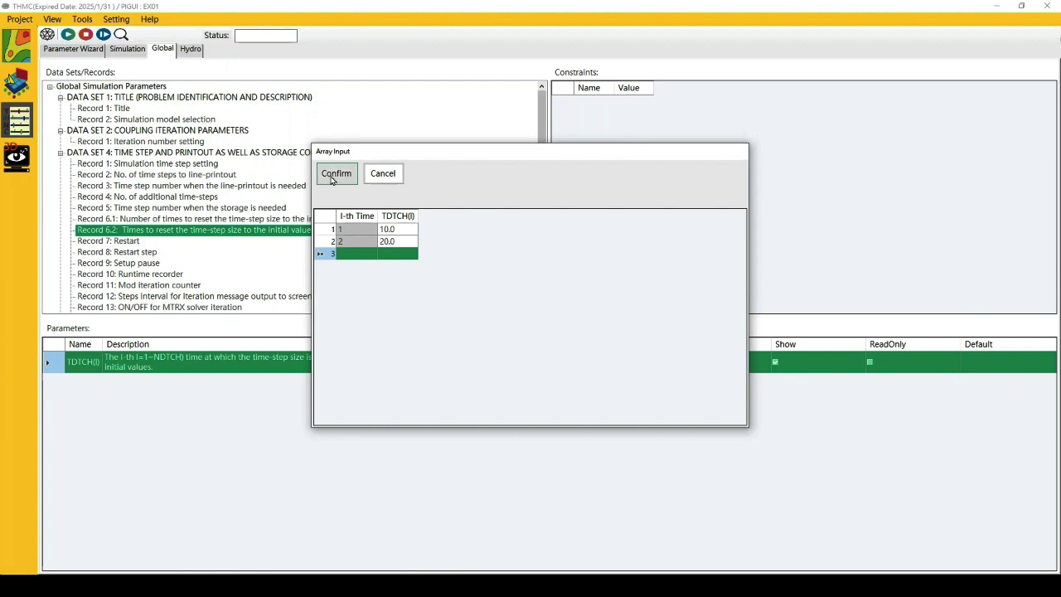
pyautogui.click(337, 176)
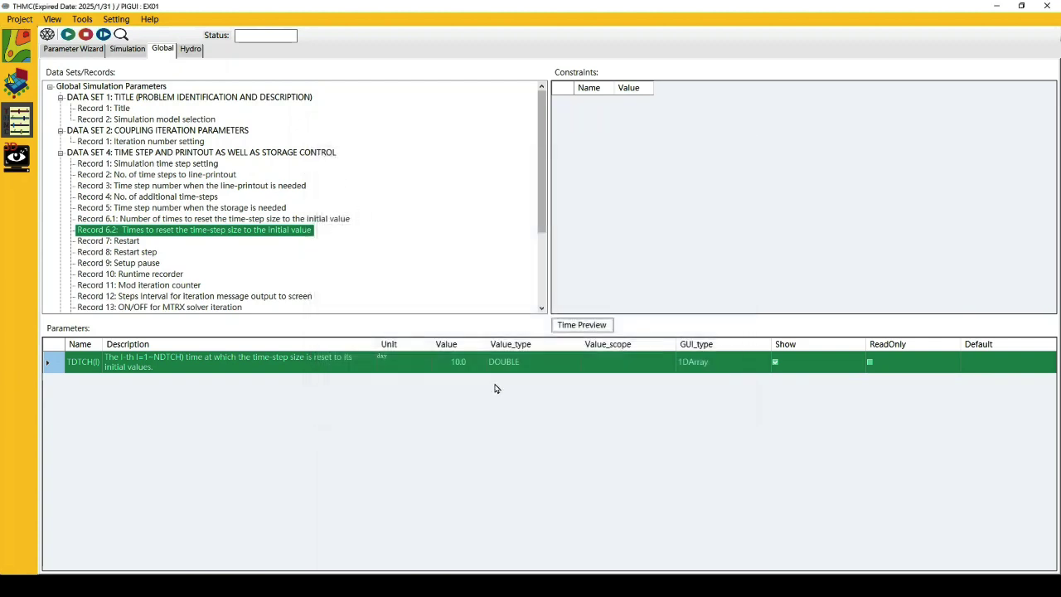
pyautogui.click(238, 220)
pyautogui.click(242, 235)
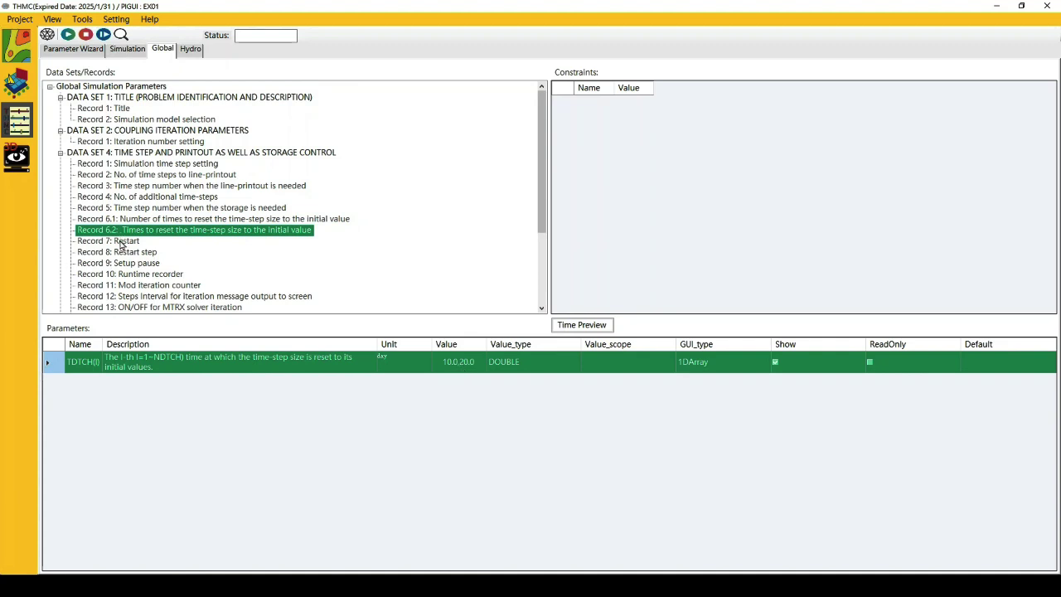
# Open the KOUTSTEP_AUTO value in the Auto storage step interval record for editing and accept it
pyautogui.scroll(-3, 123, 245)
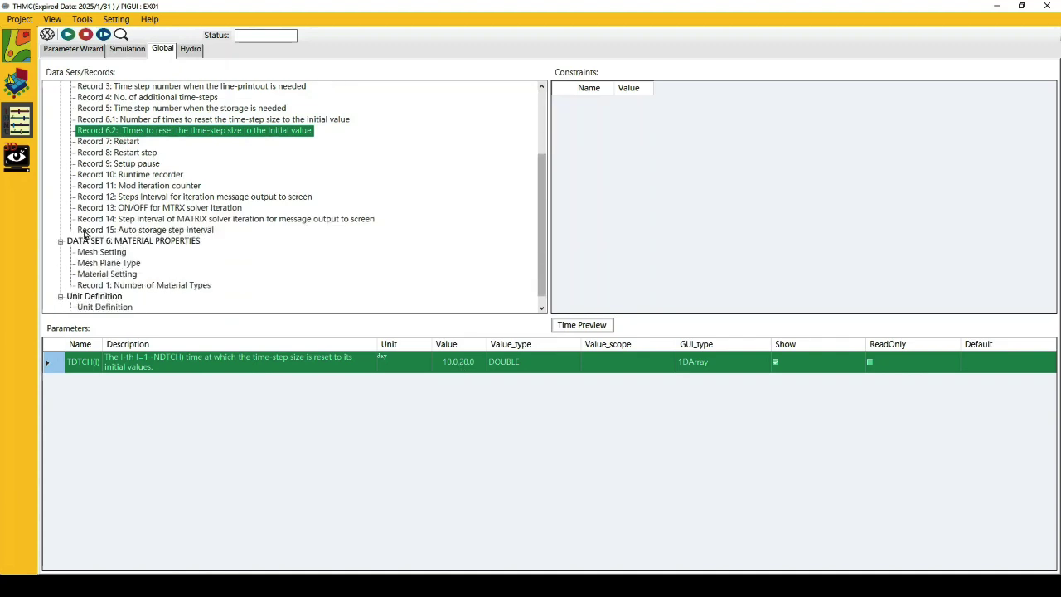
pyautogui.click(85, 235)
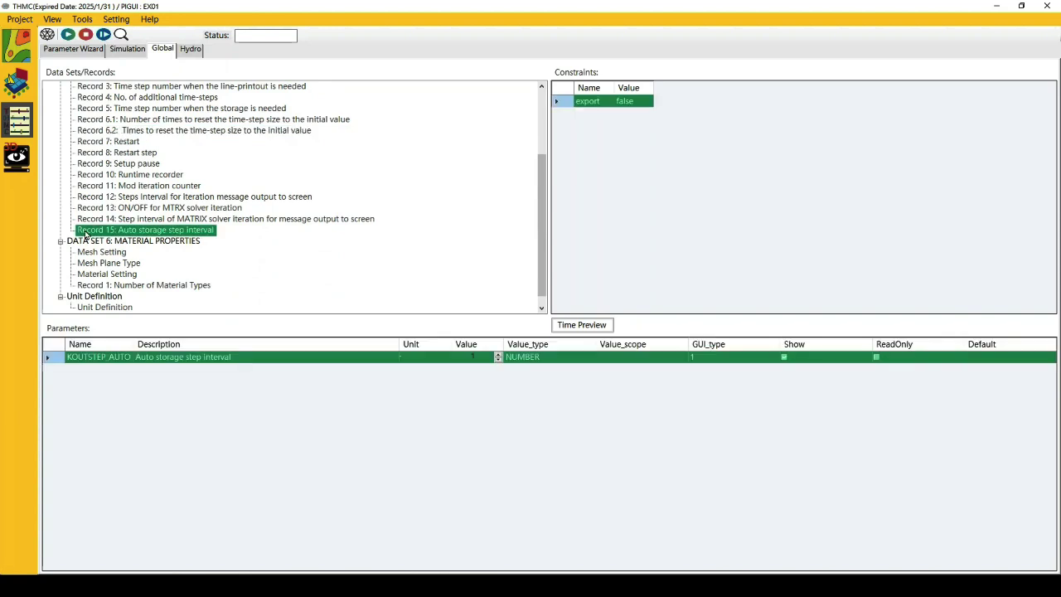
pyautogui.click(472, 358)
pyautogui.press('Return')
# In the hydrological Flow Record 4, set gravity term control KGRAV to 1 and matrix solution indicator IPNTSF to 0
pyautogui.click(192, 50)
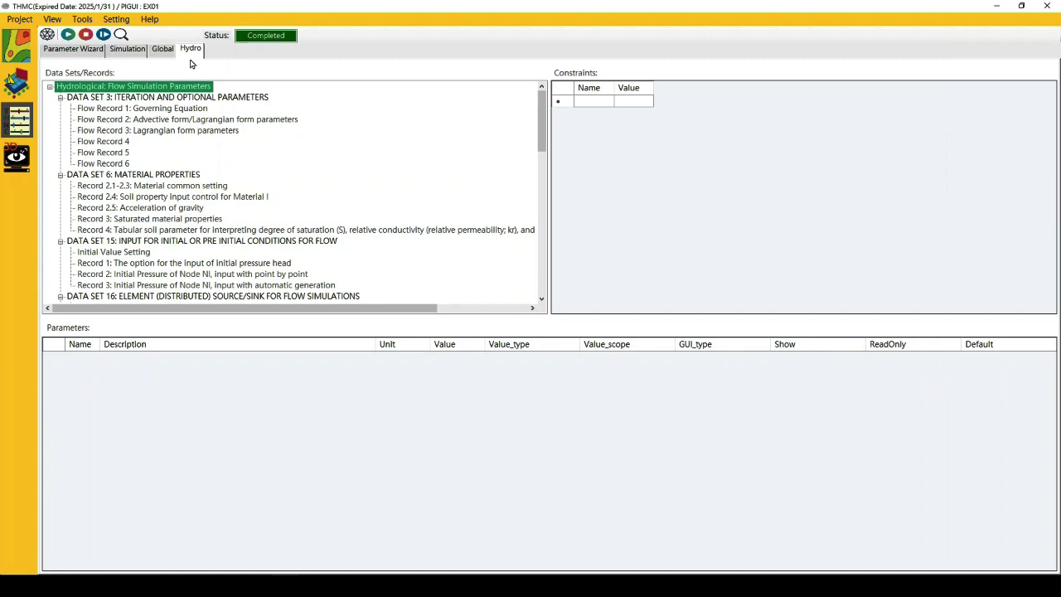
pyautogui.click(108, 144)
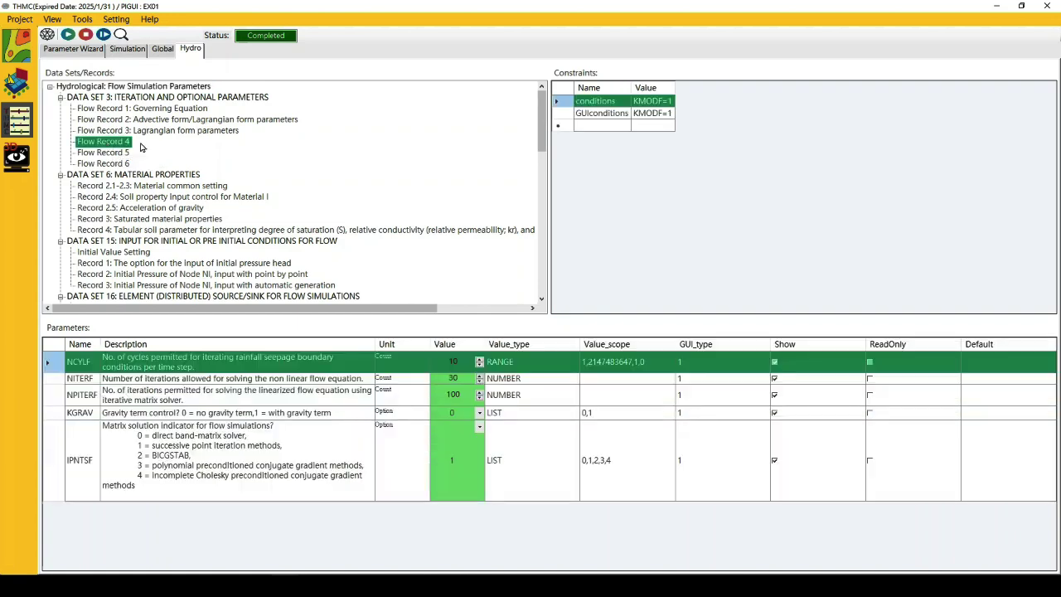
pyautogui.click(480, 417)
pyautogui.click(480, 415)
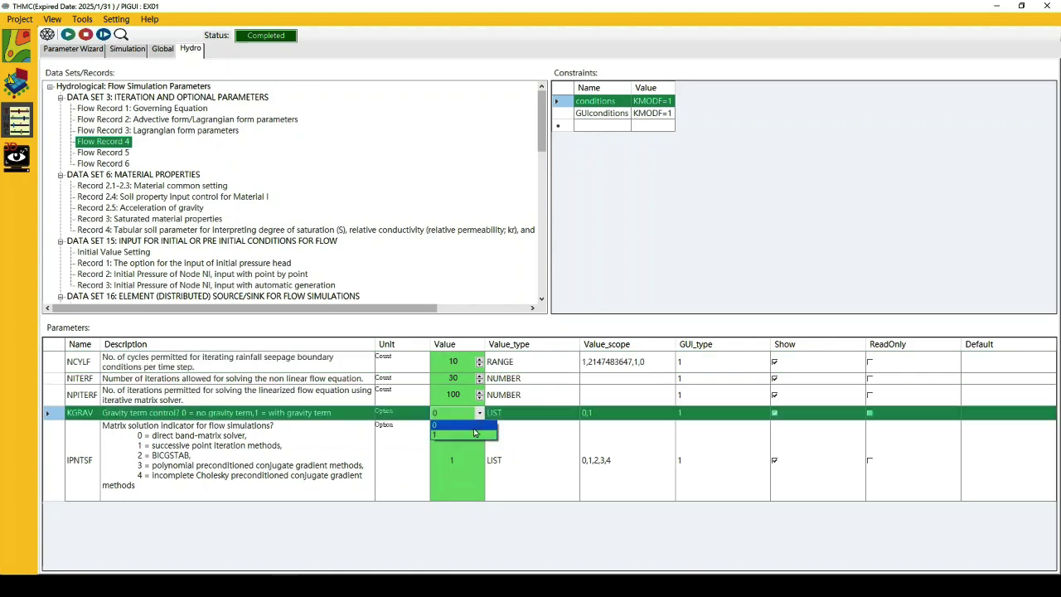
pyautogui.click(480, 429)
pyautogui.click(480, 429)
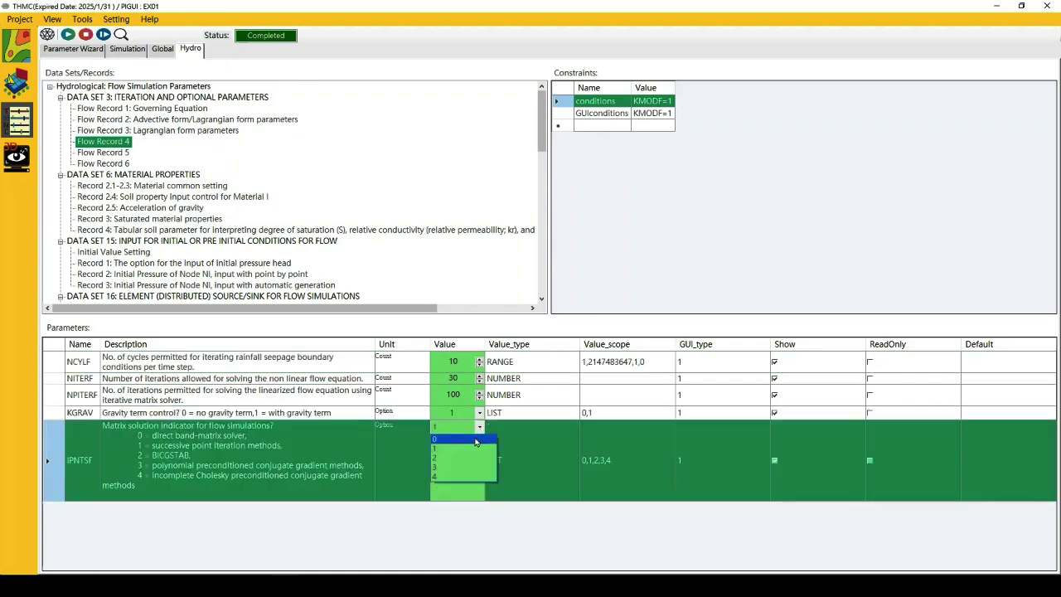
pyautogui.click(478, 440)
# Set both the rainfall seepage boundary cycles NCYLF and the nonlinear flow iterations NITERF to 20
pyautogui.click(460, 363)
pyautogui.click(456, 363)
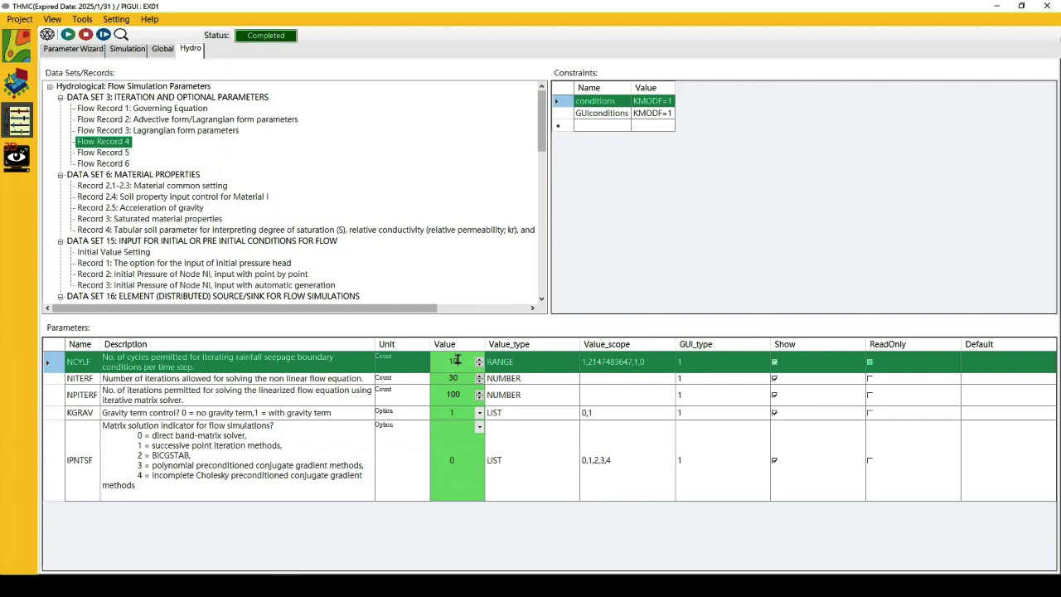
pyautogui.write('20')
pyautogui.click(467, 377)
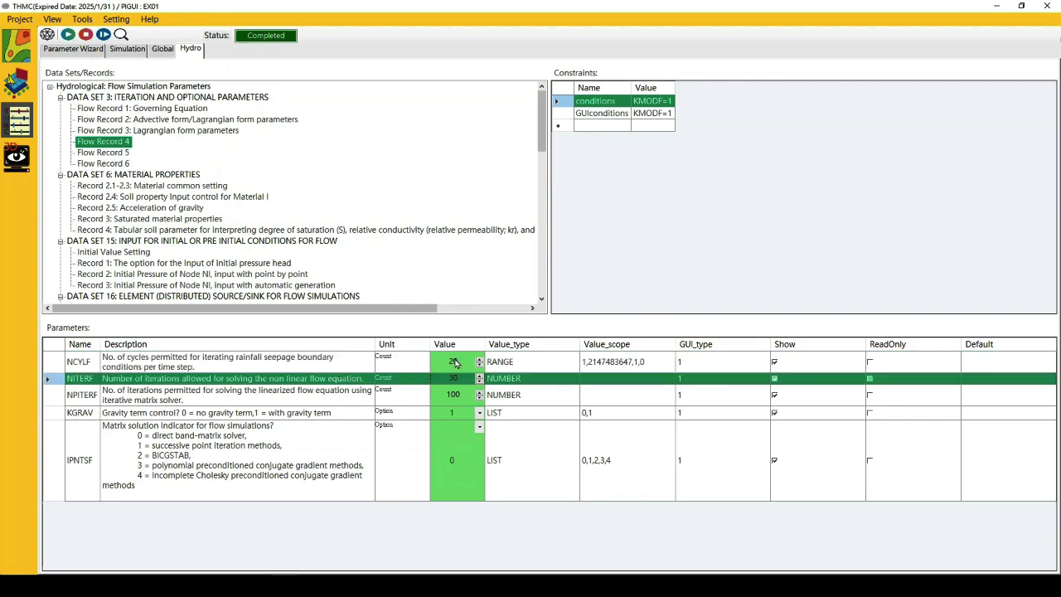
pyautogui.click(467, 376)
pyautogui.write('2')
pyautogui.press('Return')
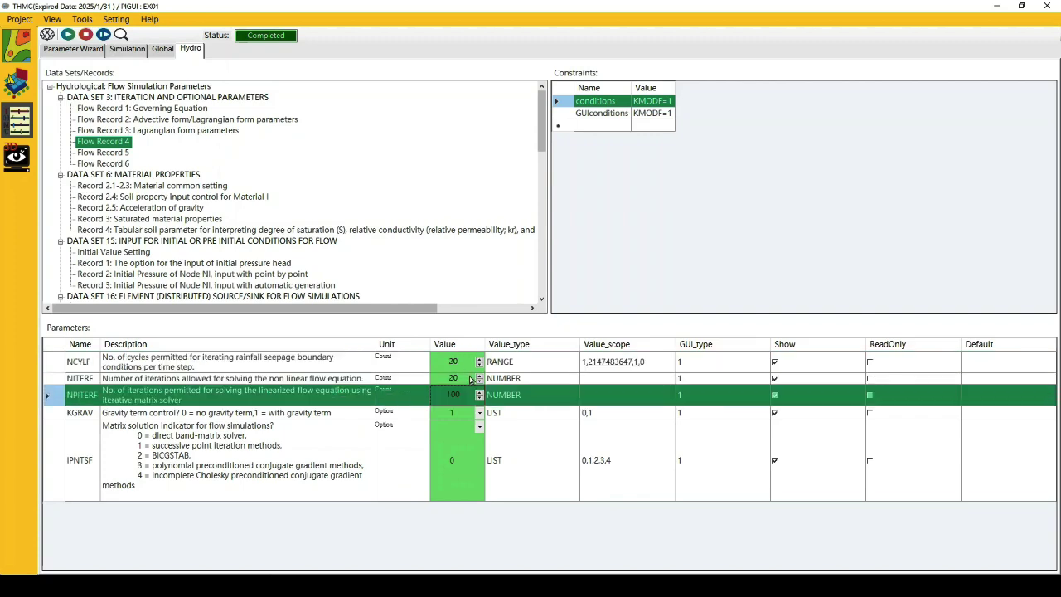
# In hydrological Flow Record 6, set the steady-state convergence criterion TOLAF to 0.02
pyautogui.click(124, 165)
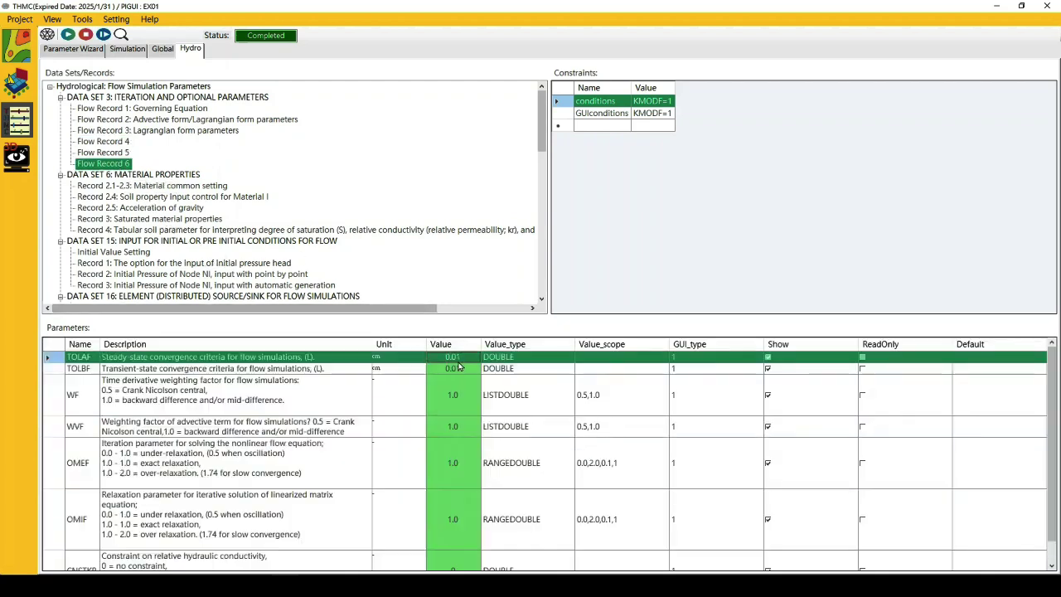
pyautogui.click(462, 357)
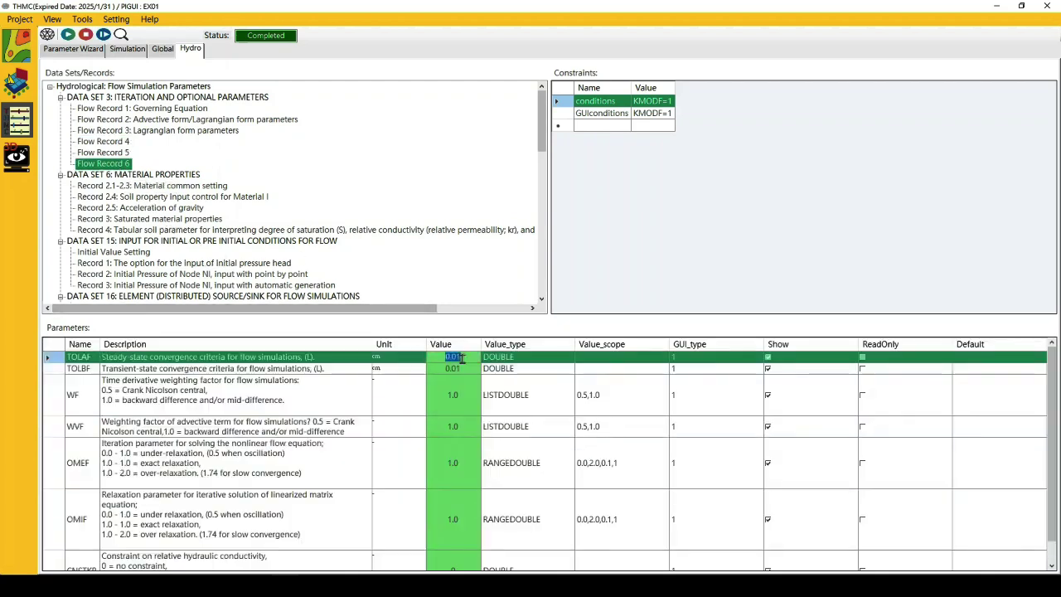
pyautogui.press('BackSpace')
pyautogui.press('BackSpace')
pyautogui.press('BackSpace')
pyautogui.write('.02')
pyautogui.press('Return')
pyautogui.press('BackSpace')
pyautogui.press('BackSpace')
pyautogui.press('BackSpace')
pyautogui.press('Return')
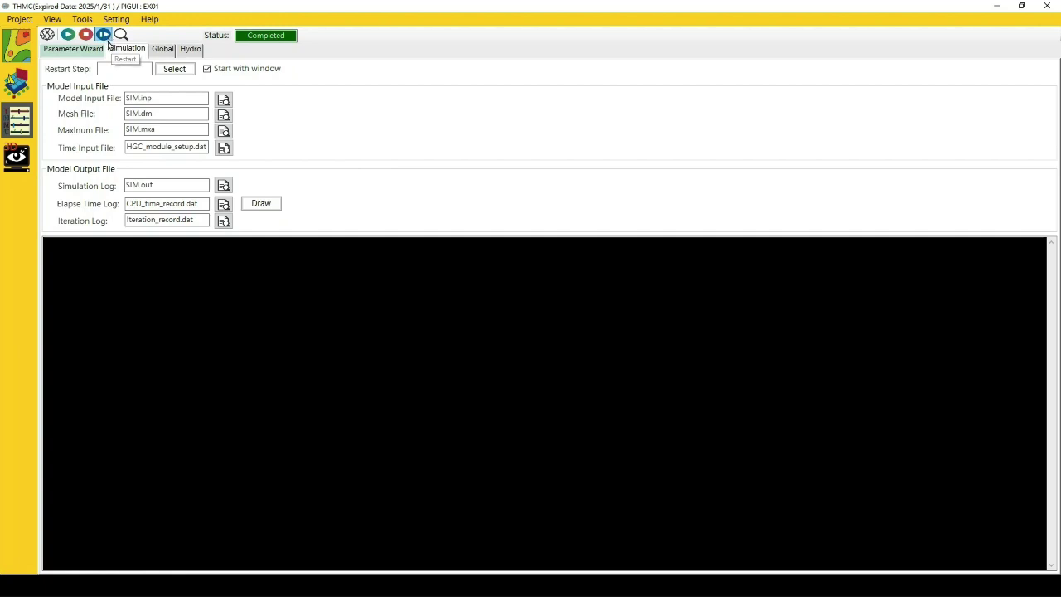
# Check the available restart steps without choosing one, and run the simulation from the beginning in its own window
pyautogui.click(175, 70)
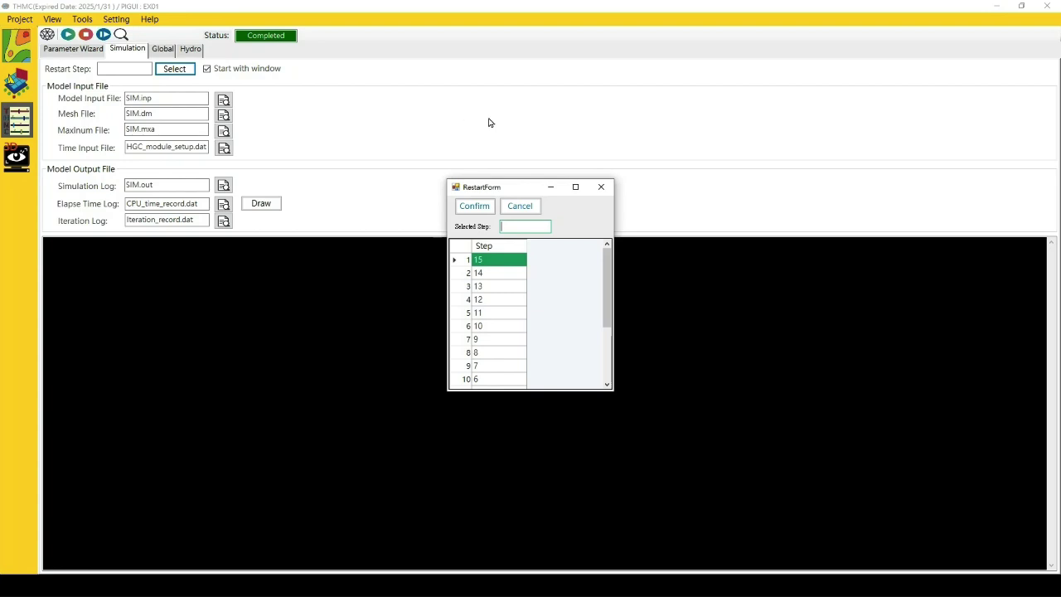
pyautogui.click(520, 207)
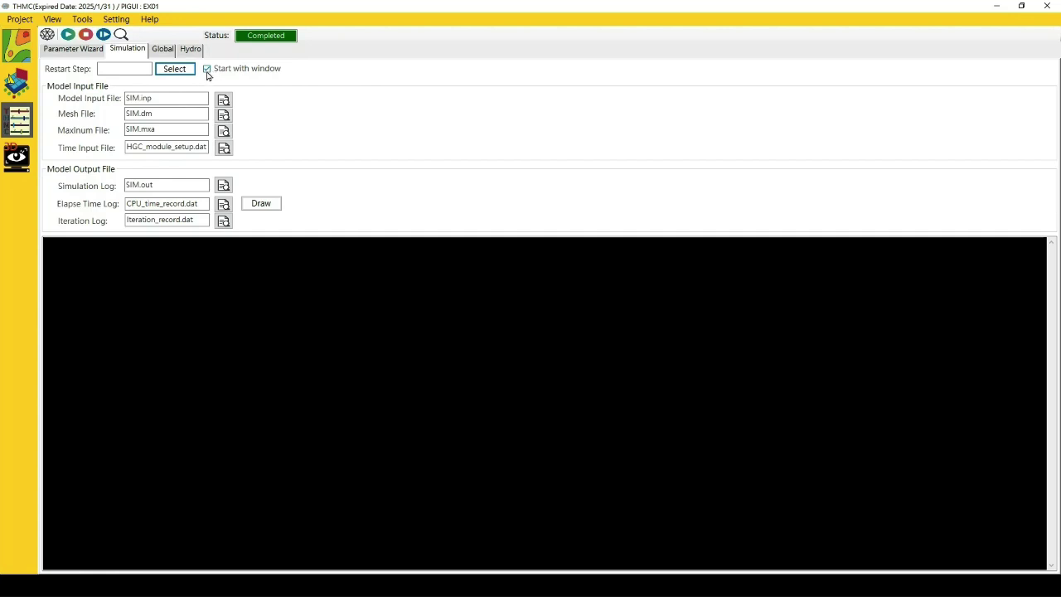
pyautogui.click(68, 36)
pyautogui.press('Return')
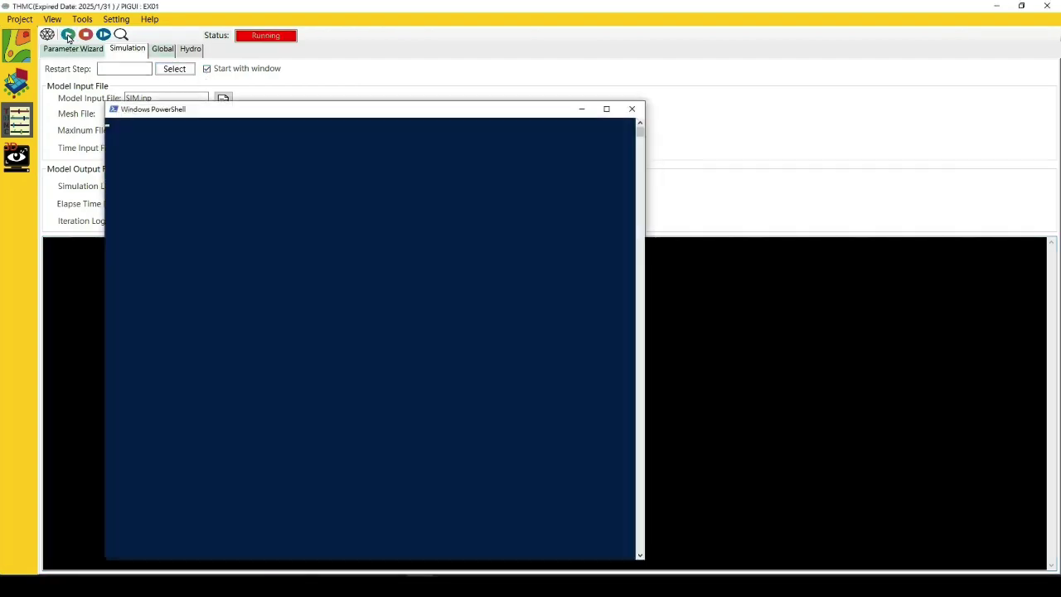
pyautogui.moveTo(269, 116); pyautogui.dragTo(624, 49)
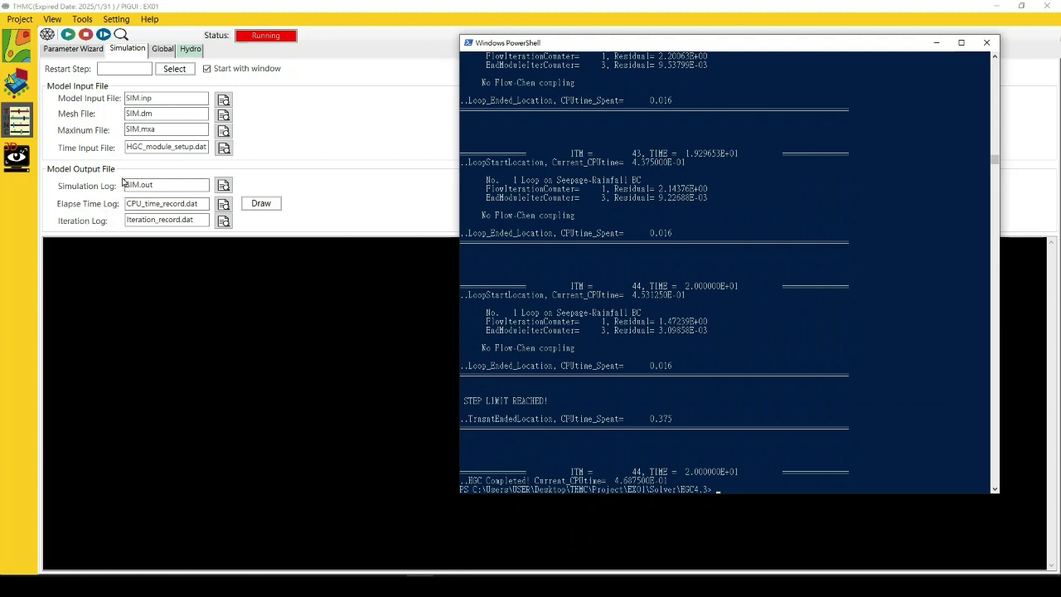
# Review the solver's time-step iteration output in the PowerShell window and close that window
pyautogui.scroll(3, 615, 189)
pyautogui.scroll(3, 615, 189)
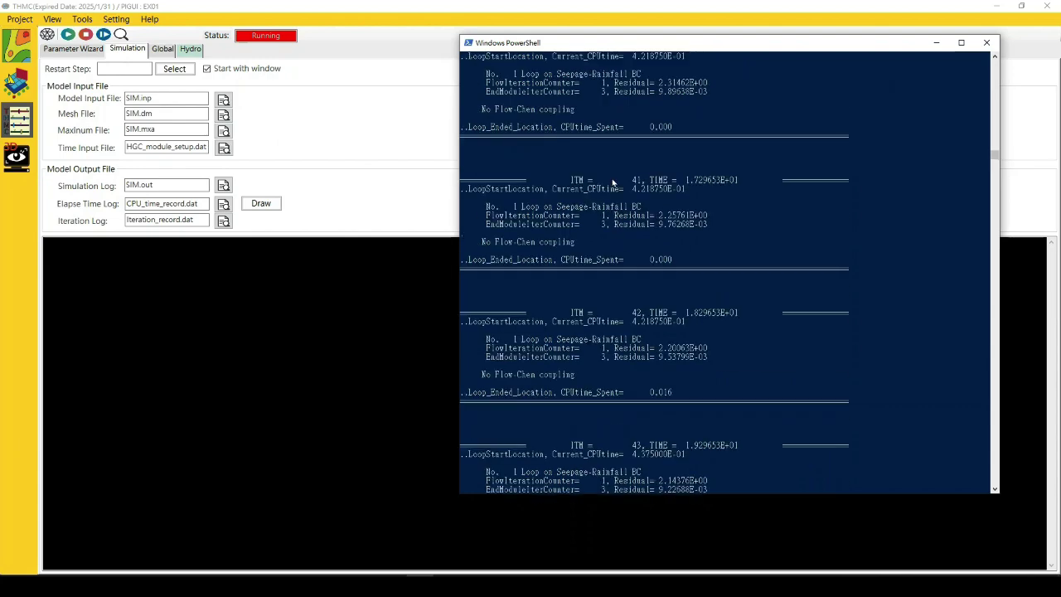
pyautogui.scroll(-11, 612, 184)
pyautogui.scroll(-3, 605, 181)
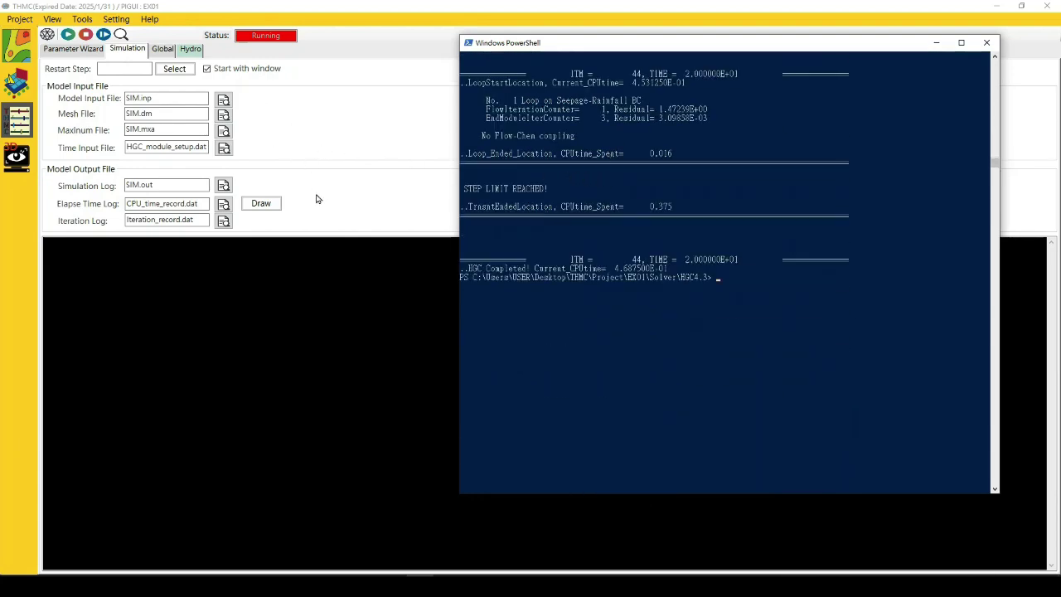
pyautogui.click(53, 19)
pyautogui.click(52, 19)
pyautogui.click(54, 10)
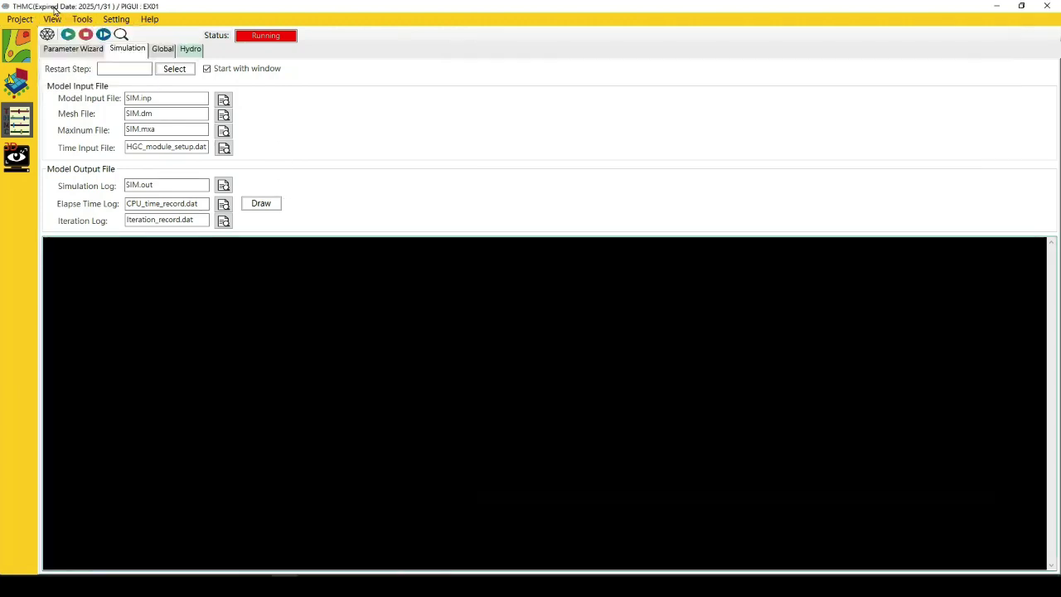
pyautogui.click(52, 19)
pyautogui.click(67, 46)
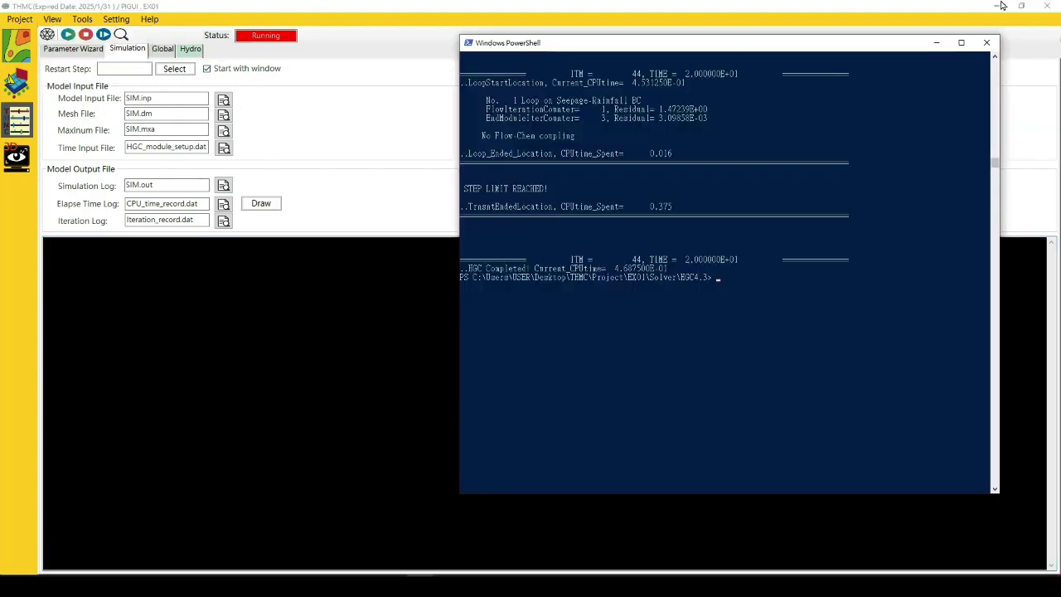
pyautogui.click(986, 42)
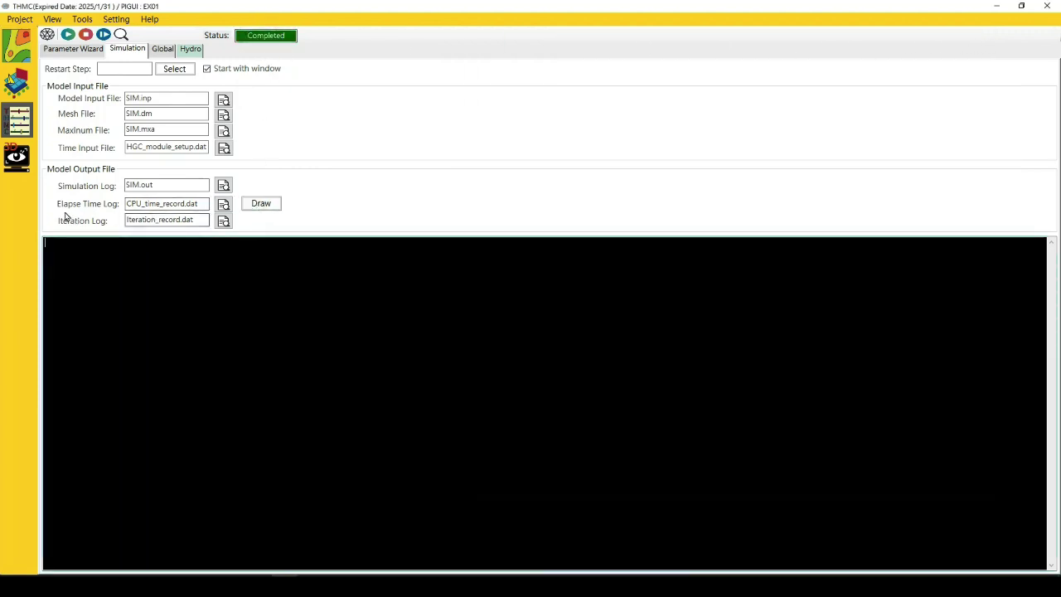
# Plot the elapse time log, examine the spent and accumulated CPU time charts, and close the plot window
pyautogui.click(262, 204)
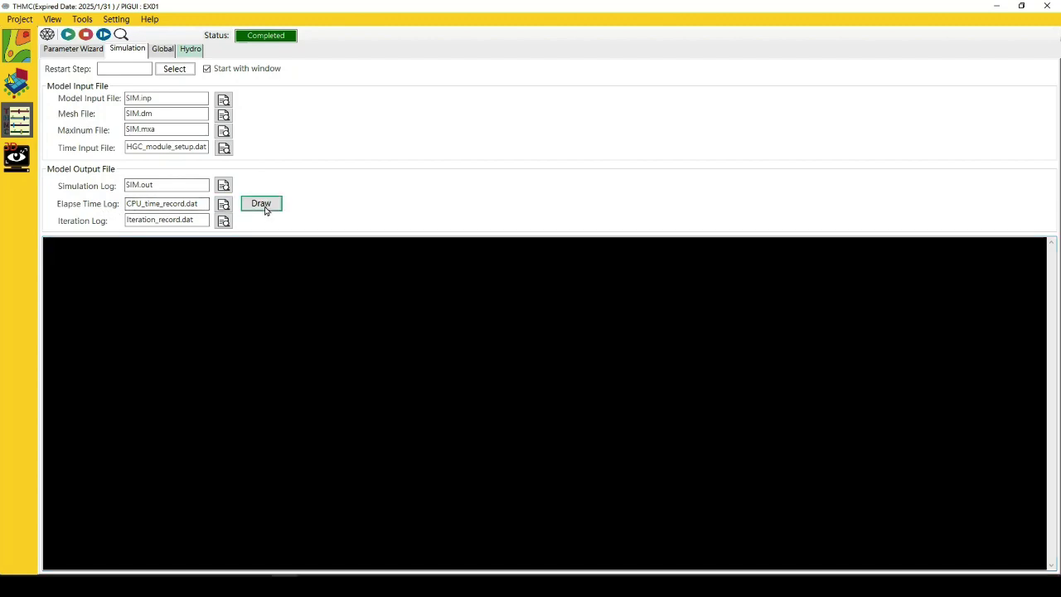
pyautogui.moveTo(296, 125); pyautogui.dragTo(474, 118)
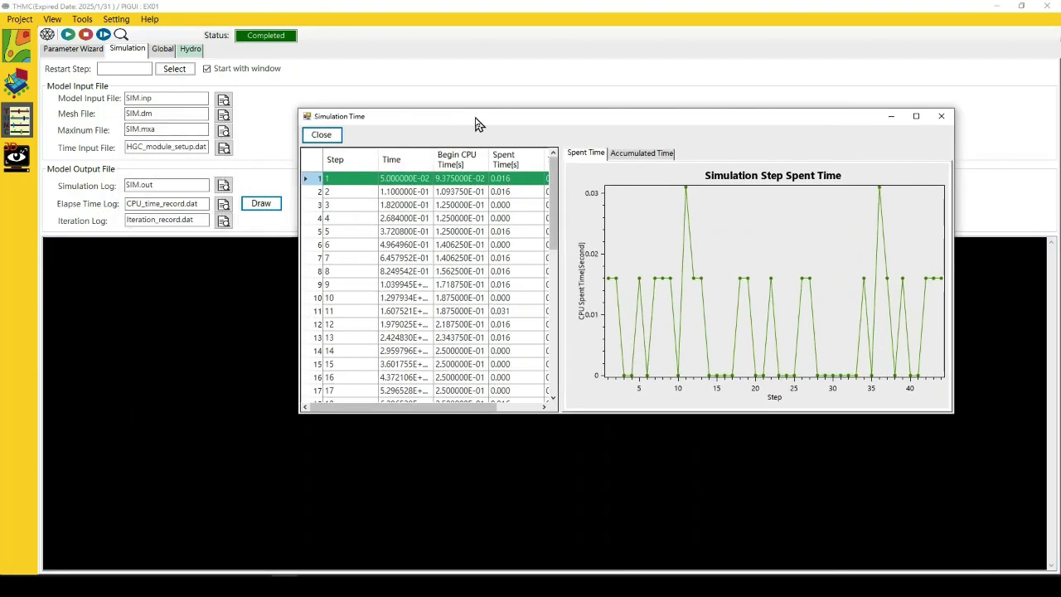
pyautogui.scroll(-1, 765, 224)
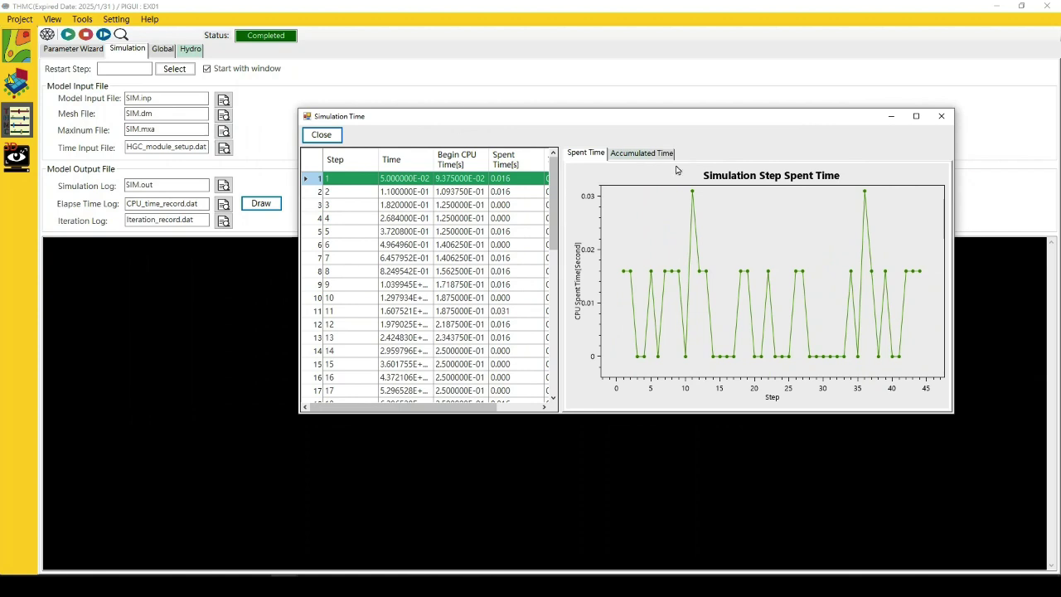
pyautogui.click(653, 158)
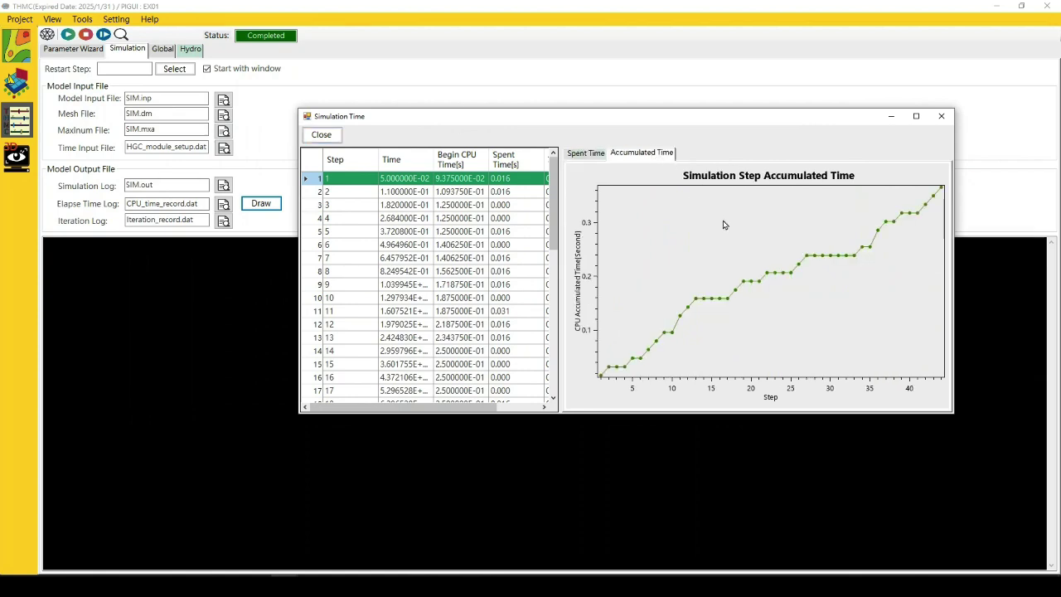
pyautogui.click(947, 122)
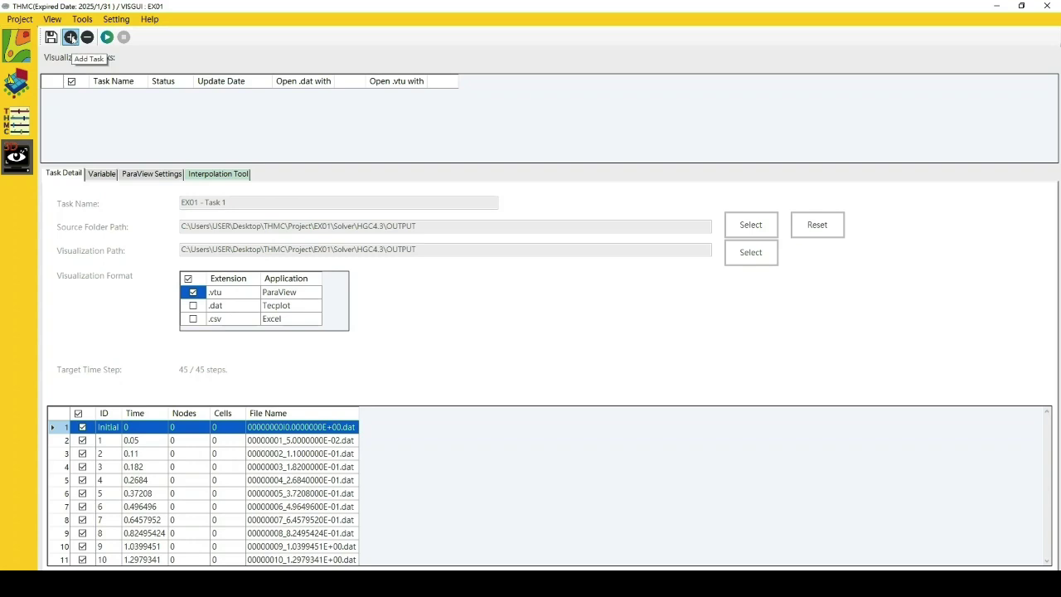
# Add and run the visualization task EX01 - Task 1 with .vtu output, and open its results in ParaView
pyautogui.click(72, 37)
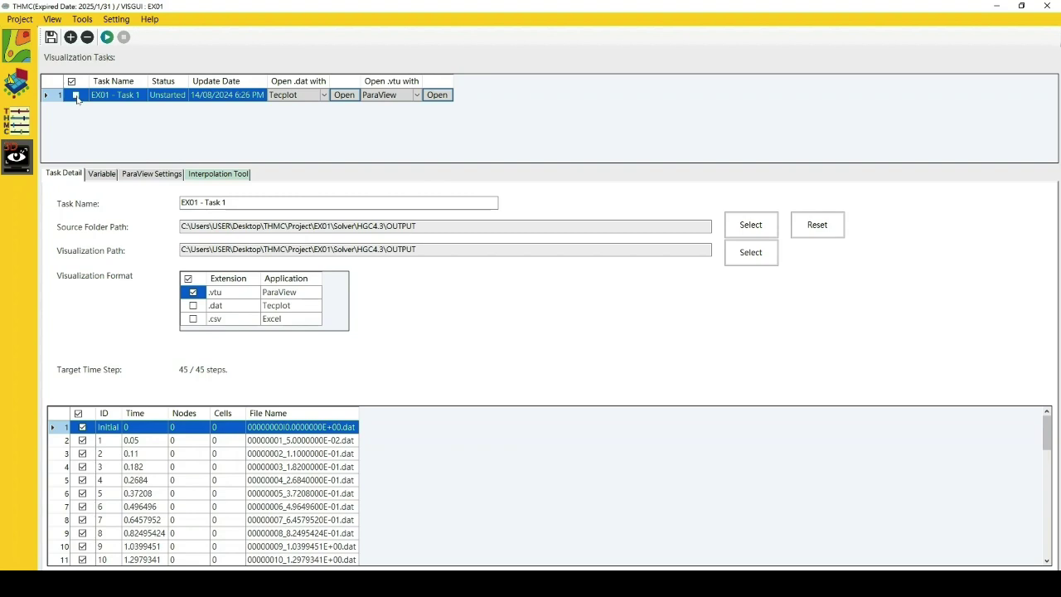
pyautogui.click(76, 96)
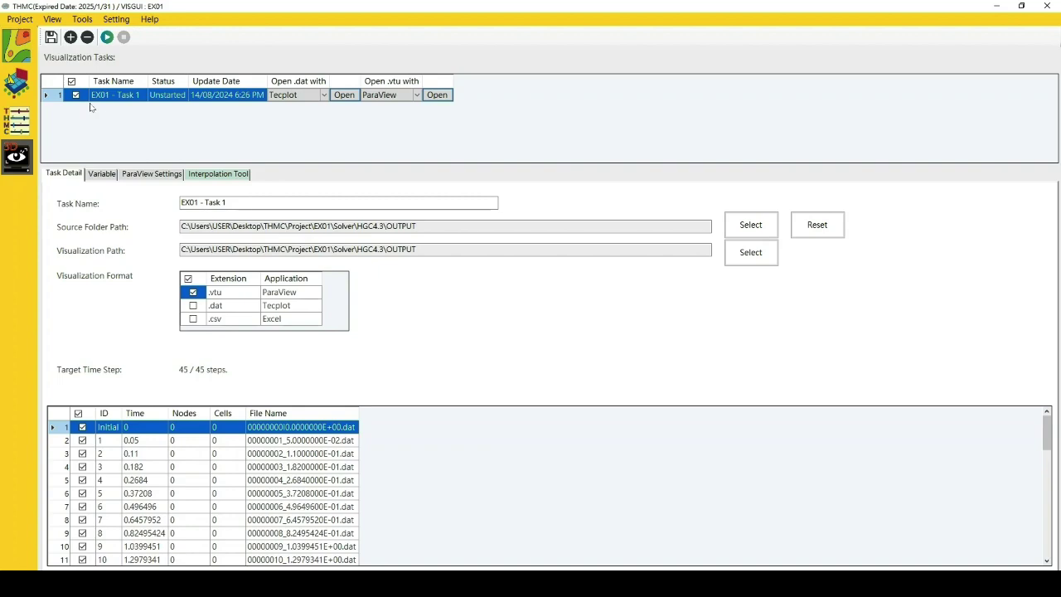
pyautogui.click(107, 38)
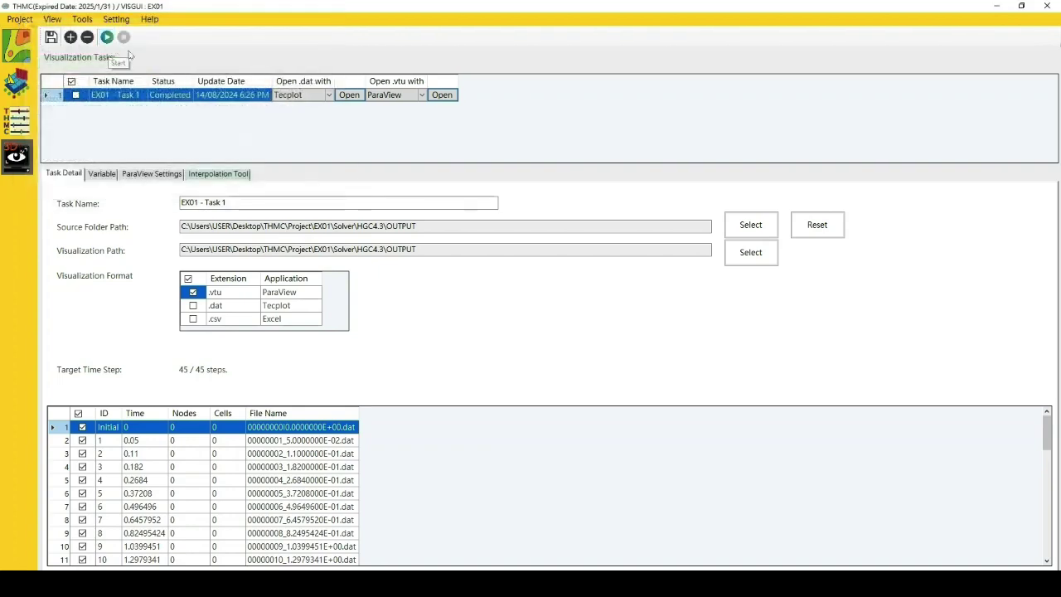
pyautogui.click(454, 99)
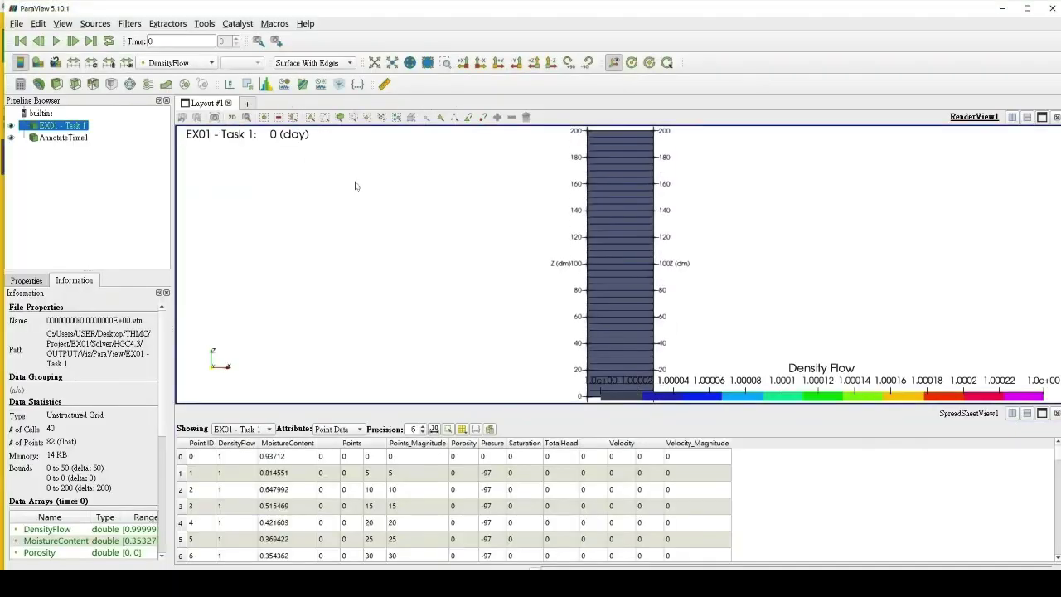
# Color the EX01 - Task 1 column by Presure and play the time animation
pyautogui.click(209, 63)
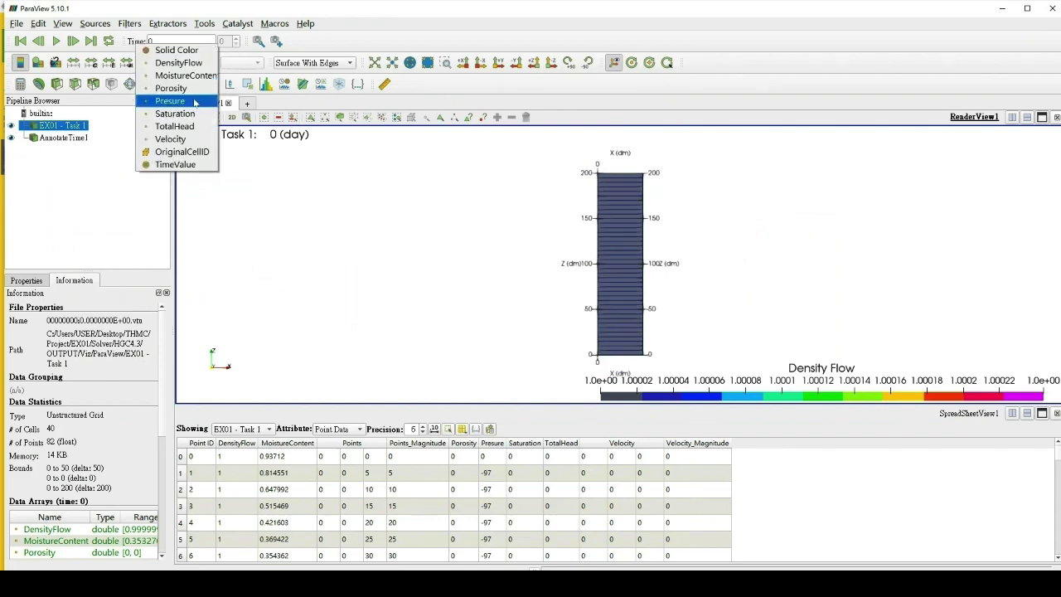
pyautogui.click(197, 101)
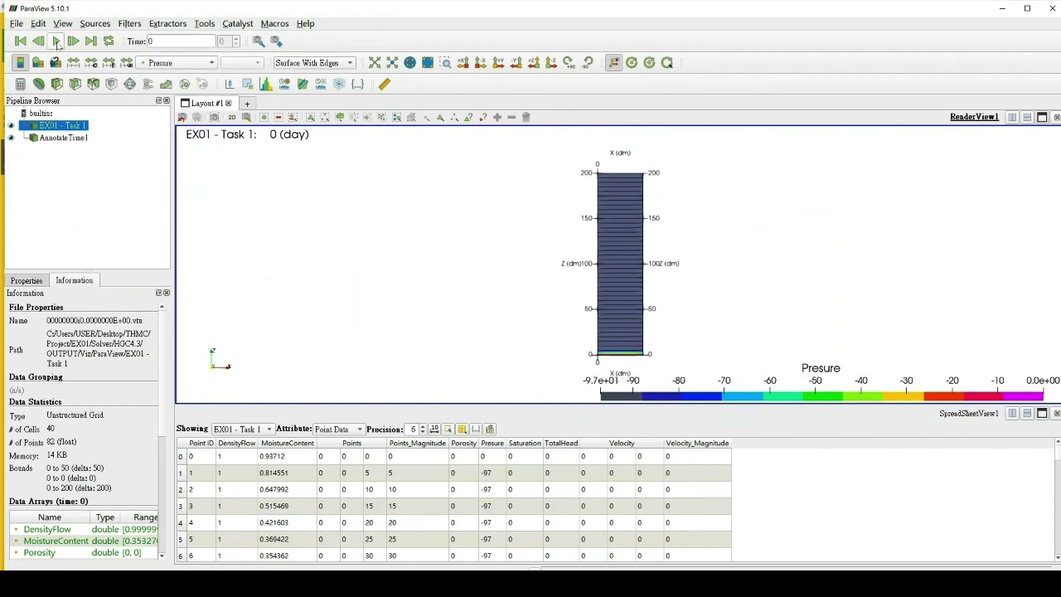
pyautogui.click(57, 42)
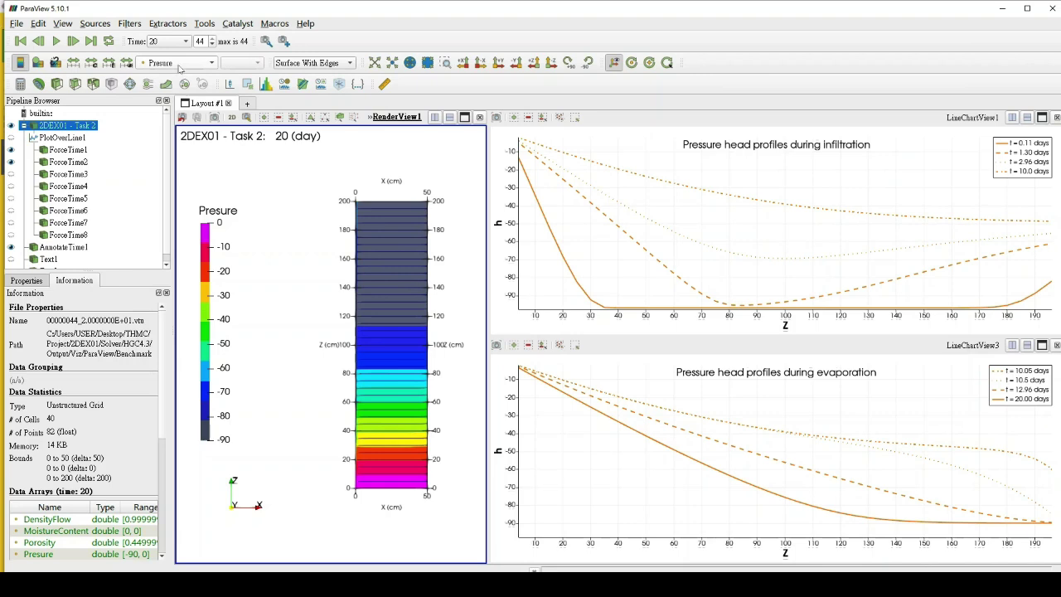
# View the 2DEX01 pressure field at times 1.29793 and 0.182, and play the animation from time 0
pyautogui.click(179, 69)
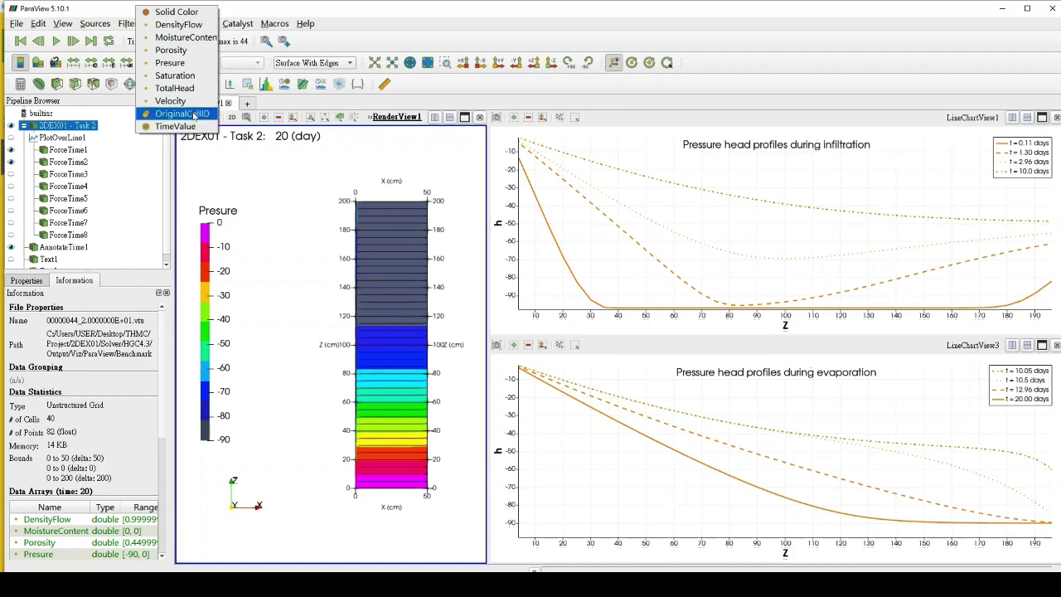
pyautogui.click(184, 63)
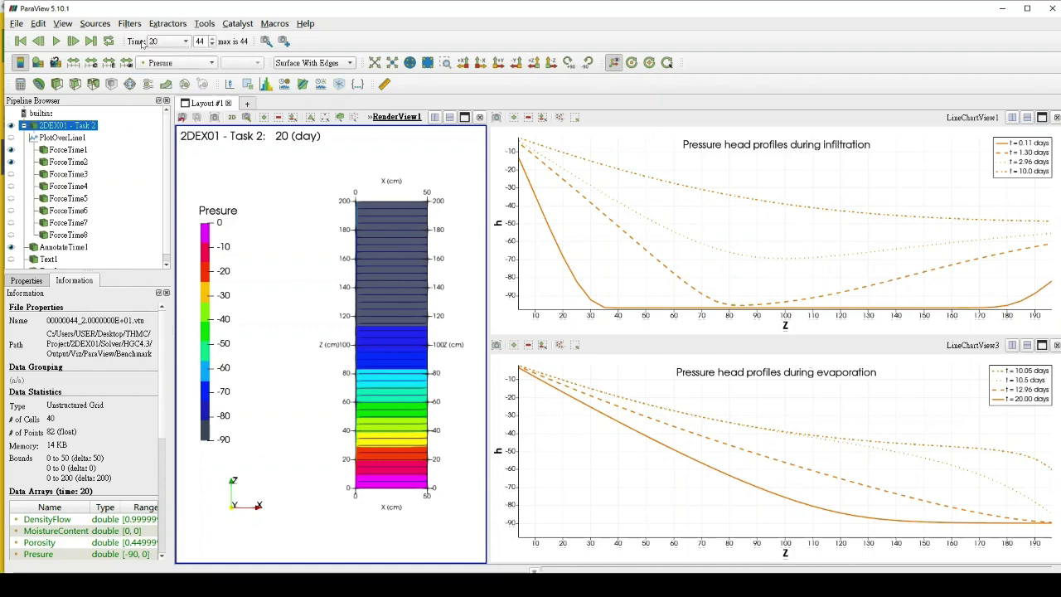
pyautogui.click(186, 43)
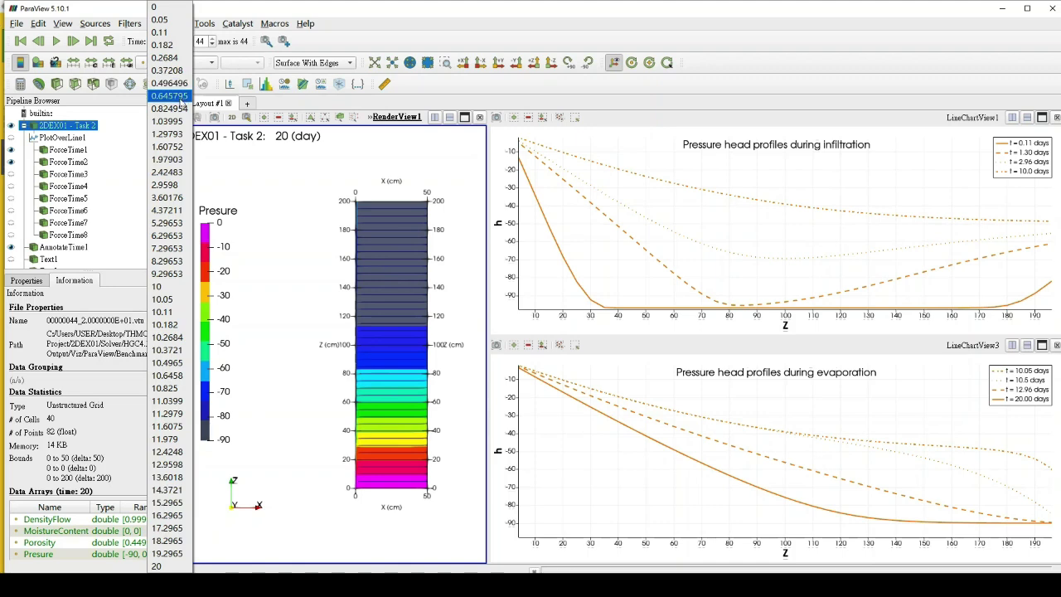
pyautogui.click(182, 133)
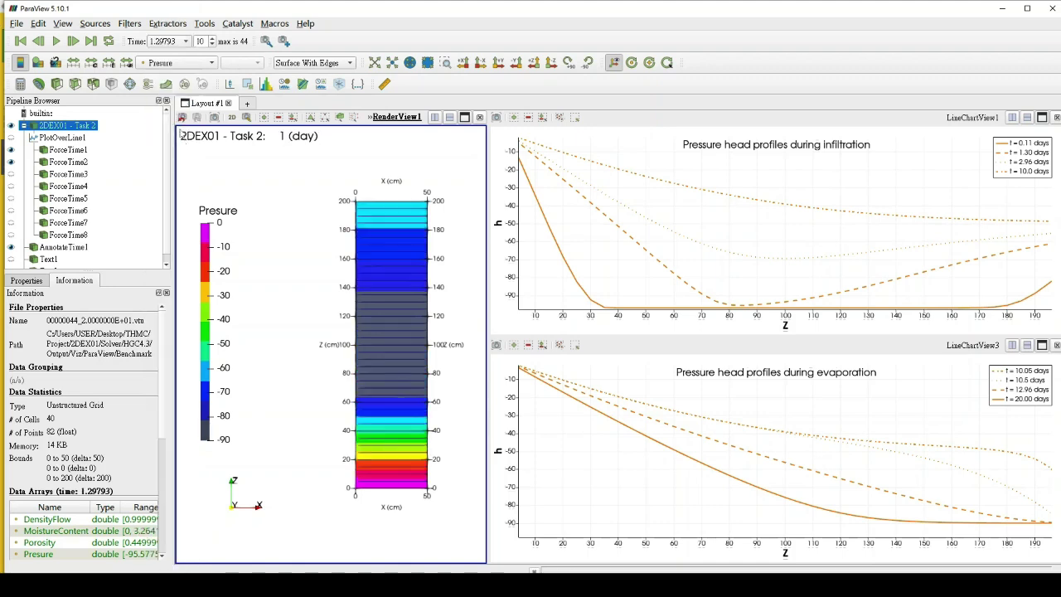
pyautogui.click(186, 42)
pyautogui.click(186, 53)
pyautogui.click(185, 41)
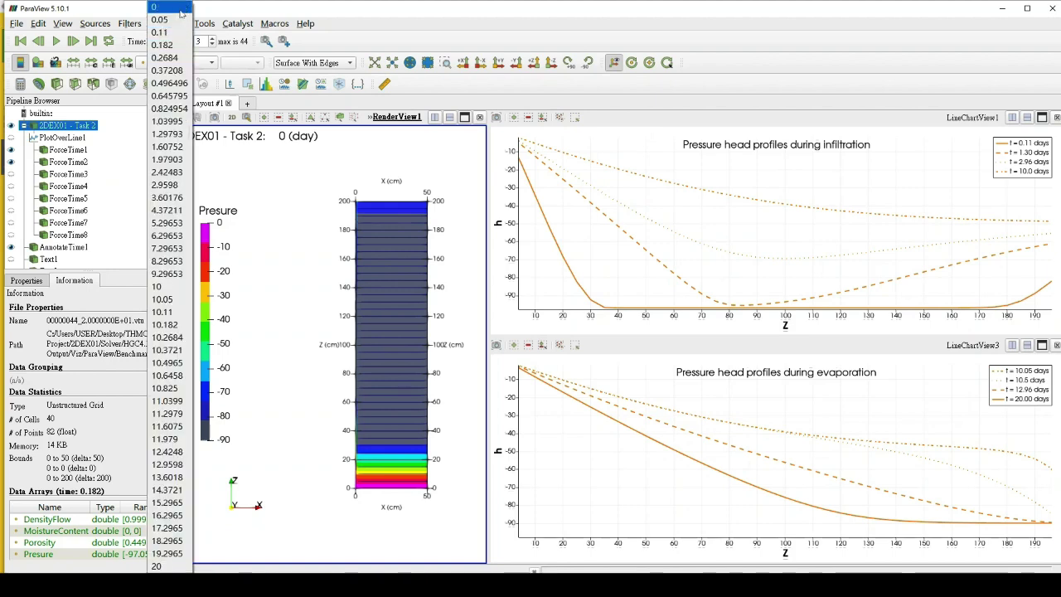
pyautogui.click(180, 9)
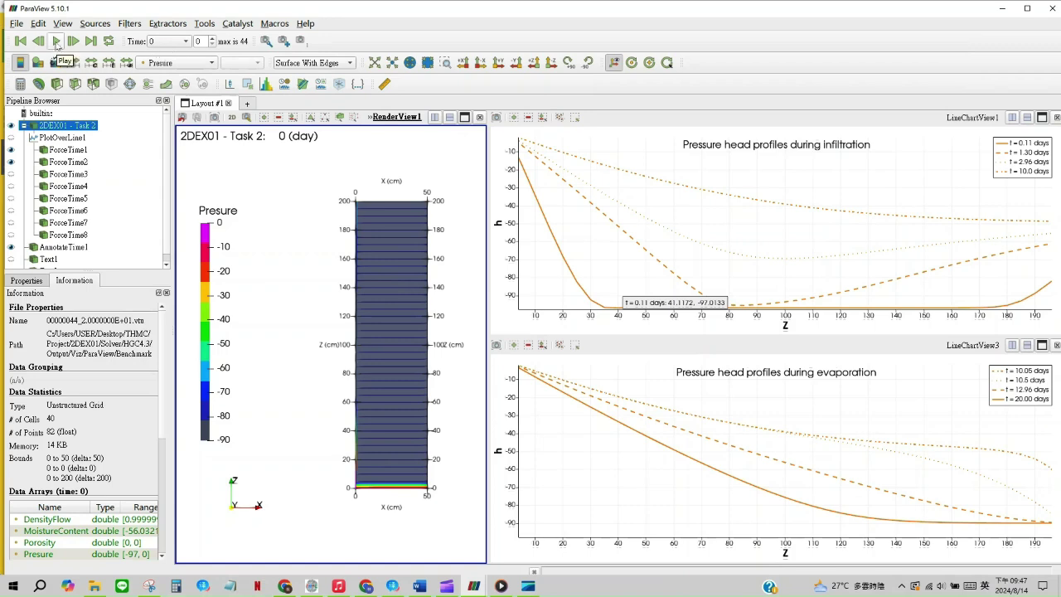
pyautogui.click(57, 42)
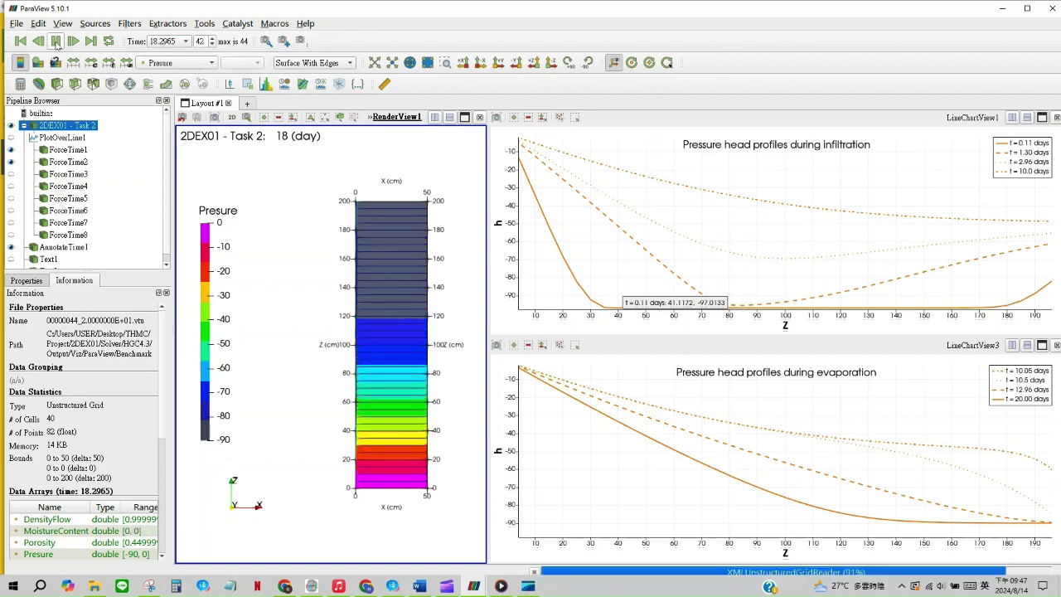
# Color the 2DEX01 column by TotalHead, play its time animation, and activate the infiltration pressure head chart
pyautogui.click(212, 63)
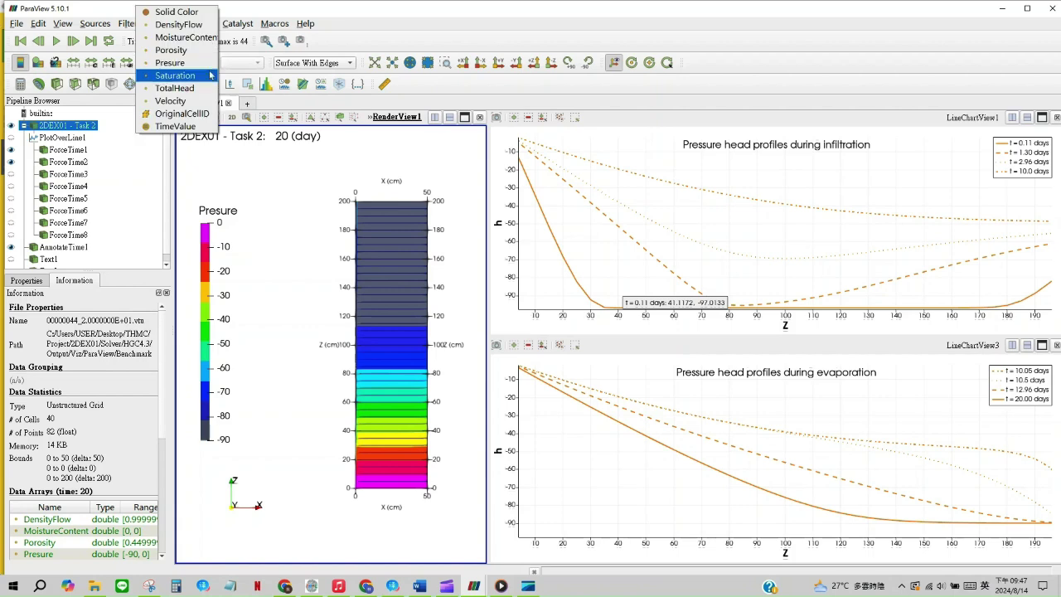
pyautogui.click(174, 88)
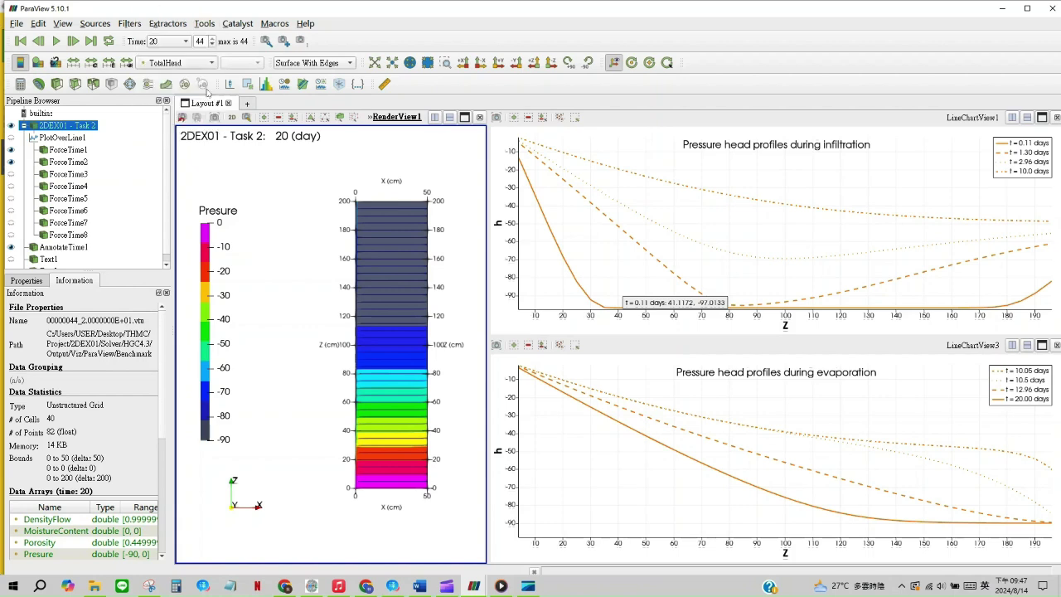
pyautogui.click(55, 41)
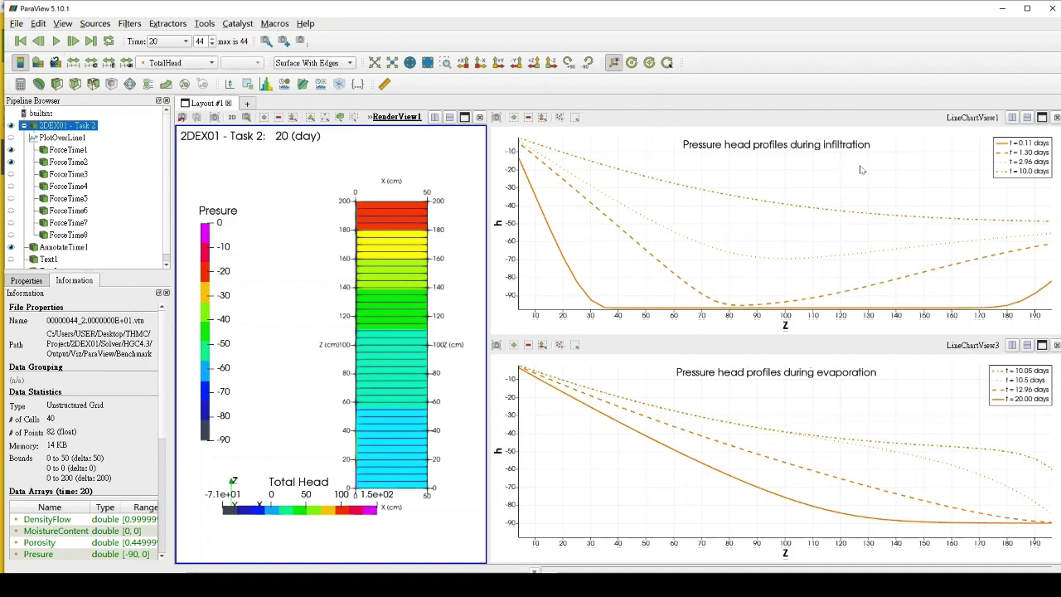
pyautogui.click(910, 182)
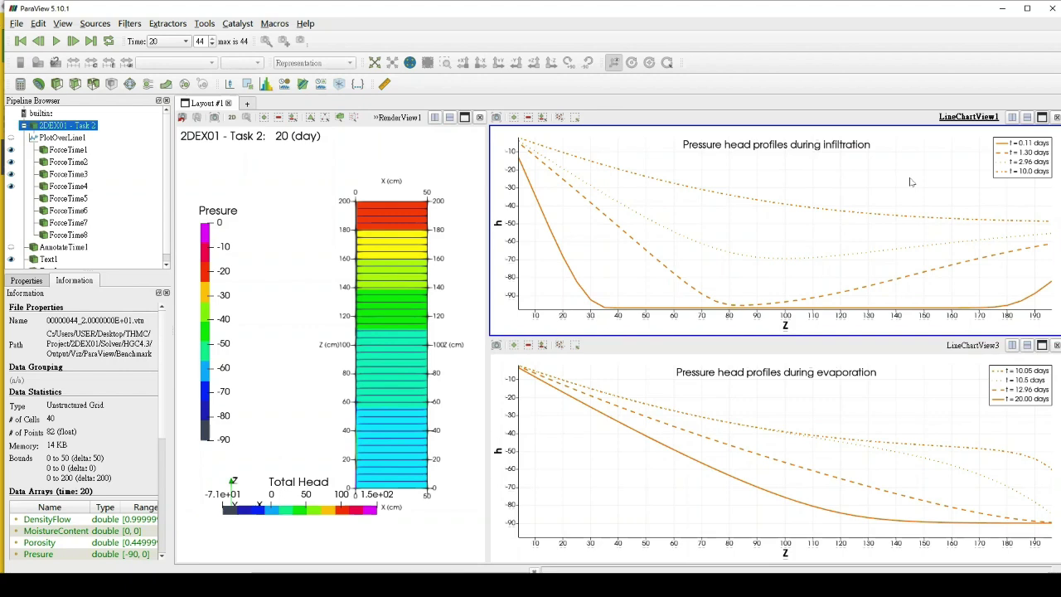
# Plot EX01 - Task 2 over a vertical Z-axis line from (25, 0, 0) to (25, 0, 200)
pyautogui.click(935, 373)
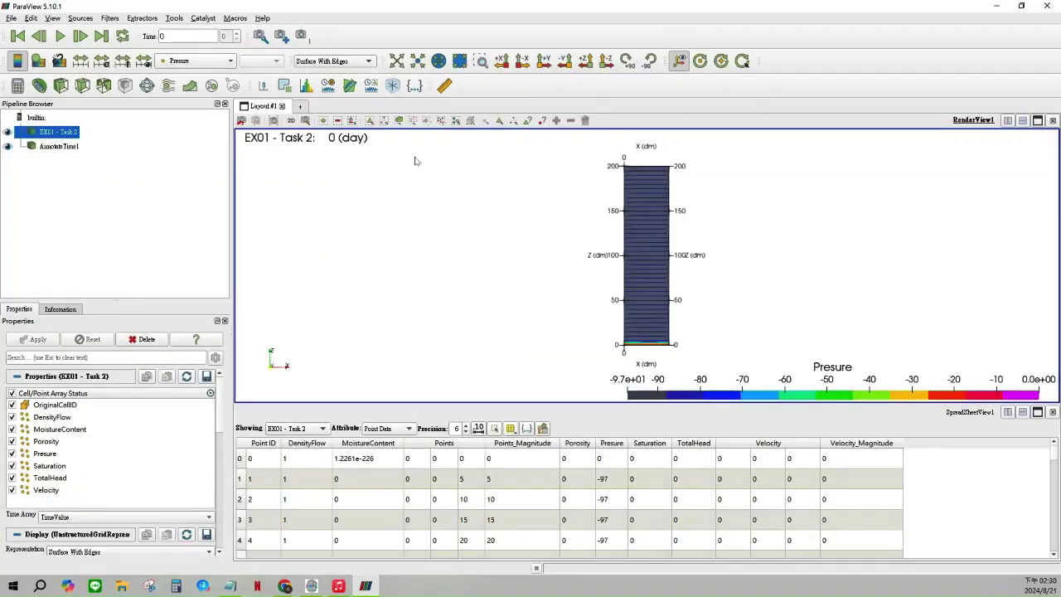
pyautogui.click(349, 86)
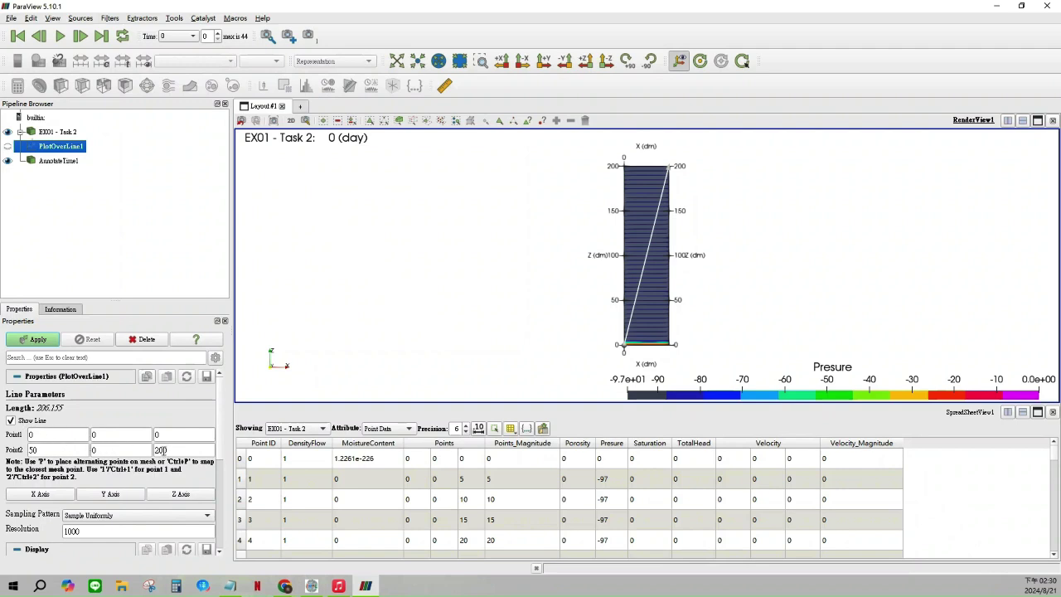
pyautogui.click(180, 495)
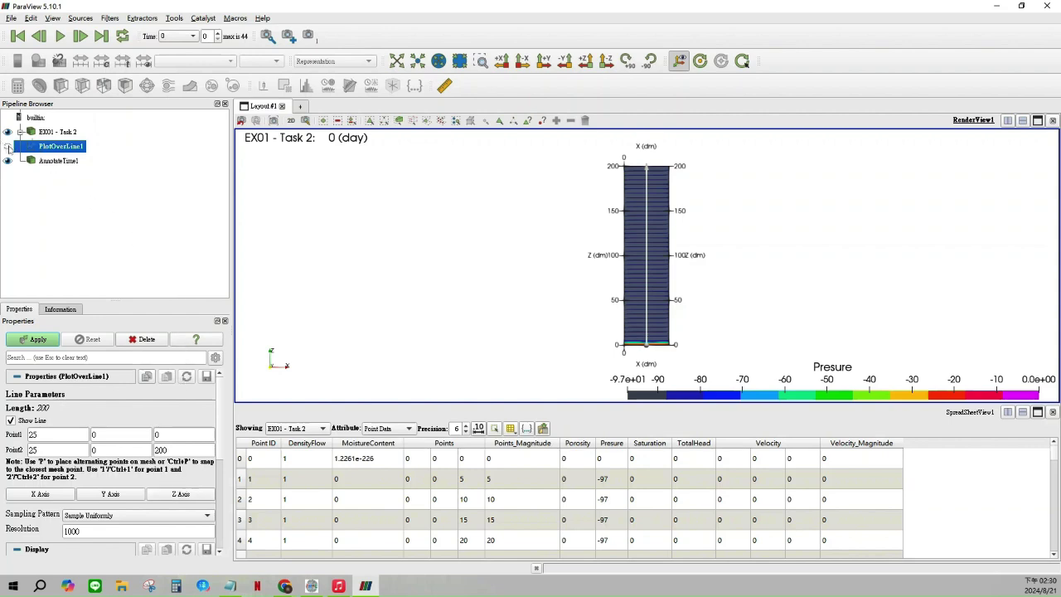
pyautogui.click(8, 146)
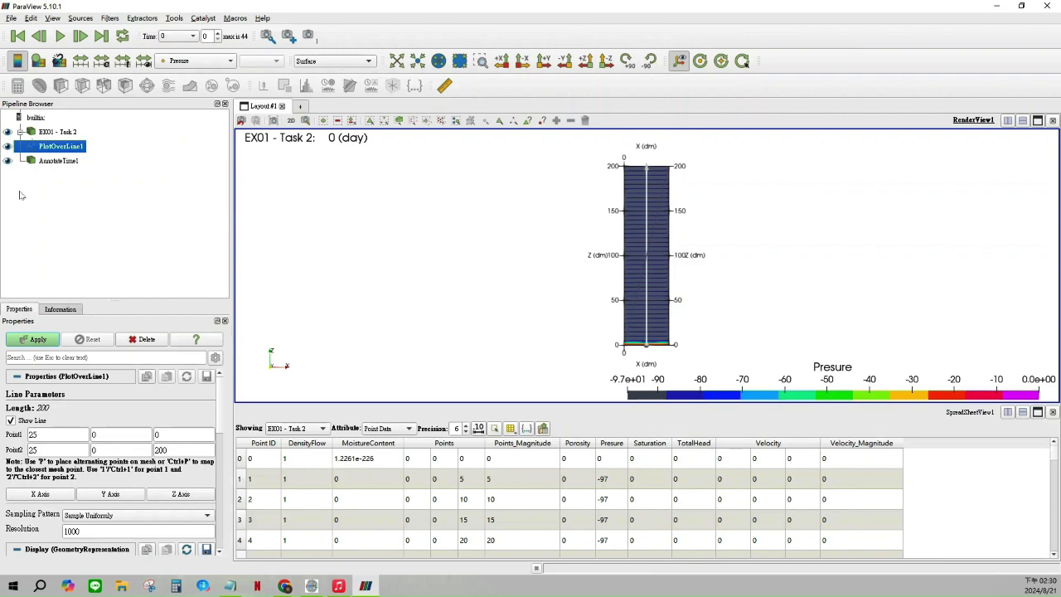
pyautogui.click(37, 340)
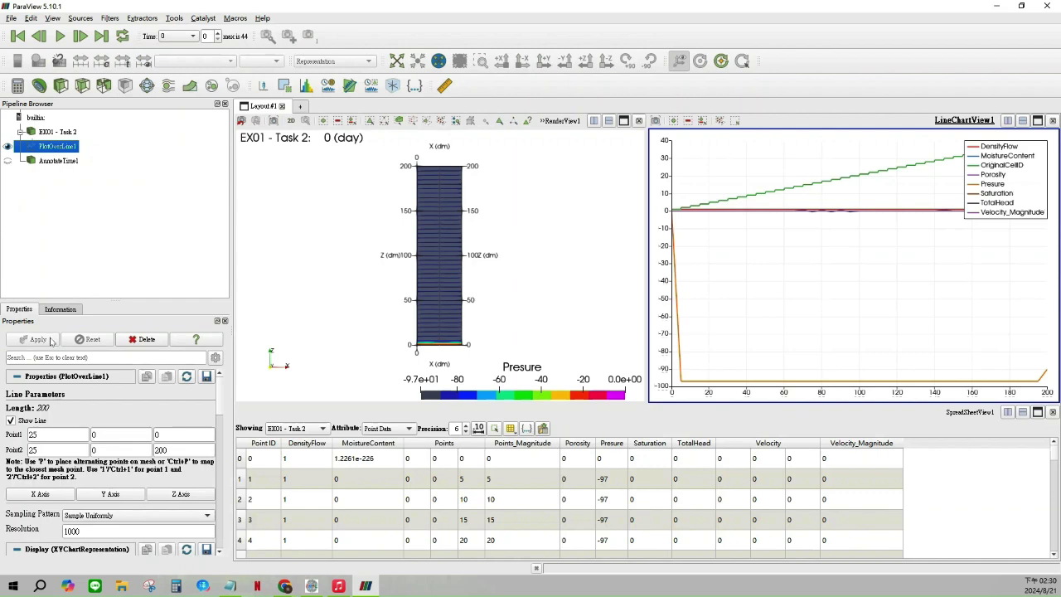
# Add a Force Time filter to PlotOverLine1 with a forced time of 0.11
pyautogui.click(111, 19)
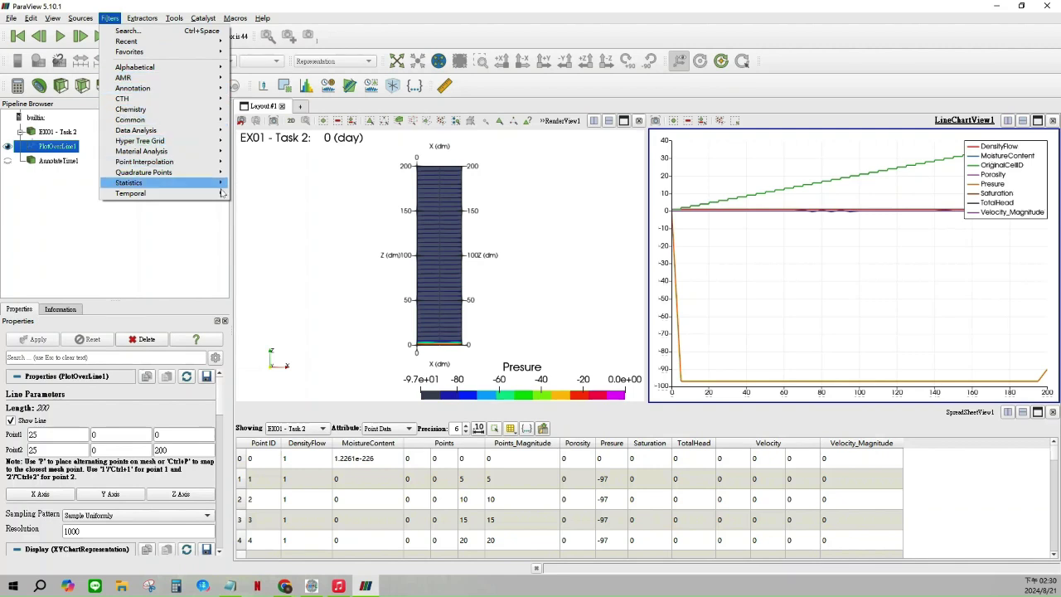
pyautogui.moveTo(224, 195)
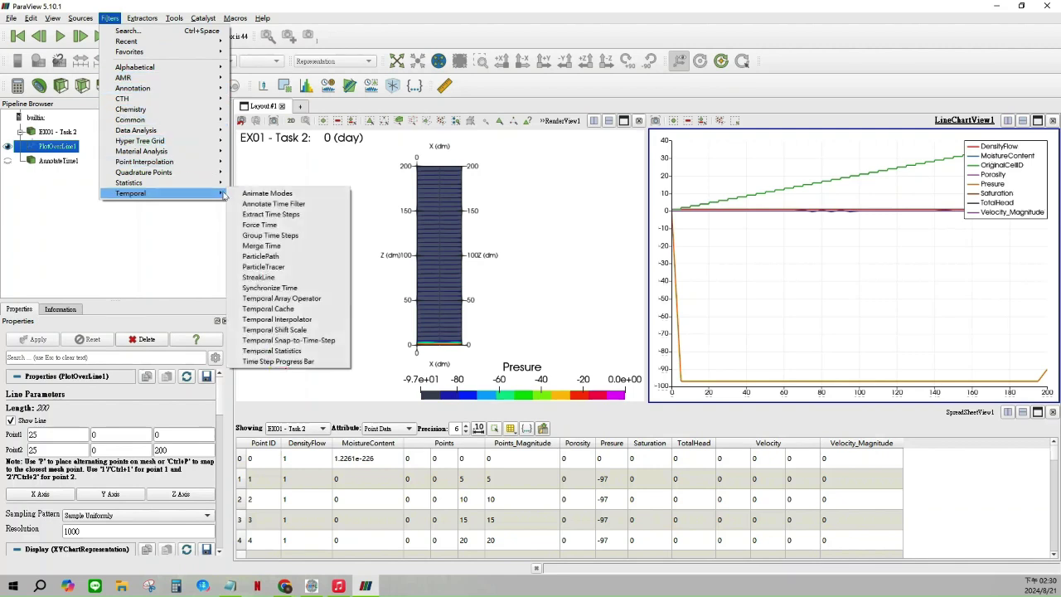
pyautogui.click(283, 226)
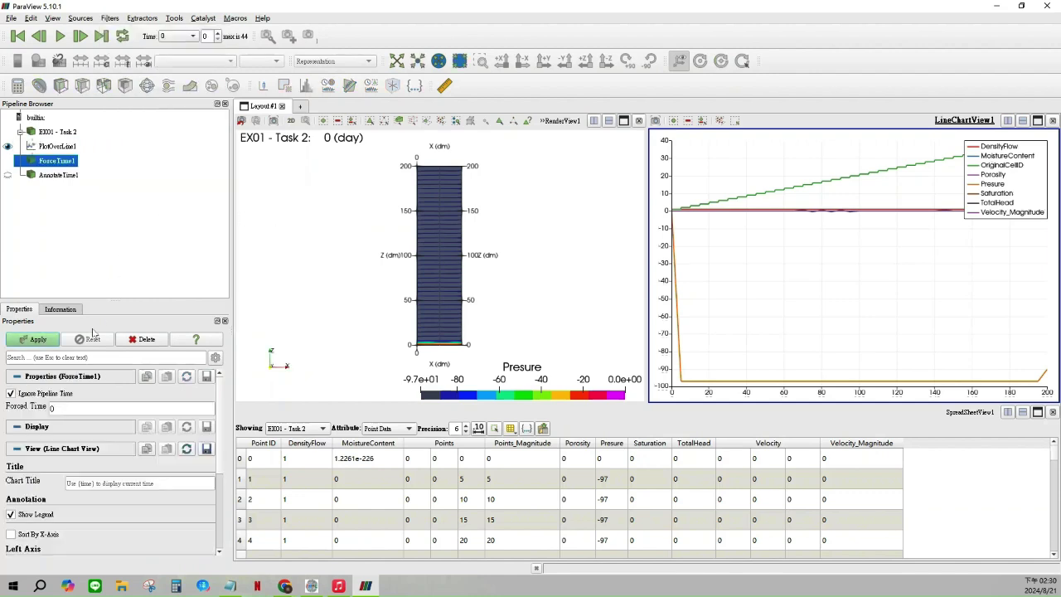
pyautogui.click(73, 410)
pyautogui.write('.11')
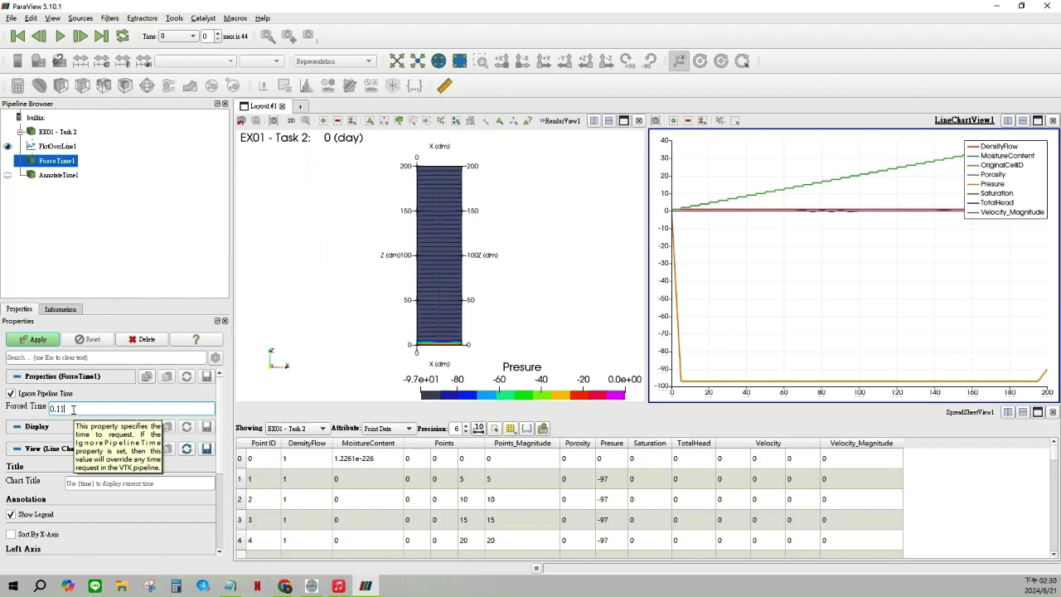
# Title the line chart's left axis h and bottom axis Z, and apply the Force Time filter
pyautogui.scroll(-4, 79, 427)
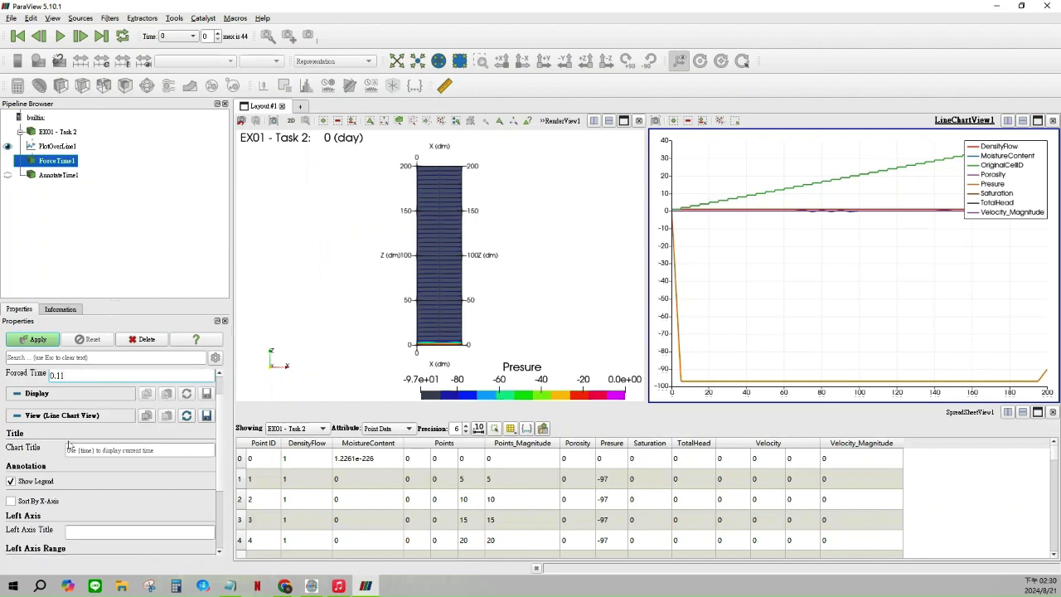
pyautogui.click(89, 434)
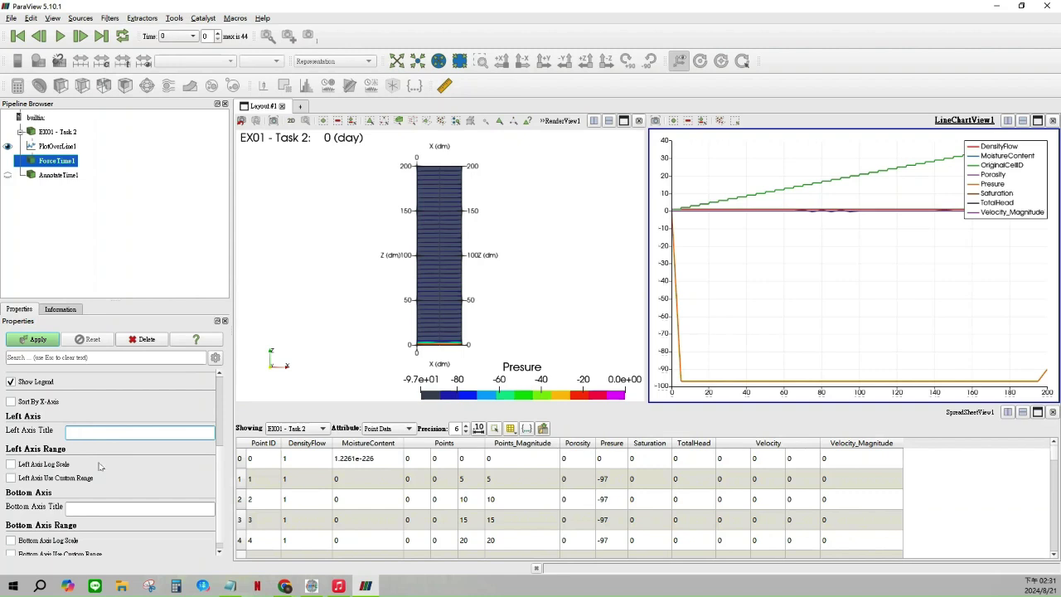
pyautogui.write('h')
pyautogui.click(120, 505)
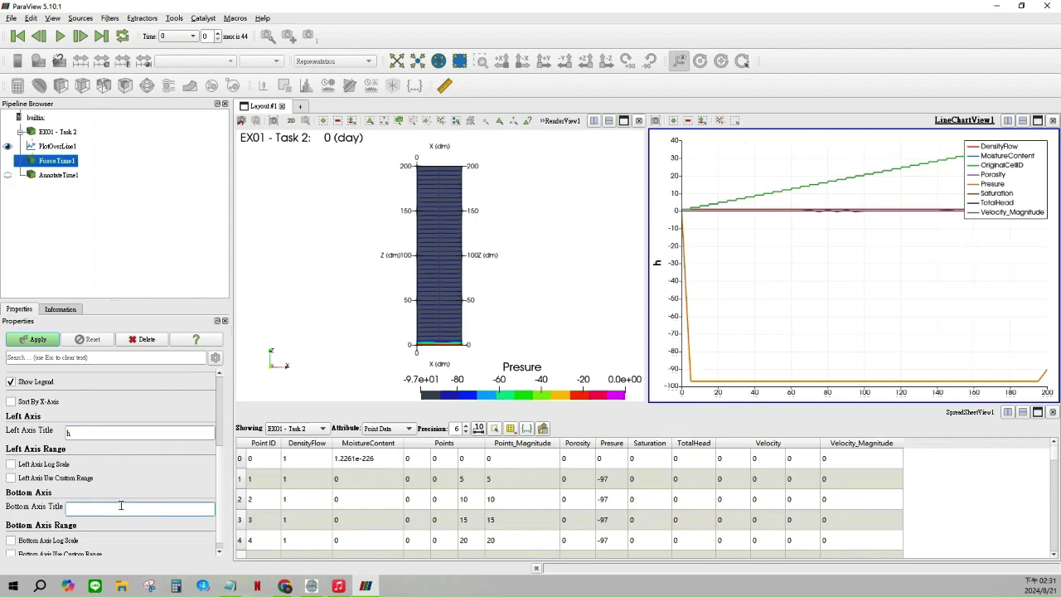
pyautogui.scroll(-1, 129, 491)
pyautogui.scroll(1, 135, 460)
pyautogui.scroll(-1, 135, 466)
pyautogui.click(125, 425)
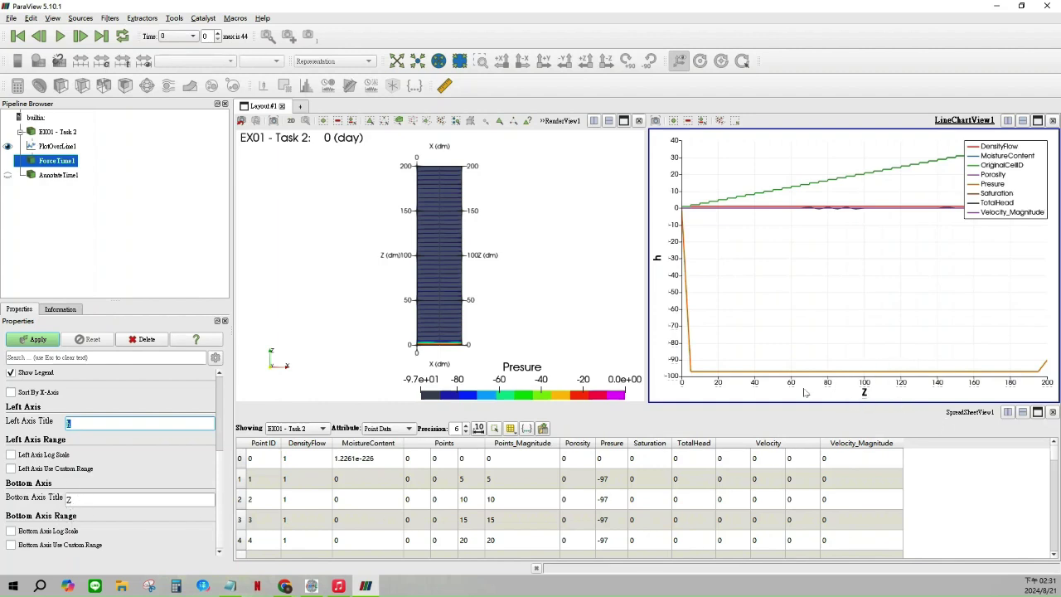
pyautogui.click(38, 340)
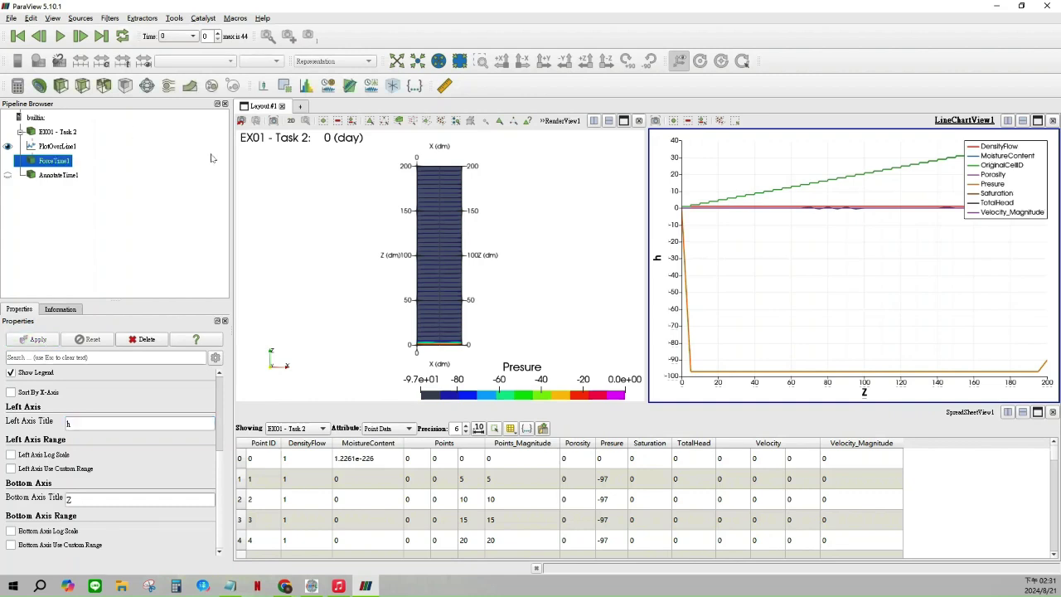
# Show ForceTime1 in the line chart with only the Presure series, and hide PlotOverLine1
pyautogui.click(7, 160)
pyautogui.click(12, 382)
pyautogui.click(13, 382)
pyautogui.scroll(-2, 20, 400)
pyautogui.click(66, 440)
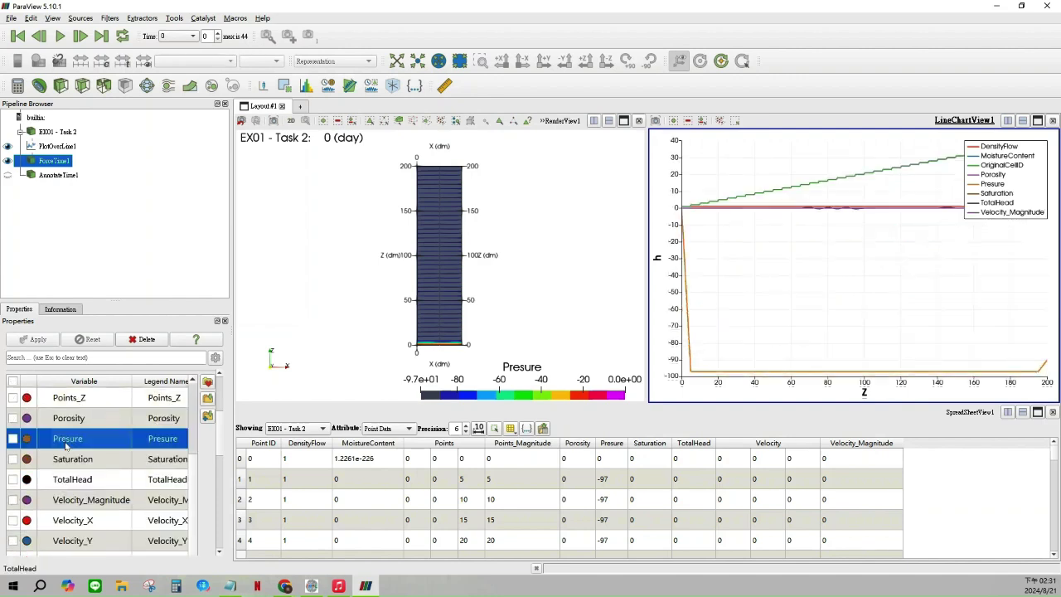
pyautogui.click(12, 438)
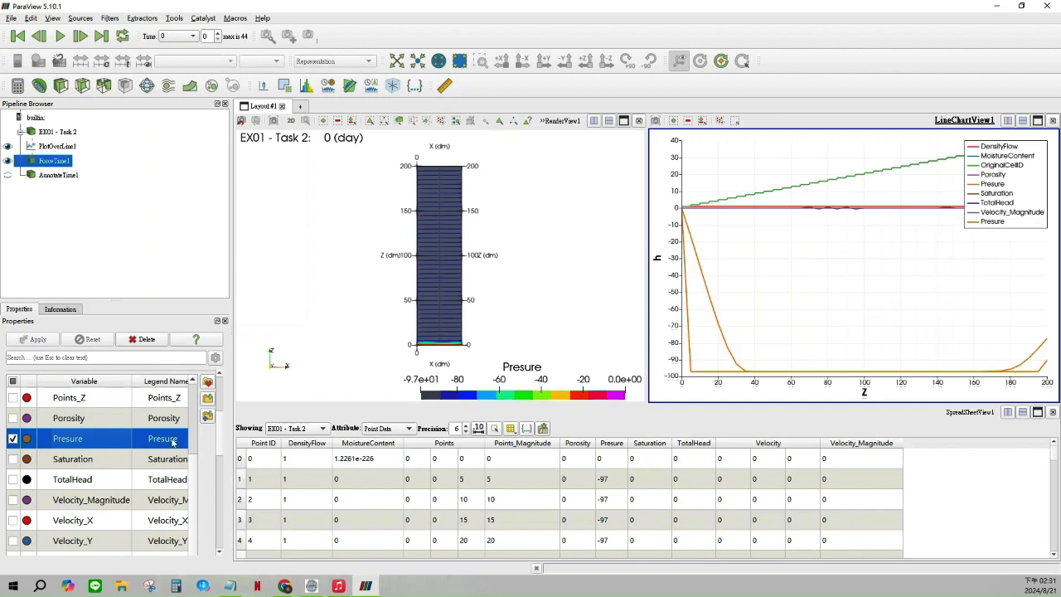
pyautogui.click(9, 146)
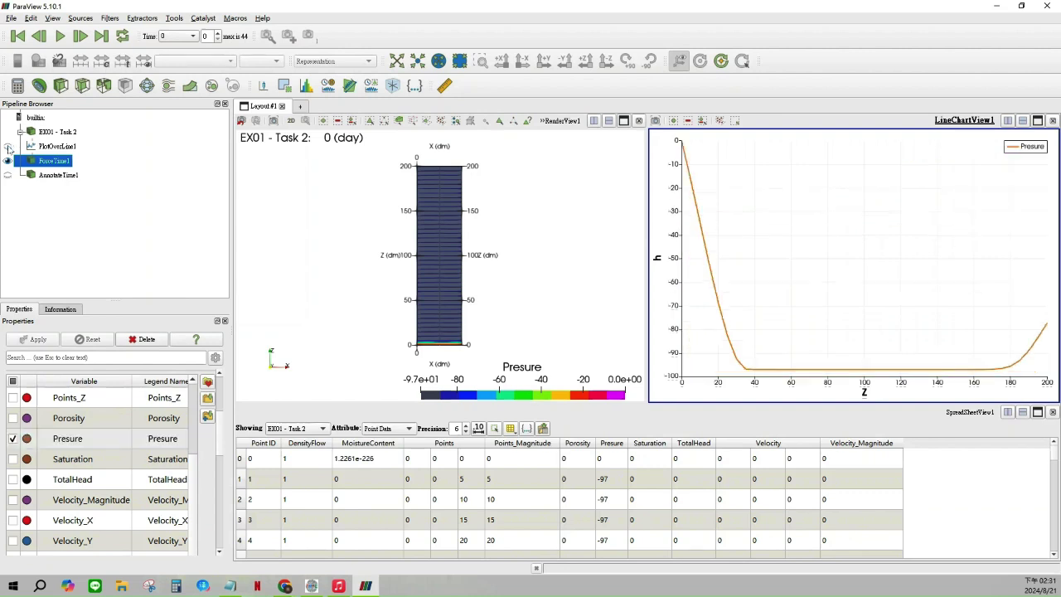
# Rename the legend entry of the Presure series to "t = 0.11 days"
pyautogui.click(151, 438)
pyautogui.click(156, 438)
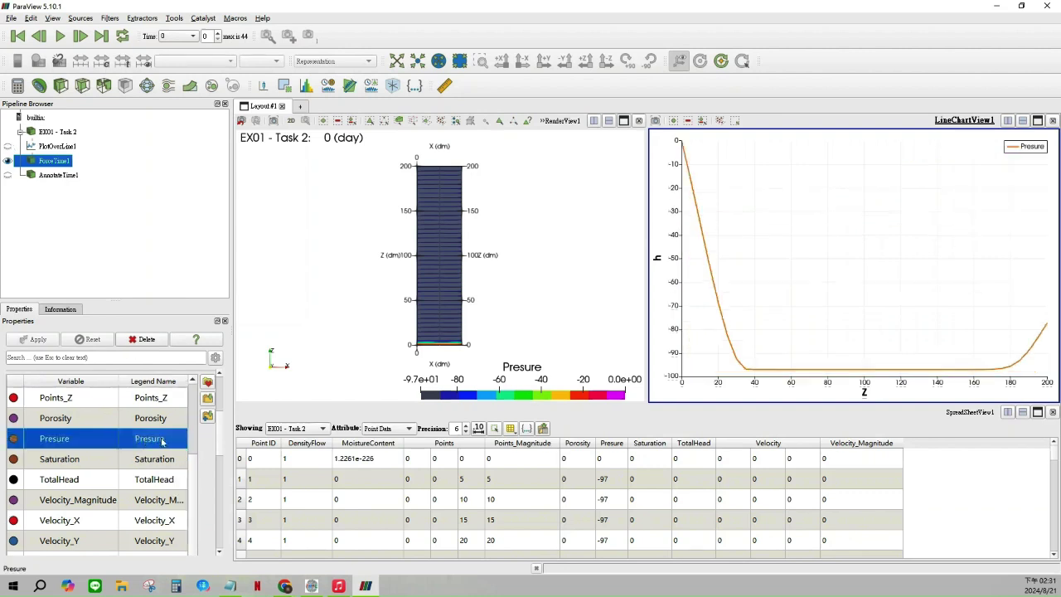
pyautogui.write('t = 0.11 days')
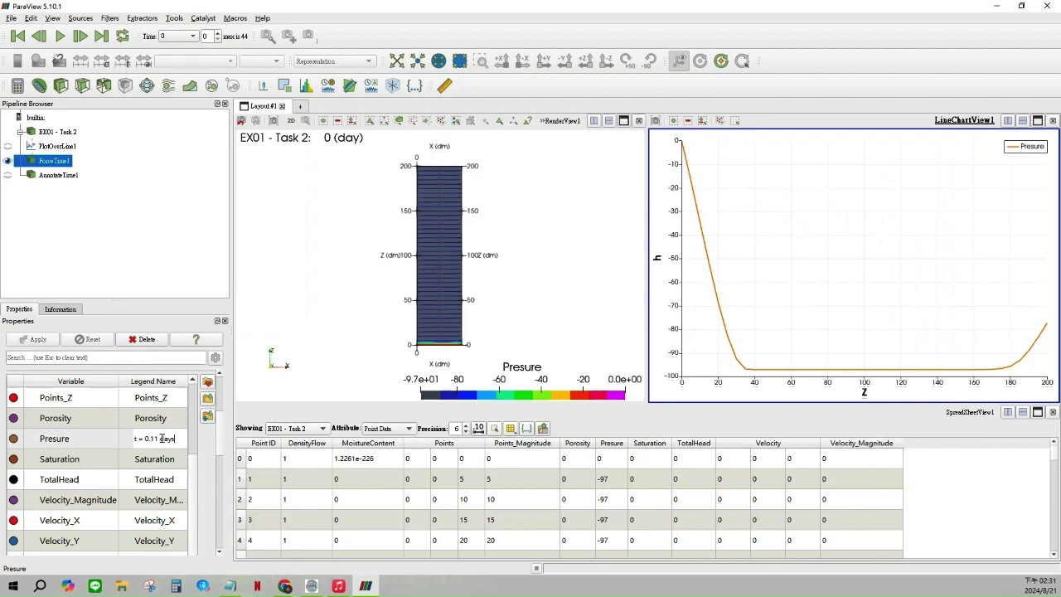
pyautogui.hotkey('ctrl', 'a')
pyautogui.press('Return')
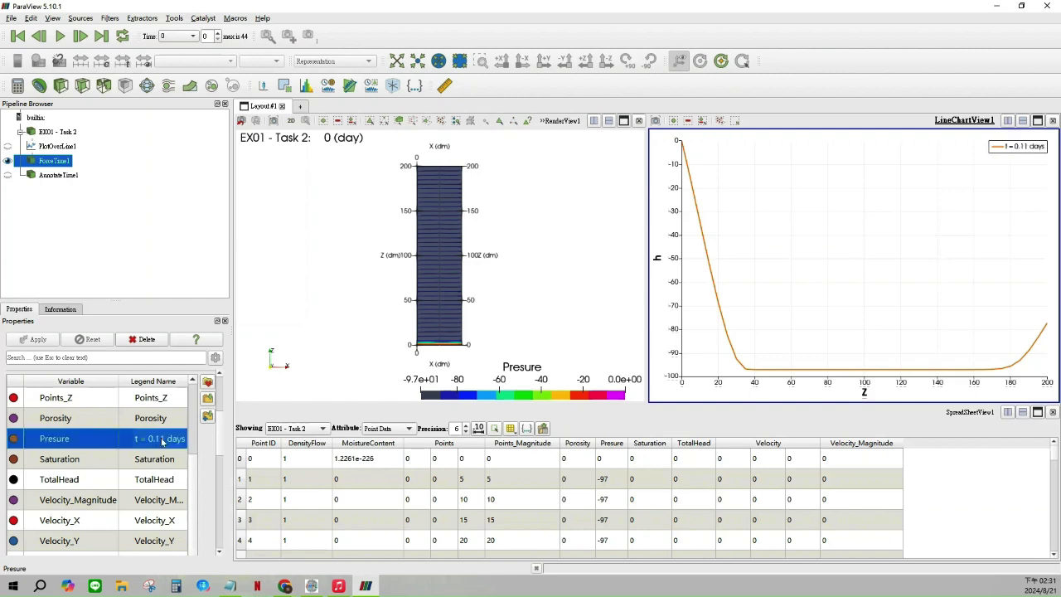
# Try different line thicknesses on the t = 0.11 days curve
pyautogui.scroll(-5, 165, 448)
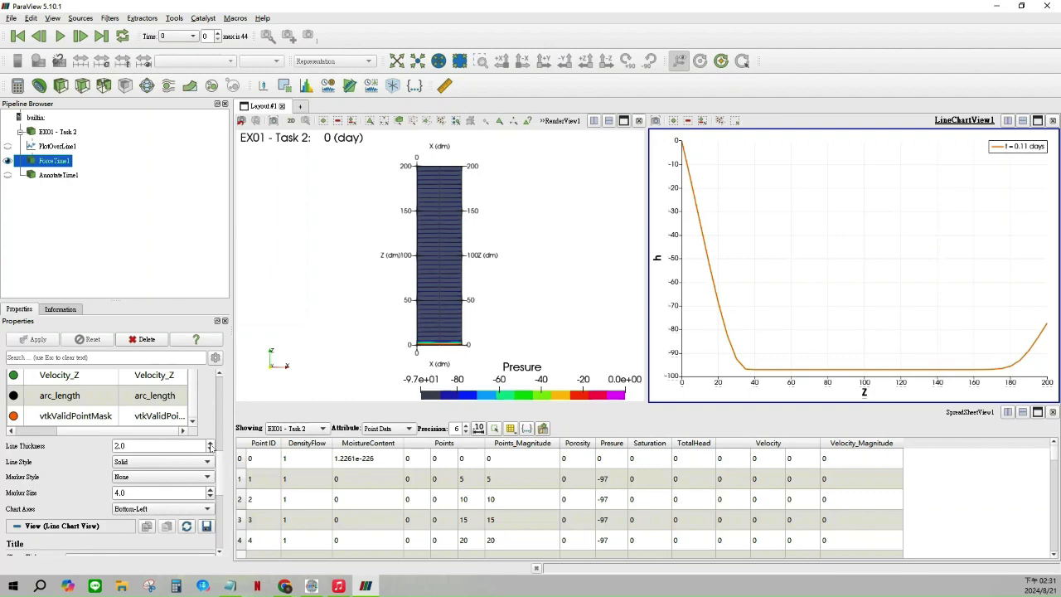
pyautogui.click(211, 445)
pyautogui.click(210, 446)
pyautogui.click(211, 445)
pyautogui.click(211, 449)
pyautogui.click(211, 450)
pyautogui.click(211, 449)
pyautogui.click(211, 450)
# Try several line styles on the t = 0.11 days curve and set it to Dash
pyautogui.click(211, 462)
pyautogui.click(206, 475)
pyautogui.click(205, 466)
pyautogui.click(198, 475)
pyautogui.click(197, 462)
pyautogui.click(192, 475)
pyautogui.click(193, 461)
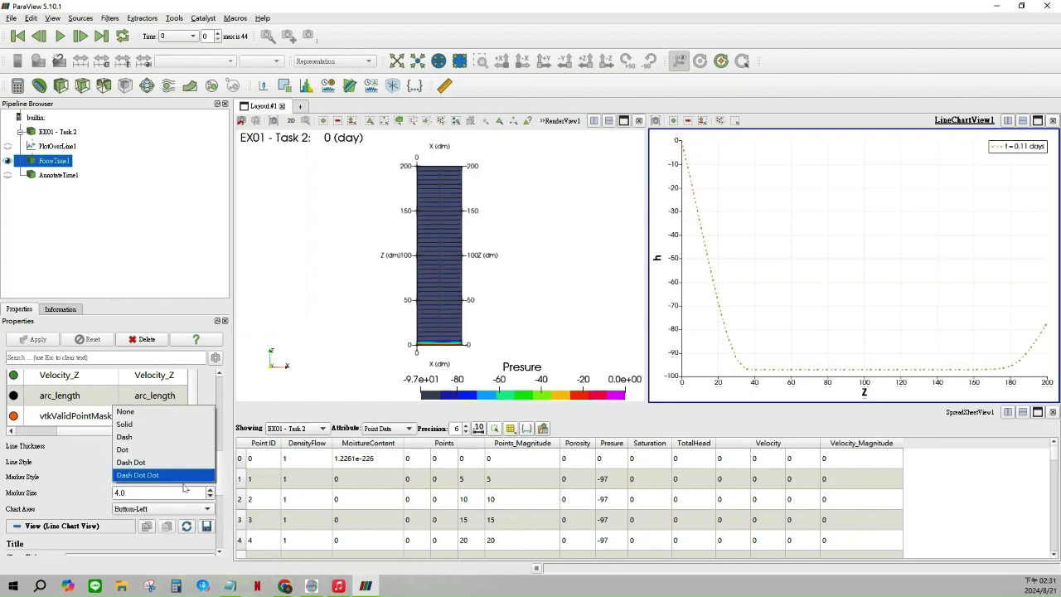
pyautogui.click(181, 487)
pyautogui.click(169, 460)
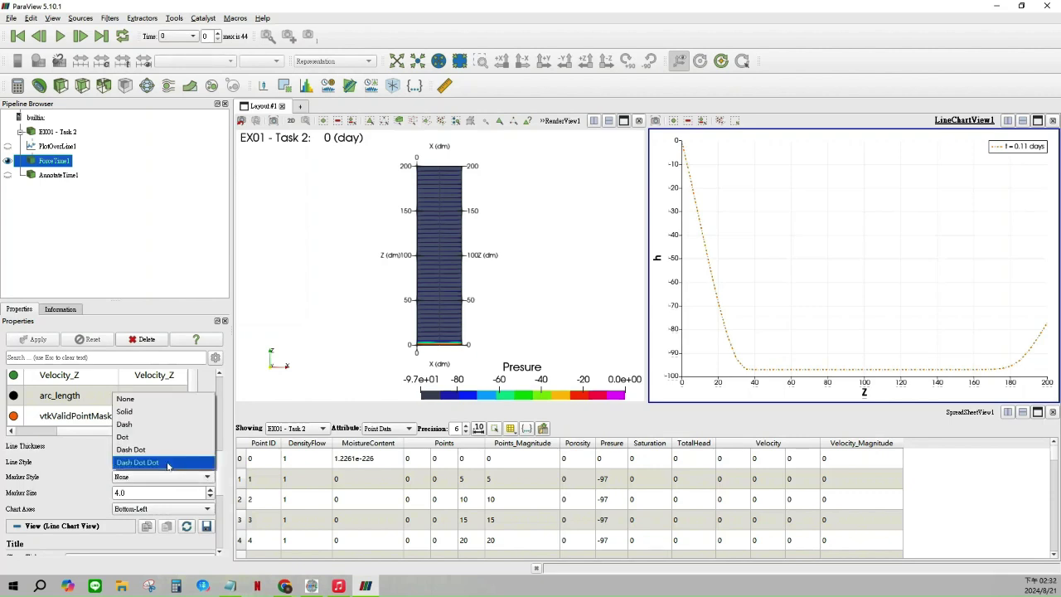
pyautogui.click(145, 425)
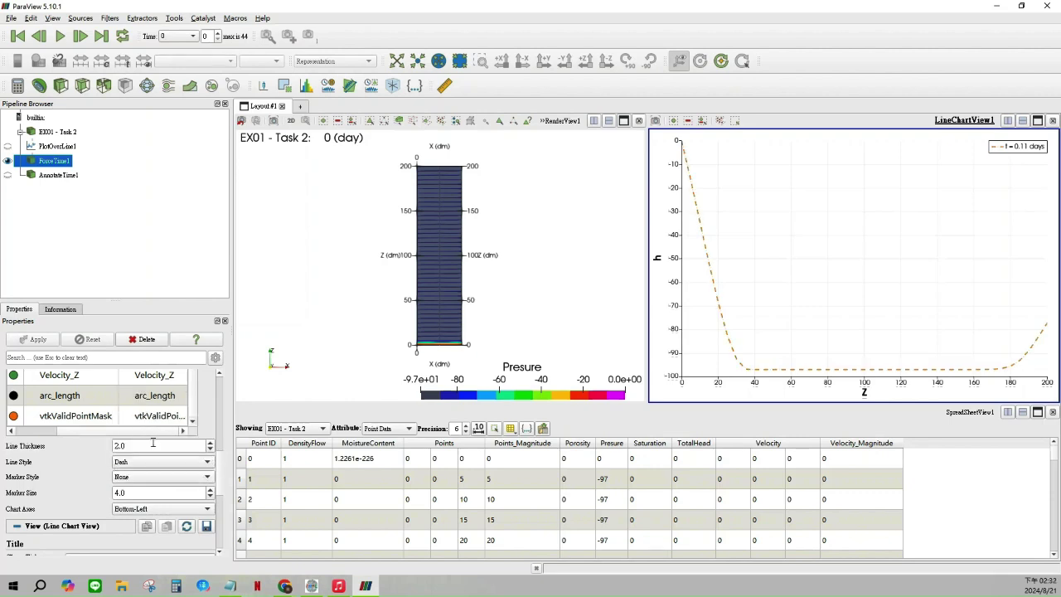
# Try the Cross, Plus and Square markers on the t = 0.11 days curve, and check its marker size setting
pyautogui.click(162, 477)
pyautogui.click(163, 478)
pyautogui.click(162, 478)
pyautogui.click(154, 490)
pyautogui.click(155, 478)
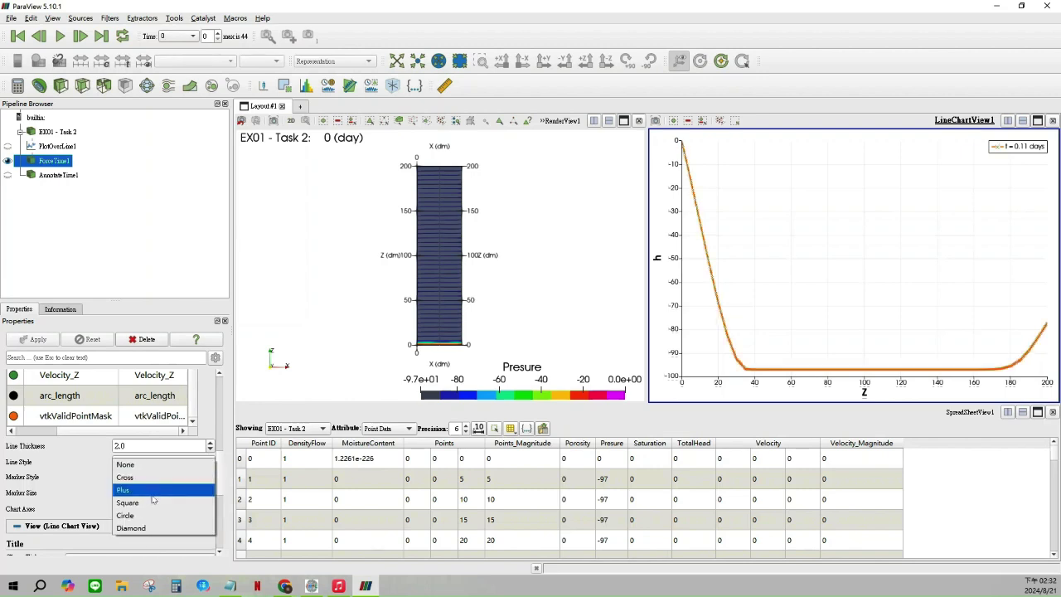
pyautogui.click(153, 495)
pyautogui.click(154, 479)
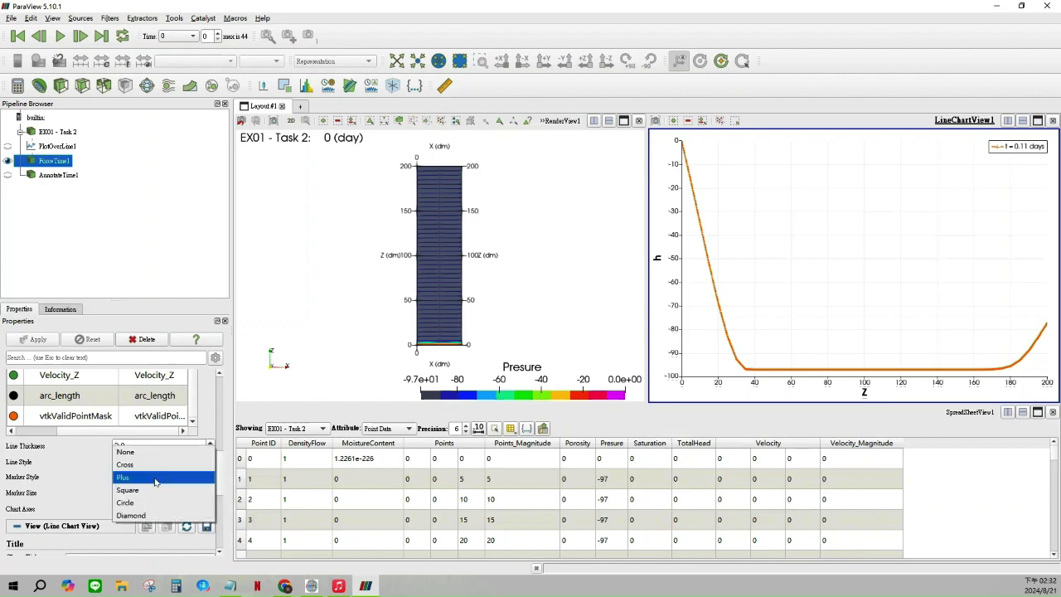
pyautogui.click(155, 490)
pyautogui.click(157, 478)
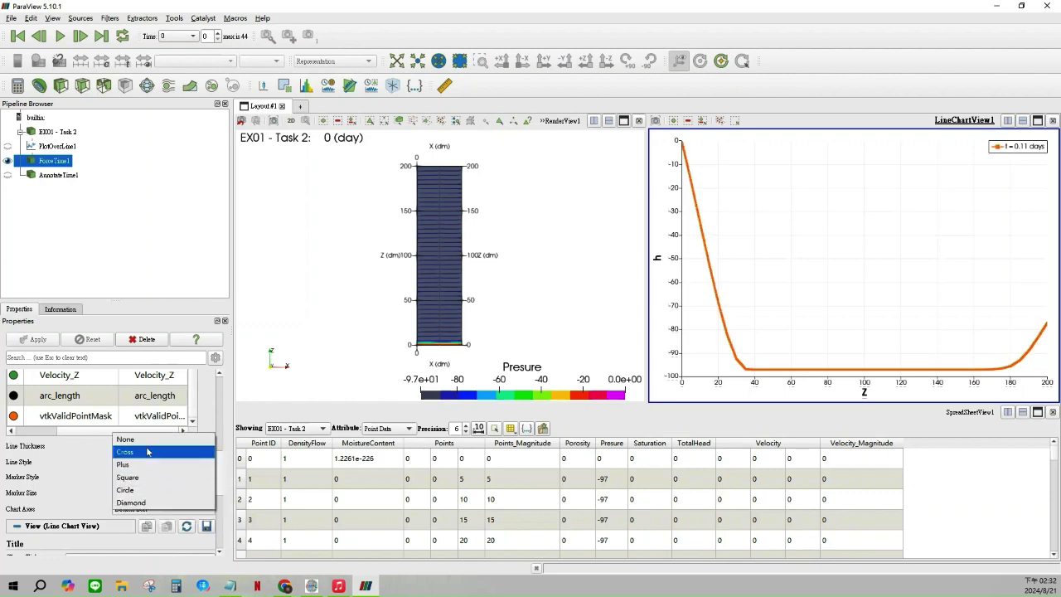
pyautogui.click(141, 439)
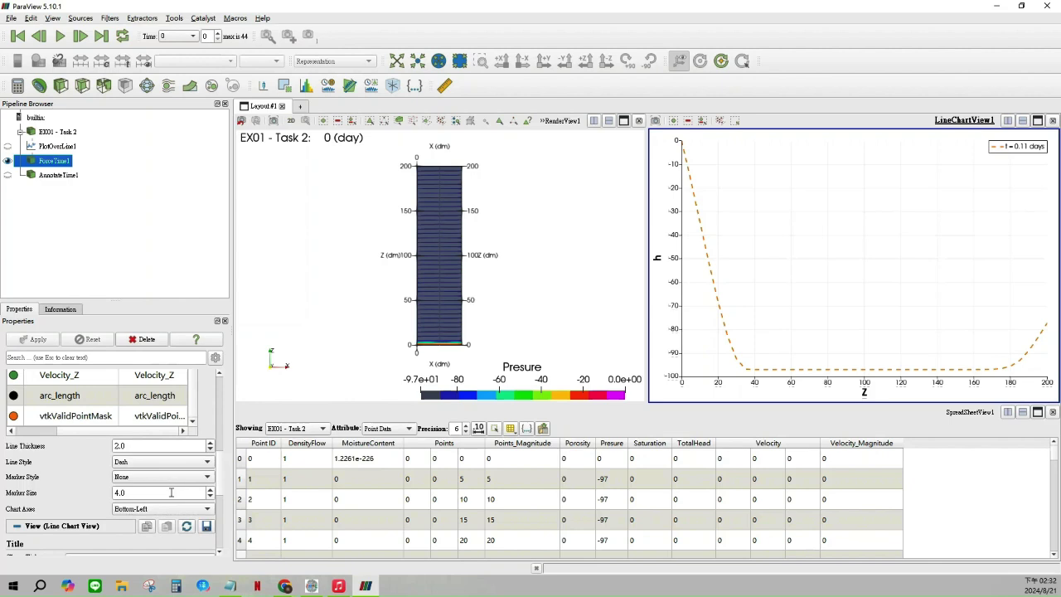
pyautogui.click(210, 496)
pyautogui.click(211, 496)
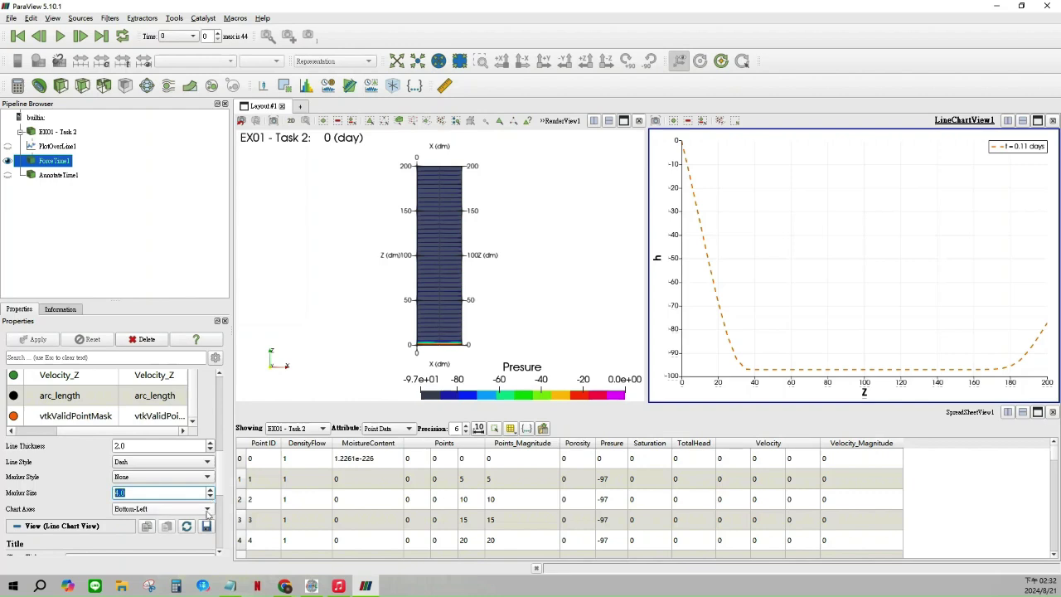
# Try the Bottom-Right and Top-Right chart axes for the t = 0.11 days curve
pyautogui.click(208, 510)
pyautogui.click(189, 520)
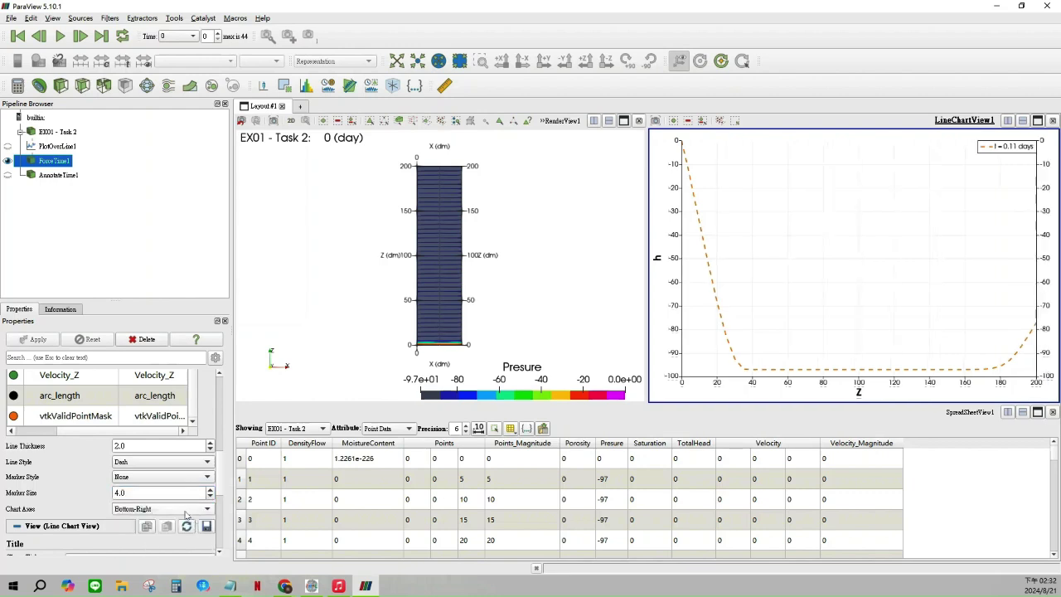
pyautogui.click(174, 509)
pyautogui.click(168, 523)
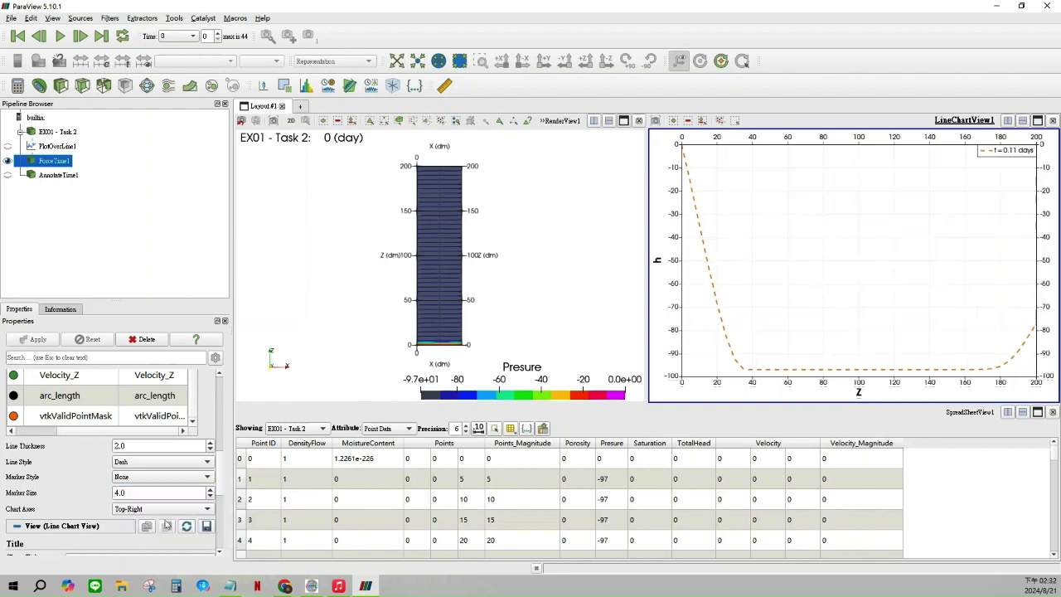
pyautogui.click(166, 509)
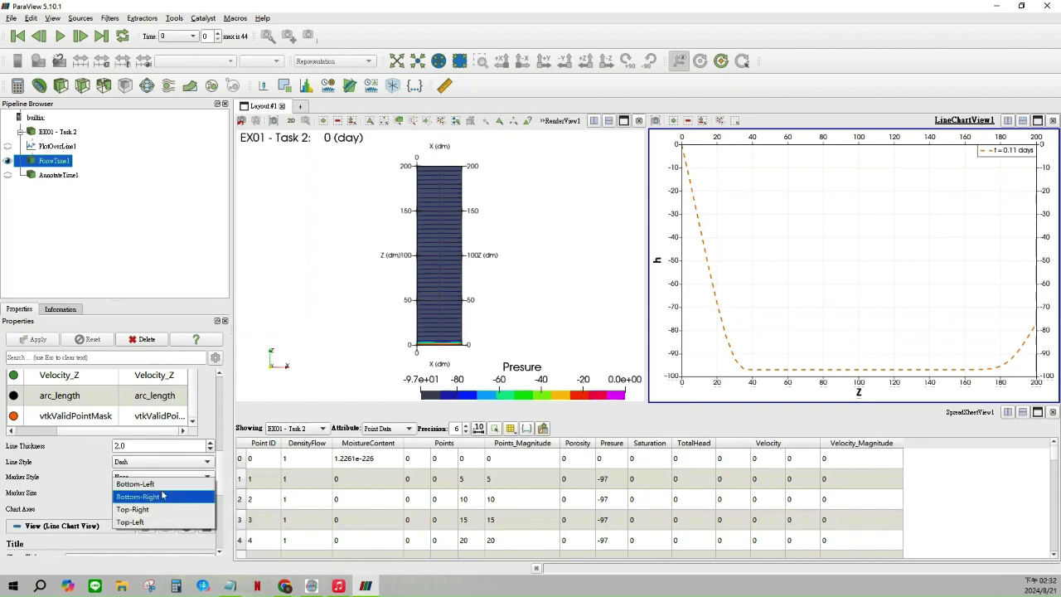
pyautogui.click(162, 486)
# Return the t = 0.11 days curve to the Bottom-Left chart axes and look over the line chart view settings
pyautogui.scroll(-4, 85, 448)
pyautogui.scroll(-10, 83, 457)
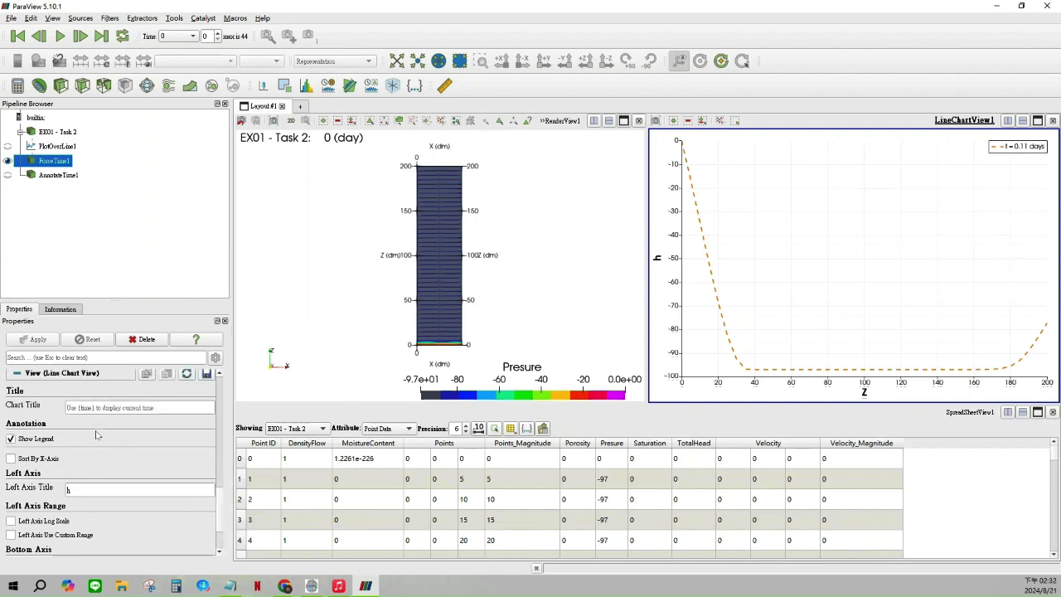
pyautogui.scroll(4, 83, 404)
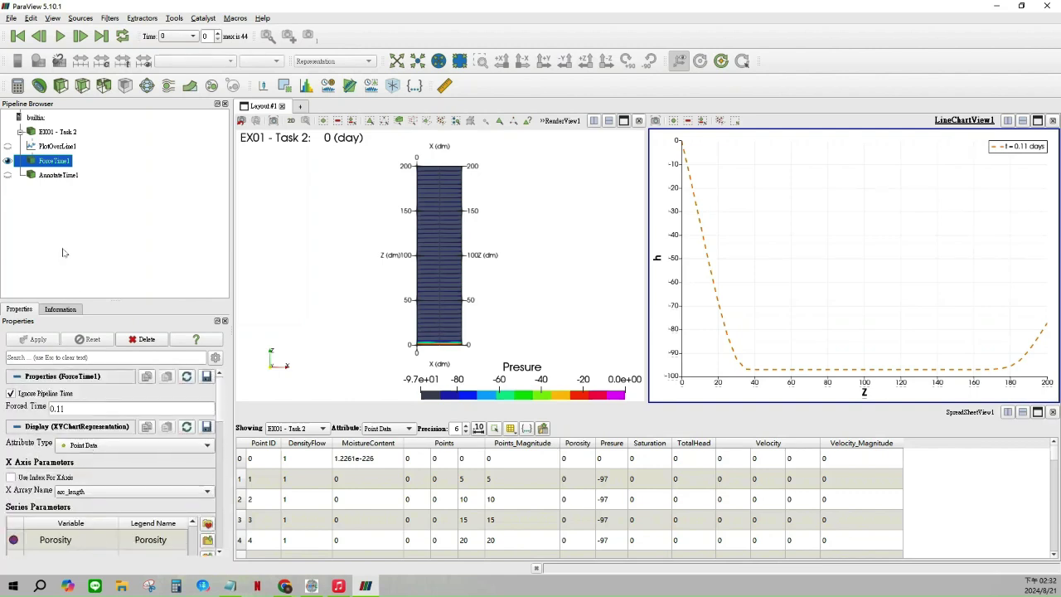
# Add a second Force Time filter to PlotOverLine1 with a forced time of 1.3 and display it in the line chart
pyautogui.doubleClick(41, 160)
pyautogui.click(51, 146)
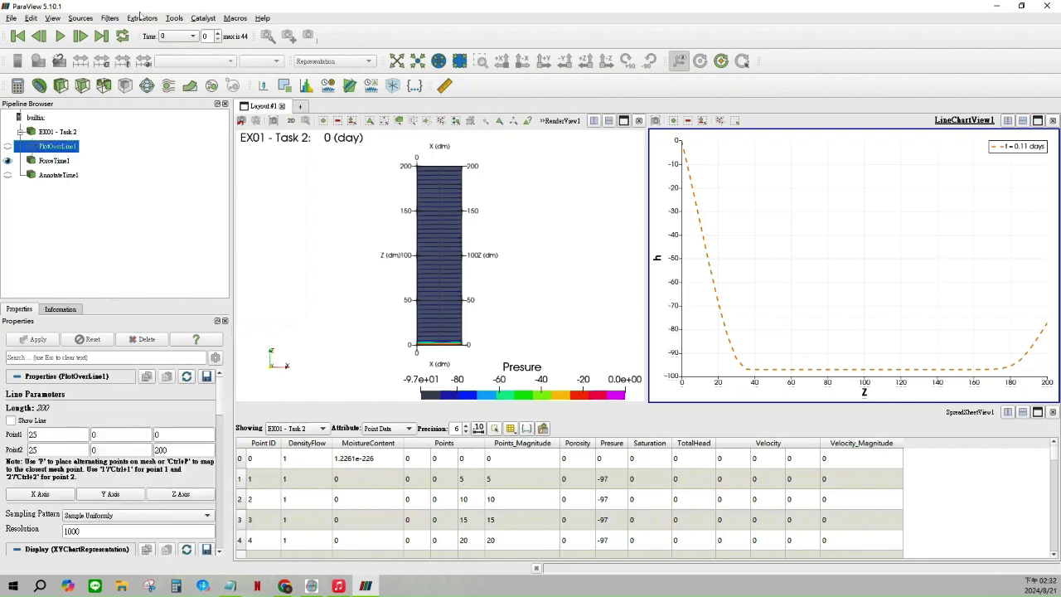
pyautogui.click(113, 19)
pyautogui.moveTo(218, 194)
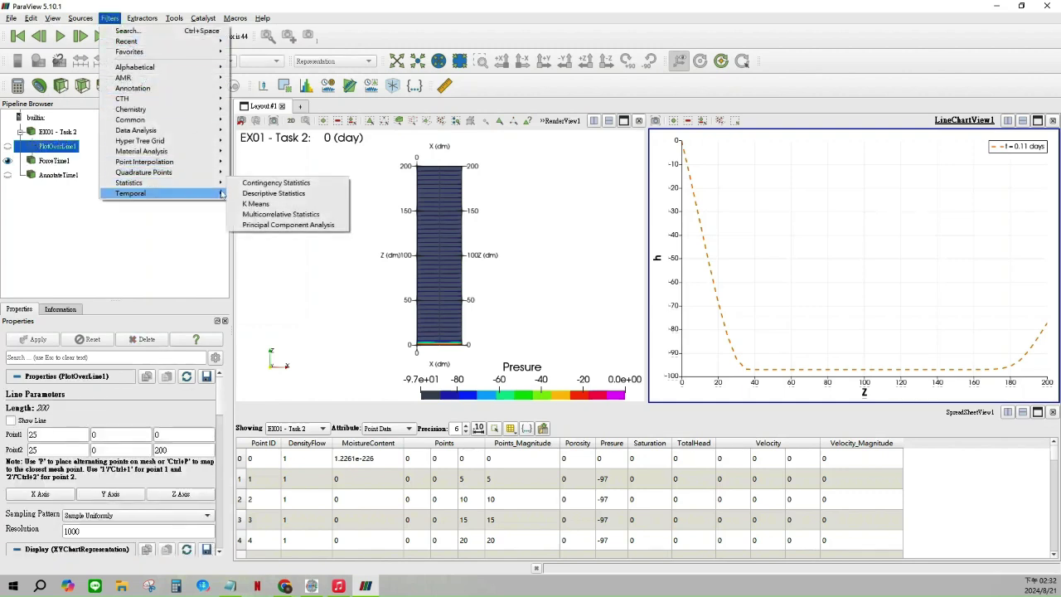
pyautogui.click(261, 225)
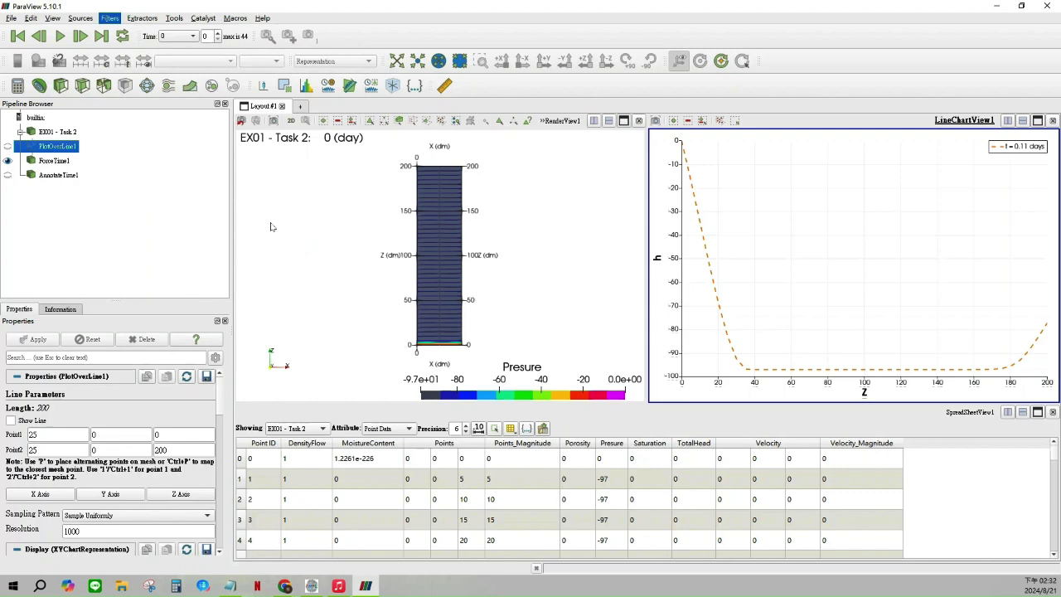
pyautogui.doubleClick(109, 404)
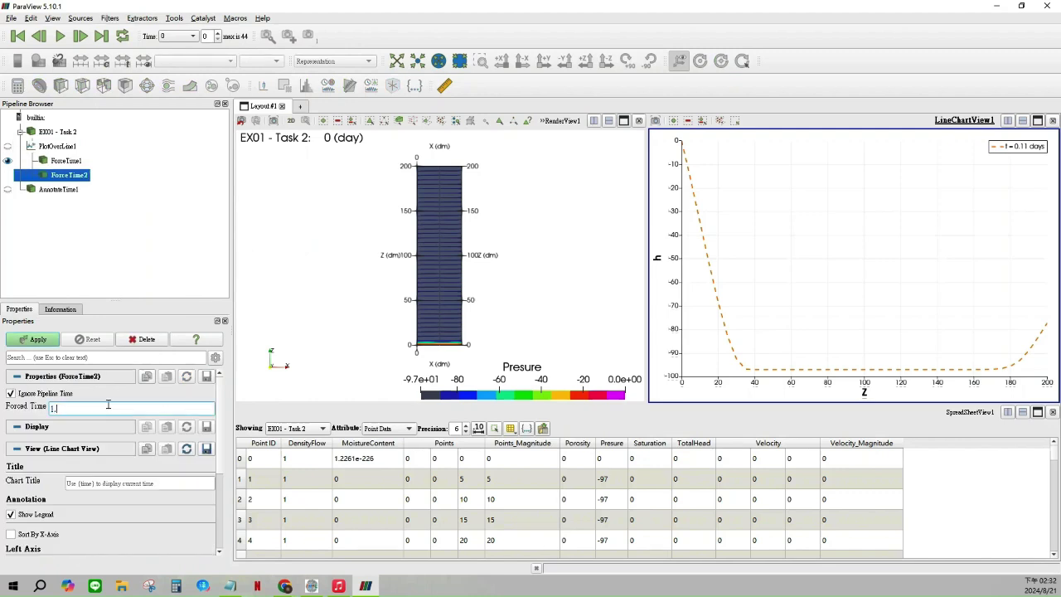
pyautogui.scroll(-5, 108, 404)
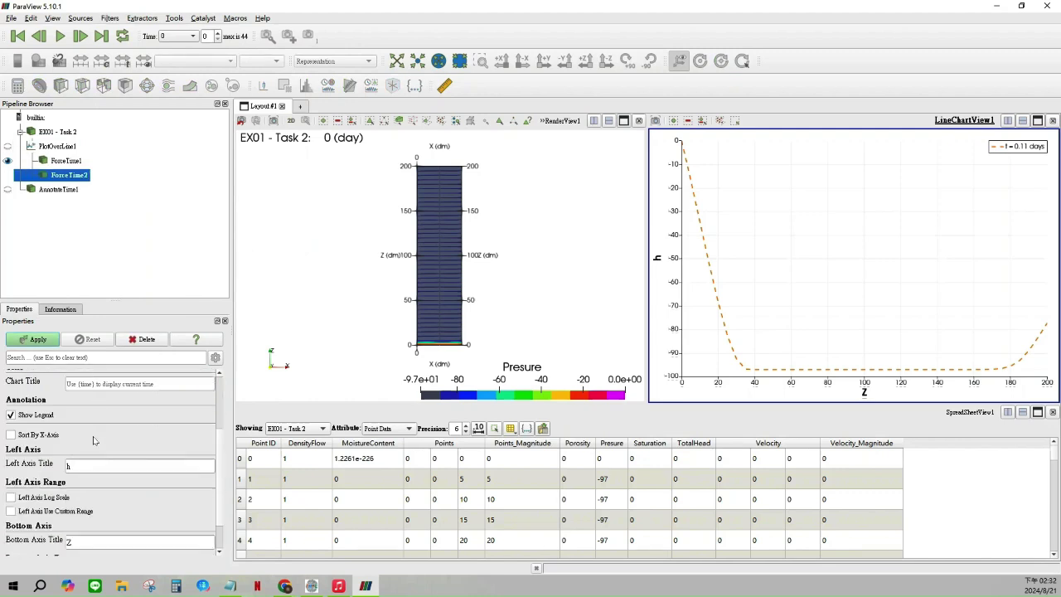
pyautogui.scroll(5, 95, 440)
pyautogui.scroll(1, 95, 440)
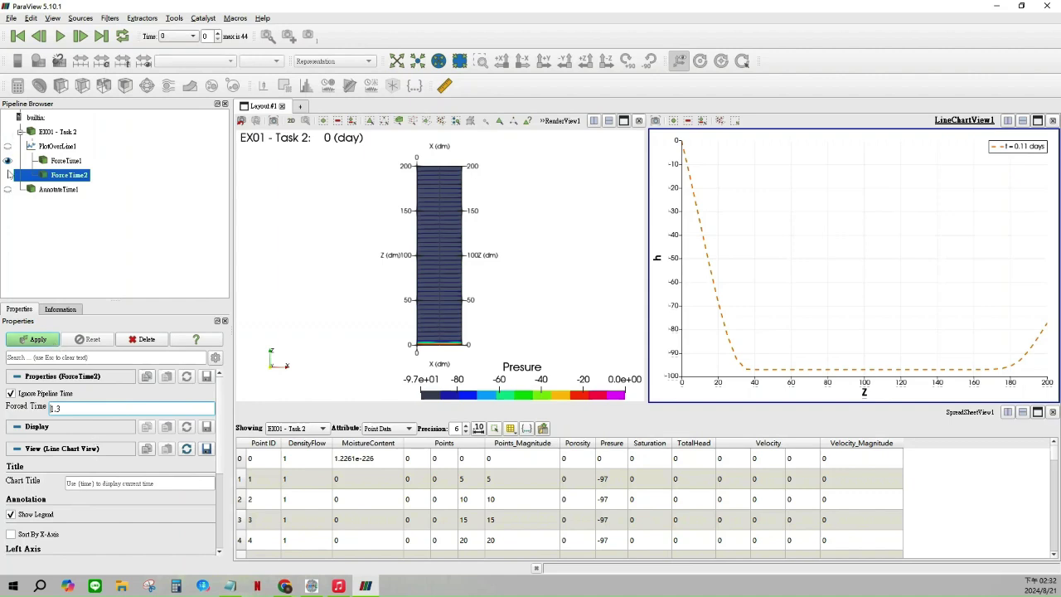
pyautogui.click(7, 175)
pyautogui.click(35, 340)
# Hide all series of the second Force Time plot except Presure
pyautogui.scroll(-3, 27, 424)
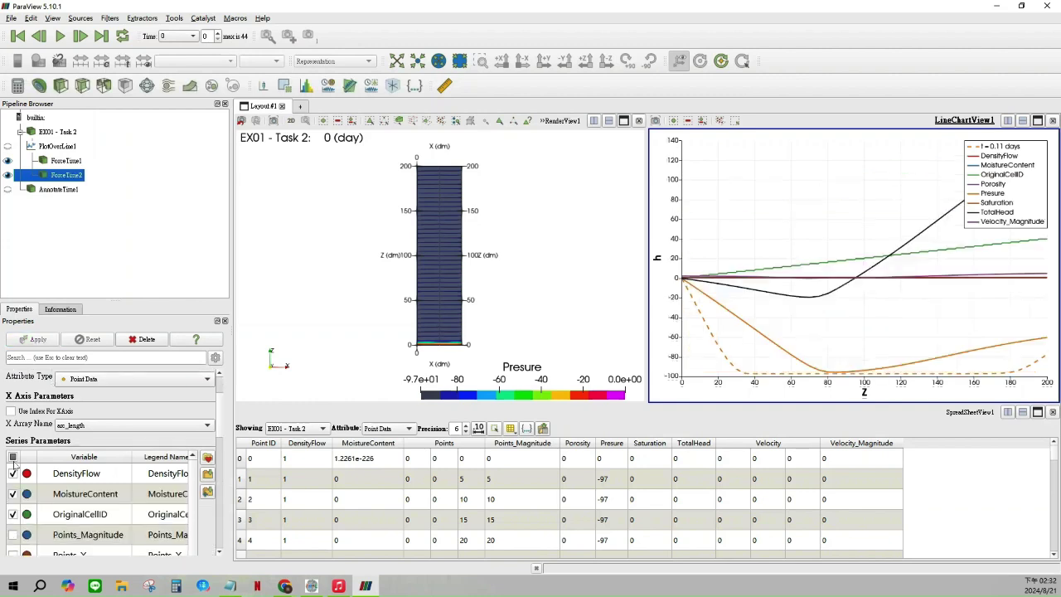
pyautogui.click(14, 457)
pyautogui.click(14, 457)
pyautogui.scroll(-3, 60, 496)
pyautogui.click(60, 496)
pyautogui.click(12, 494)
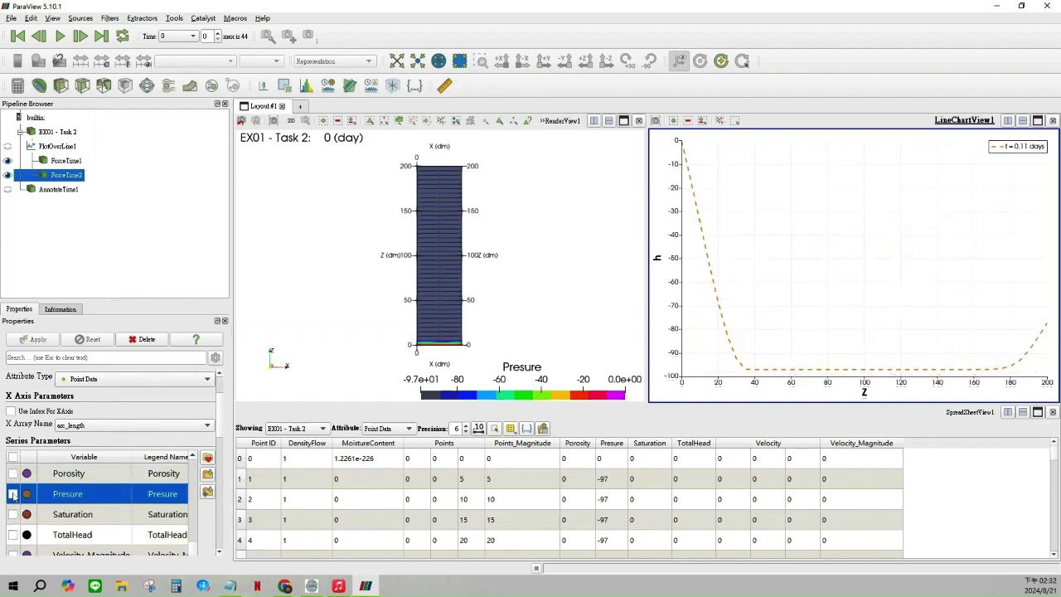
# Rename the second plot's Presure legend entry to "t = 1.3 days"
pyautogui.doubleClick(164, 494)
pyautogui.write('t = 0.11 days')
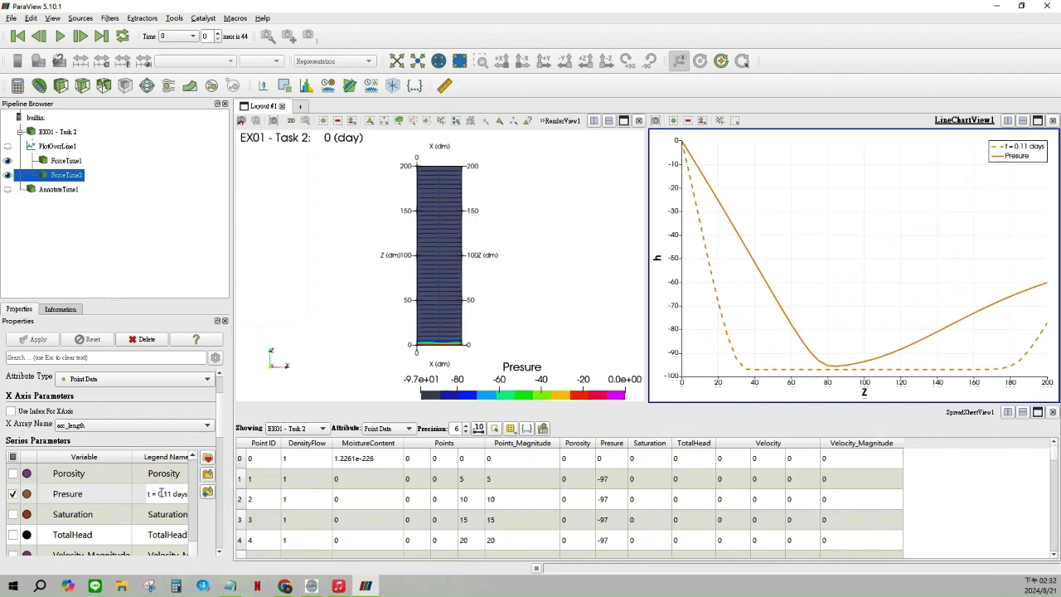
pyautogui.moveTo(158, 494); pyautogui.dragTo(170, 494)
pyautogui.write('1.3')
pyautogui.press('Return')
# Widen the properties area and close the spreadsheet view to enlarge the column and chart views
pyautogui.scroll(-2, 178, 441)
pyautogui.scroll(-1, 179, 440)
pyautogui.moveTo(233, 449); pyautogui.dragTo(290, 449)
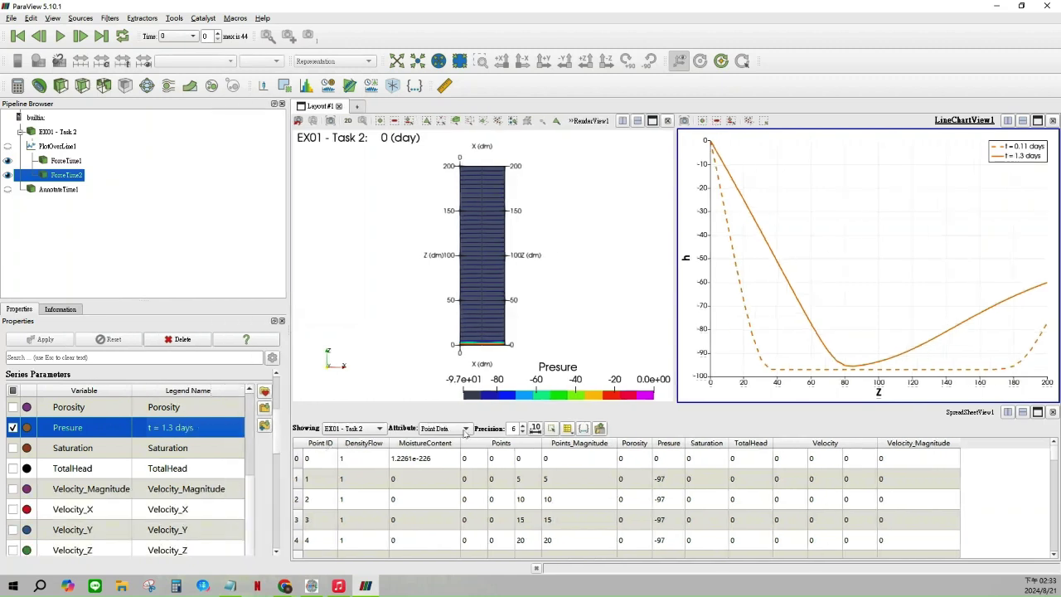
pyautogui.click(1053, 412)
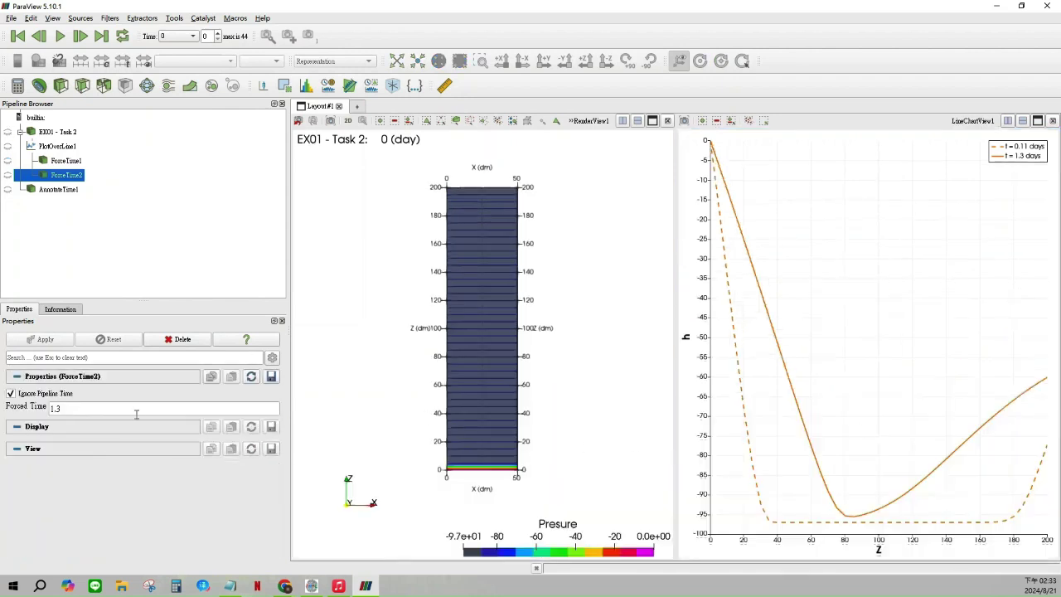
pyautogui.hotkey('ctrl', 'z')
pyautogui.click(763, 164)
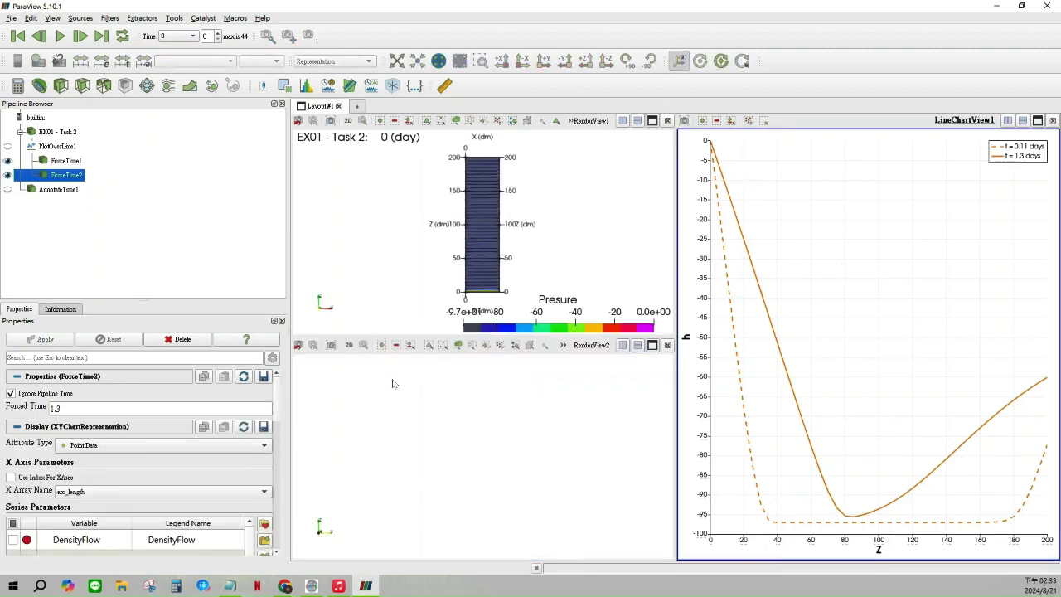
pyautogui.click(552, 461)
pyautogui.click(667, 345)
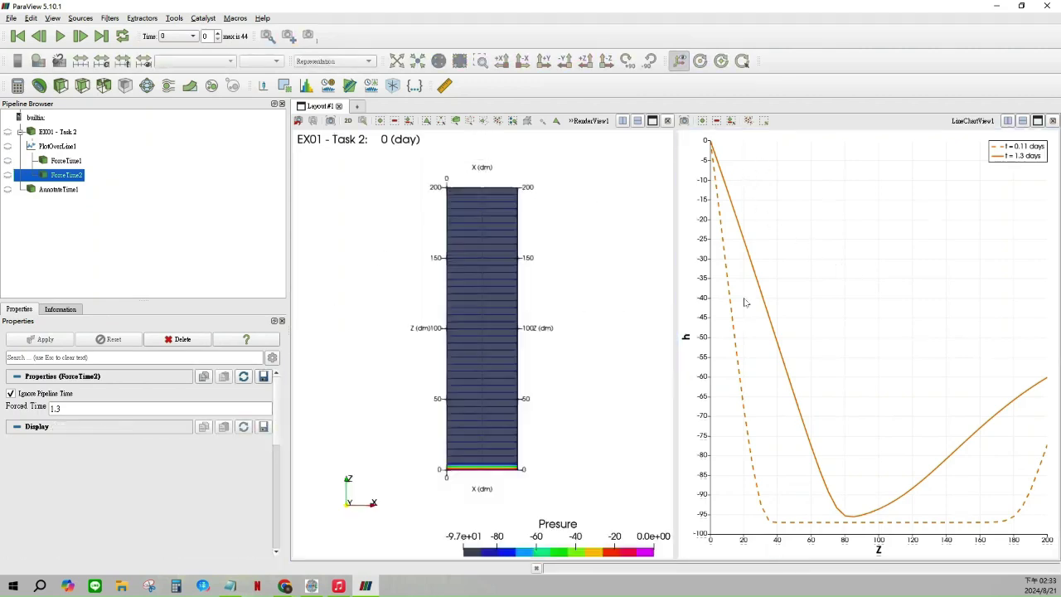
# Make the line chart the active view and look over the second Force Time plot's display settings
pyautogui.click(817, 249)
pyautogui.scroll(-3, 69, 402)
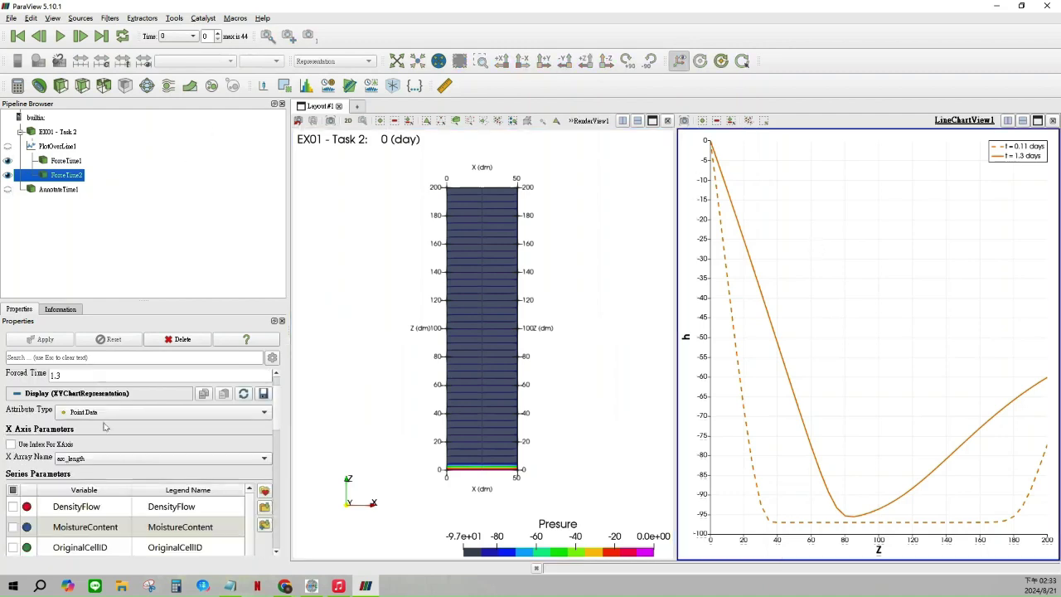
pyautogui.scroll(3, 69, 402)
pyautogui.scroll(-10, 93, 420)
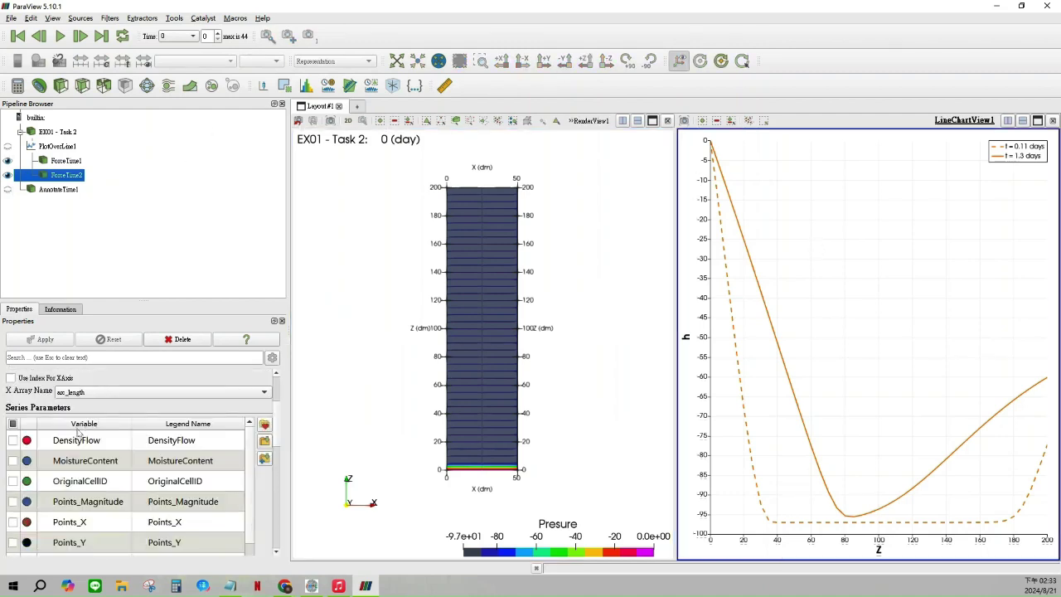
pyautogui.scroll(10, 106, 465)
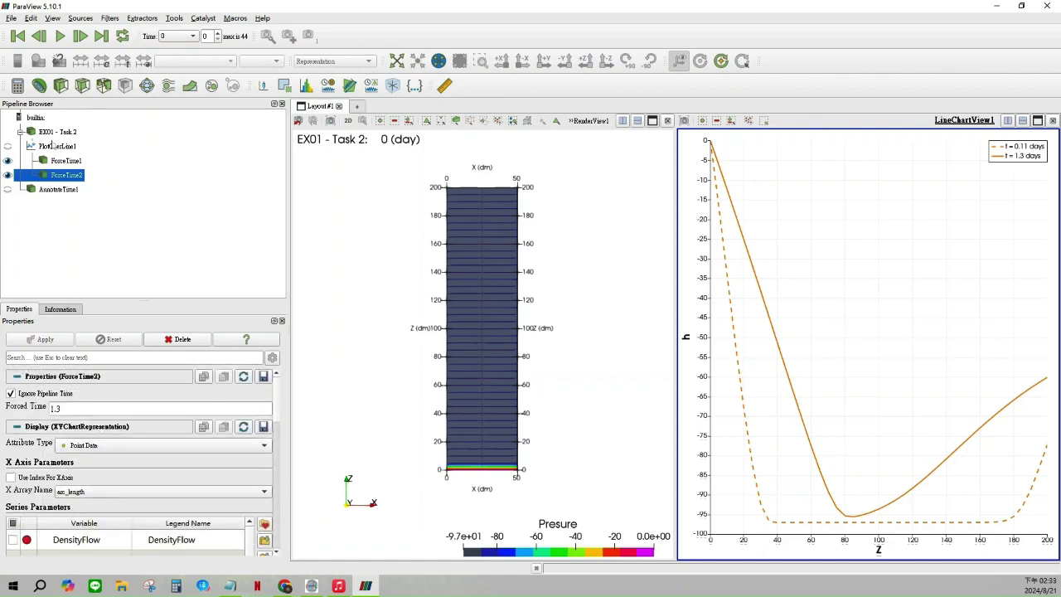
# Add a third Force Time filter to PlotOverLine1 with a forced time of 2.96 and display it in the line chart
pyautogui.click(54, 146)
pyautogui.click(55, 146)
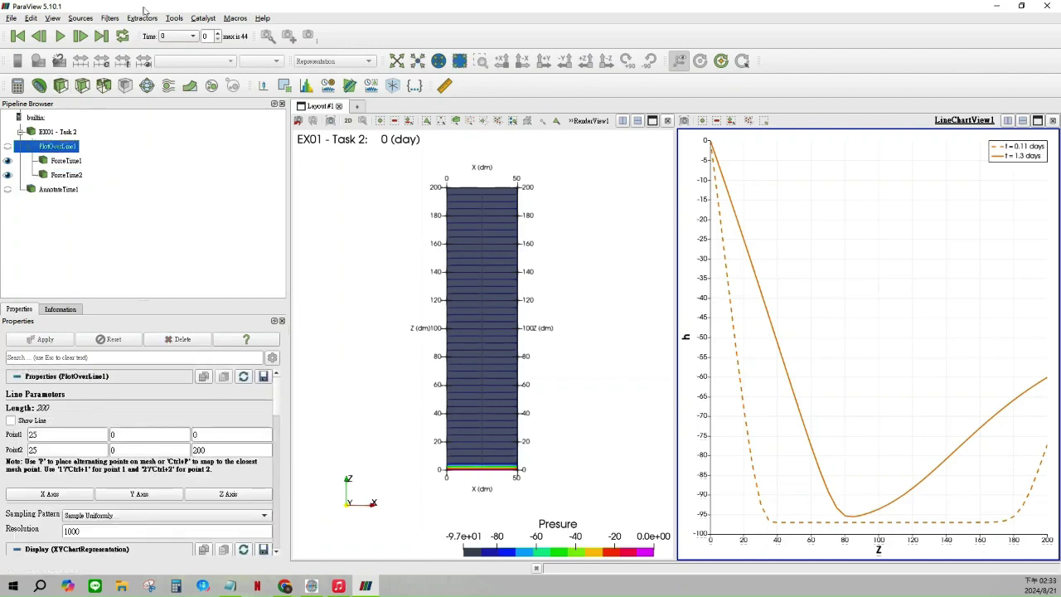
pyautogui.click(109, 17)
pyautogui.moveTo(193, 200)
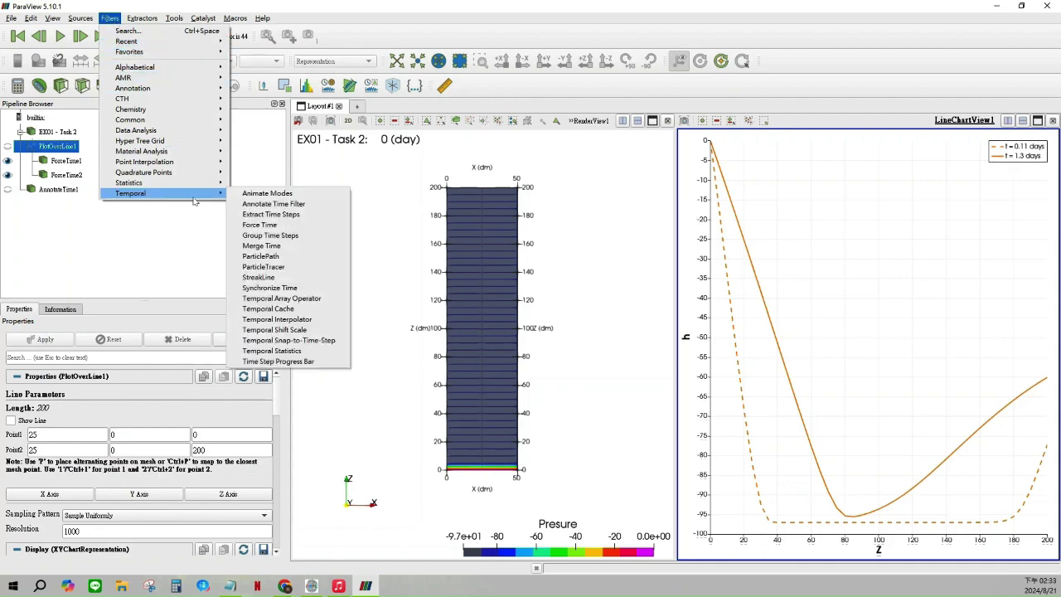
pyautogui.click(264, 222)
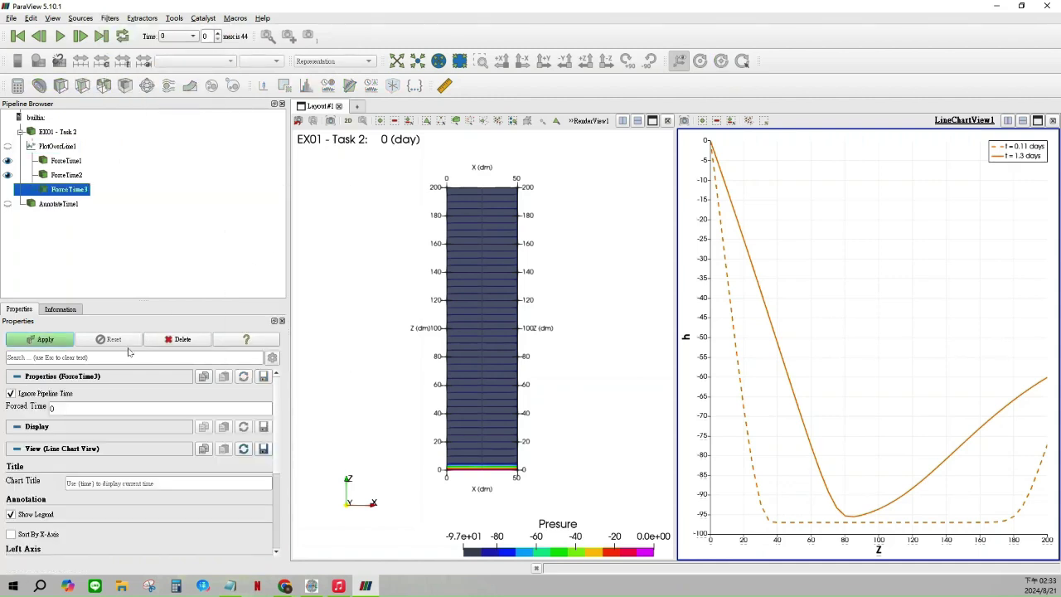
pyautogui.doubleClick(125, 408)
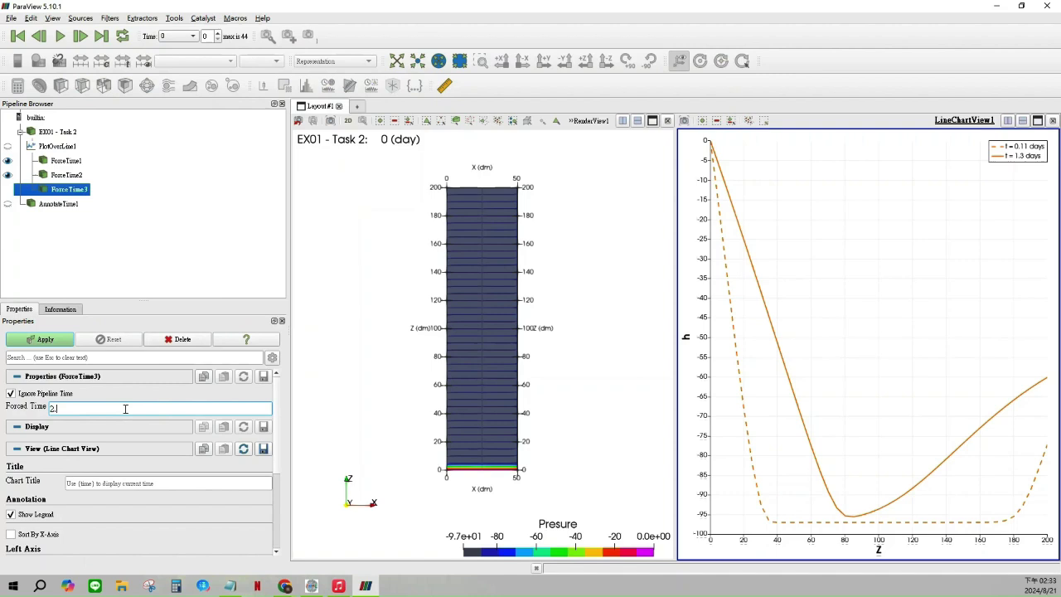
pyautogui.scroll(-5, 118, 425)
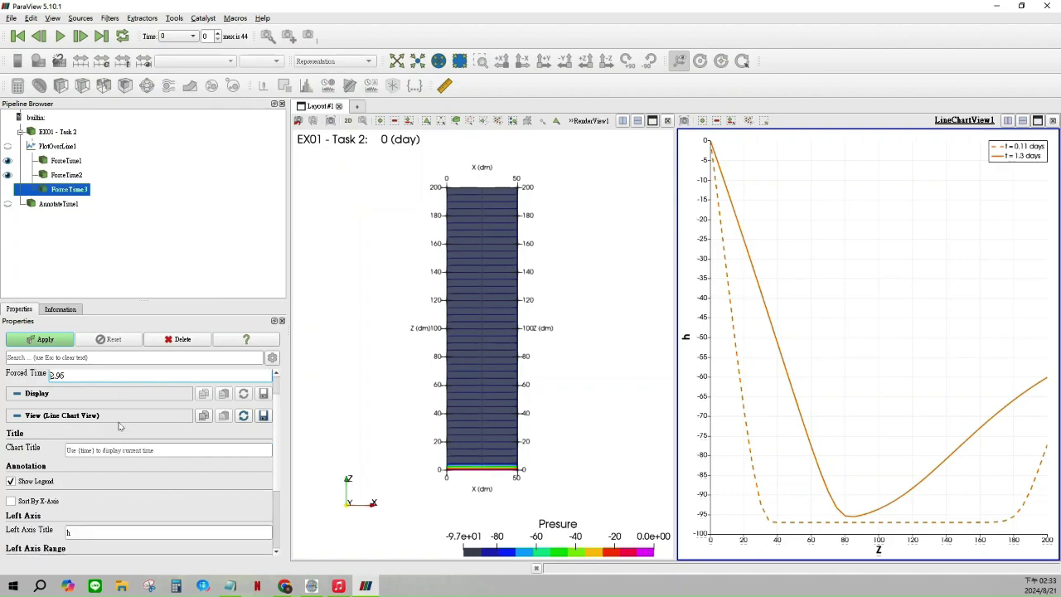
pyautogui.scroll(5, 120, 464)
pyautogui.scroll(1, 103, 397)
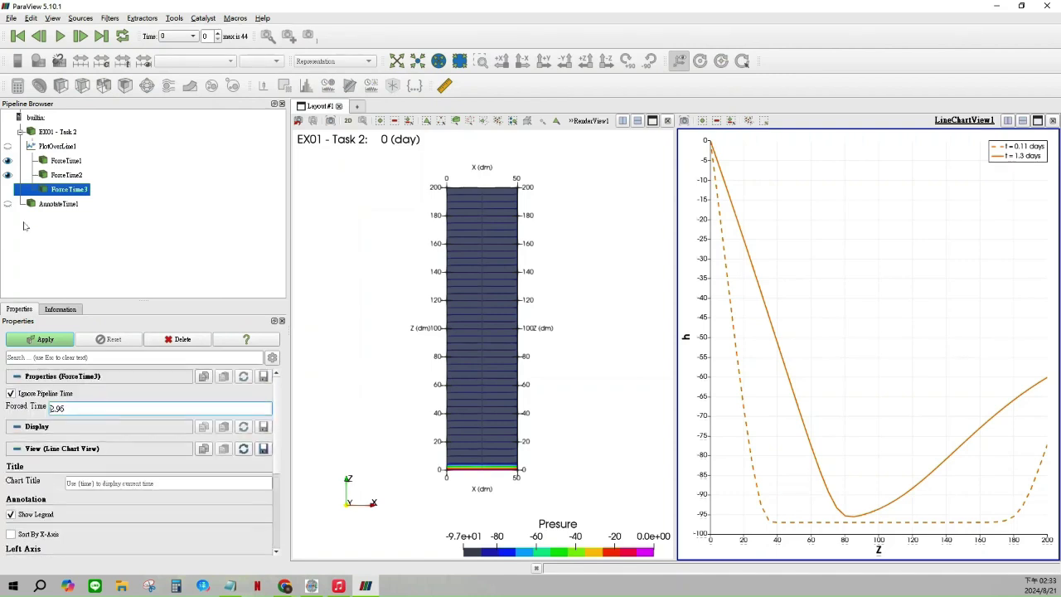
pyautogui.click(9, 189)
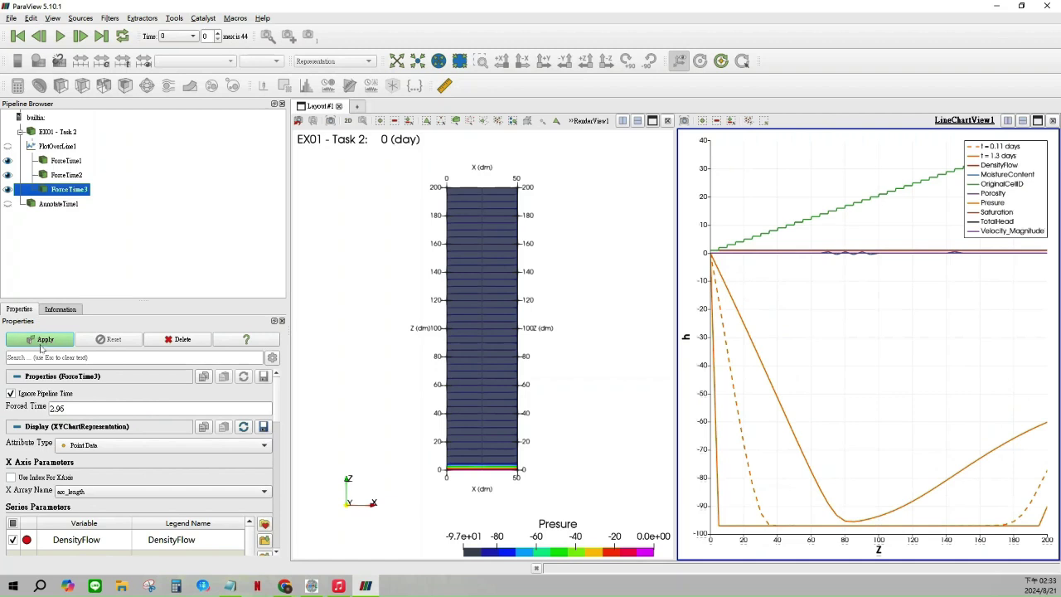
pyautogui.click(42, 347)
# Clear all series of the third Force Time plot and show only Presure
pyautogui.scroll(-2, 49, 409)
pyautogui.click(14, 458)
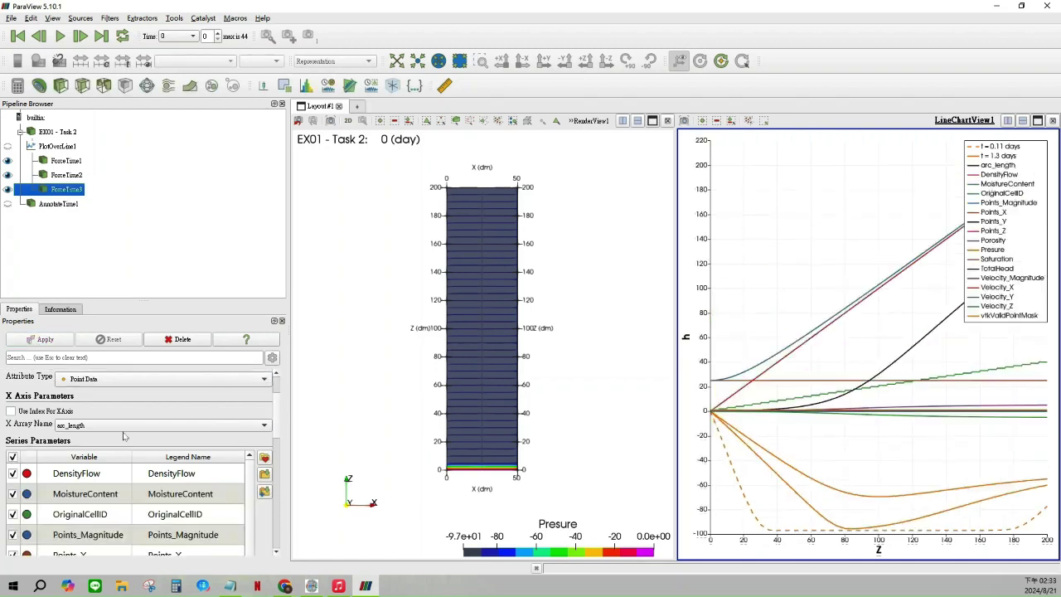
pyautogui.click(14, 458)
pyautogui.scroll(-3, 83, 506)
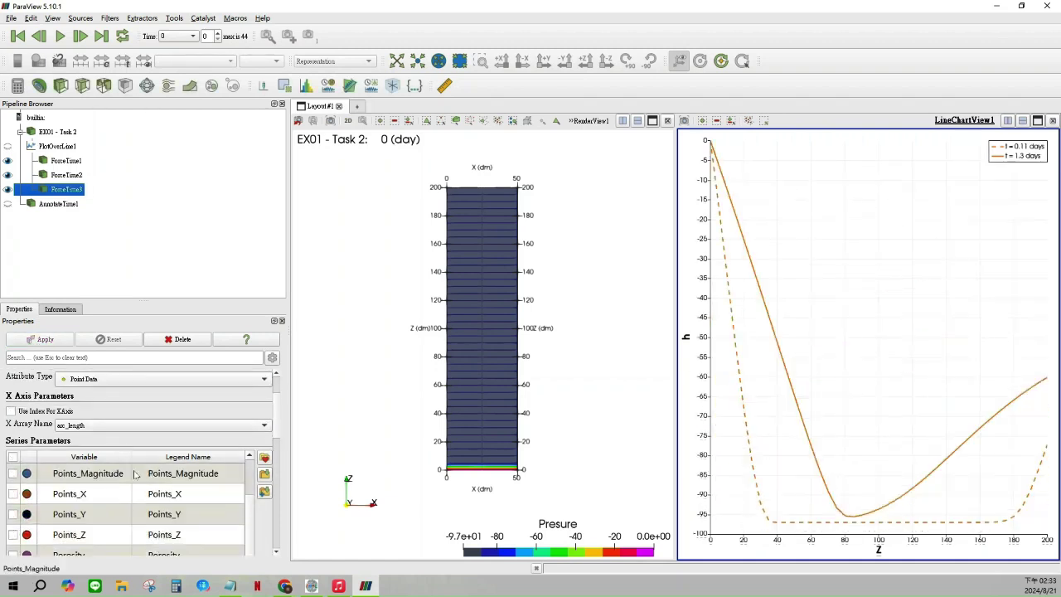
pyautogui.click(13, 494)
pyautogui.click(13, 493)
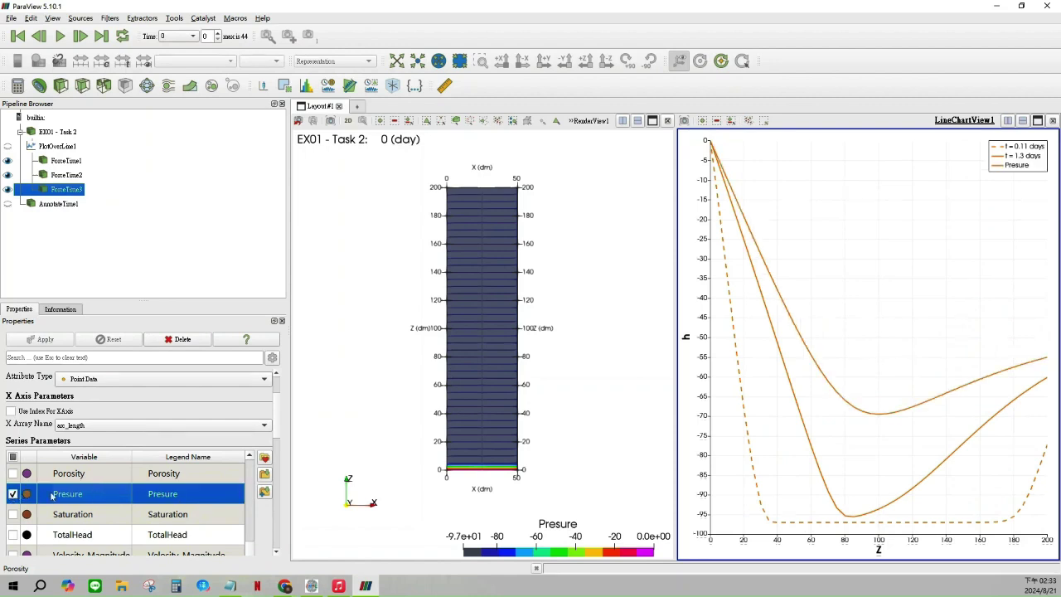
# Rename the third plot's Presure legend entry to "t = 2.96 days"
pyautogui.doubleClick(176, 494)
pyautogui.write('t = 0.11 days')
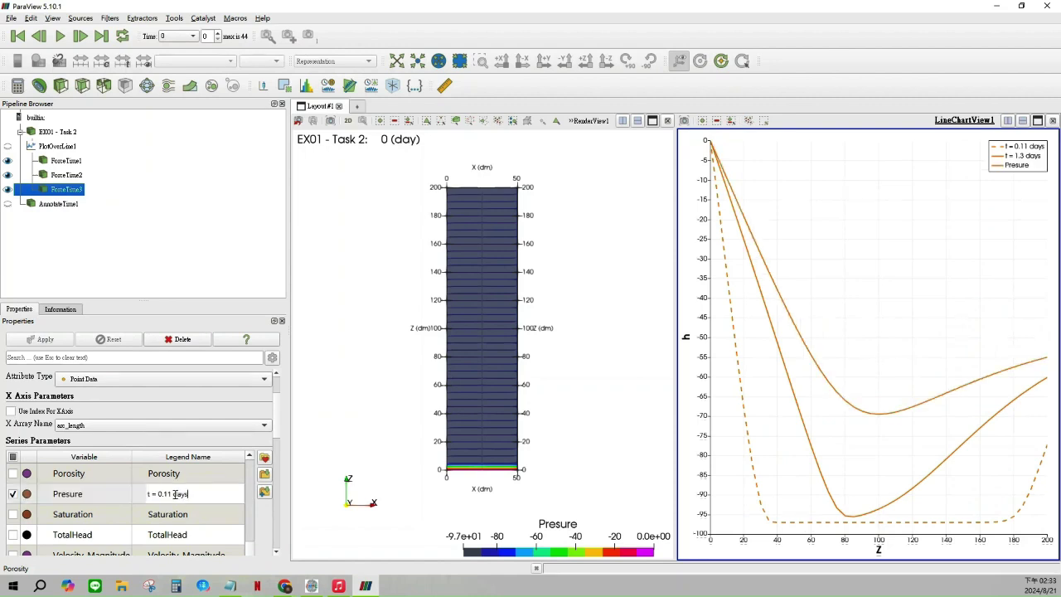
pyautogui.moveTo(170, 493); pyautogui.dragTo(157, 494)
pyautogui.write('2.96')
pyautogui.press('Return')
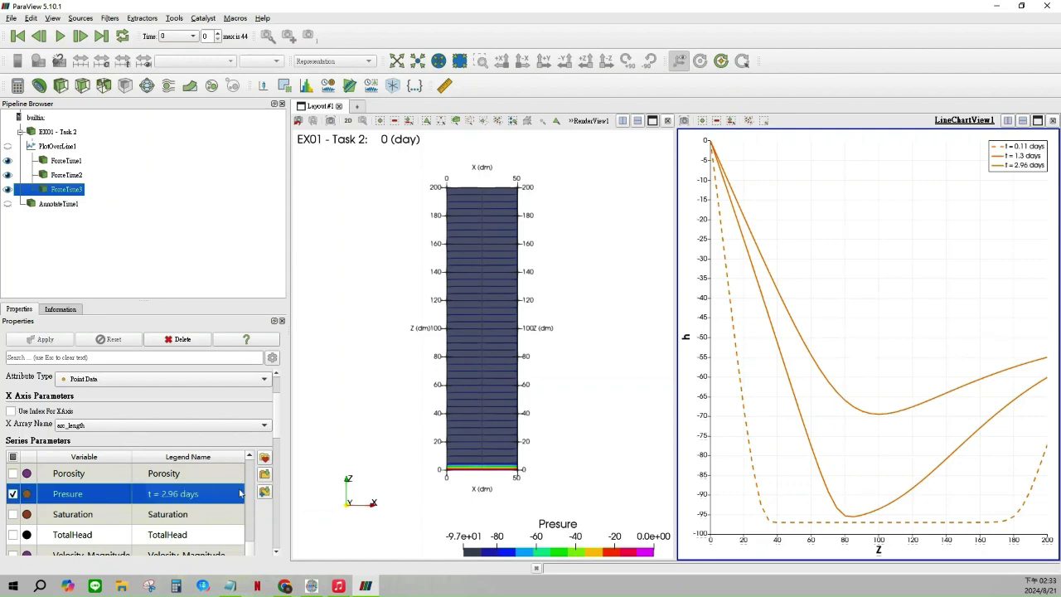
# Try the Dot line style on the t = 2.96 days curve, and set it to Dash Dot
pyautogui.scroll(-4, 237, 491)
pyautogui.scroll(3, 187, 486)
pyautogui.scroll(-8, 188, 486)
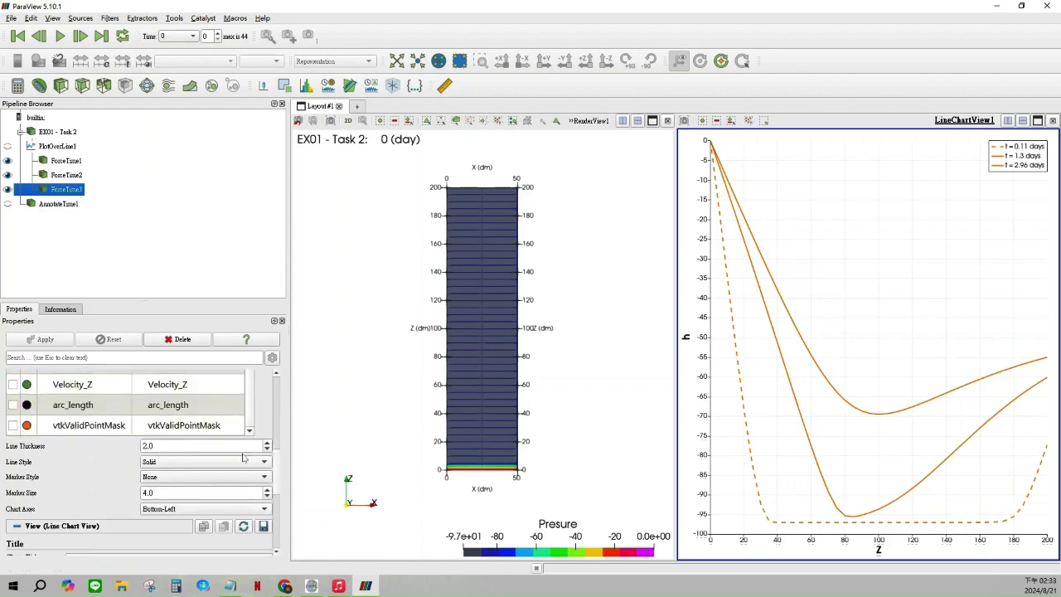
pyautogui.click(244, 461)
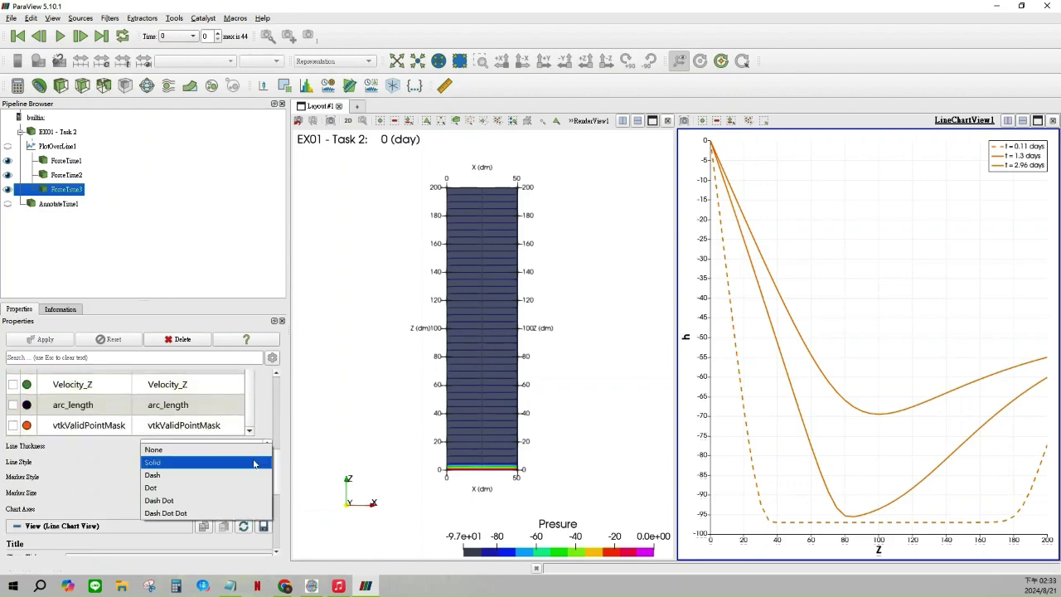
pyautogui.click(210, 486)
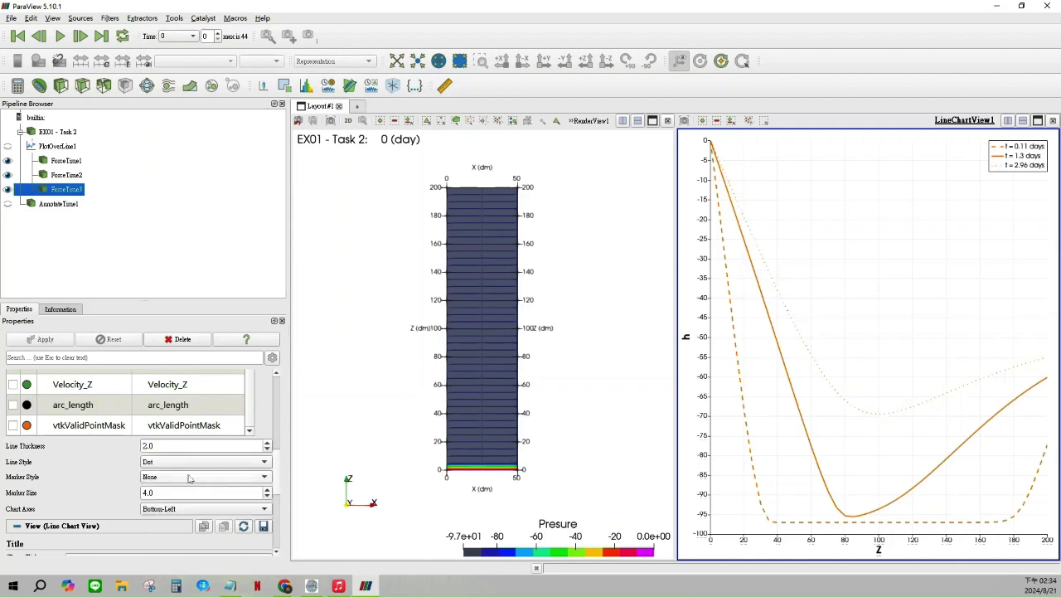
pyautogui.click(184, 462)
pyautogui.click(182, 480)
pyautogui.scroll(-1, 147, 461)
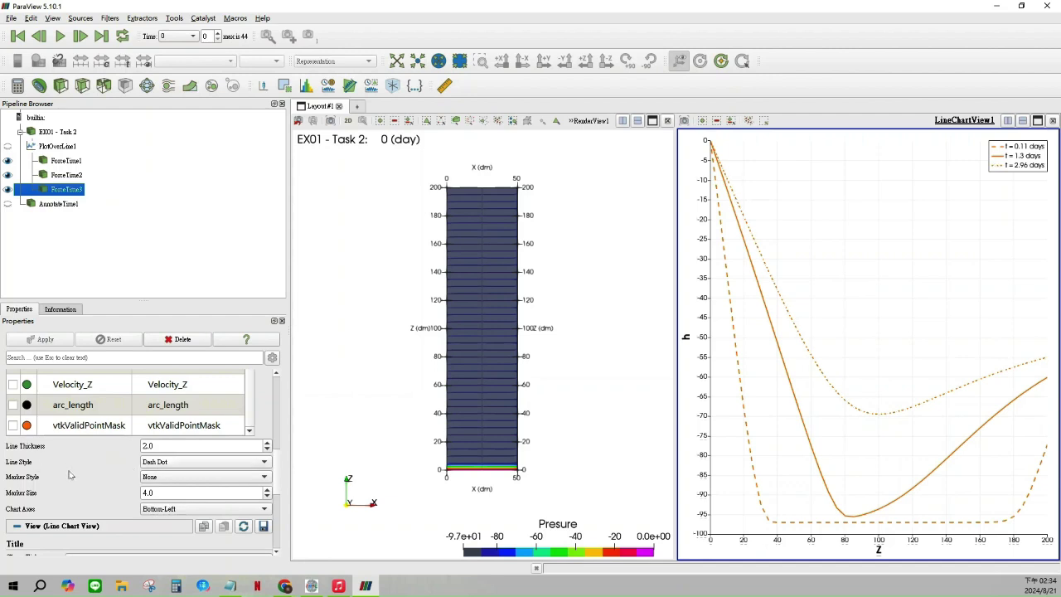
pyautogui.scroll(-1, 72, 475)
pyautogui.scroll(-1, 93, 486)
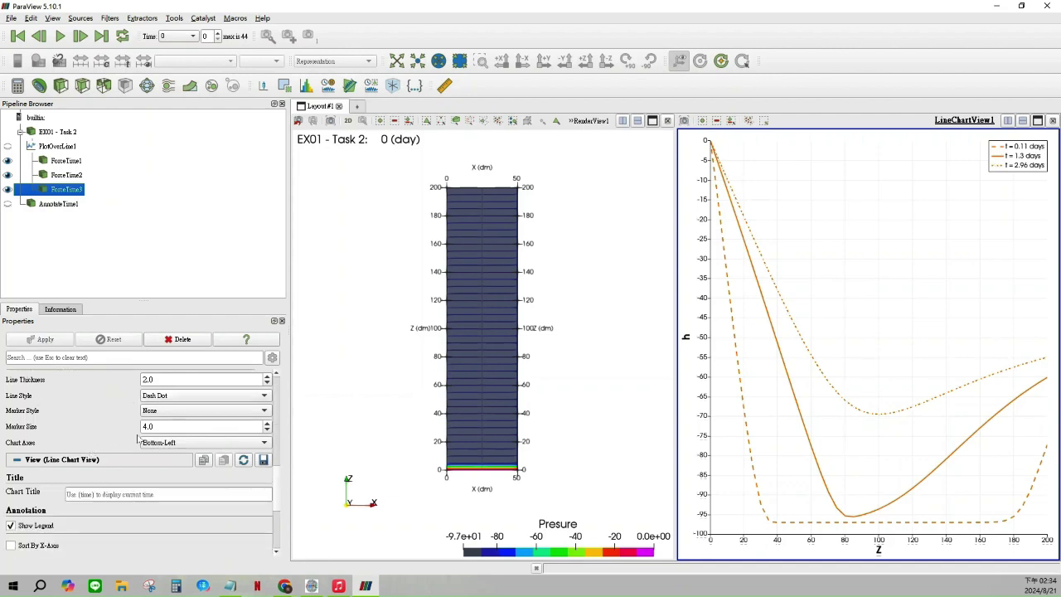
# Add a fourth Force Time filter to PlotOverLine1 with a forced time of 10 and display it in the line chart
pyautogui.scroll(-3, 120, 468)
pyautogui.scroll(-1, 119, 471)
pyautogui.scroll(10, 103, 439)
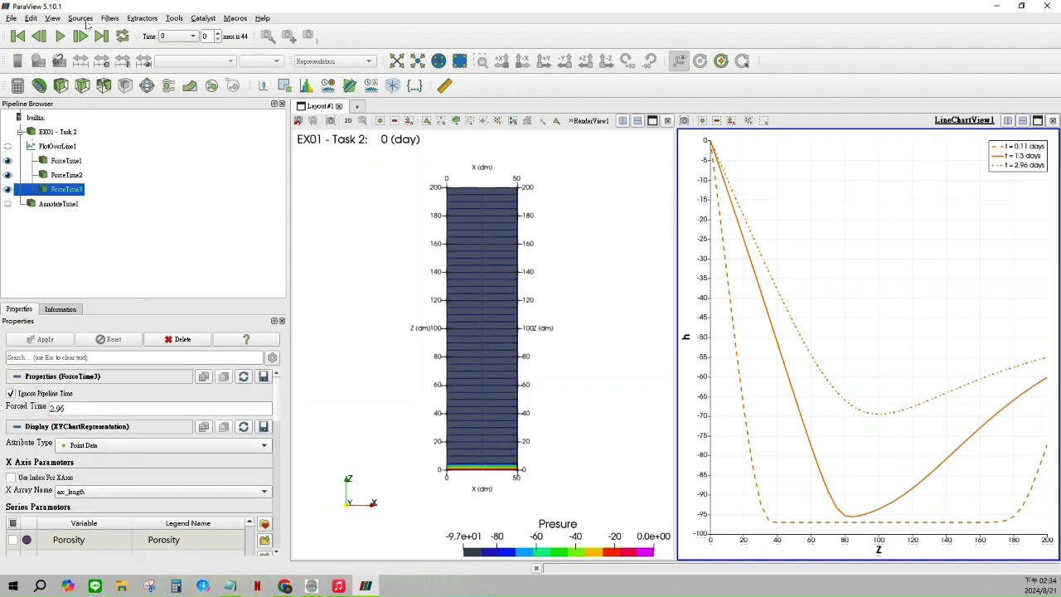
pyautogui.click(63, 146)
pyautogui.click(109, 18)
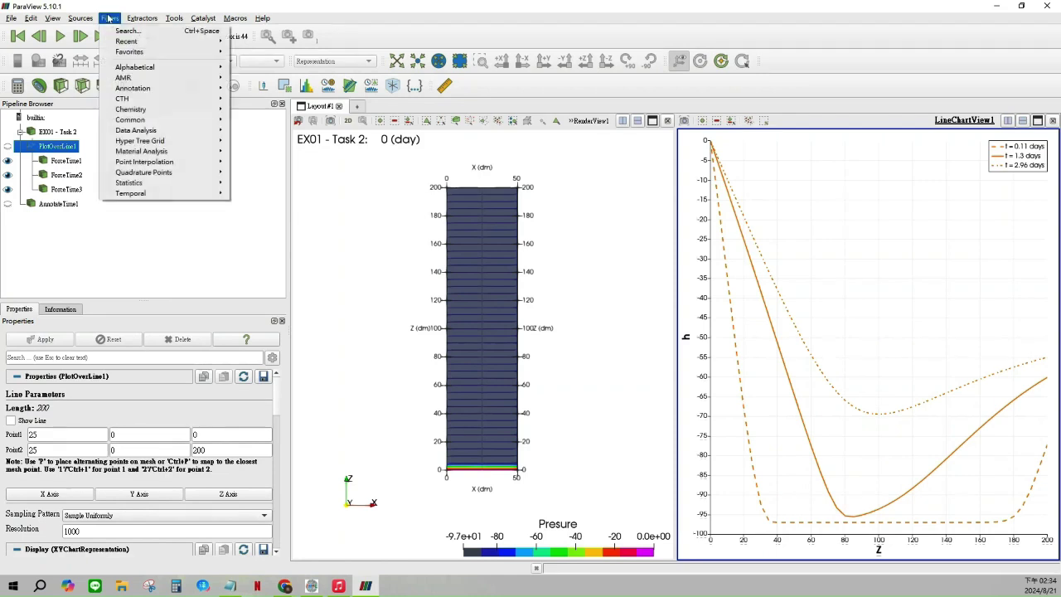
pyautogui.moveTo(133, 192)
pyautogui.click(257, 214)
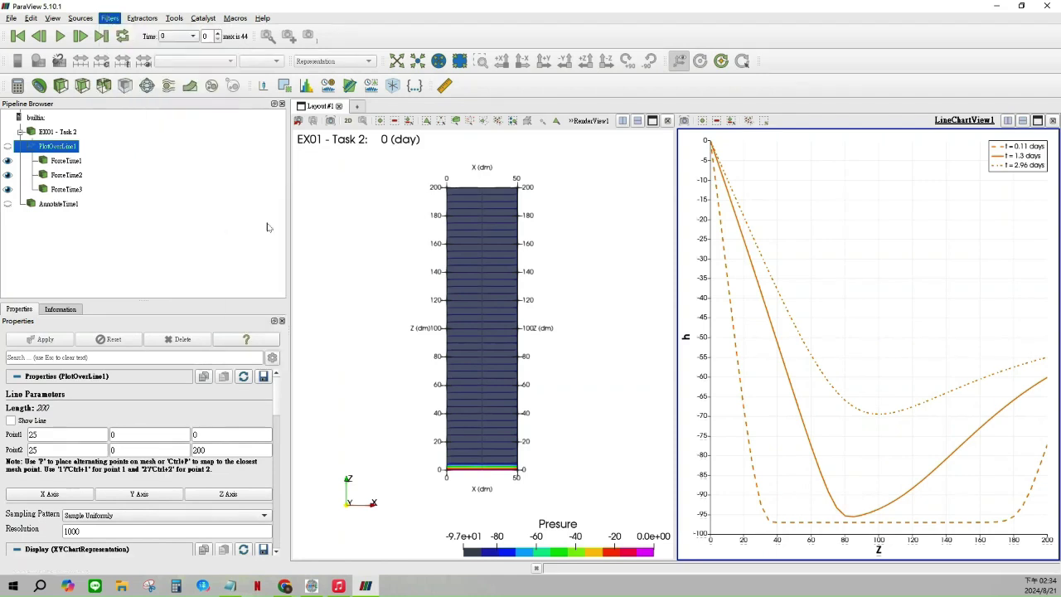
pyautogui.doubleClick(69, 406)
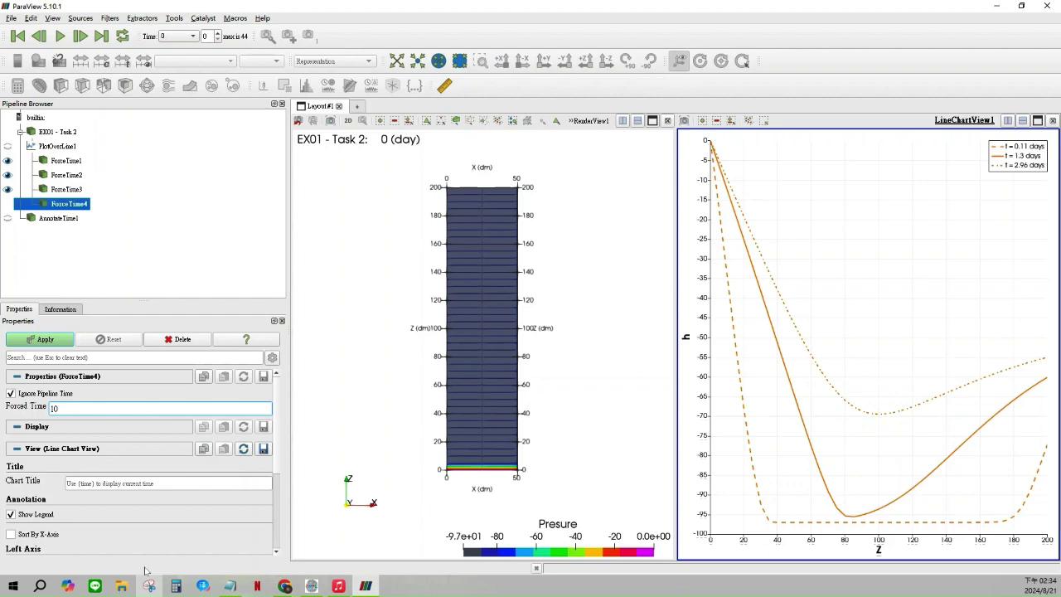
pyautogui.scroll(-3, 143, 449)
pyautogui.scroll(5, 145, 458)
pyautogui.click(7, 204)
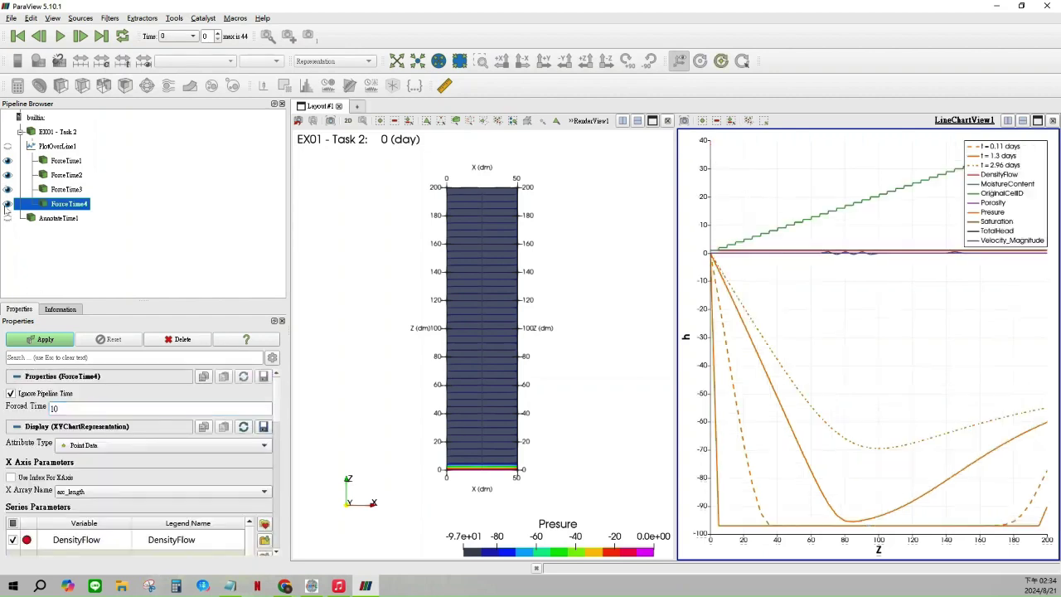
pyautogui.click(41, 339)
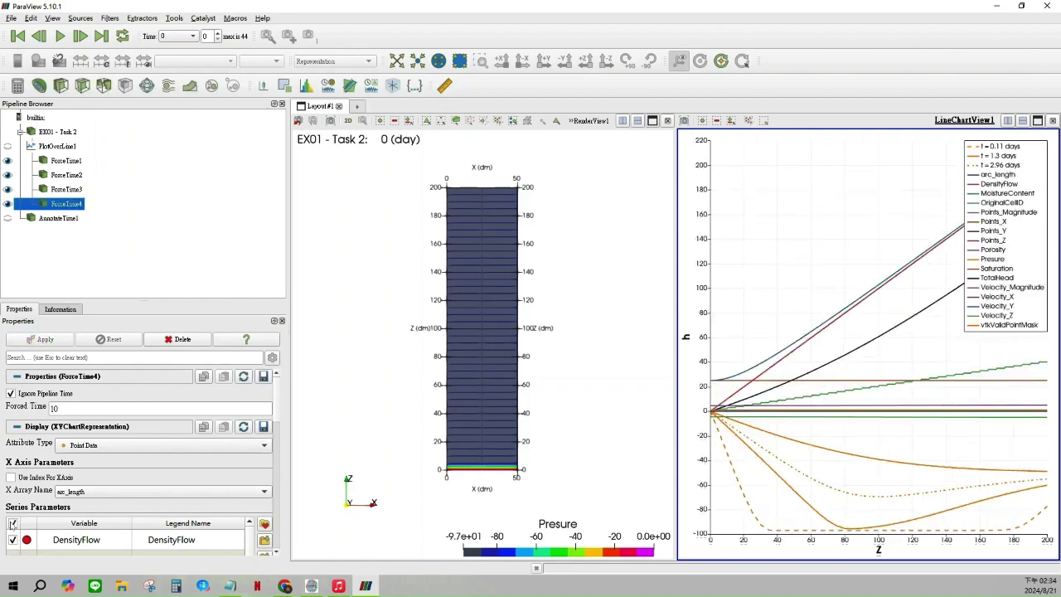
# Clear all series of the fourth Force Time plot and show only Presure
pyautogui.click(13, 523)
pyautogui.scroll(-6, 116, 404)
pyautogui.click(12, 447)
# Rename the fourth plot's Presure legend entry to "t = 10 days"
pyautogui.doubleClick(177, 448)
pyautogui.write('t = 0.11 days')
pyautogui.doubleClick(170, 448)
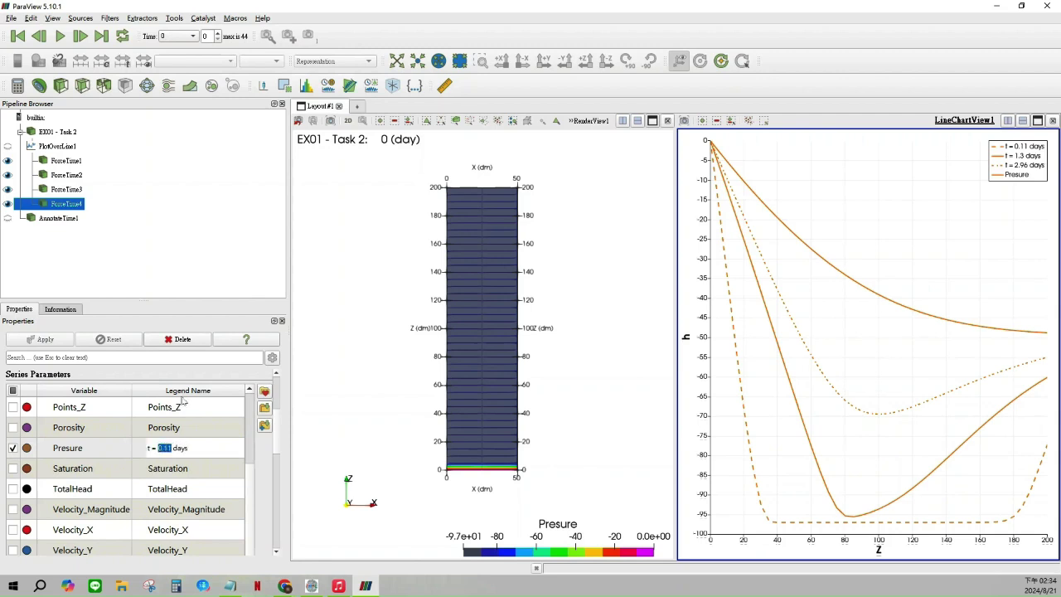
pyautogui.write('10')
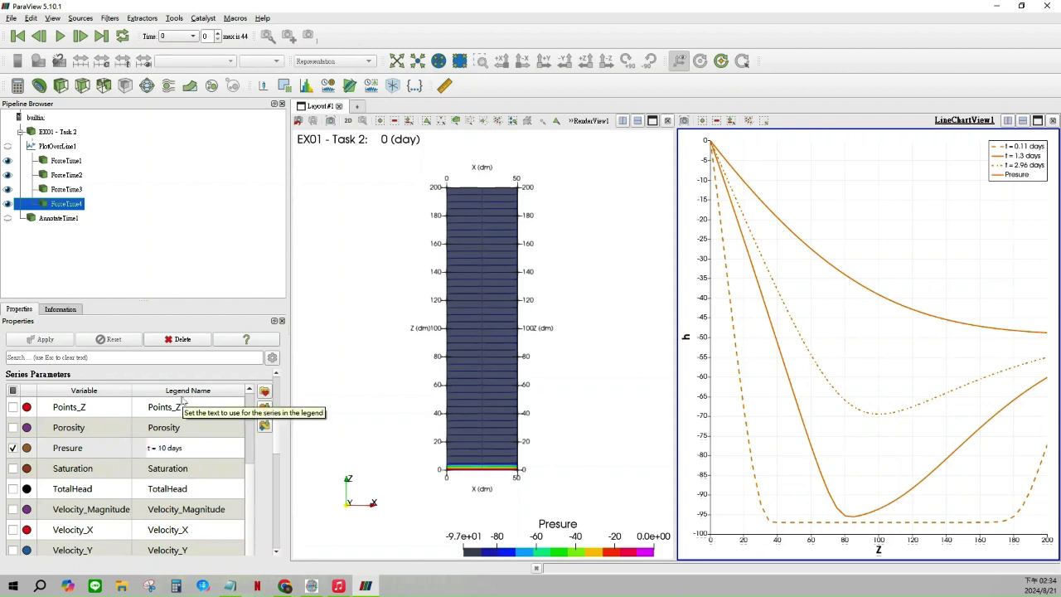
pyautogui.write('.0')
pyautogui.press('BackSpace')
pyautogui.press('BackSpace')
pyautogui.press('Return')
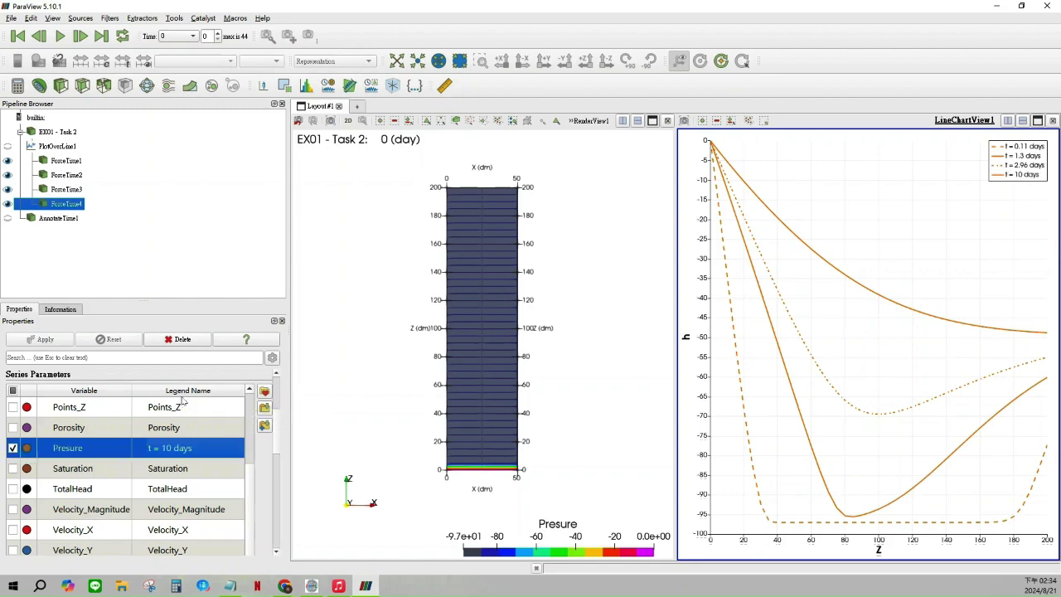
# Try the Dash Dot line style on the t = 10 days curve, and set it to Dash Dot Dot
pyautogui.scroll(-4, 195, 443)
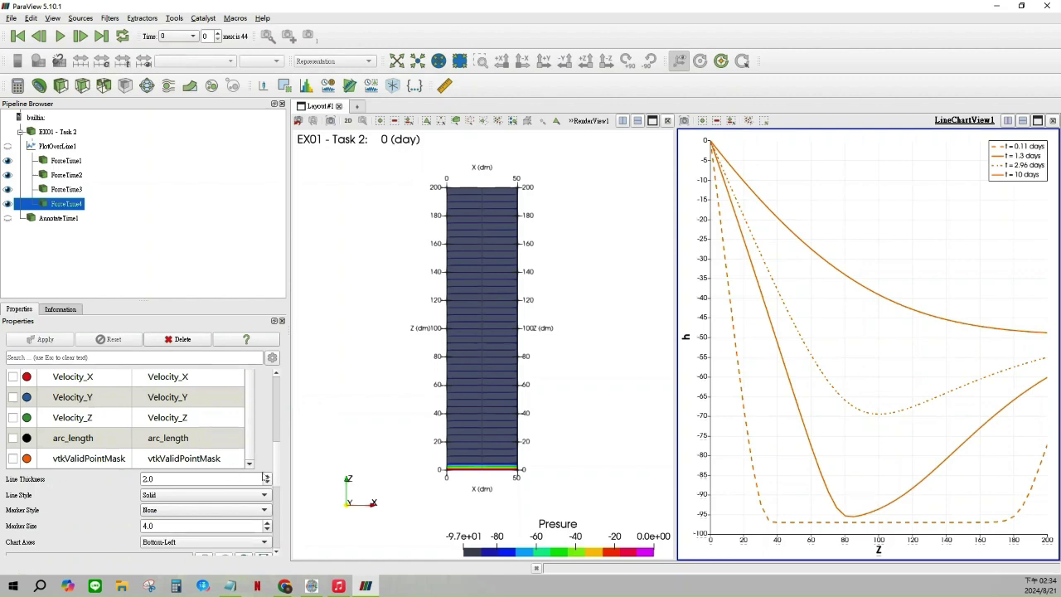
pyautogui.scroll(-1, 266, 483)
pyautogui.click(258, 463)
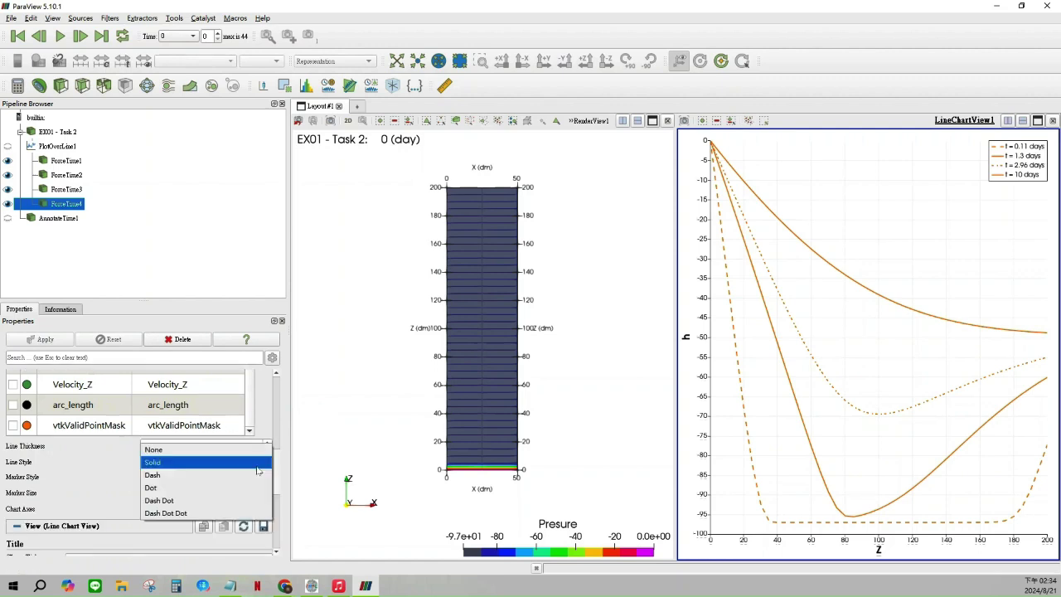
pyautogui.click(237, 501)
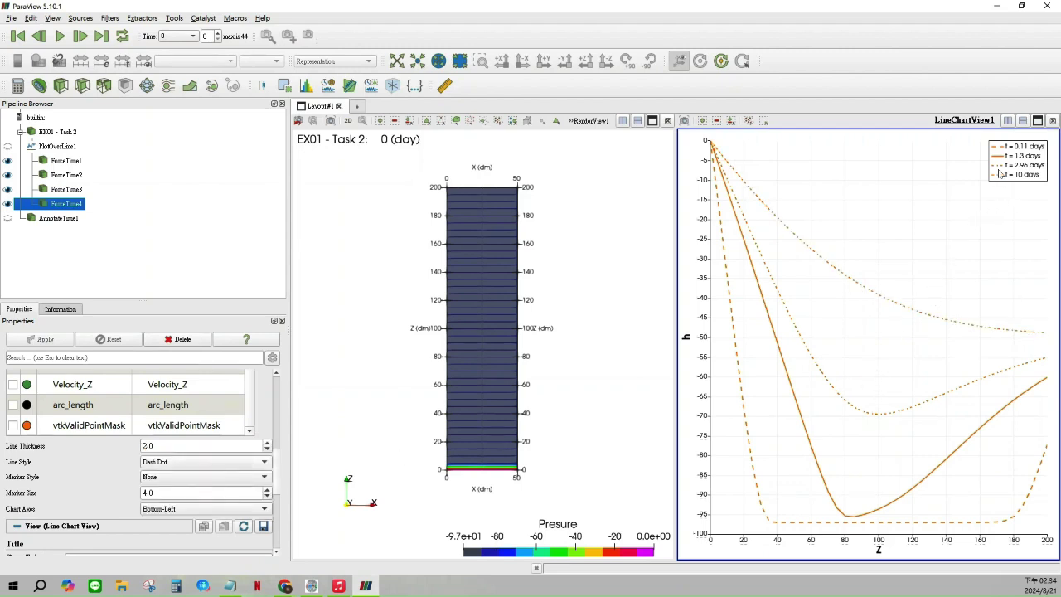
pyautogui.click(235, 462)
pyautogui.click(233, 475)
pyautogui.scroll(-5, 137, 448)
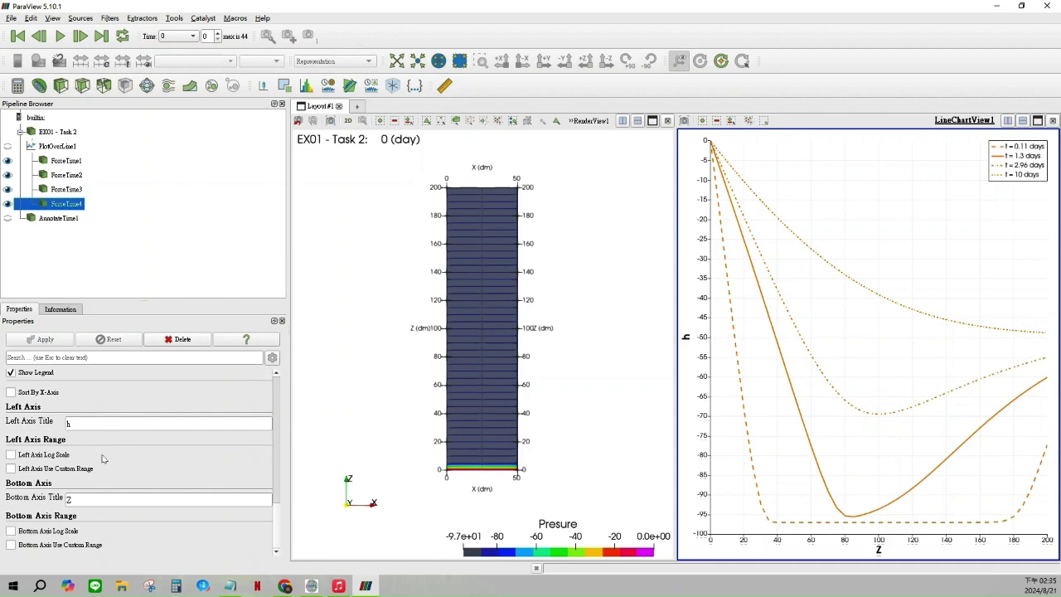
pyautogui.scroll(12, 112, 456)
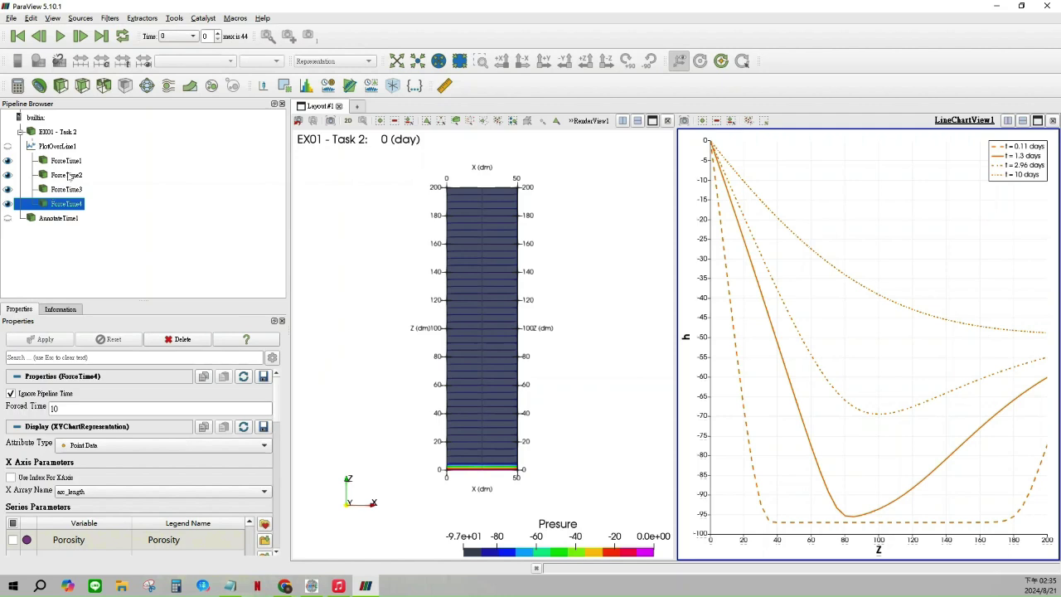
# Split the line chart view vertically and create a second Line Chart View beneath it
pyautogui.click(1022, 121)
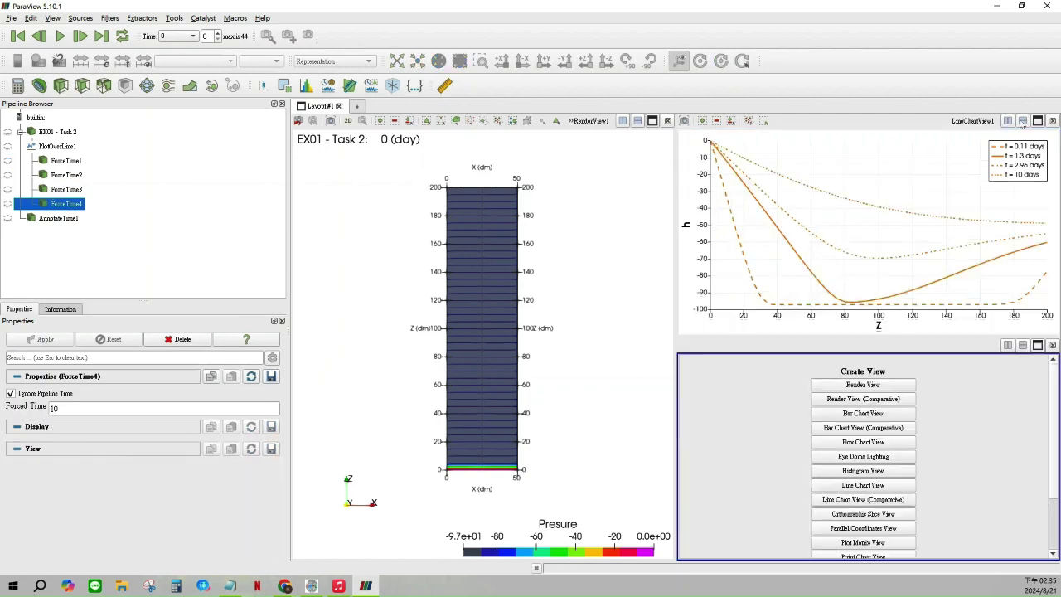
pyautogui.scroll(-3, 887, 439)
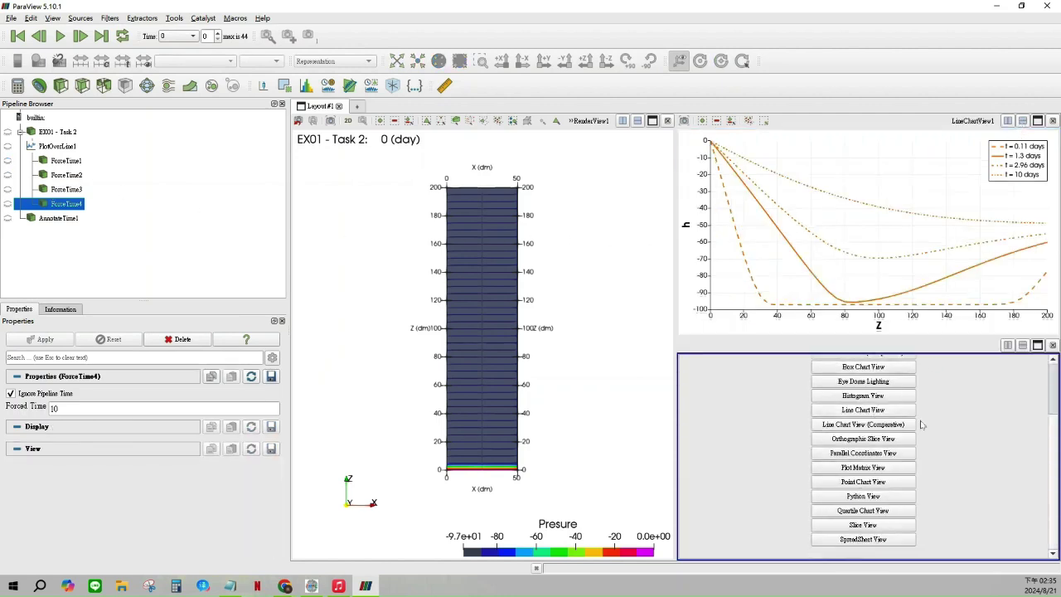
pyautogui.scroll(3, 919, 423)
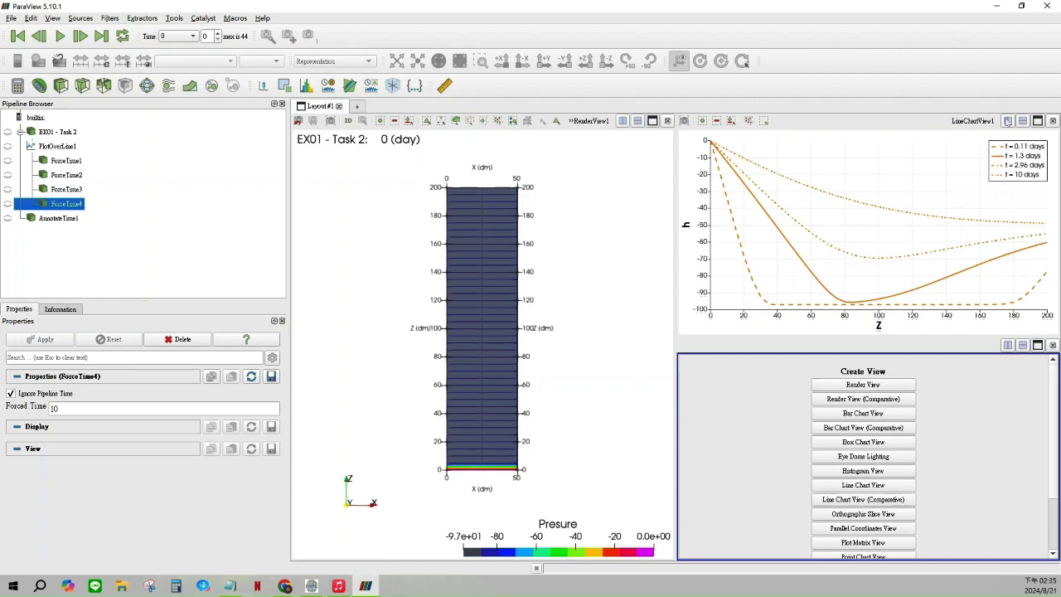
pyautogui.click(872, 487)
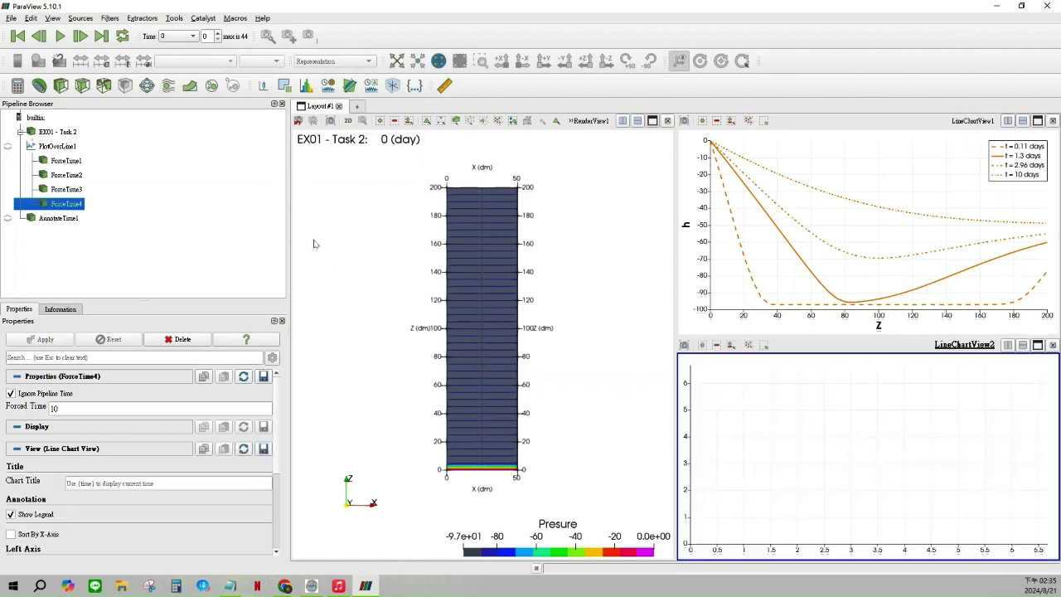
# Add a fifth Force Time filter to PlotOverLine1 and set its forced time to 10.05
pyautogui.click(52, 147)
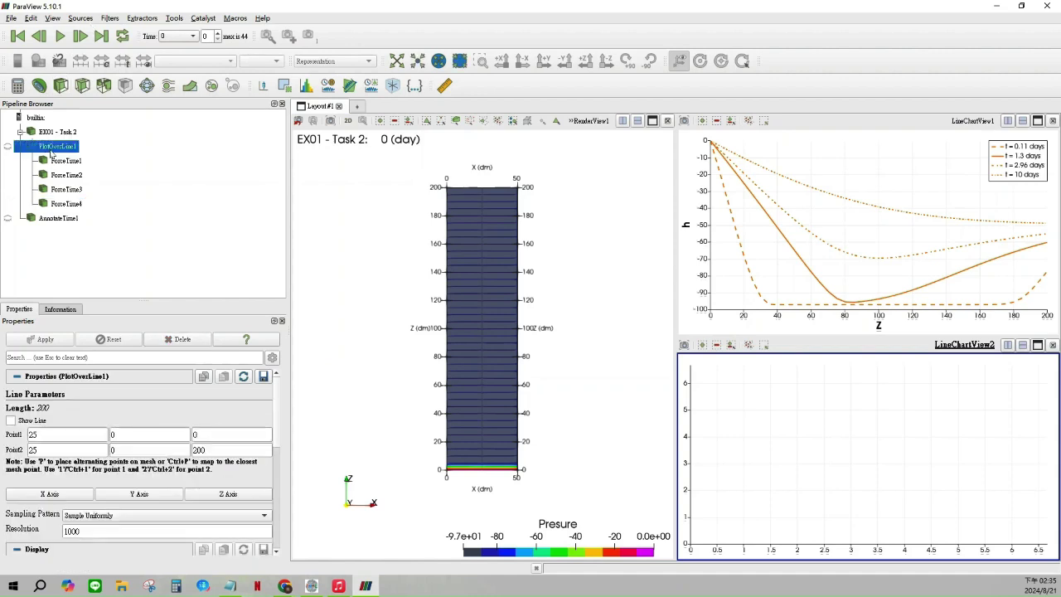
pyautogui.click(110, 18)
pyautogui.moveTo(166, 193)
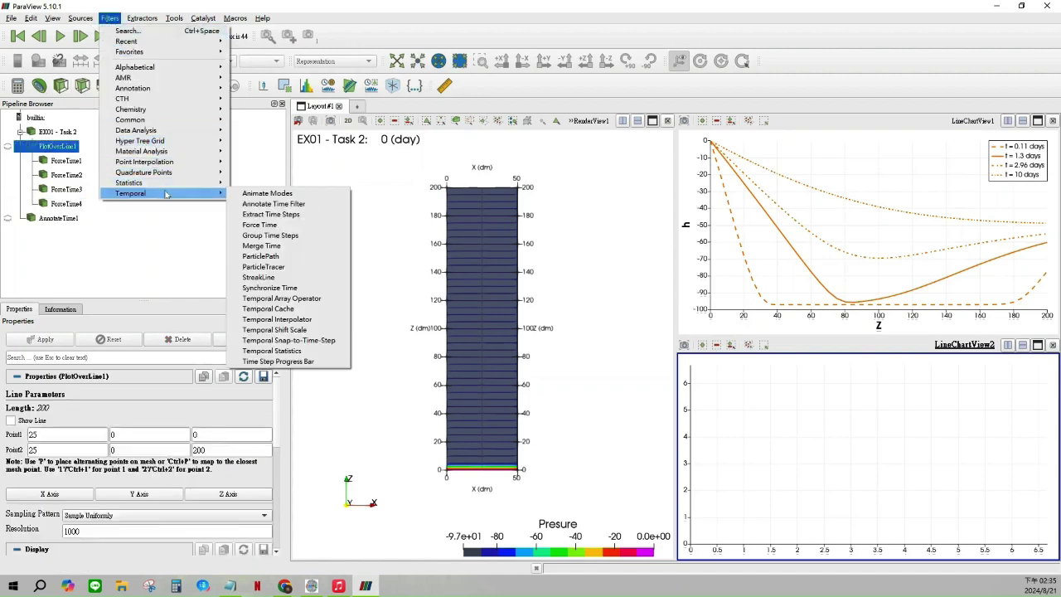
pyautogui.click(260, 226)
pyautogui.doubleClick(68, 408)
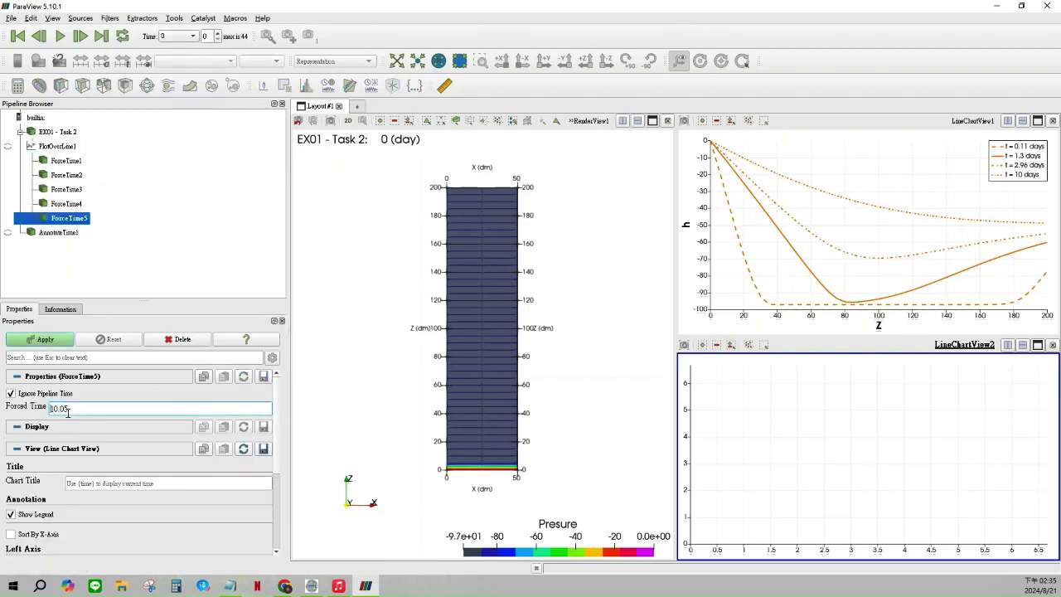
pyautogui.write('10.05')
# Title the second line chart's left axis "h" and its bottom axis "Z"
pyautogui.scroll(-5, 68, 408)
pyautogui.click(95, 425)
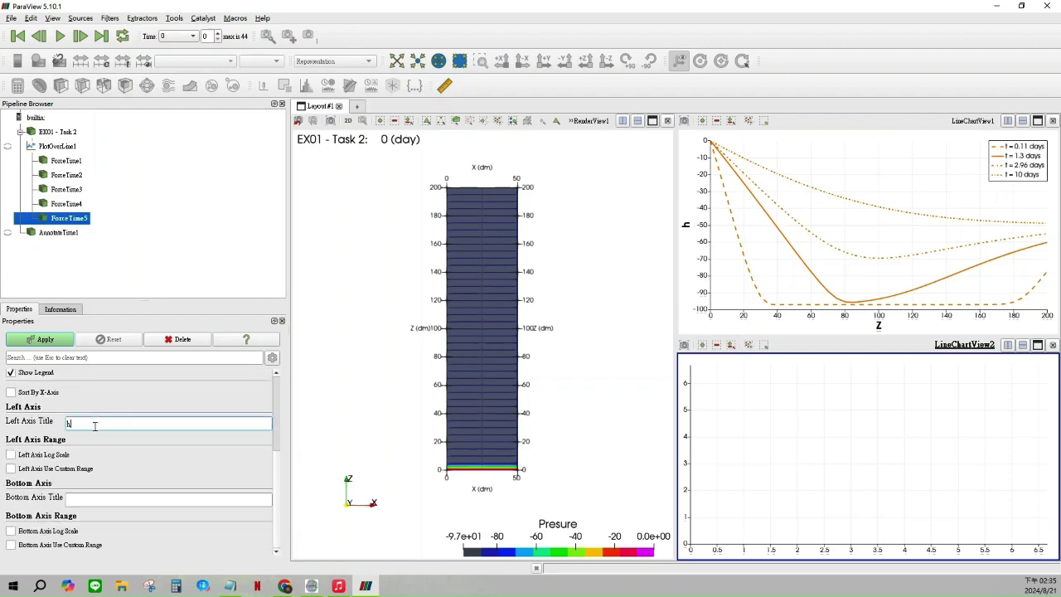
pyautogui.click(119, 500)
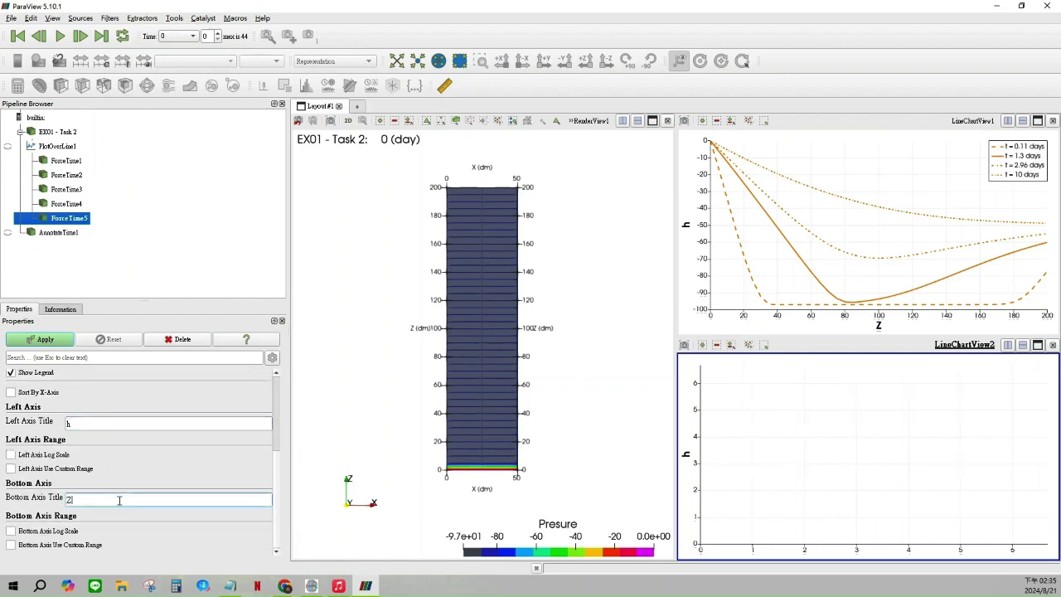
pyautogui.write('Z')
pyautogui.press('Return')
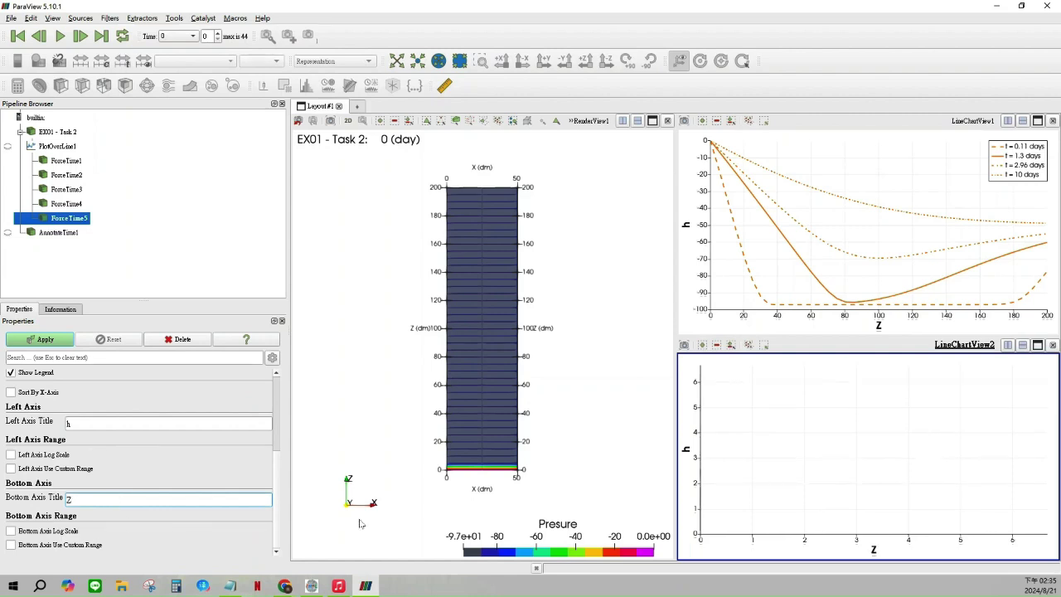
pyautogui.scroll(5, 40, 409)
# Apply the fifth Force Time filter and display it in the second line chart with only the Presure series shown
pyautogui.click(46, 341)
pyautogui.click(8, 218)
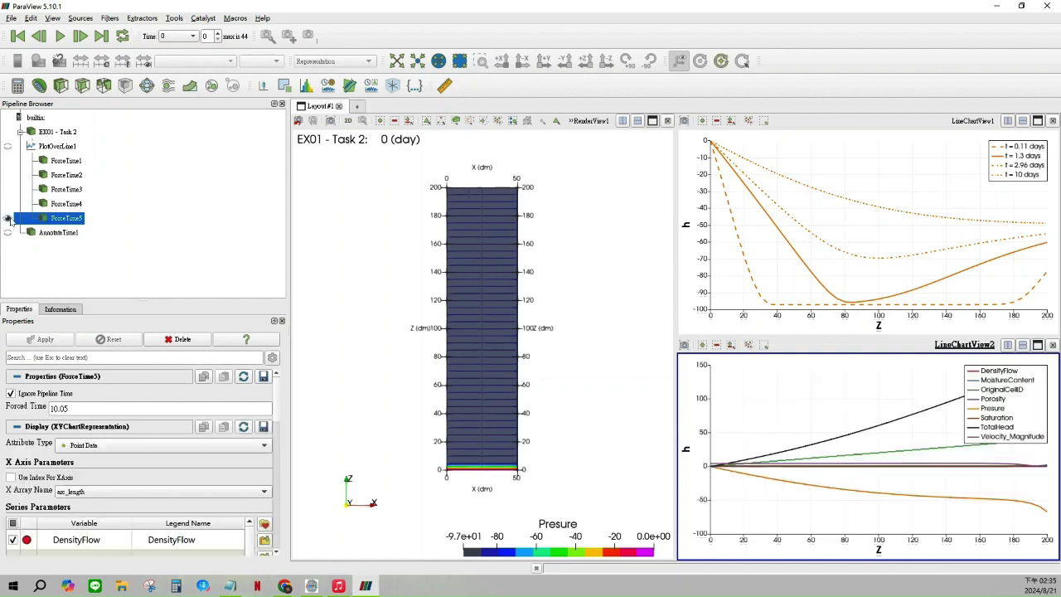
pyautogui.scroll(-5, 28, 452)
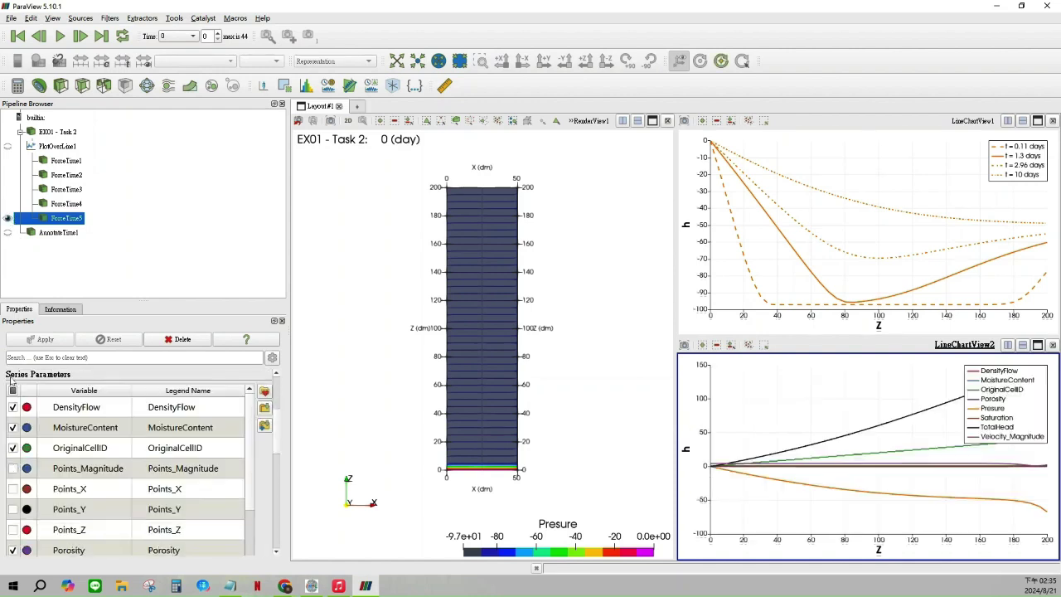
pyautogui.click(13, 390)
pyautogui.click(12, 390)
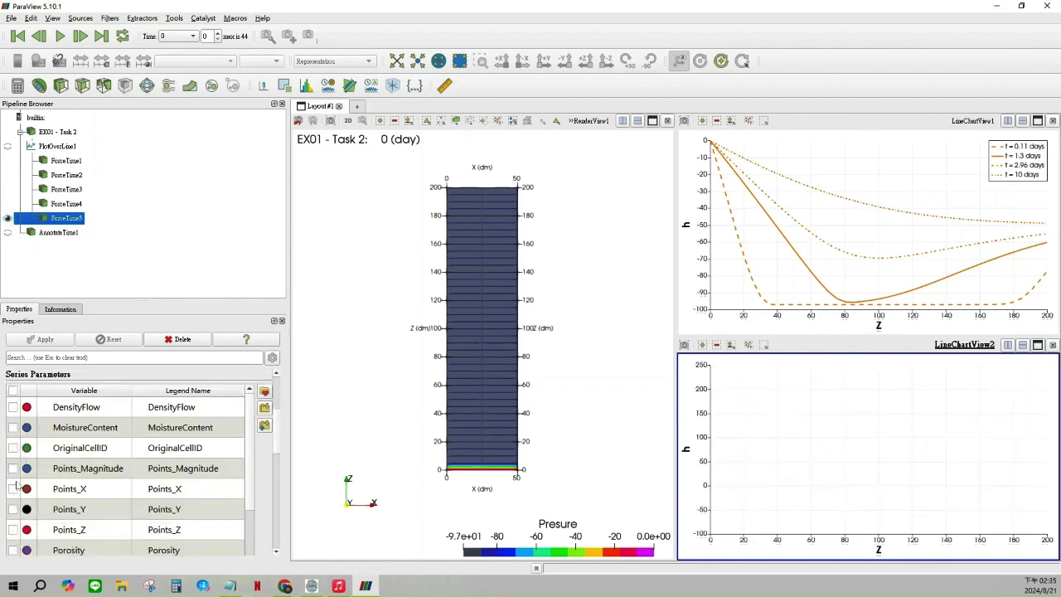
pyautogui.scroll(-2, 16, 486)
pyautogui.click(12, 448)
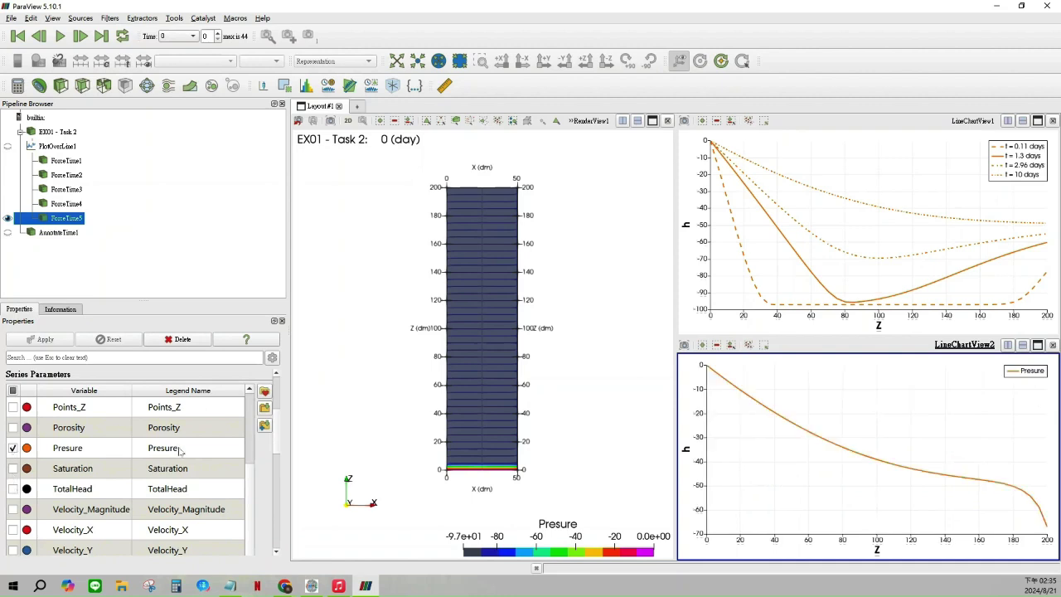
# Rename the fifth plot's Presure legend entry to "t = 10 days"
pyautogui.doubleClick(179, 449)
pyautogui.click(180, 449)
pyautogui.doubleClick(180, 448)
pyautogui.write('t = 0.11 days')
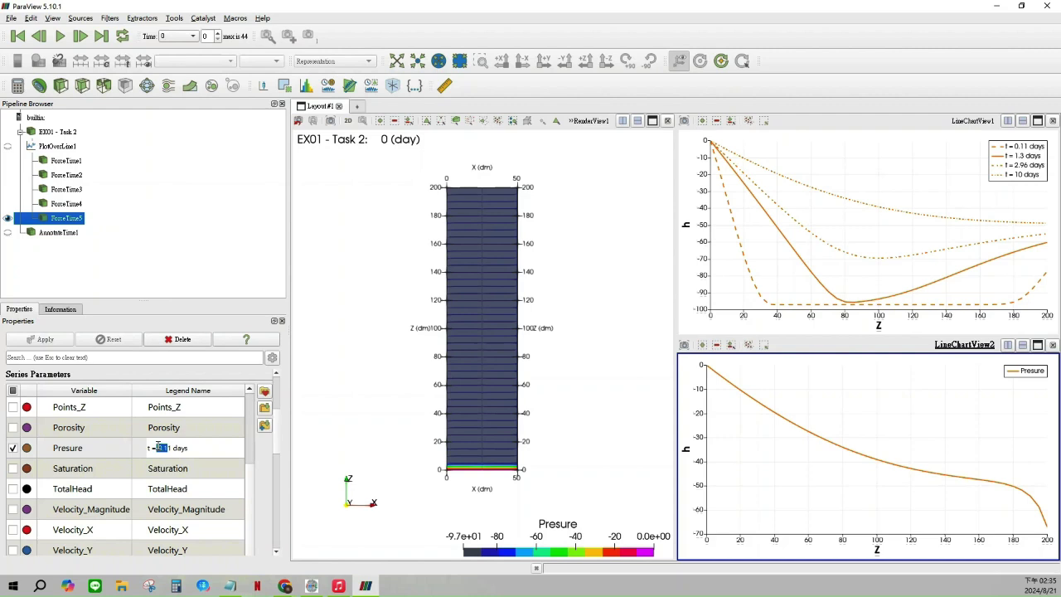
pyautogui.write('8')
pyautogui.press('BackSpace')
pyautogui.press('BackSpace')
pyautogui.write('10')
pyautogui.press('Return')
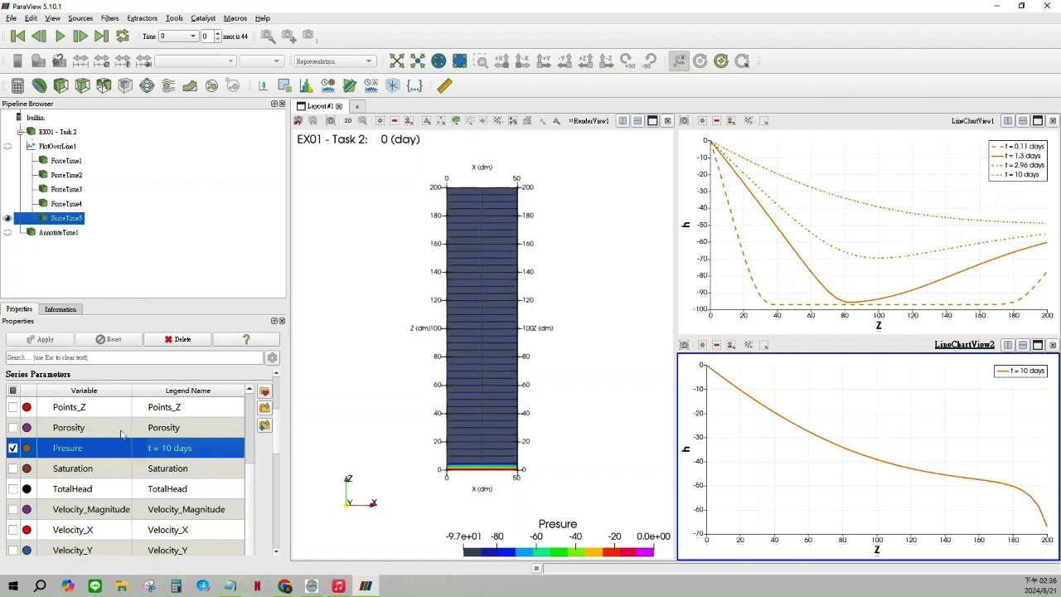
# Correct the fifth plot's Presure legend entry to "t = 10.05 days"
pyautogui.scroll(-5, 120, 438)
pyautogui.scroll(-2, 191, 466)
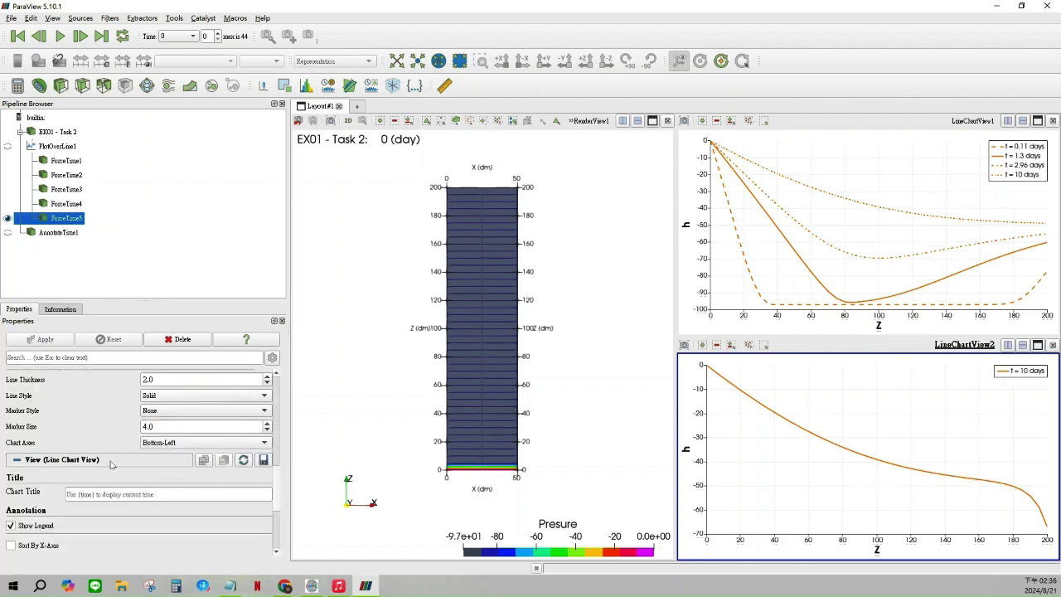
pyautogui.scroll(4, 189, 460)
pyautogui.scroll(-3, 184, 448)
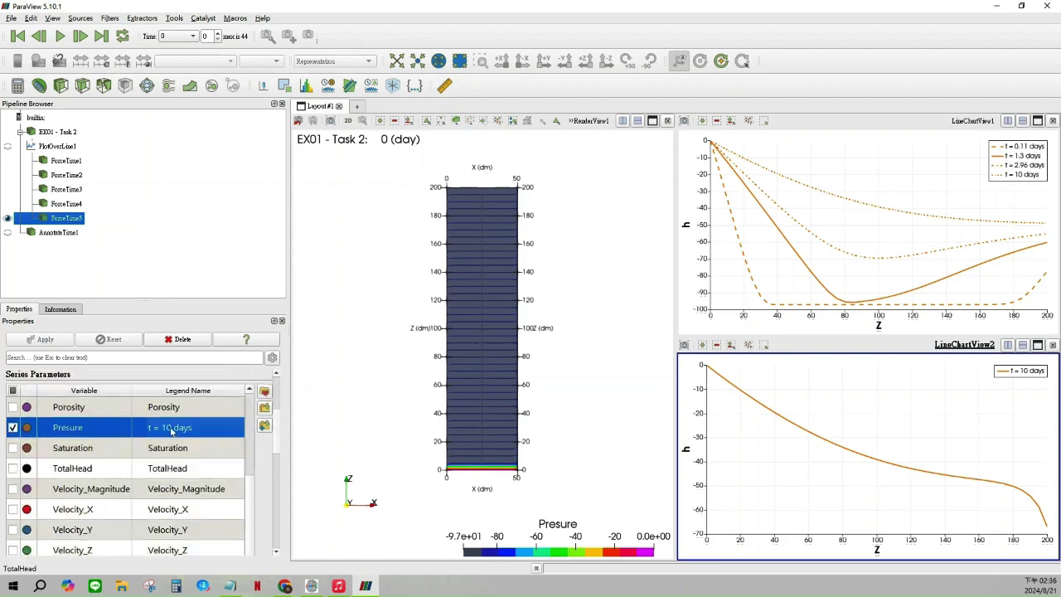
pyautogui.doubleClick(172, 428)
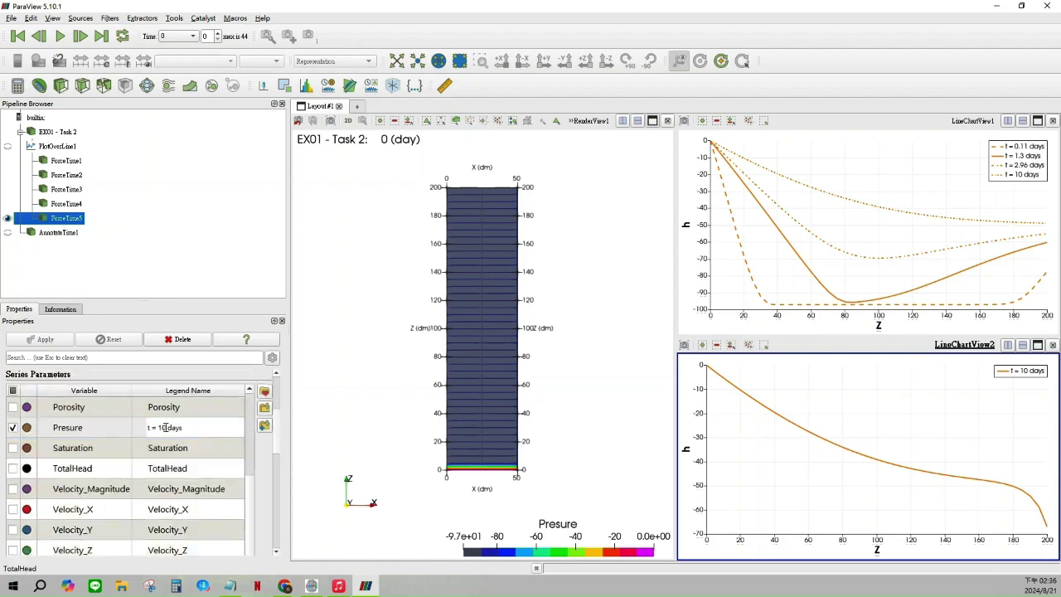
pyautogui.write('.05')
pyautogui.press('Return')
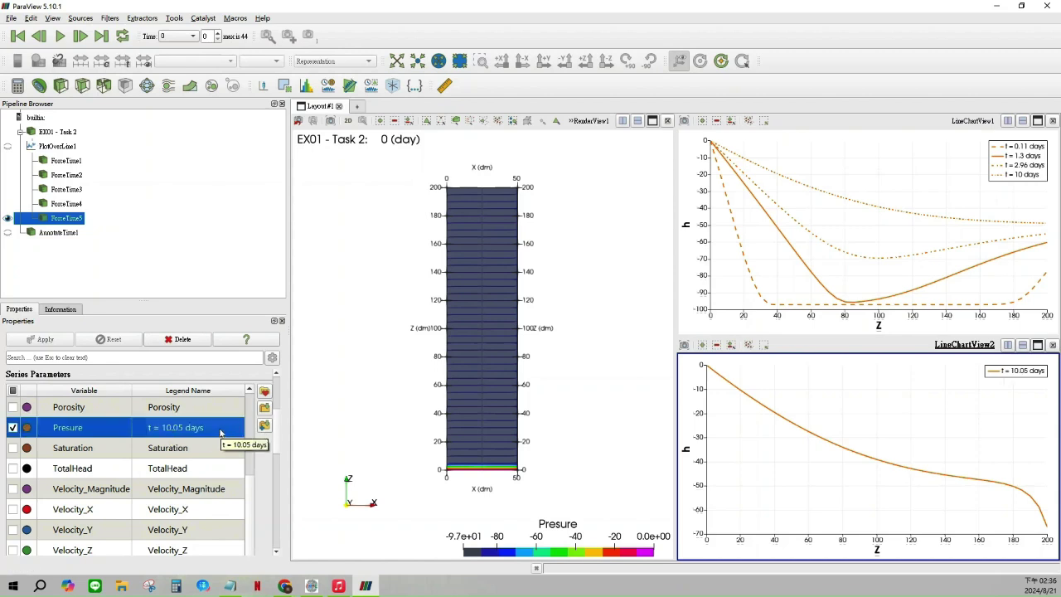
pyautogui.scroll(-5, 221, 431)
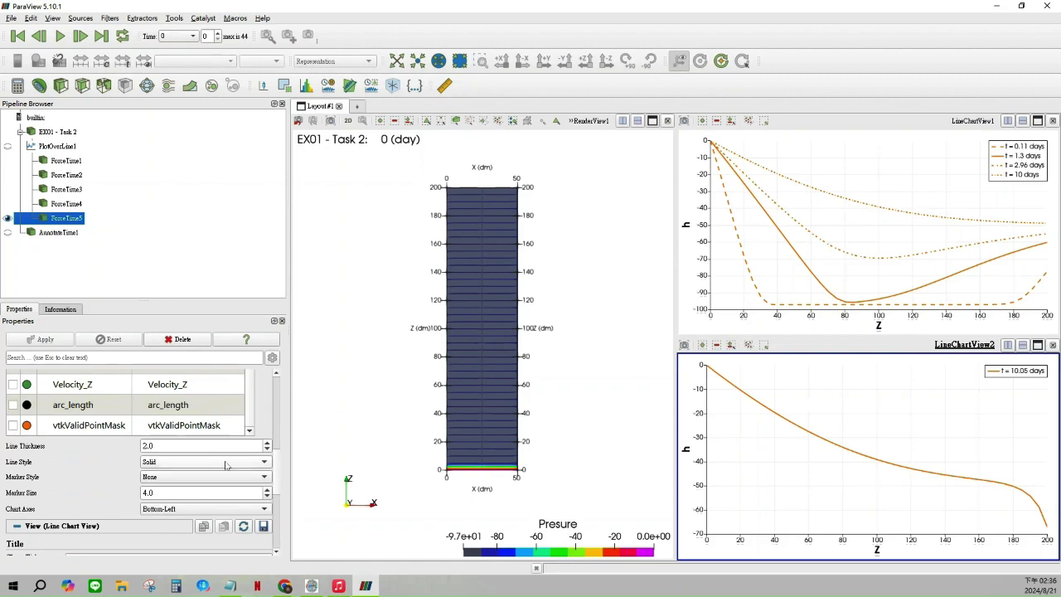
# Set the line thickness of the 10.05-day Presure curve to 3.0
pyautogui.click(267, 443)
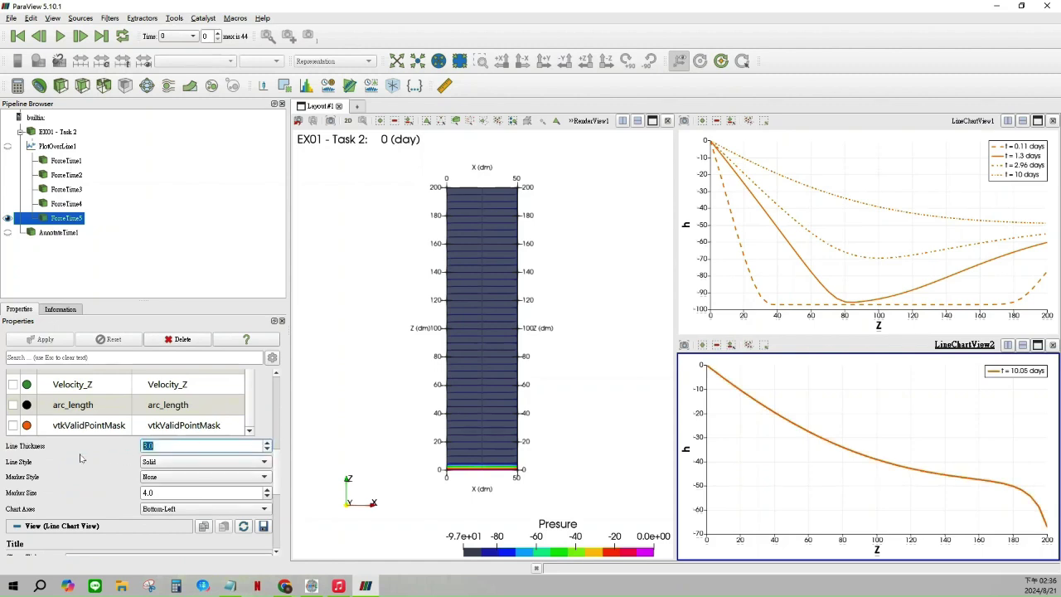
pyautogui.click(77, 483)
pyautogui.scroll(-5, 188, 412)
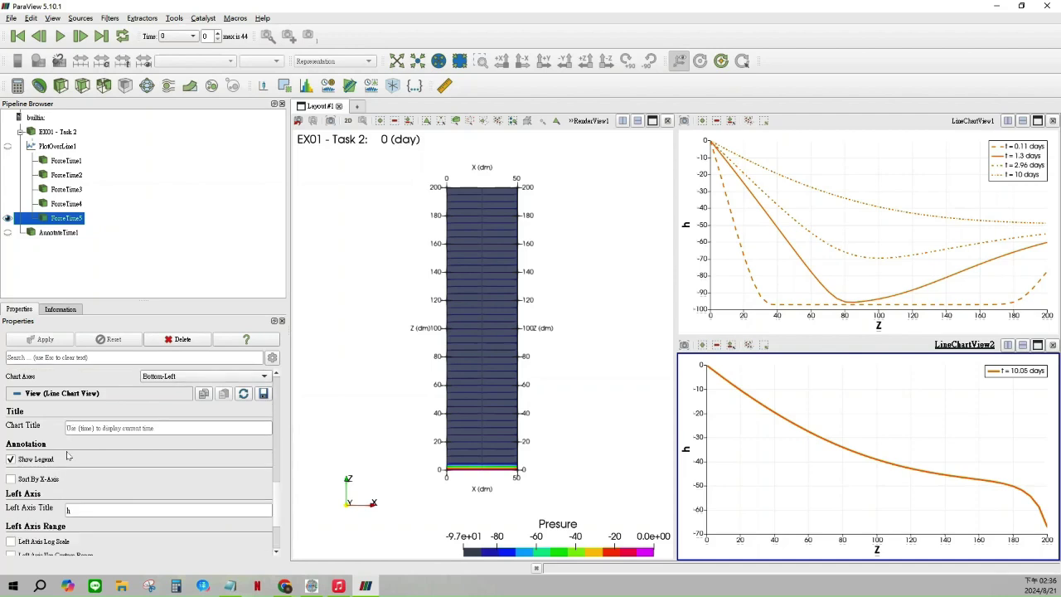
pyautogui.scroll(8, 85, 429)
pyautogui.scroll(1, 85, 429)
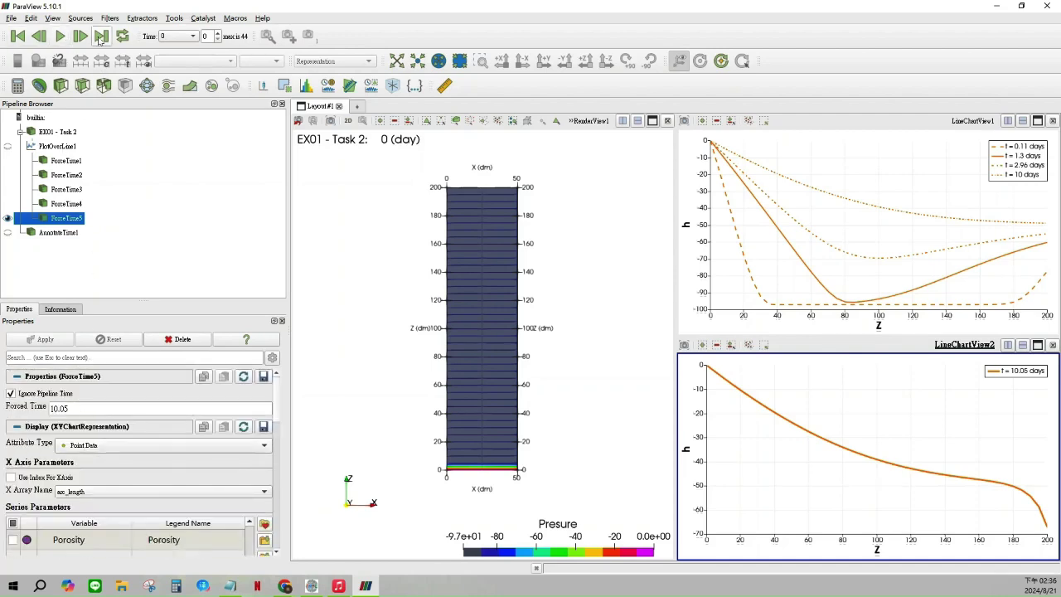
# Add a sixth Force Time filter to PlotOverLine1 with a forced time of 10.5
pyautogui.click(68, 146)
pyautogui.click(108, 18)
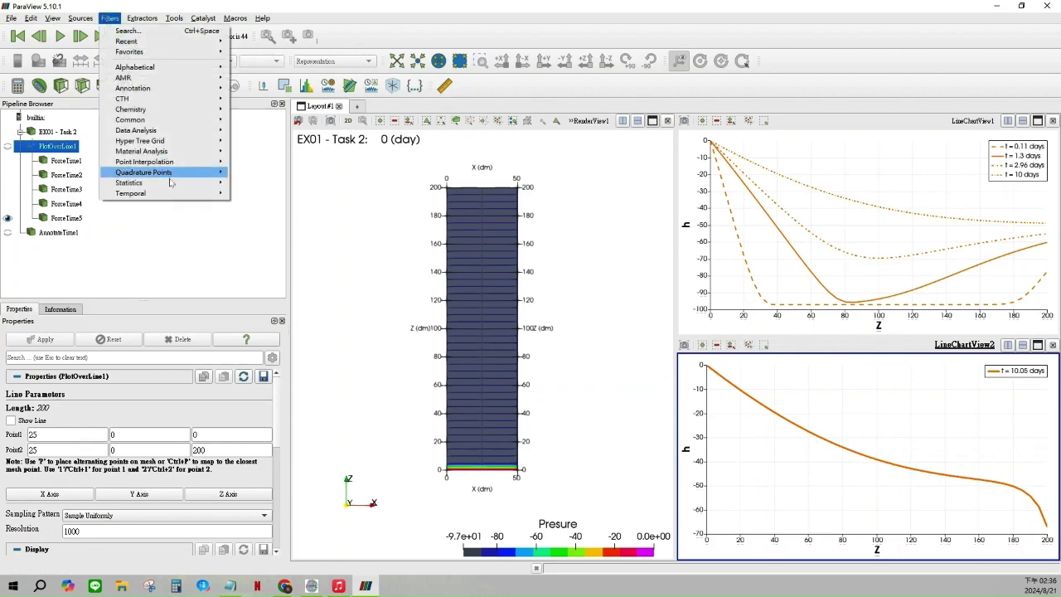
pyautogui.moveTo(178, 193)
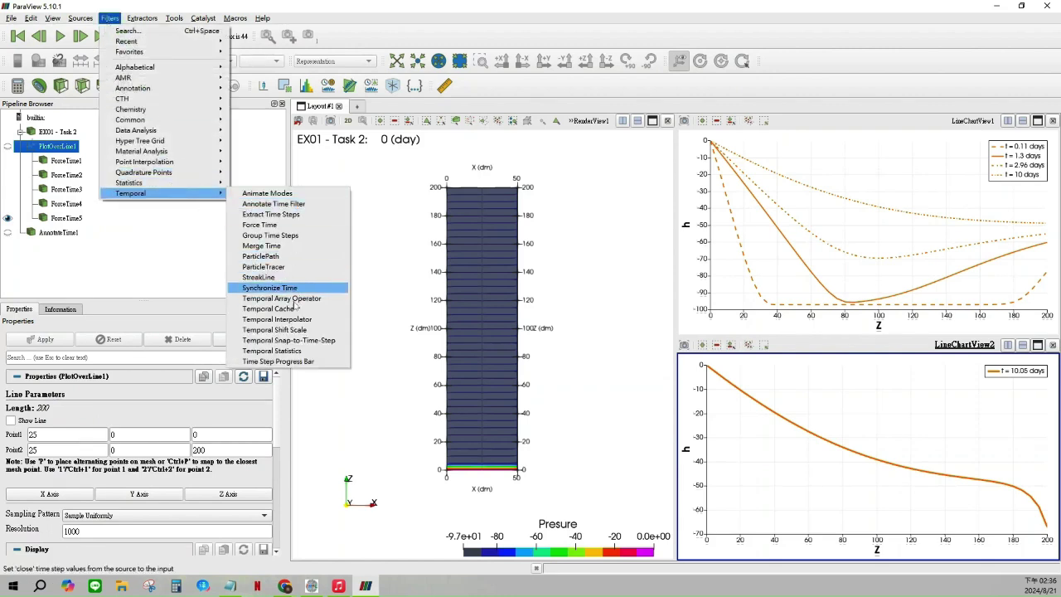
pyautogui.click(254, 225)
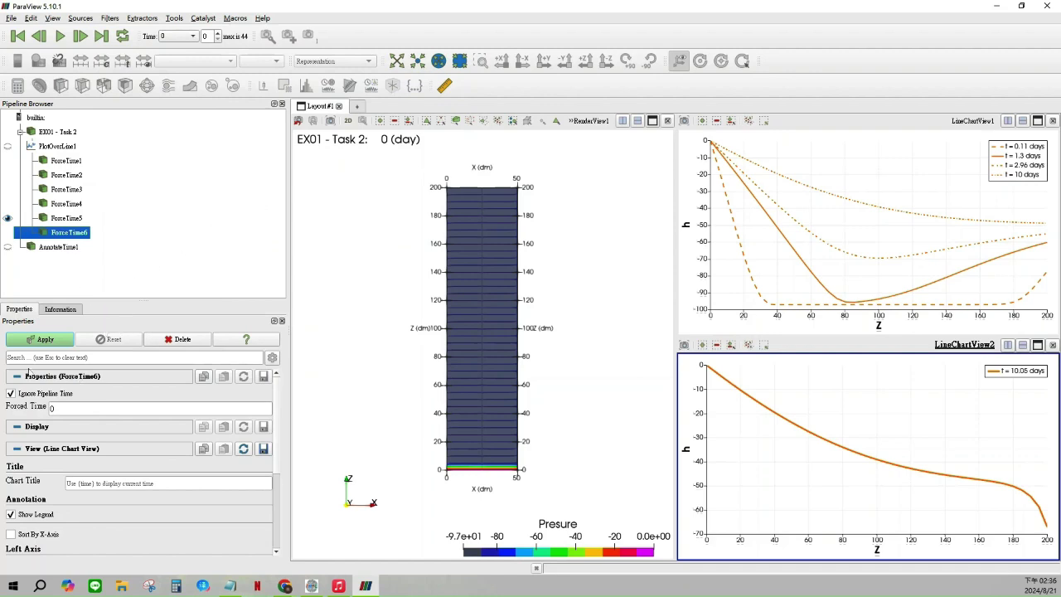
pyautogui.doubleClick(83, 408)
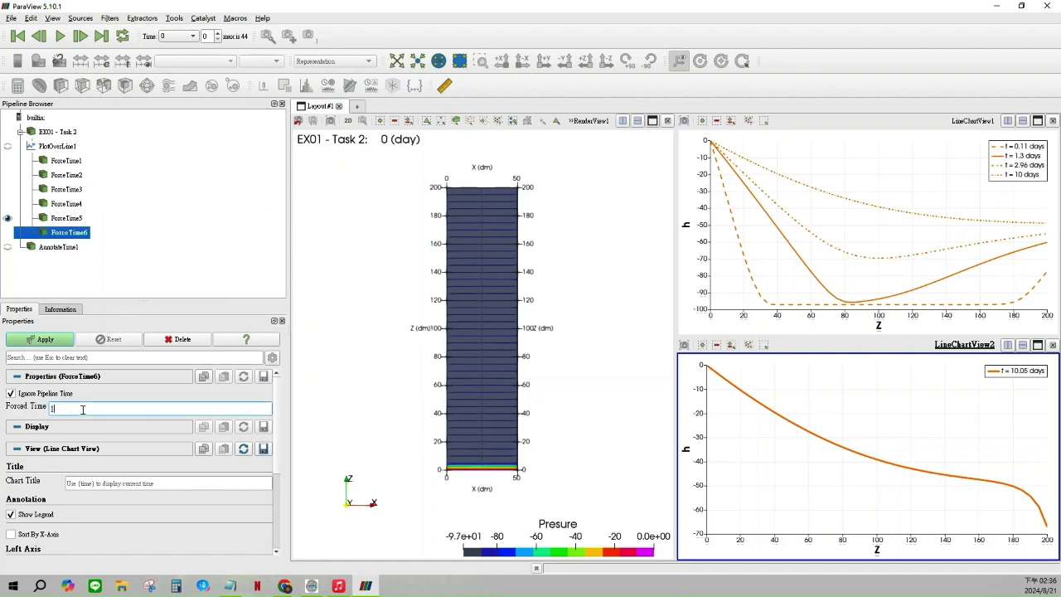
pyautogui.scroll(-6, 83, 409)
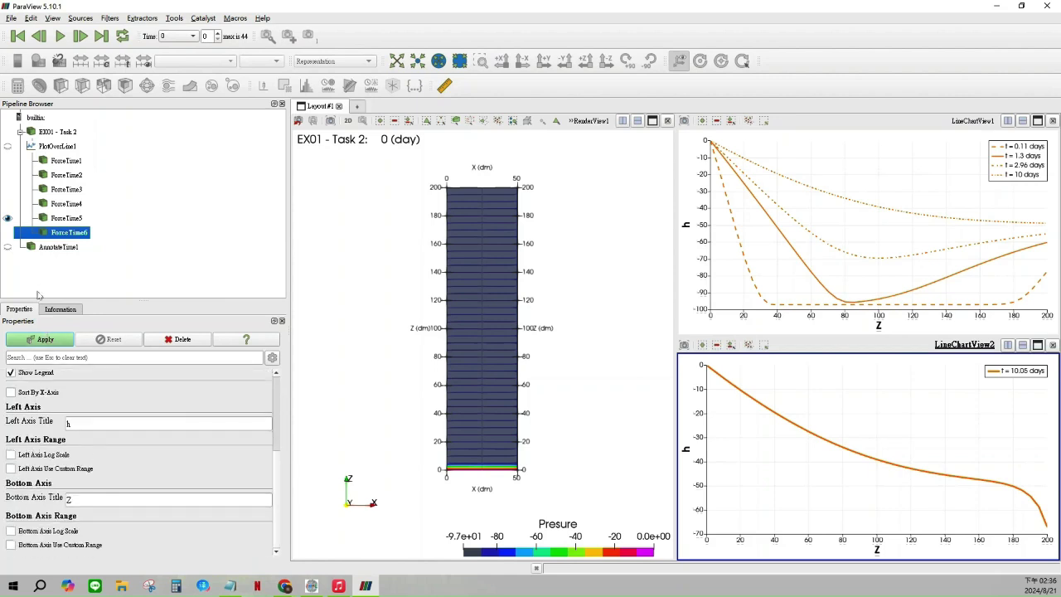
# Apply the sixth Force Time filter, display it in the second line chart and deselect all of its series
pyautogui.click(8, 232)
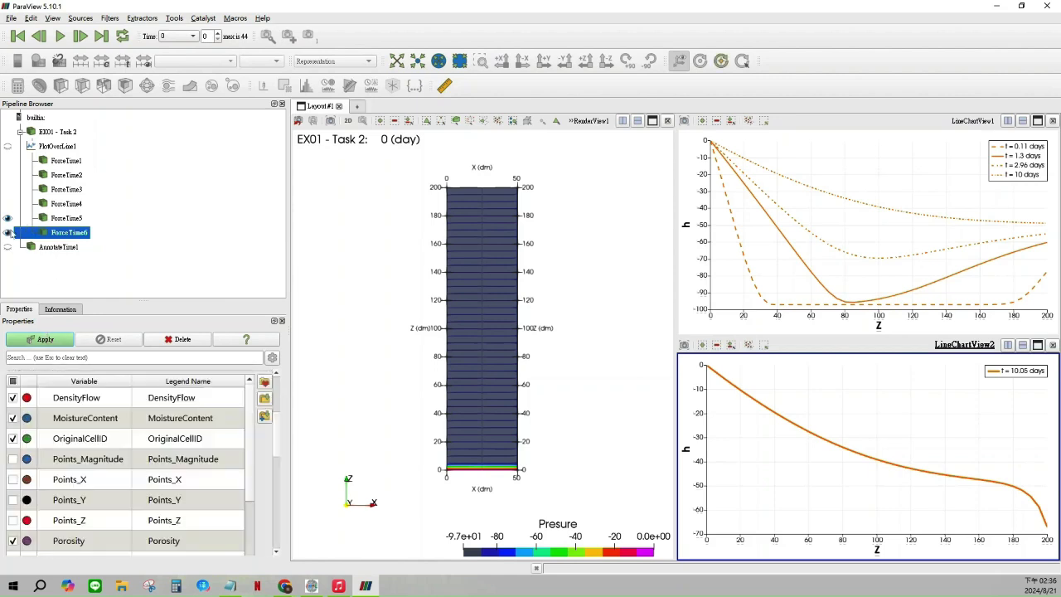
pyautogui.click(64, 342)
pyautogui.click(13, 382)
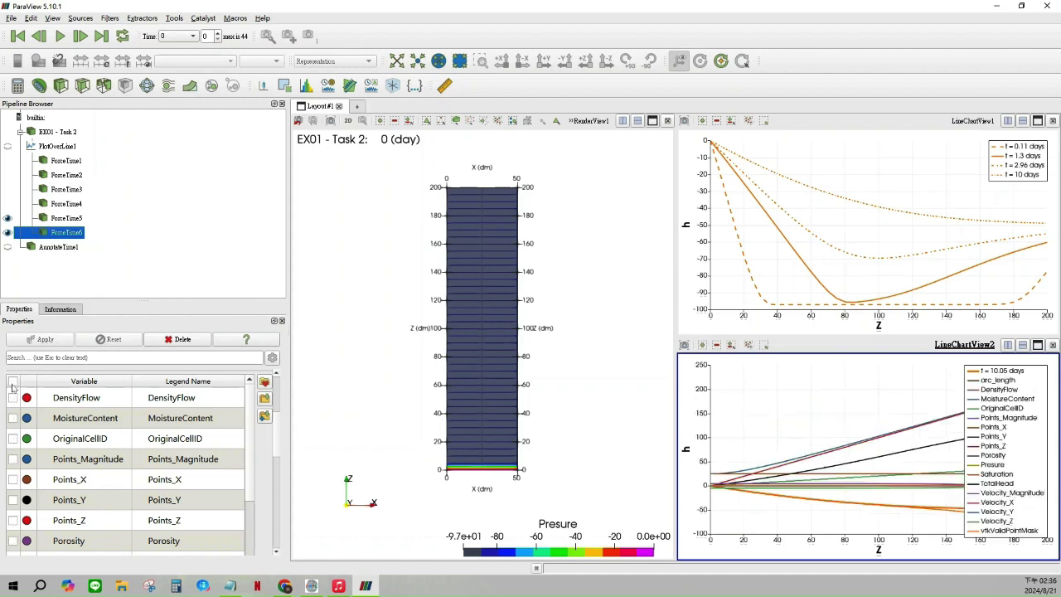
pyautogui.click(12, 381)
pyautogui.scroll(-2, 125, 464)
# Rename the sixth plot's Presure legend entry to "t = 10.5 days" and show that series
pyautogui.click(184, 440)
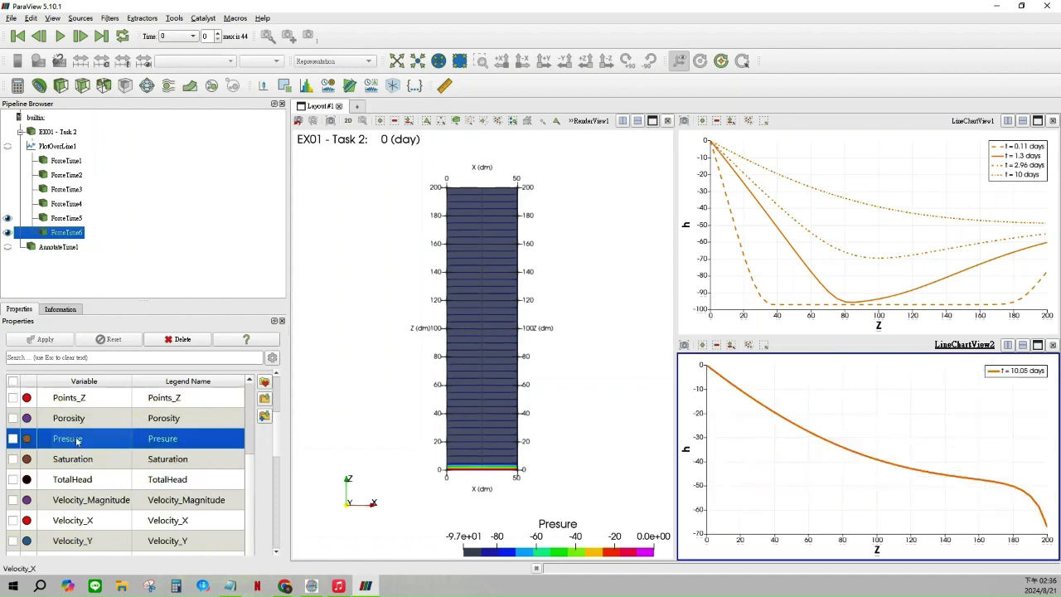
pyautogui.doubleClick(185, 440)
pyautogui.write('t = 0.11 days')
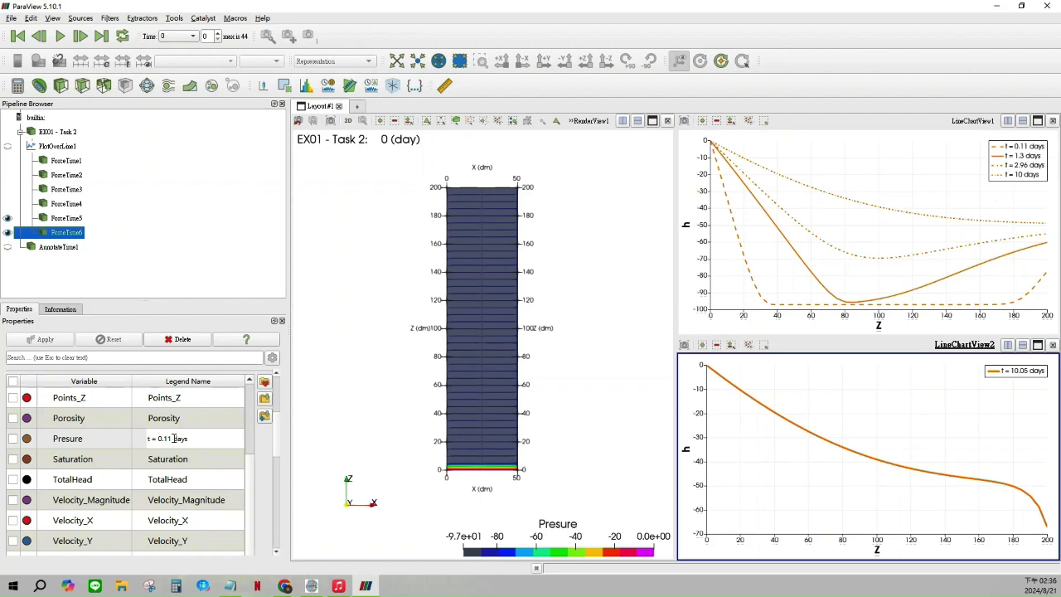
pyautogui.moveTo(170, 438); pyautogui.dragTo(156, 438)
pyautogui.write('10.5')
pyautogui.press('Return')
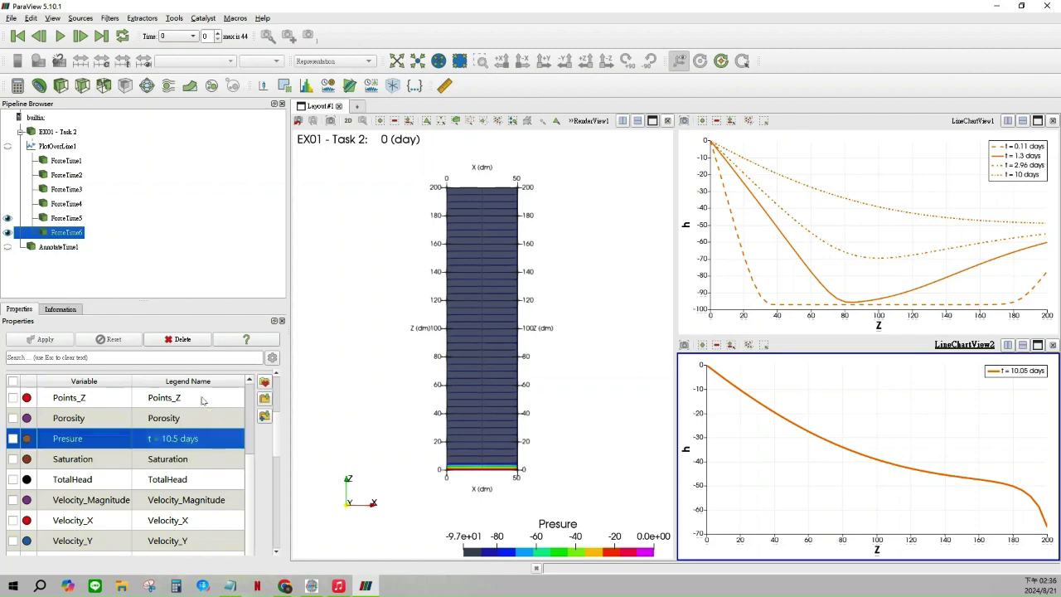
pyautogui.click(12, 439)
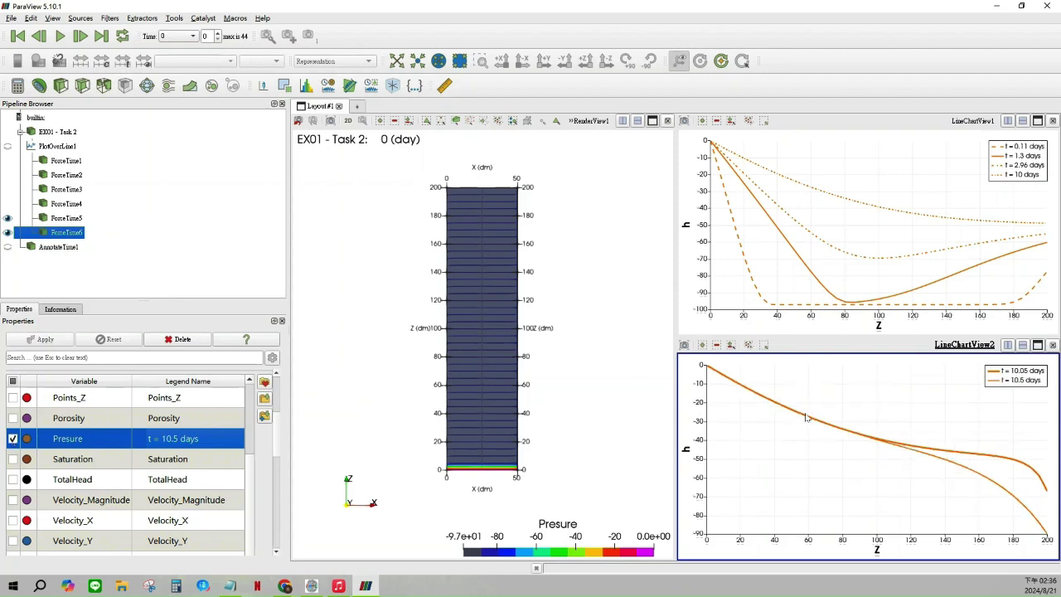
# Set the 10.5-day curve's line thickness to 3.0 and its line style to Dash Dot
pyautogui.scroll(-2, 252, 450)
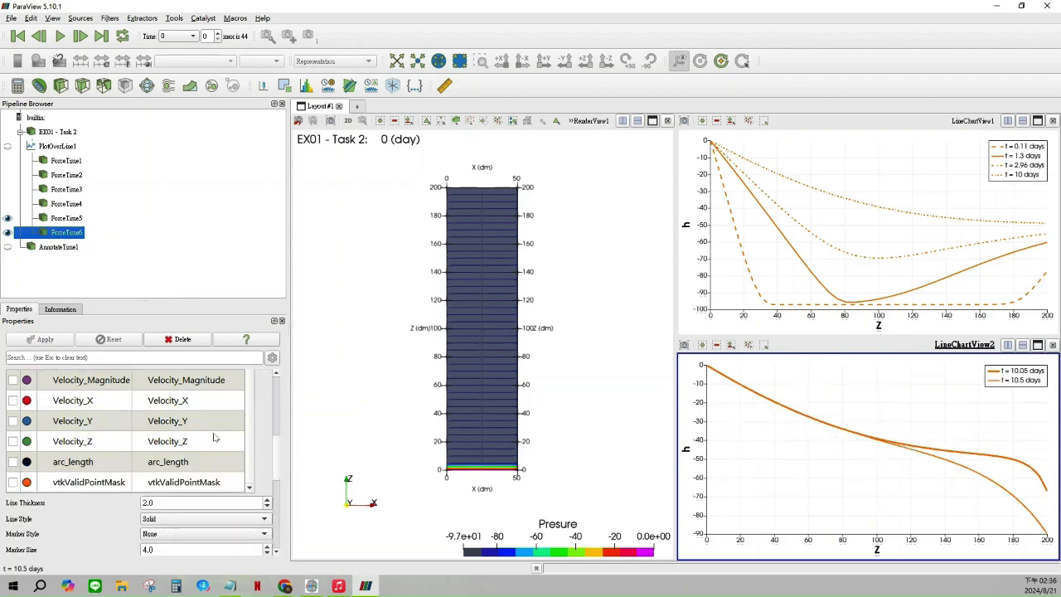
pyautogui.click(266, 500)
pyautogui.click(203, 519)
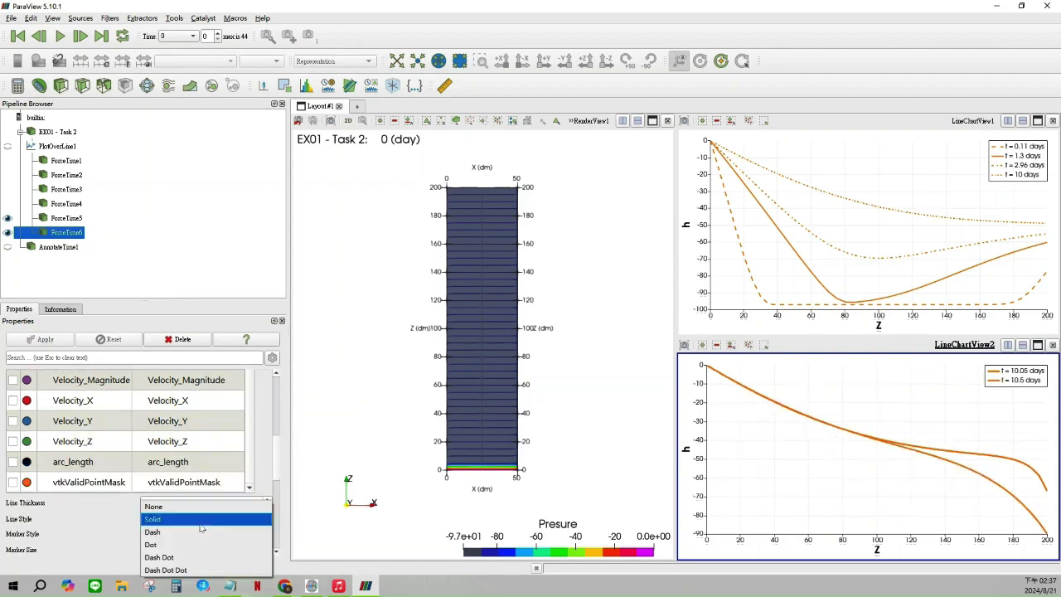
pyautogui.click(199, 559)
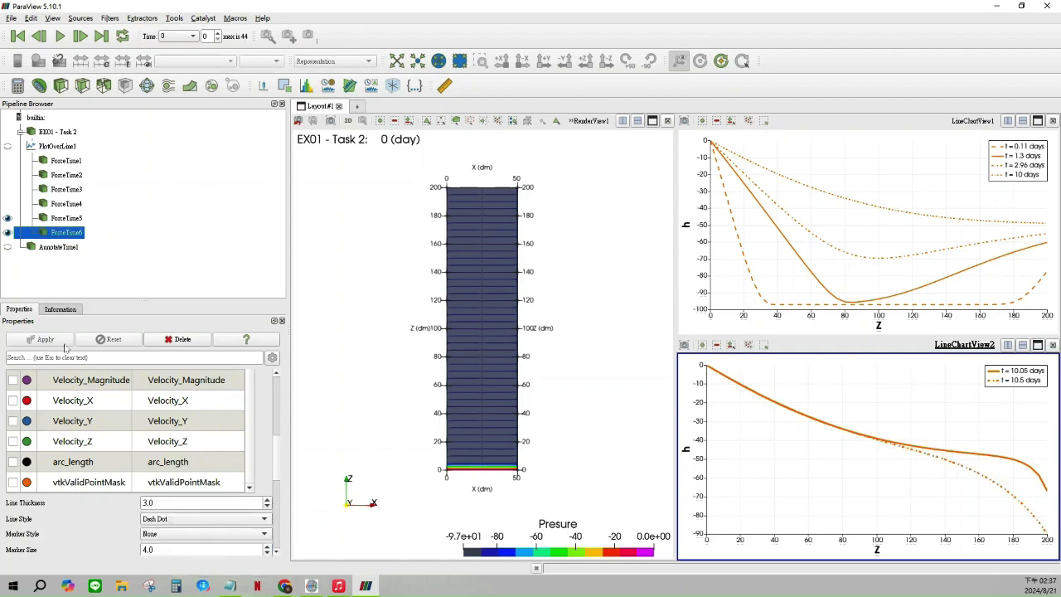
pyautogui.scroll(-8, 108, 456)
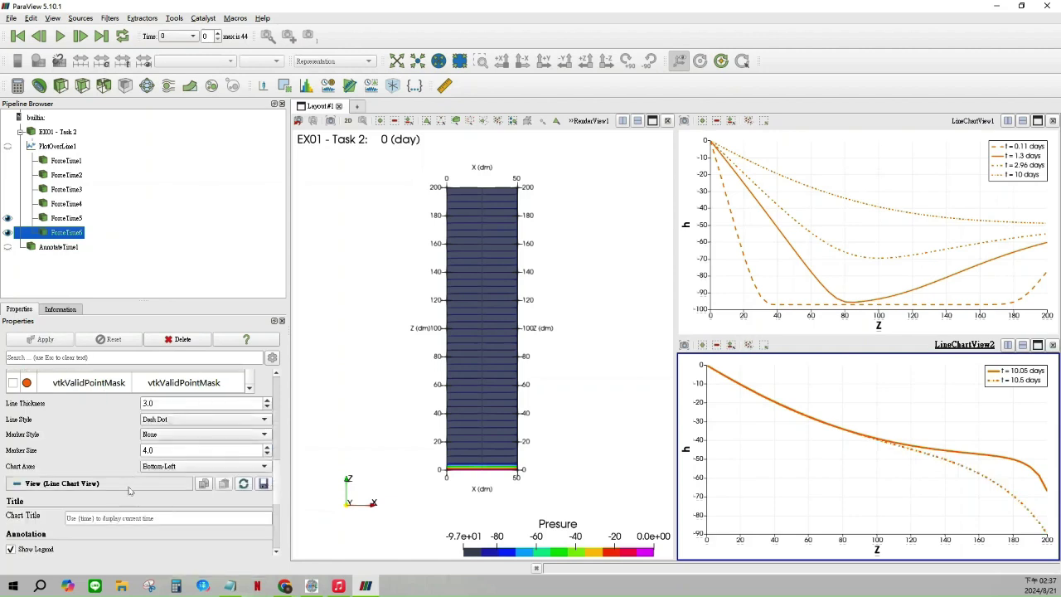
pyautogui.scroll(8, 126, 500)
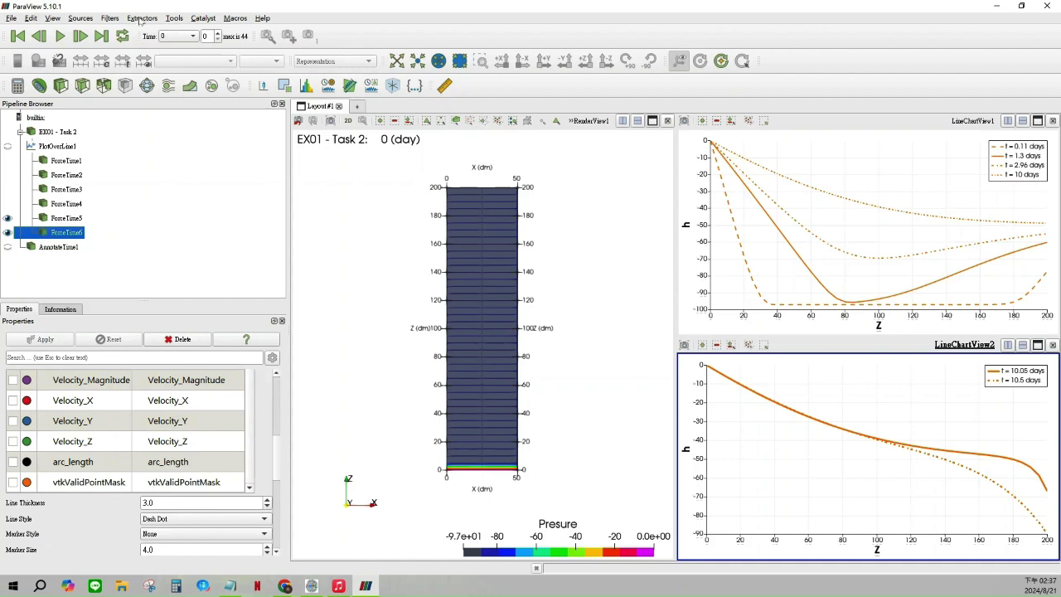
# Add a seventh Force Time filter to PlotOverLine1 with a forced time of 12.96
pyautogui.click(68, 146)
pyautogui.click(110, 17)
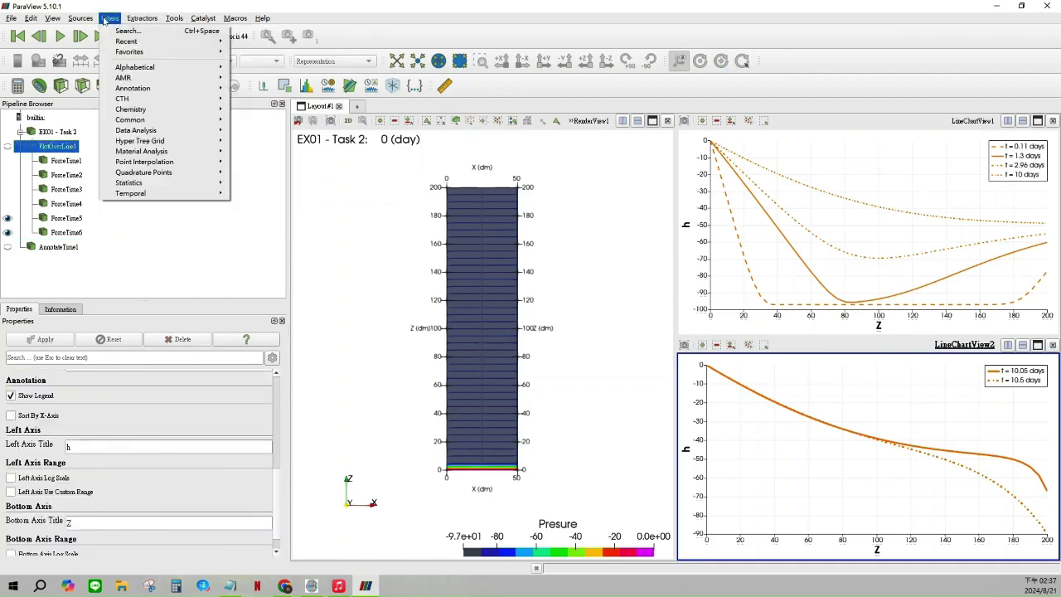
pyautogui.moveTo(166, 193)
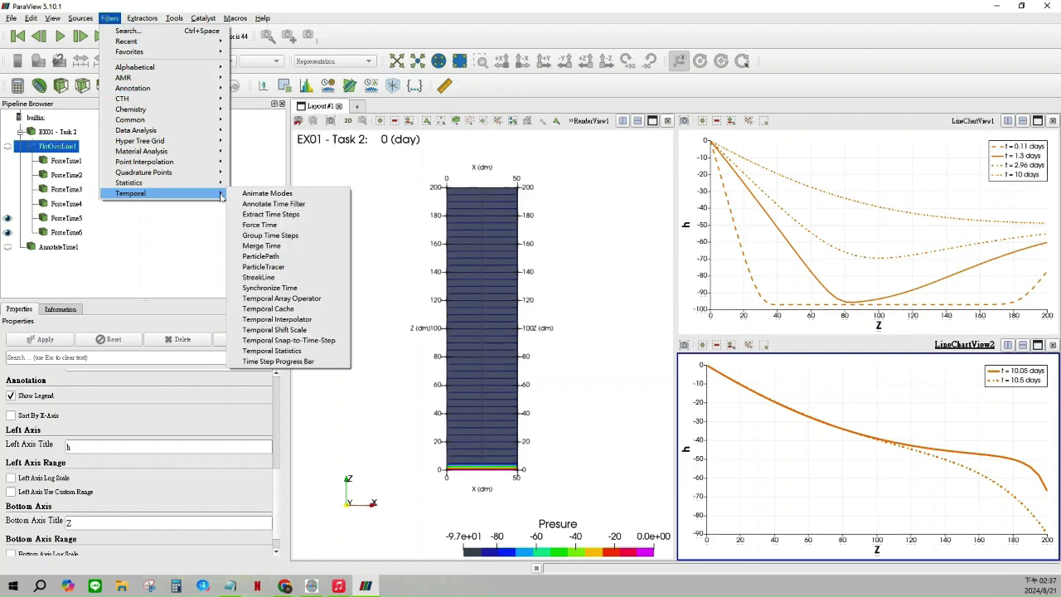
pyautogui.click(267, 226)
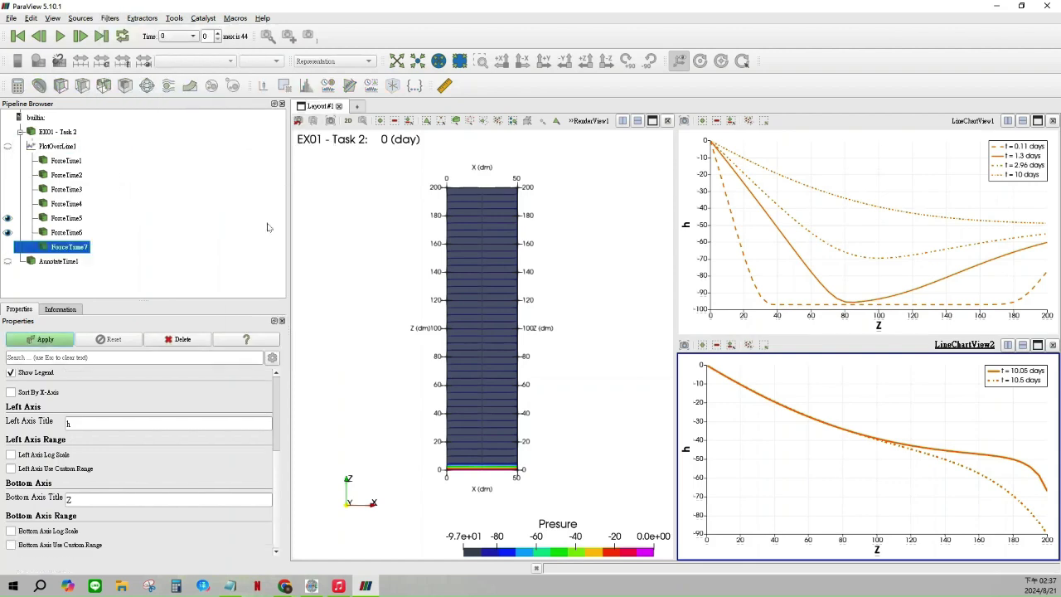
pyautogui.doubleClick(110, 408)
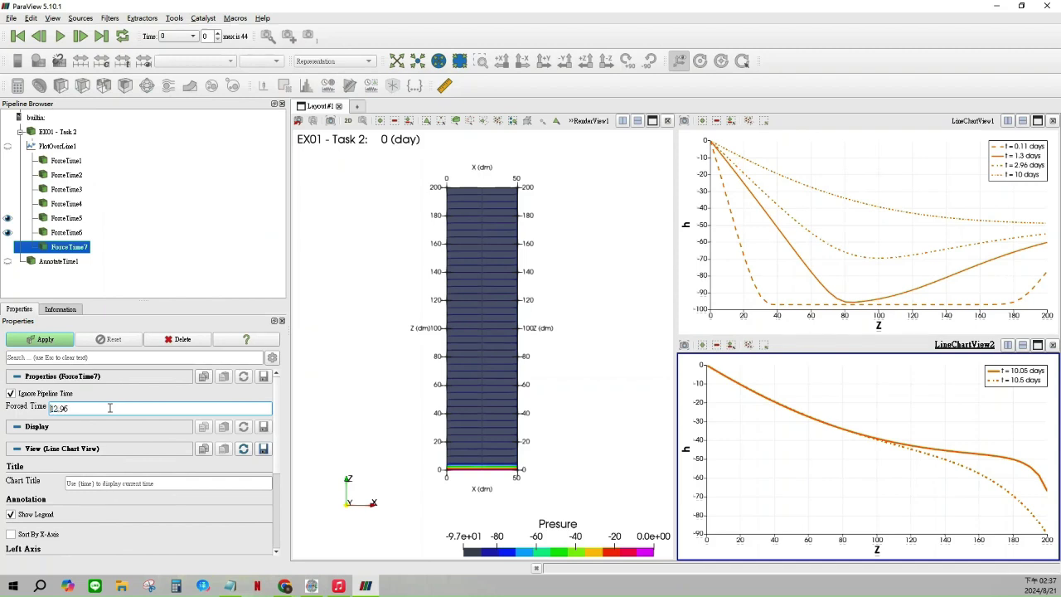
# Apply the seventh Force Time filter and display it in the second line chart with only the Presure series shown
pyautogui.scroll(-5, 112, 431)
pyautogui.scroll(5, 112, 448)
pyautogui.click(9, 246)
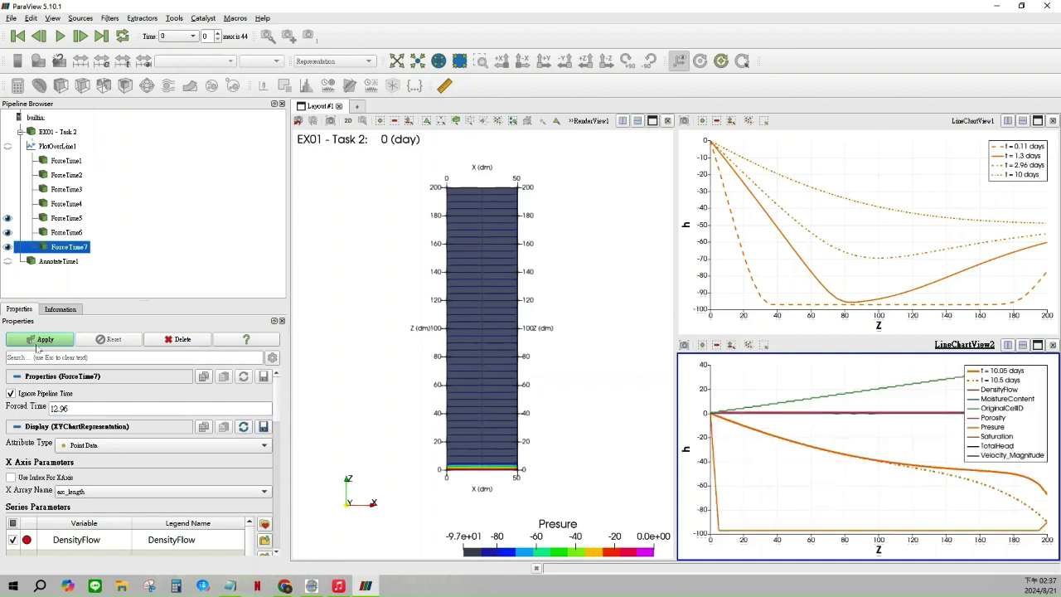
pyautogui.scroll(-3, 21, 423)
pyautogui.click(13, 424)
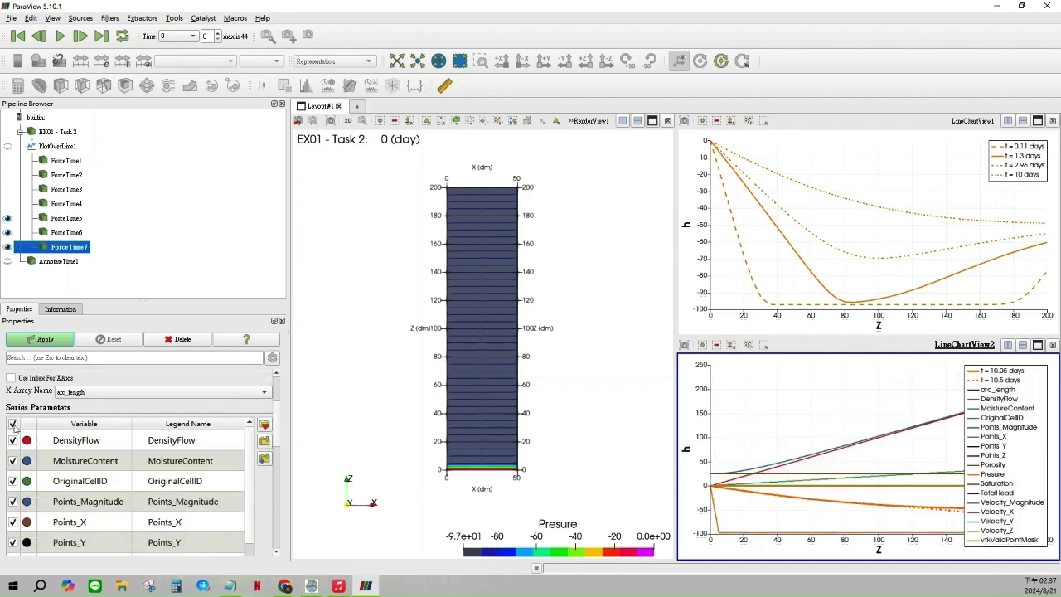
pyautogui.click(12, 423)
pyautogui.click(42, 339)
pyautogui.scroll(-3, 65, 430)
pyautogui.scroll(-1, 64, 432)
pyautogui.click(13, 505)
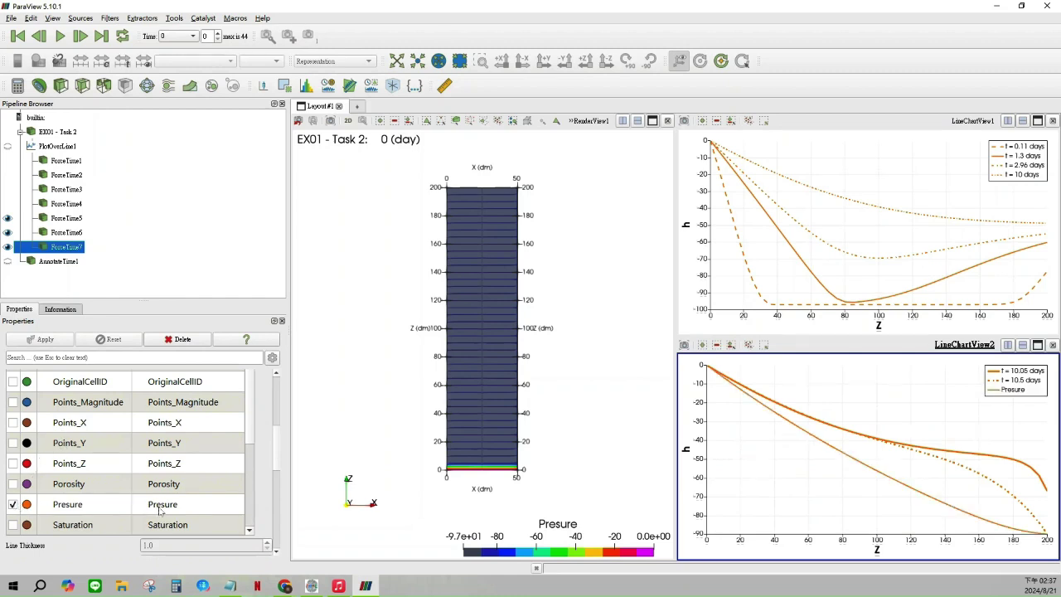
# Rename the seventh plot's Presure legend entry to "t = 12.96 days"
pyautogui.doubleClick(158, 505)
pyautogui.write('t = 0.1 days')
pyautogui.doubleClick(165, 504)
pyautogui.write('12.96')
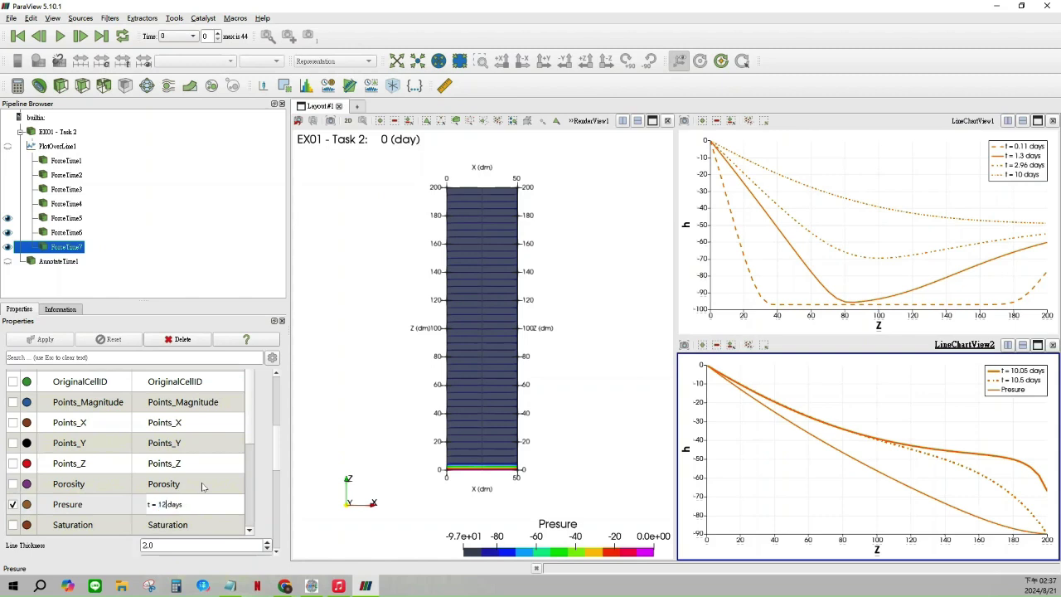
pyautogui.press('Return')
# Set the 12.96-day curve's line thickness to 3.0 and its line style to Dash Dot Dot
pyautogui.scroll(-10, 204, 492)
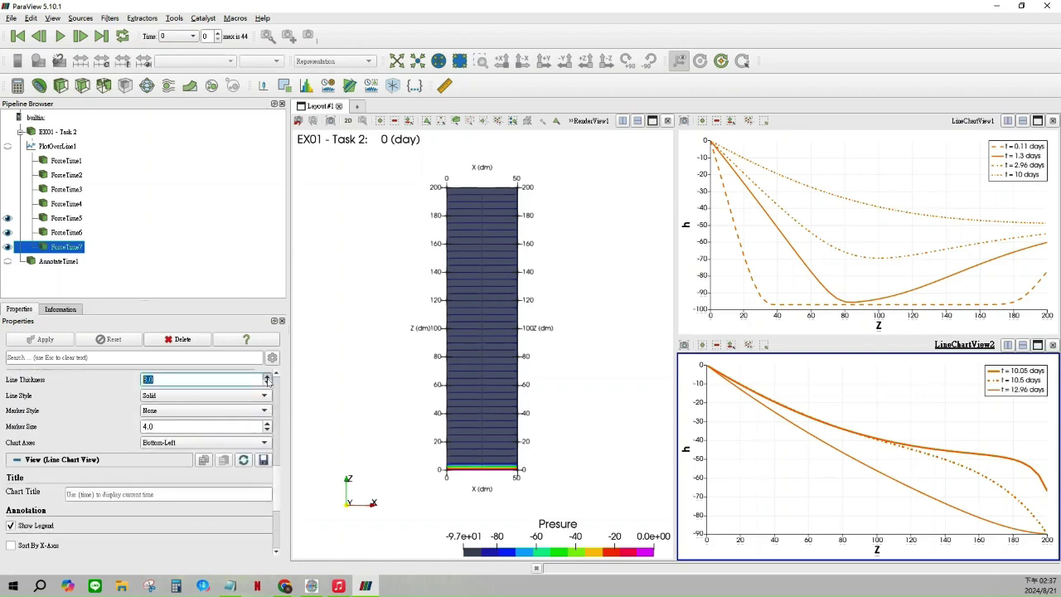
pyautogui.click(262, 395)
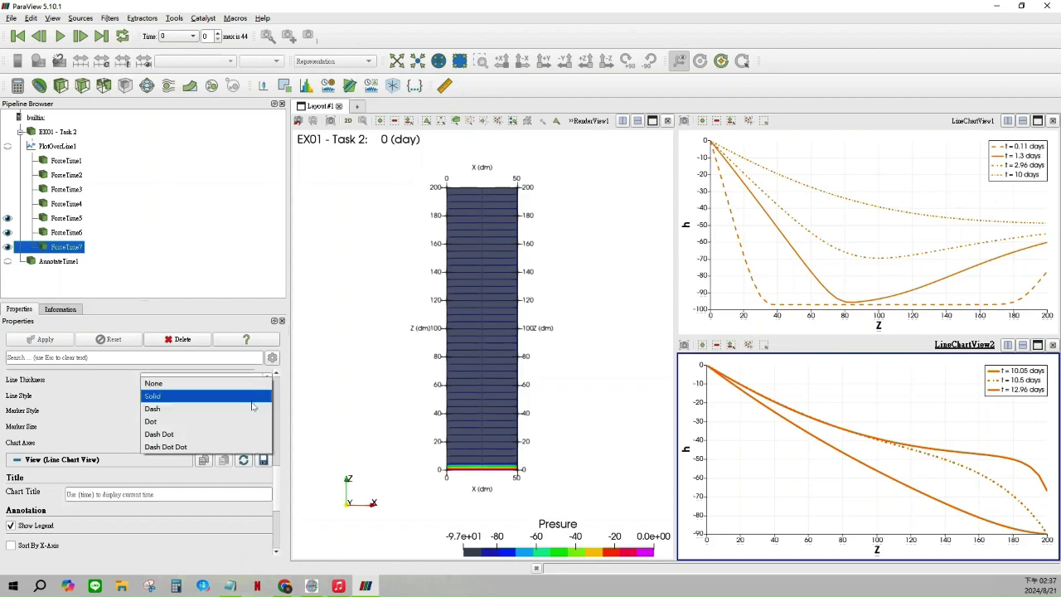
pyautogui.click(216, 434)
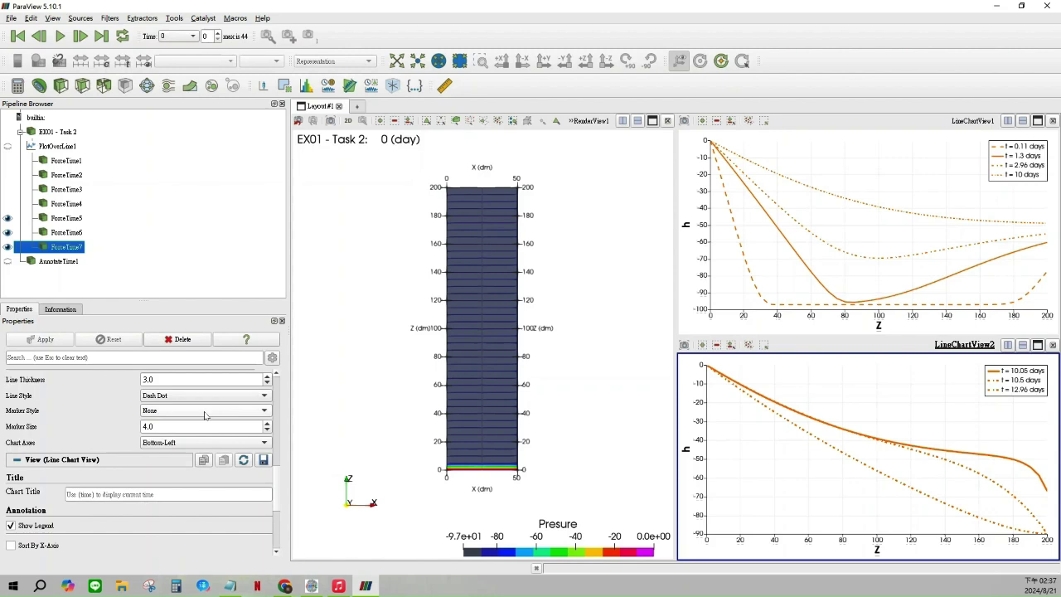
pyautogui.click(200, 396)
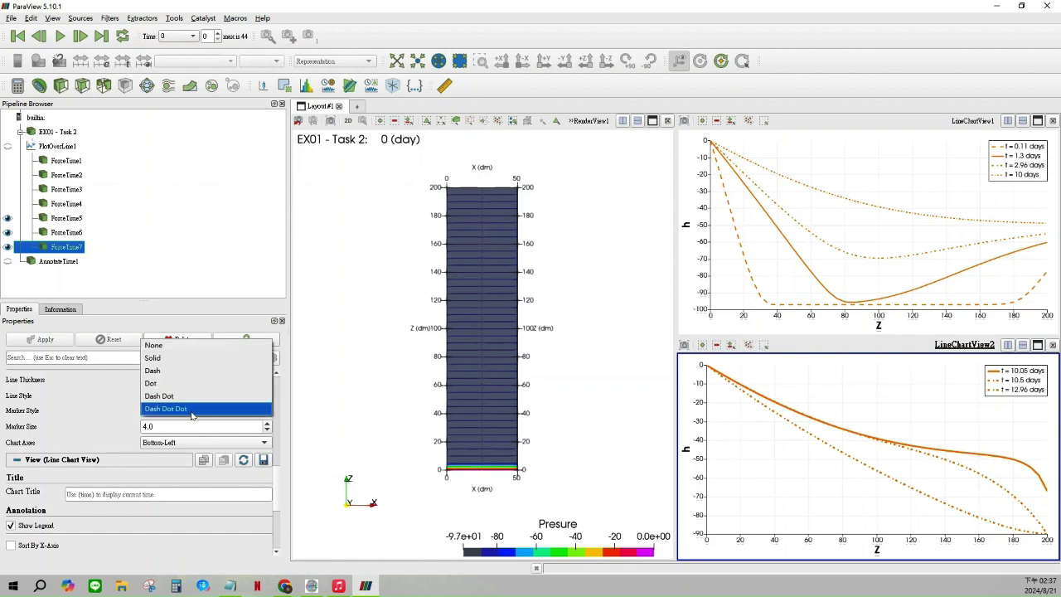
pyautogui.click(191, 409)
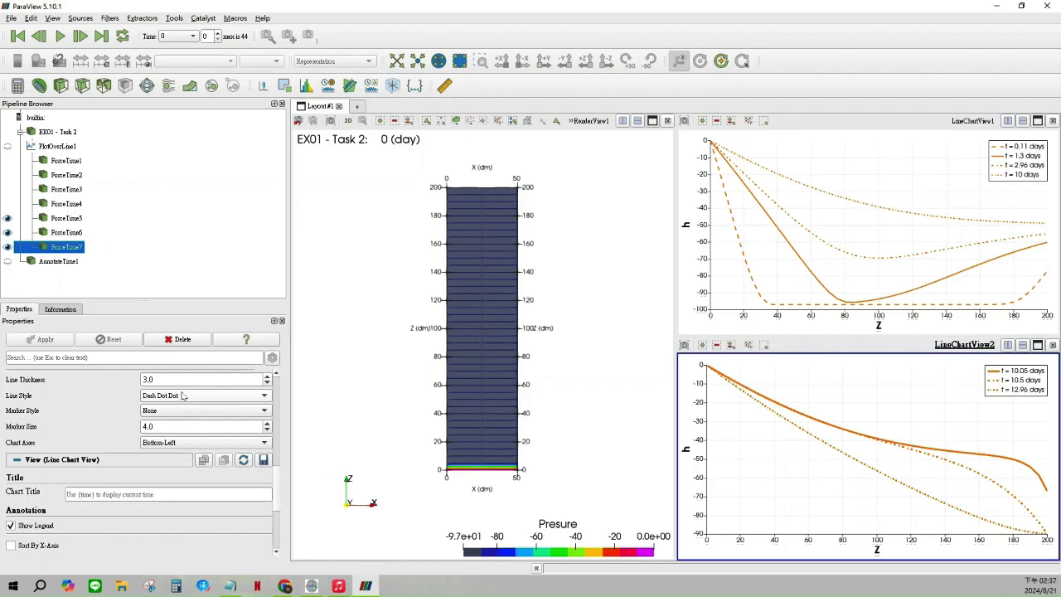
pyautogui.scroll(2, 147, 470)
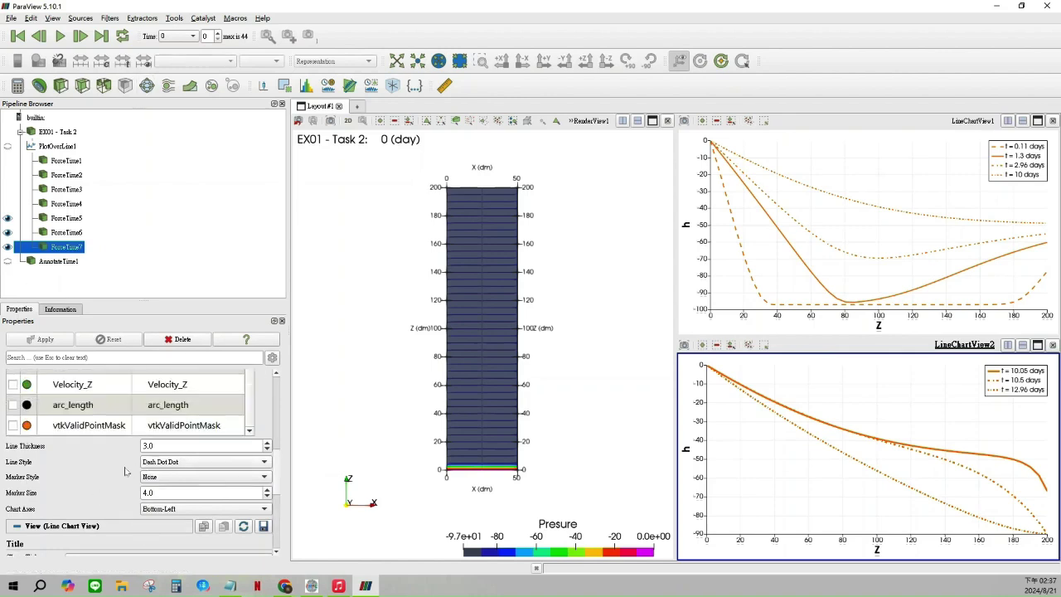
pyautogui.scroll(10, 125, 471)
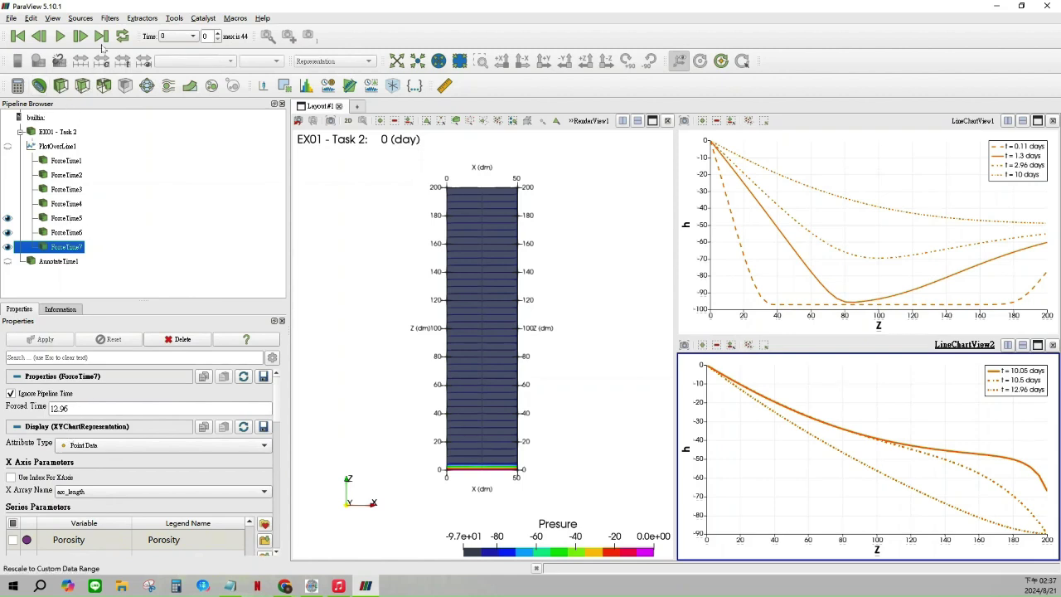
# Add an eighth Force Time filter to PlotOverLine1 with a forced time of 20
pyautogui.click(73, 146)
pyautogui.click(110, 18)
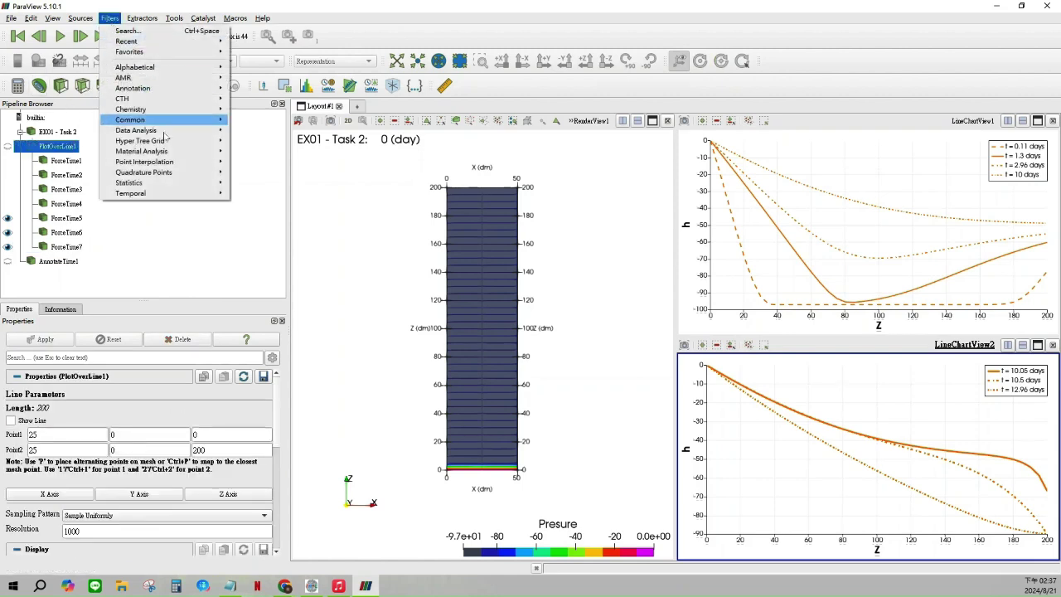
pyautogui.moveTo(165, 194)
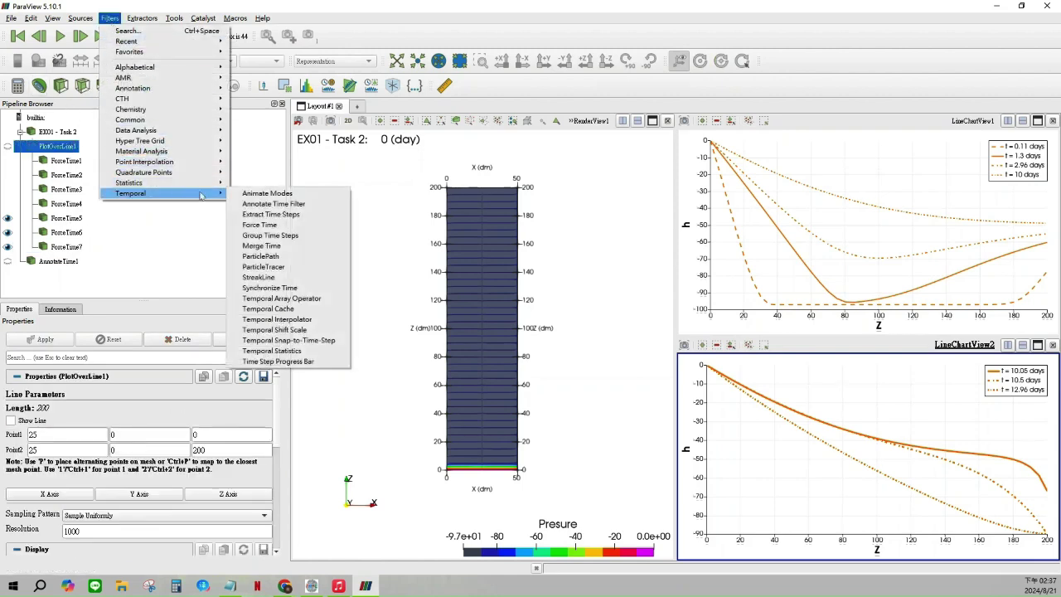
pyautogui.click(266, 225)
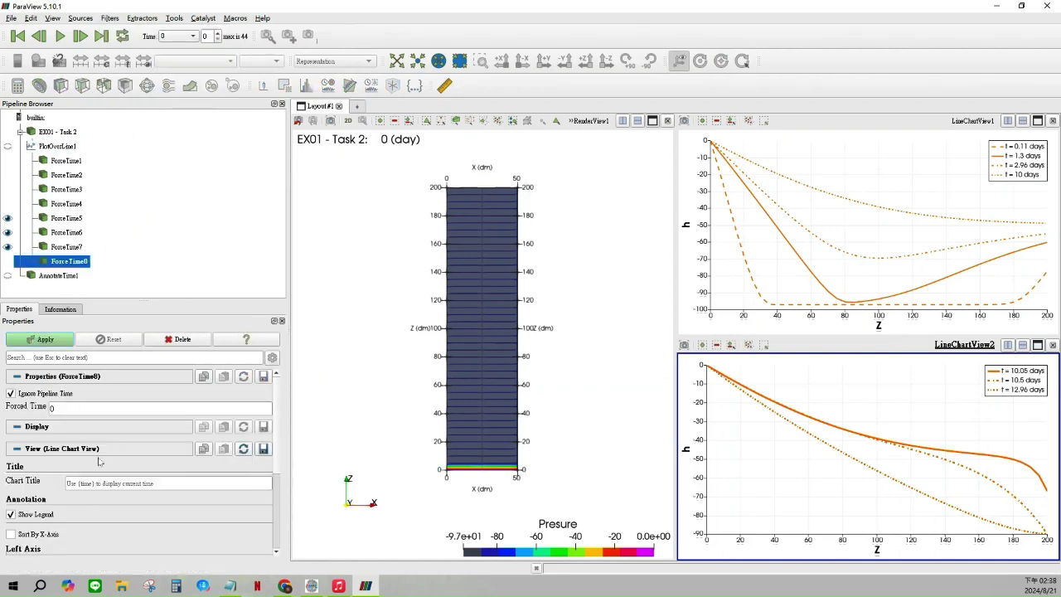
pyautogui.doubleClick(96, 410)
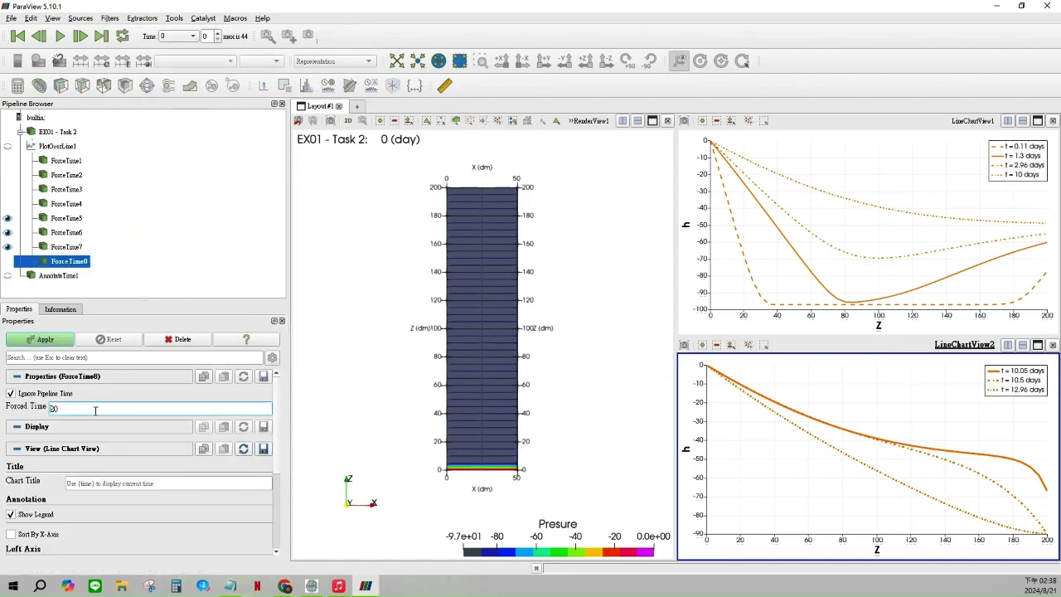
pyautogui.scroll(-1, 105, 457)
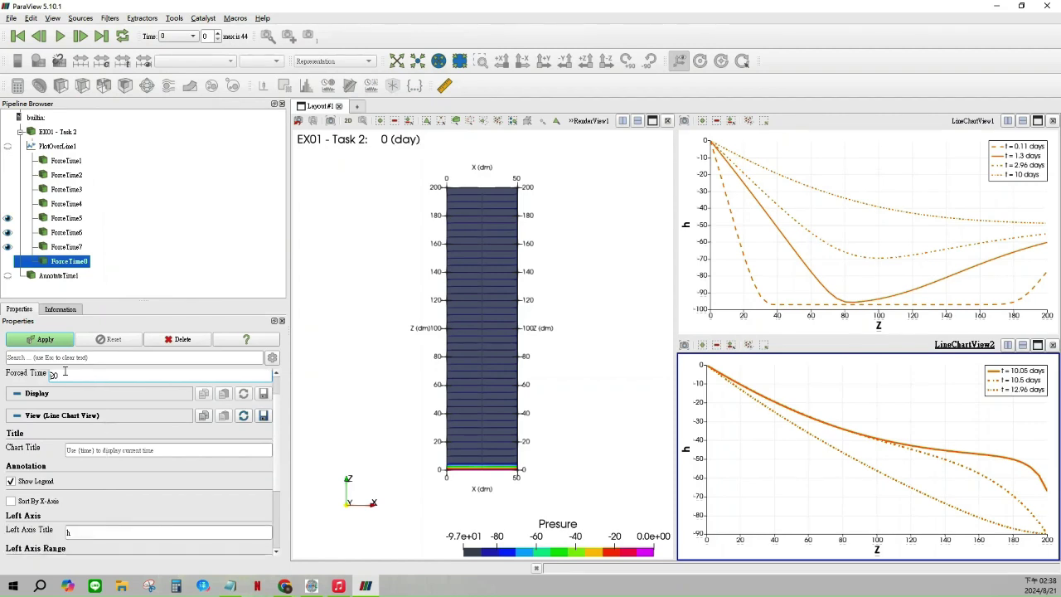
pyautogui.scroll(-1, 80, 460)
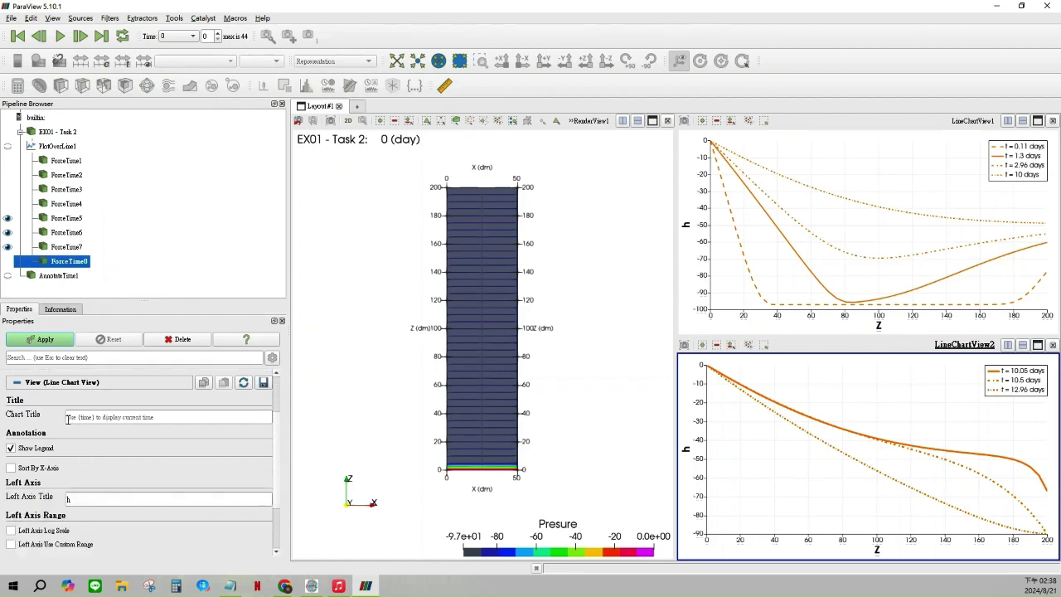
pyautogui.scroll(2, 68, 419)
# Apply the eighth Force Time filter and display it in the second line chart with only the Presure series shown
pyautogui.click(38, 340)
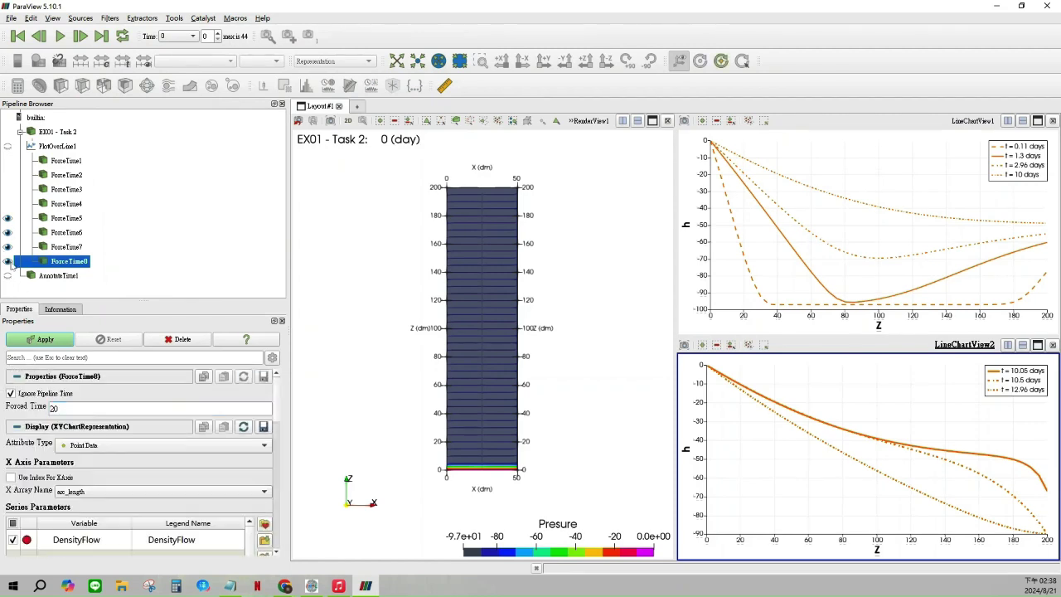
pyautogui.click(32, 340)
pyautogui.scroll(-2, 20, 461)
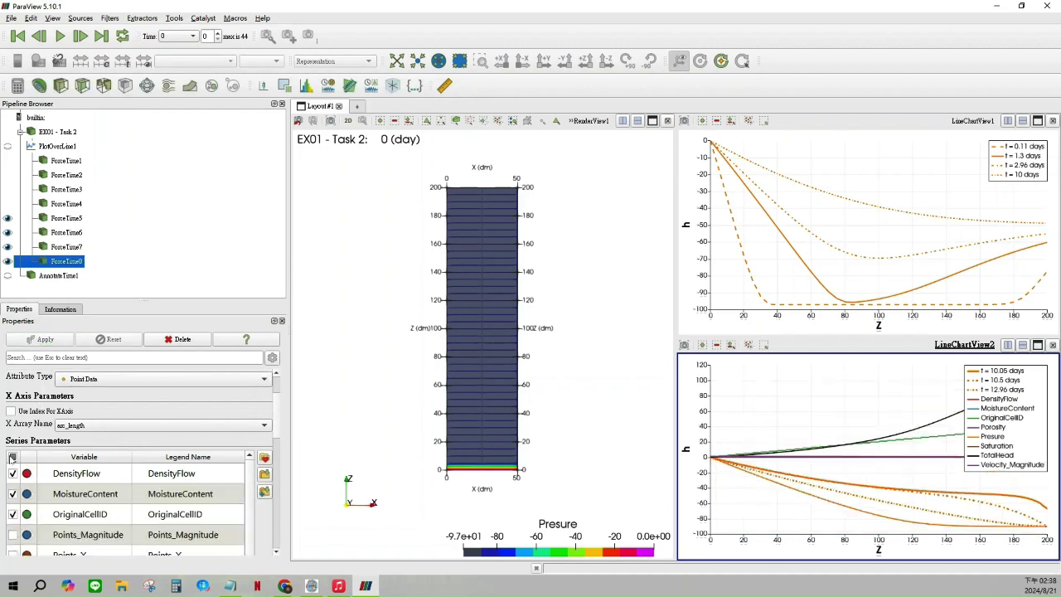
pyautogui.click(11, 456)
pyautogui.scroll(-2, 13, 497)
pyautogui.scroll(3, 14, 490)
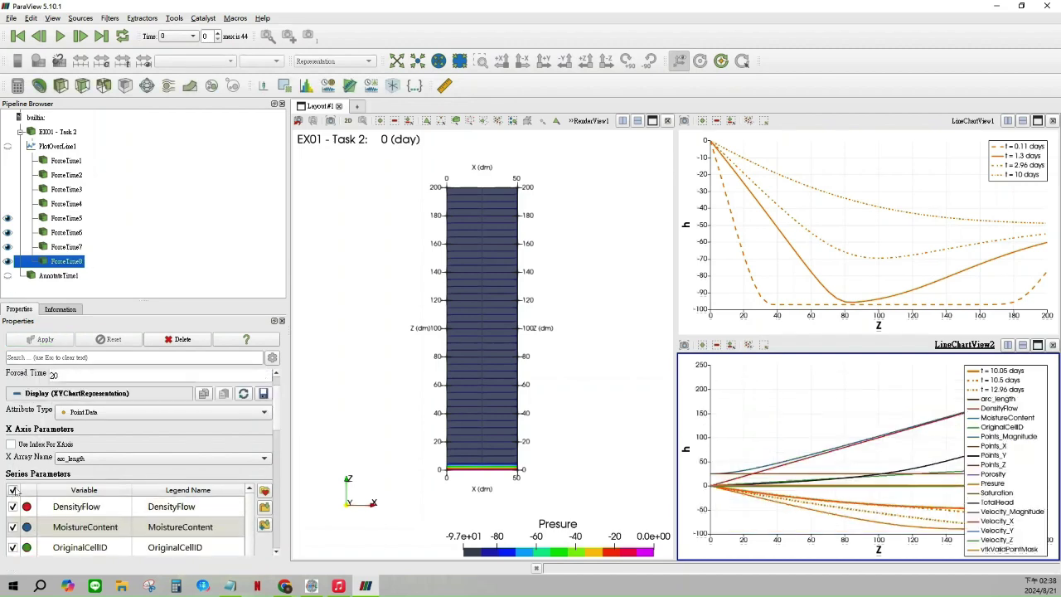
pyautogui.click(13, 490)
pyautogui.scroll(-3, 15, 497)
pyautogui.click(16, 494)
pyautogui.click(14, 494)
# Rename the eighth plot's Presure legend entry to "t = 20 days"
pyautogui.doubleClick(167, 493)
pyautogui.write('t = 0.11 days')
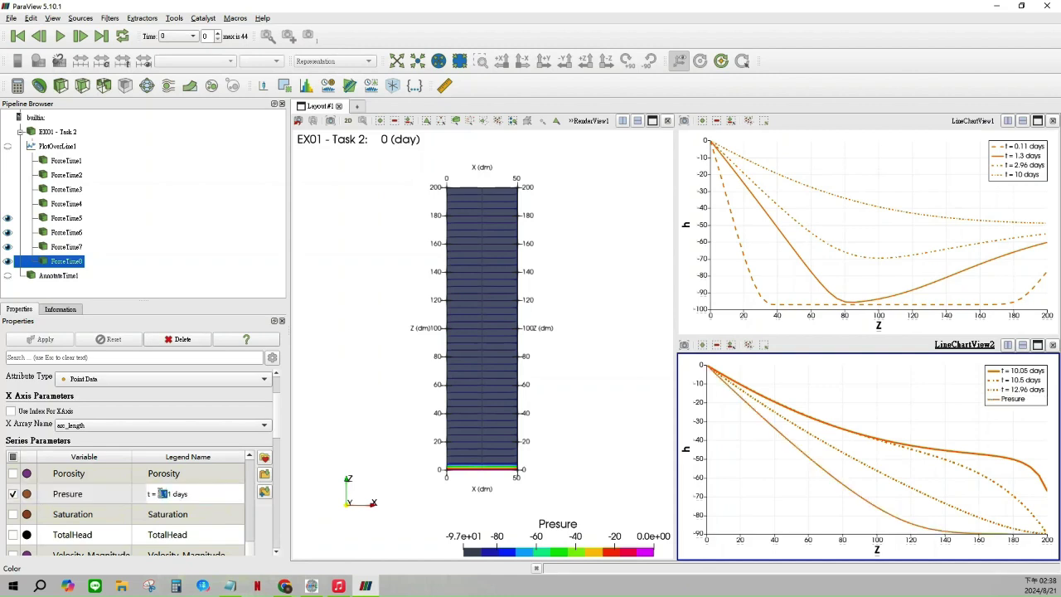
pyautogui.write('20')
pyautogui.press('Return')
# Set the 20-day curve's line thickness to 3.0 and its line style to Dash
pyautogui.scroll(-10, 197, 459)
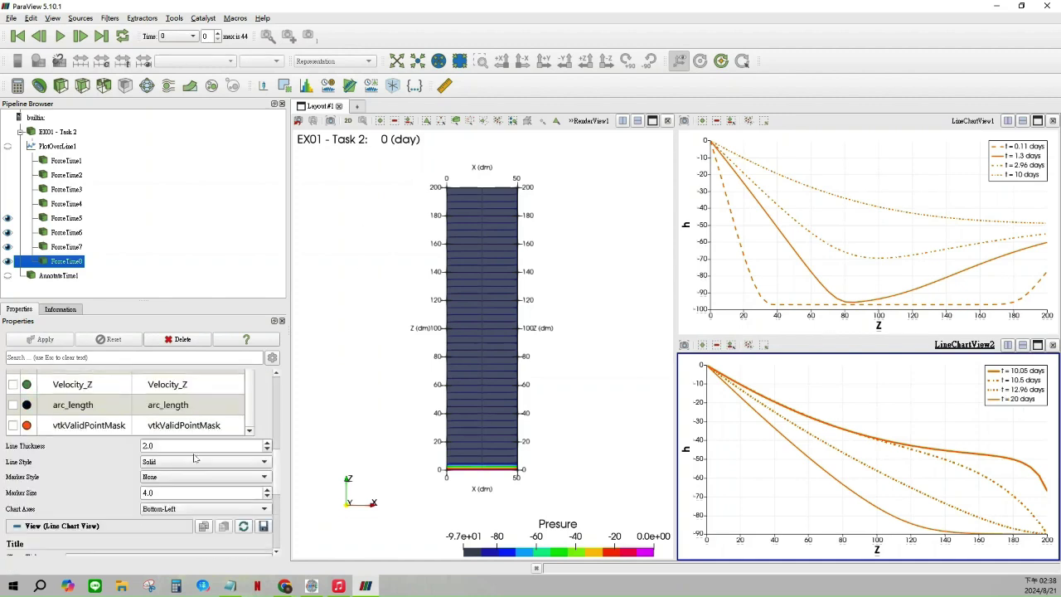
pyautogui.scroll(3, 197, 459)
pyautogui.click(266, 409)
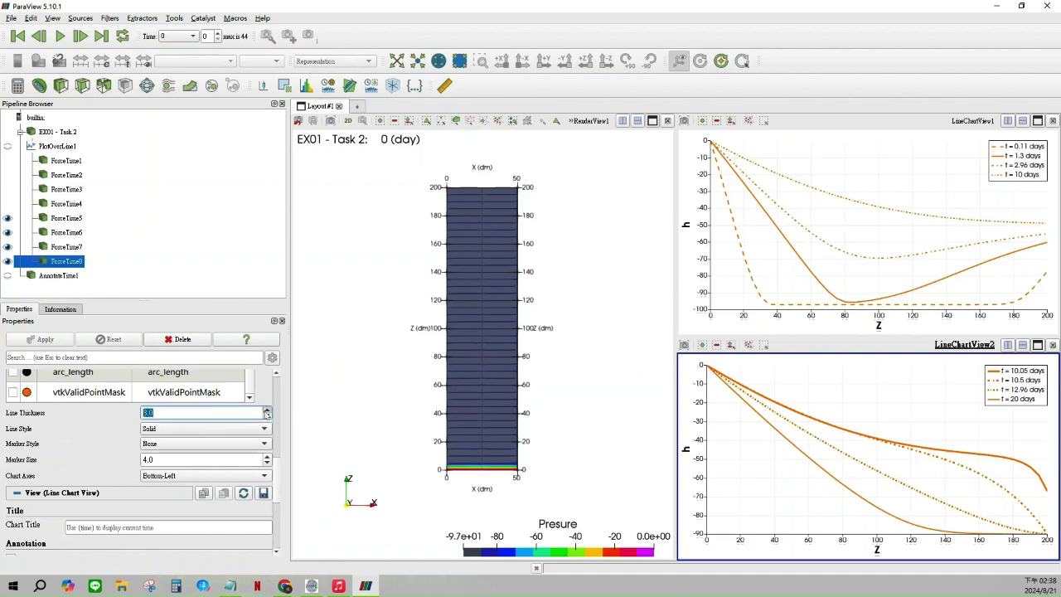
pyautogui.click(262, 426)
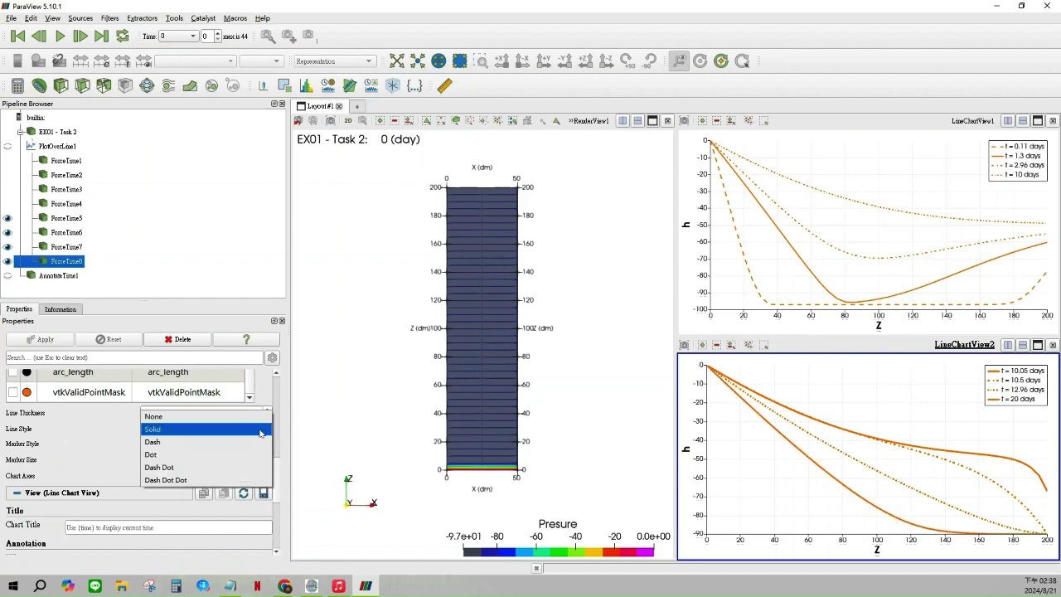
pyautogui.click(154, 444)
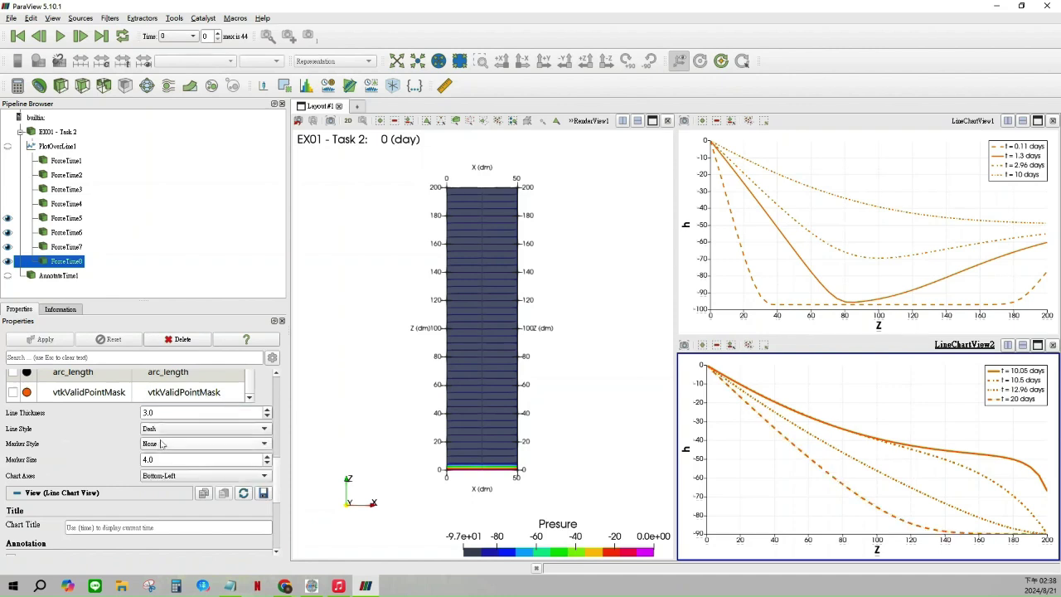
pyautogui.scroll(-5, 107, 457)
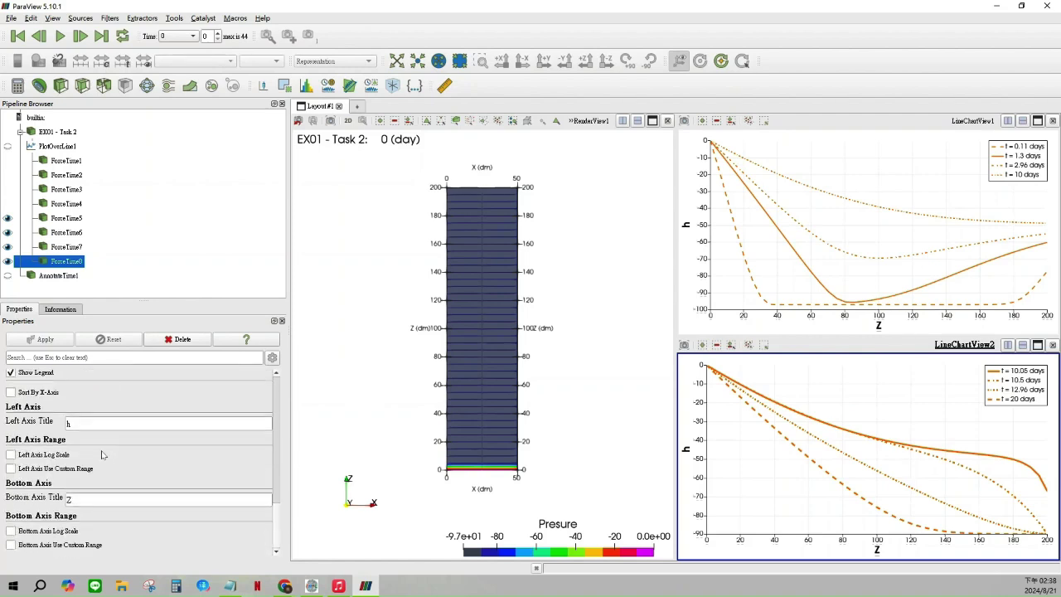
pyautogui.scroll(10, 102, 454)
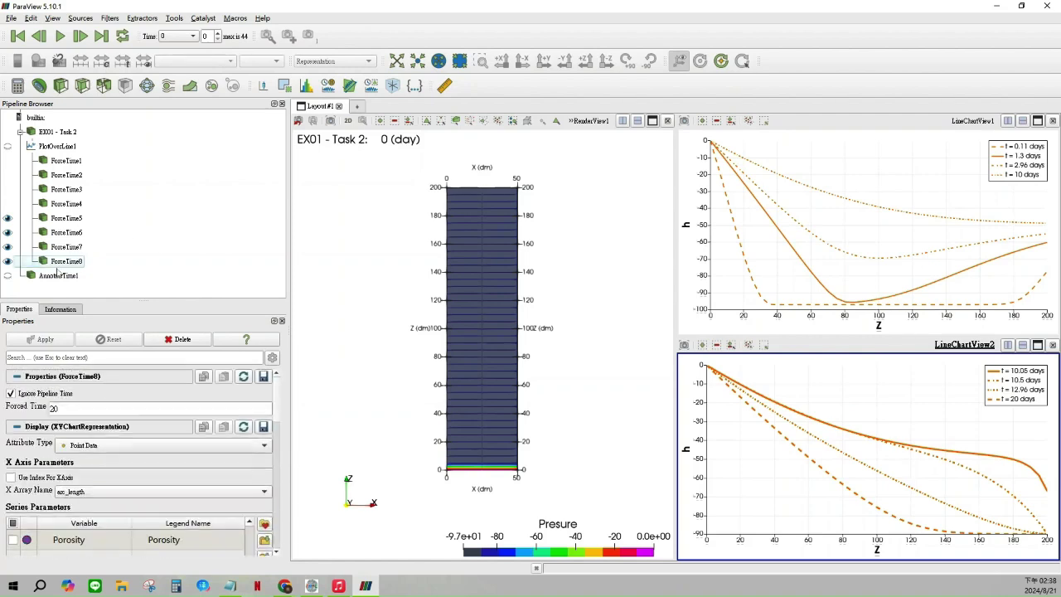
# Add two Text sources to the pipeline, one for each line chart
pyautogui.click(59, 276)
pyautogui.click(82, 20)
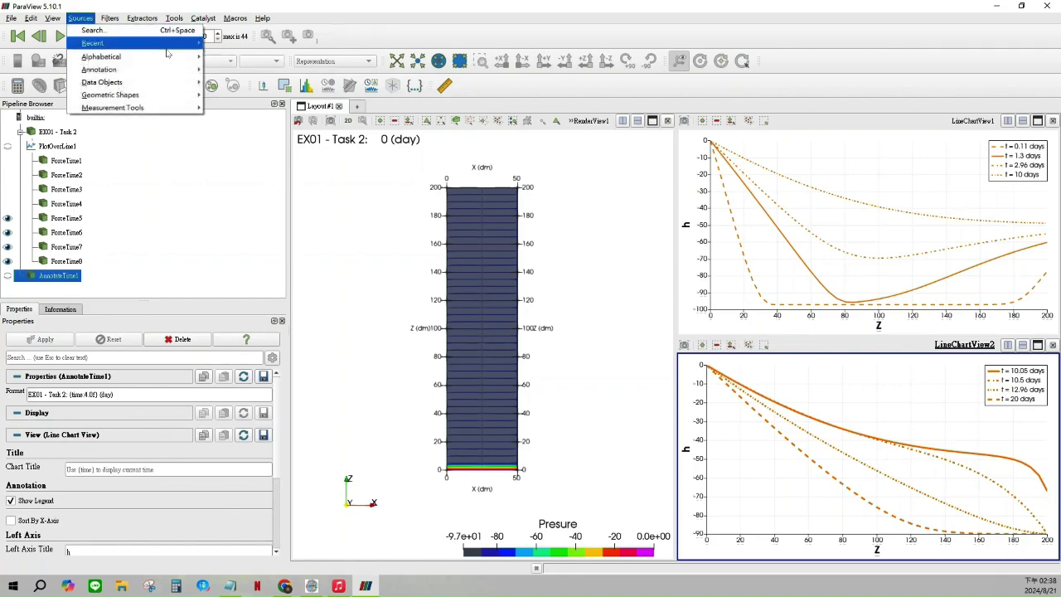
pyautogui.moveTo(189, 60)
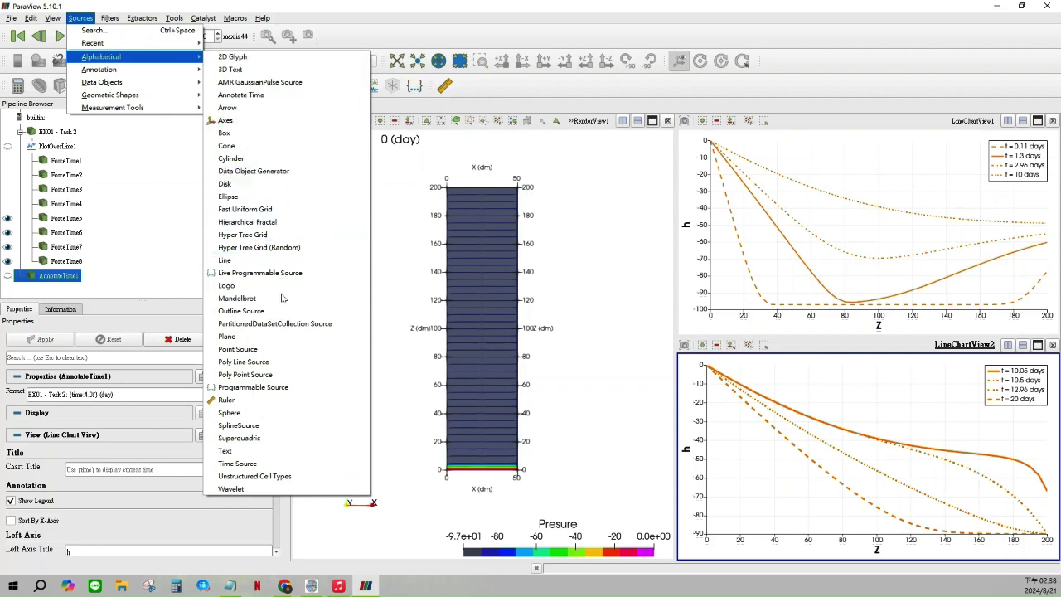
pyautogui.click(241, 455)
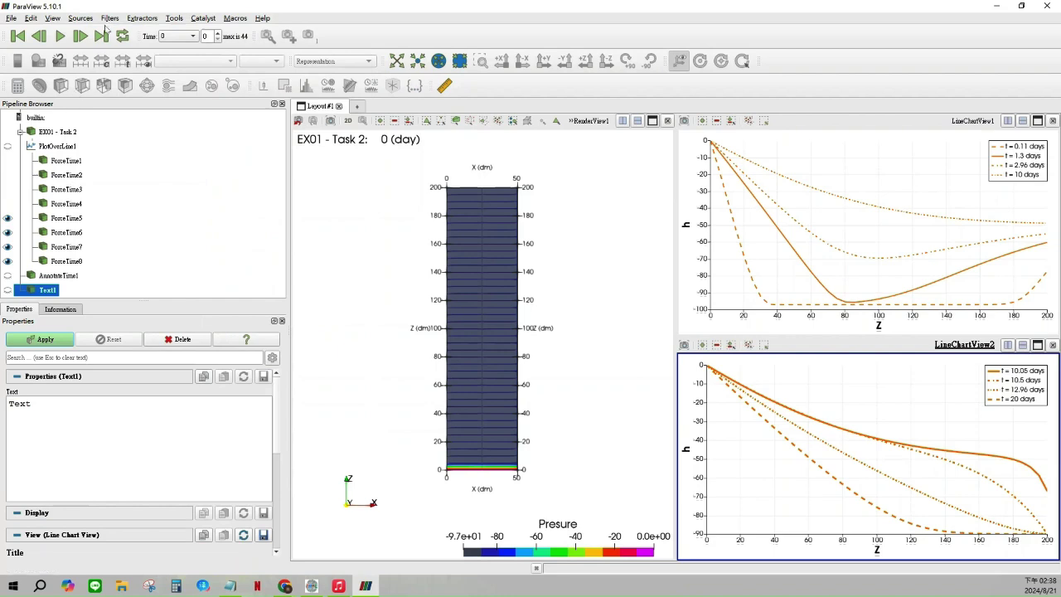
pyautogui.click(73, 278)
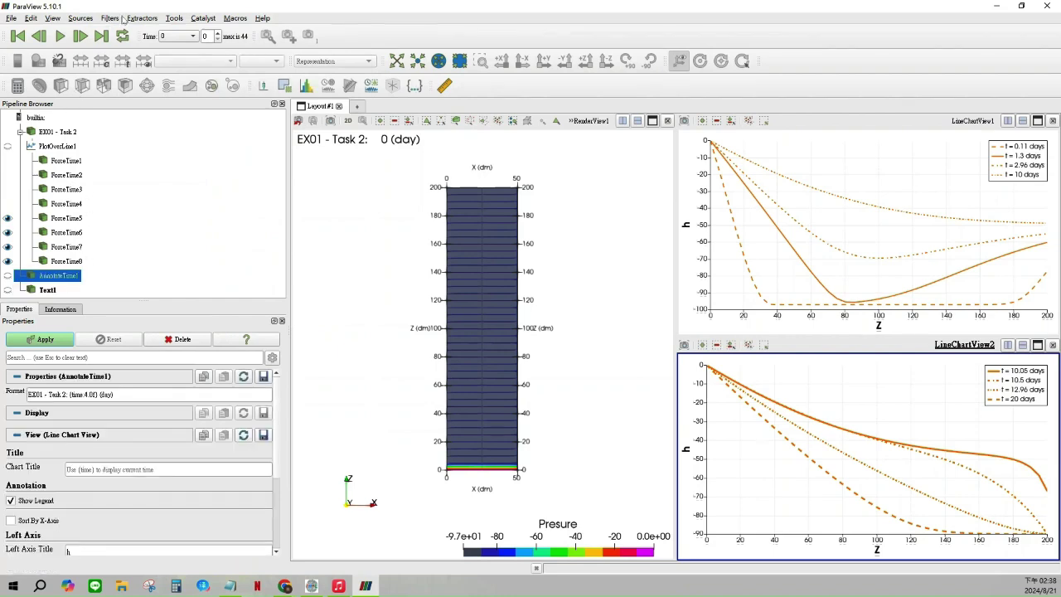
pyautogui.click(122, 18)
pyautogui.click(81, 18)
pyautogui.click(81, 18)
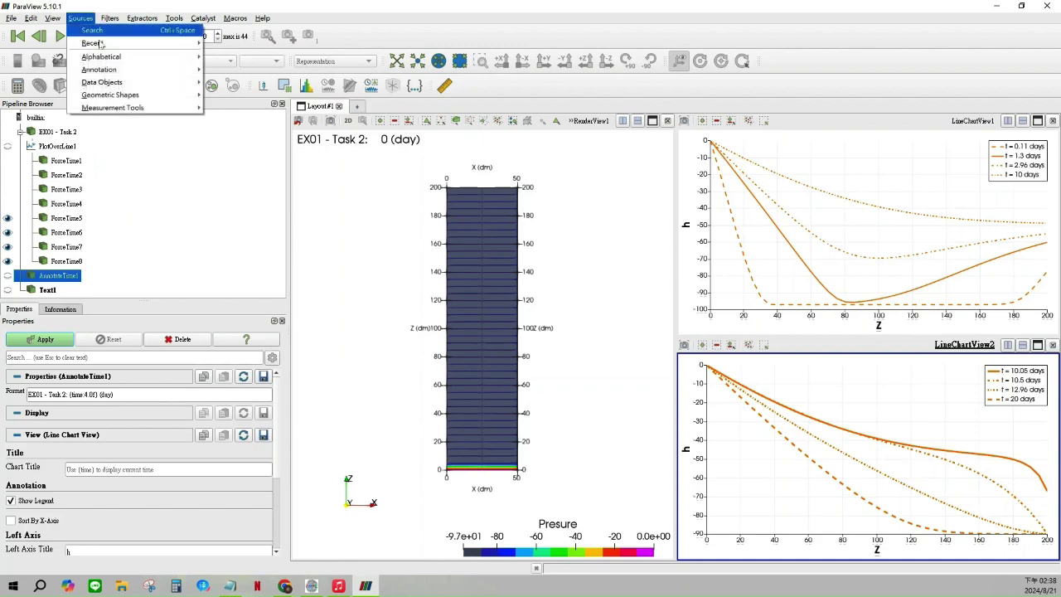
pyautogui.moveTo(101, 57)
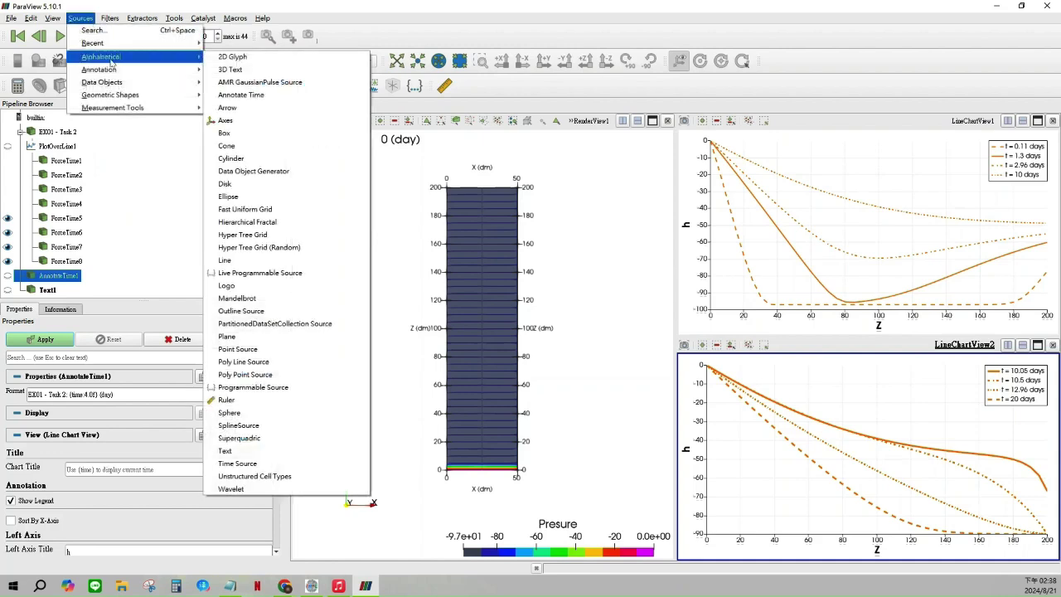
pyautogui.click(249, 451)
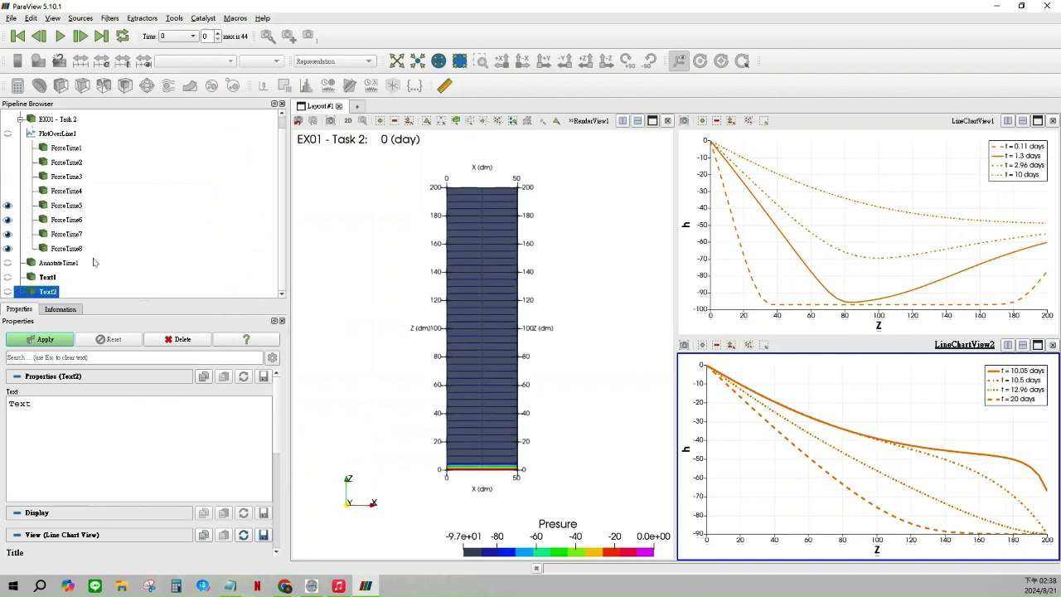
# Show the first Text source in the first line chart and anchor it at the chart's upper centre
pyautogui.click(55, 278)
pyautogui.click(810, 153)
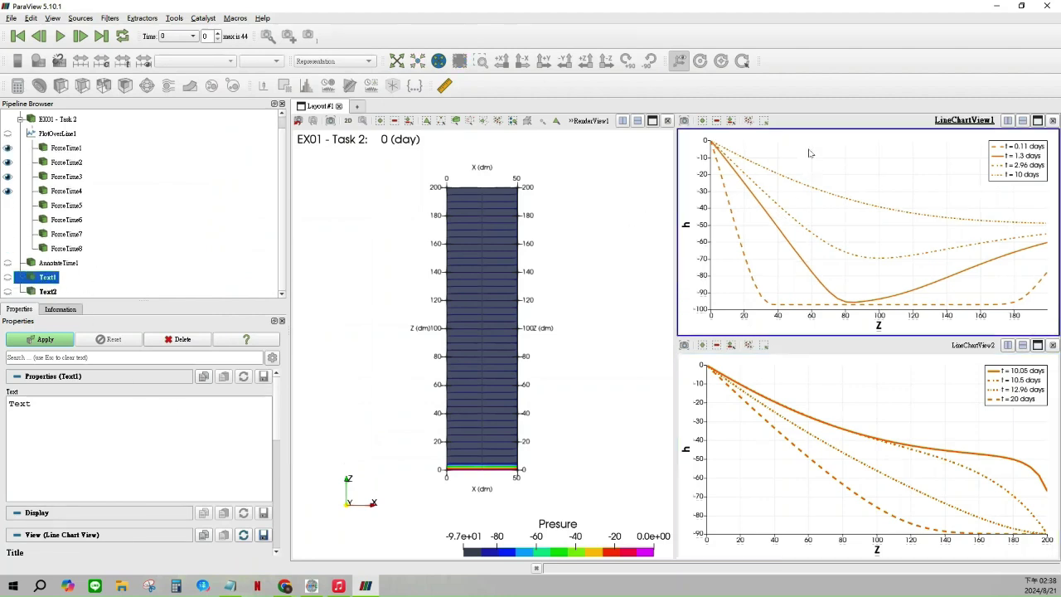
pyautogui.click(8, 278)
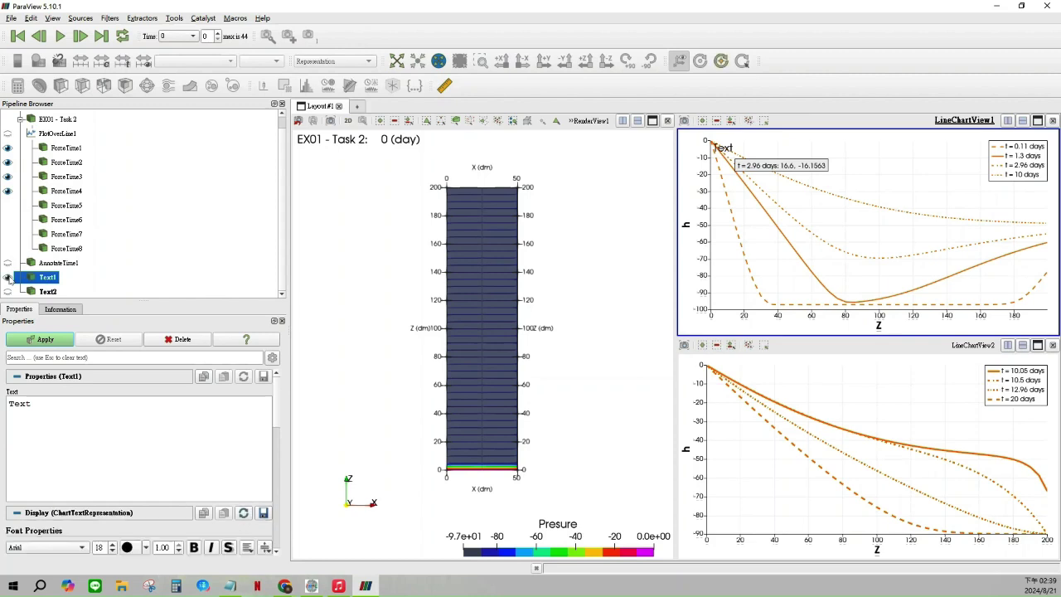
pyautogui.scroll(-3, 111, 450)
pyautogui.click(139, 501)
pyautogui.click(246, 501)
pyautogui.click(245, 523)
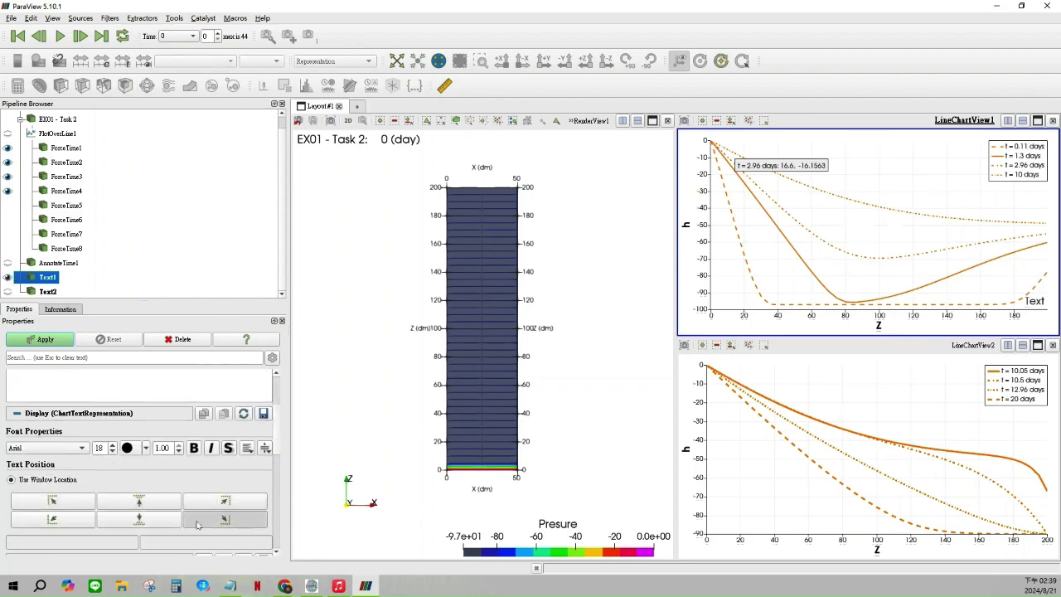
pyautogui.click(140, 519)
pyautogui.click(46, 518)
pyautogui.click(142, 501)
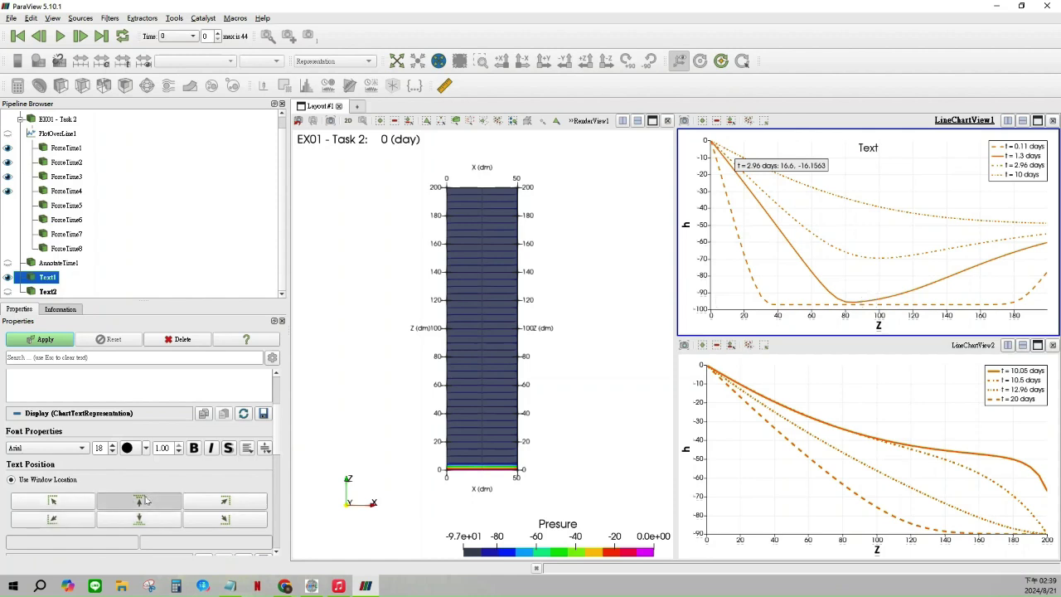
# Set the first Text source to "Pressure head profiles during infiltration" and apply it
pyautogui.scroll(2, 63, 402)
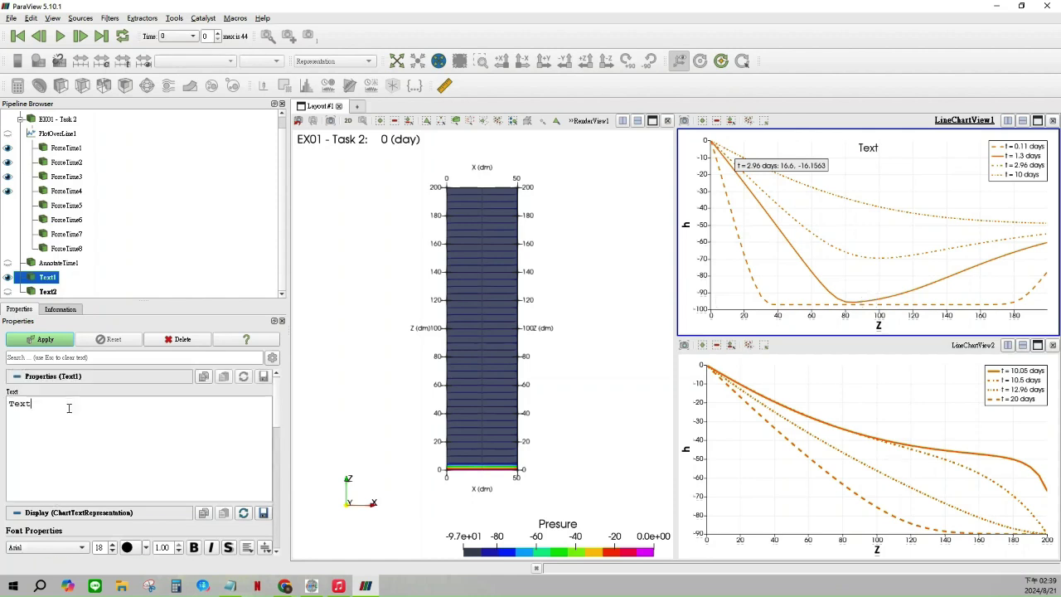
pyautogui.moveTo(37, 404); pyautogui.dragTo(10, 404)
pyautogui.press('BackSpace')
pyautogui.write('Pressure head profiles during infiltration')
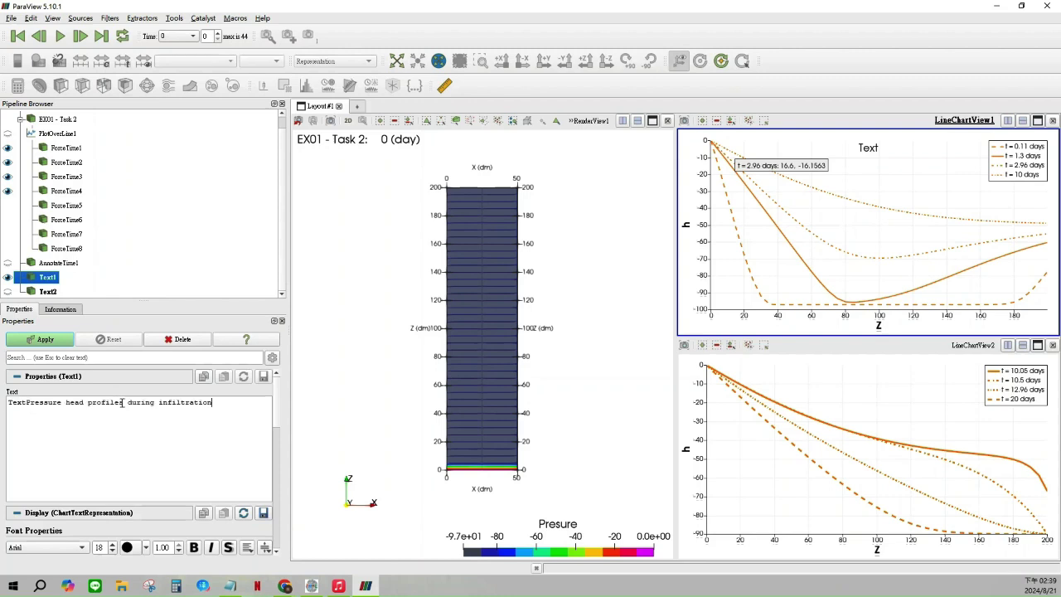
pyautogui.write('Pressure head profiles during infiltration')
pyautogui.hotkey('ctrl', 'a')
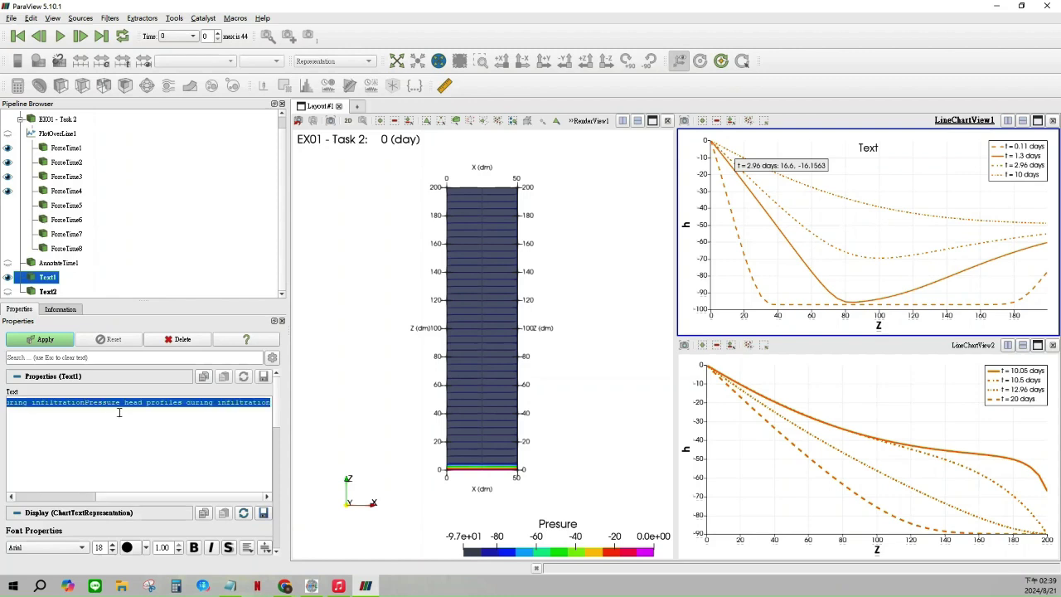
pyautogui.write('Pressure head profiles during infiltration')
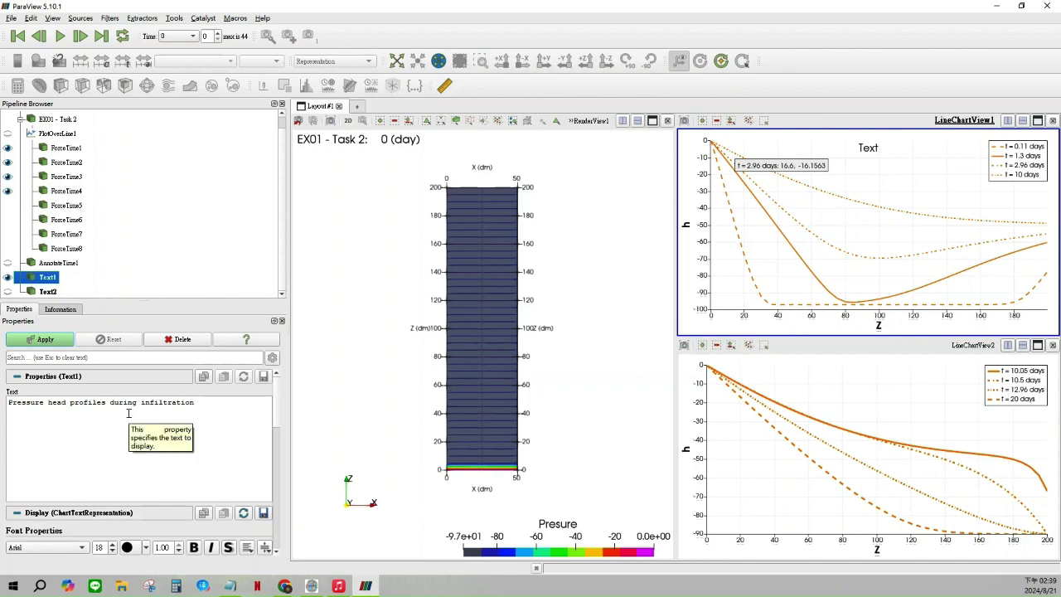
pyautogui.scroll(-5, 150, 414)
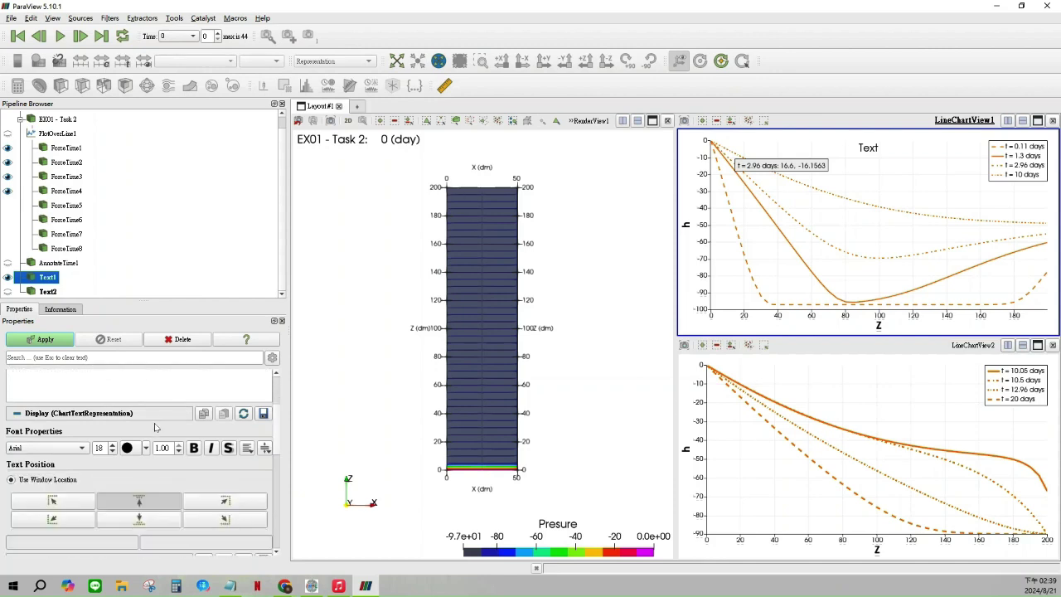
pyautogui.scroll(4, 118, 360)
pyautogui.click(45, 340)
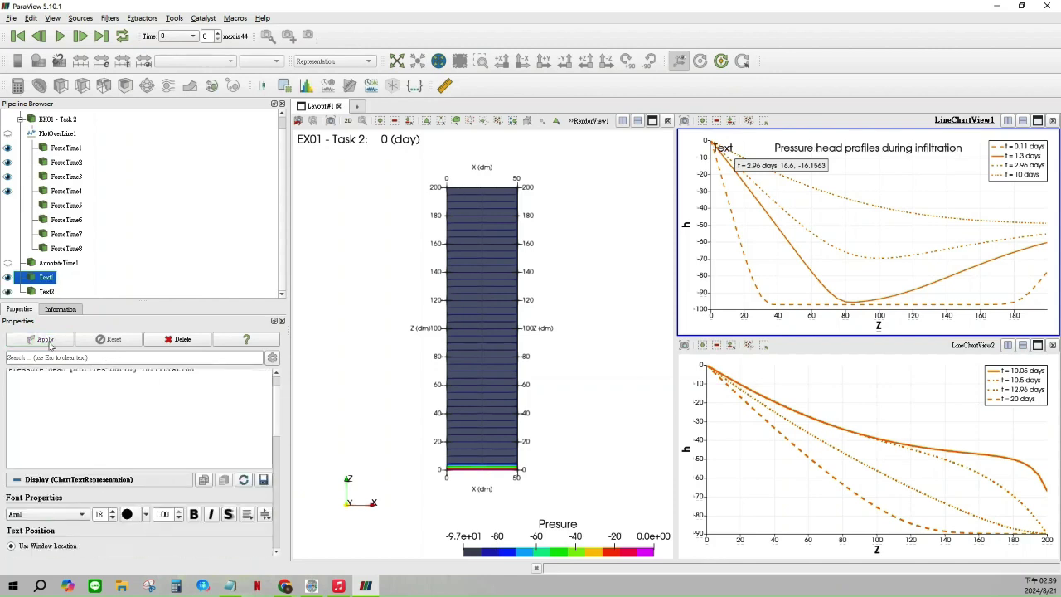
# Hide the second Text source in the first line chart and show it in the second line chart
pyautogui.scroll(1, 154, 370)
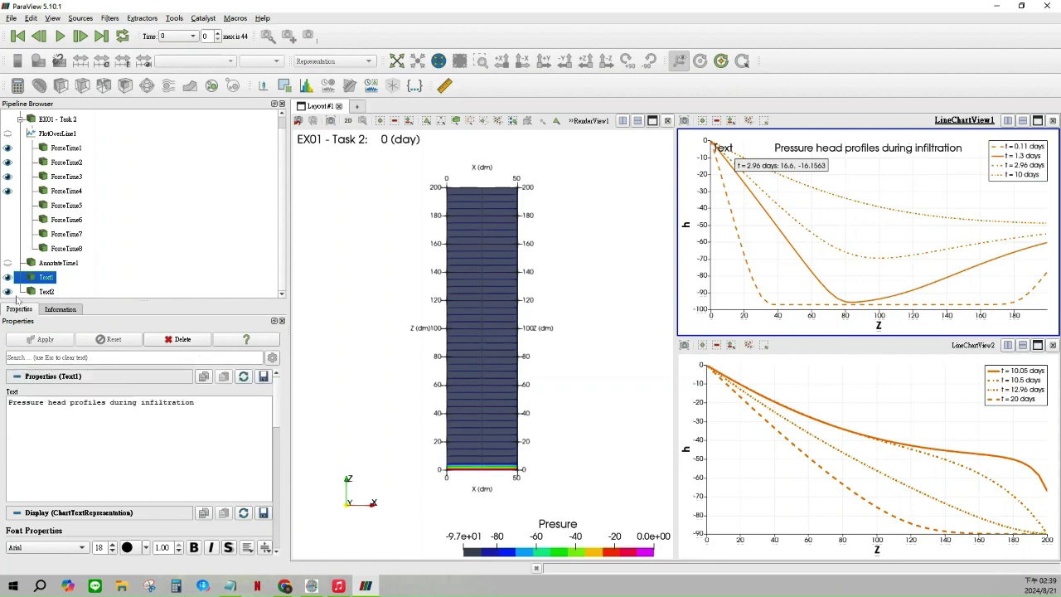
pyautogui.click(9, 292)
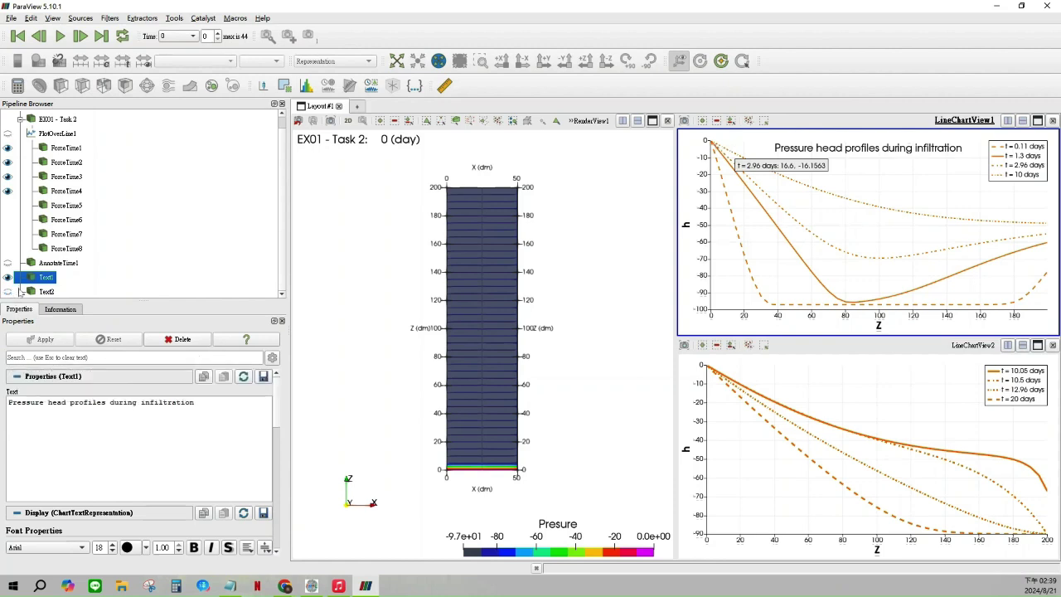
pyautogui.click(884, 399)
pyautogui.click(9, 292)
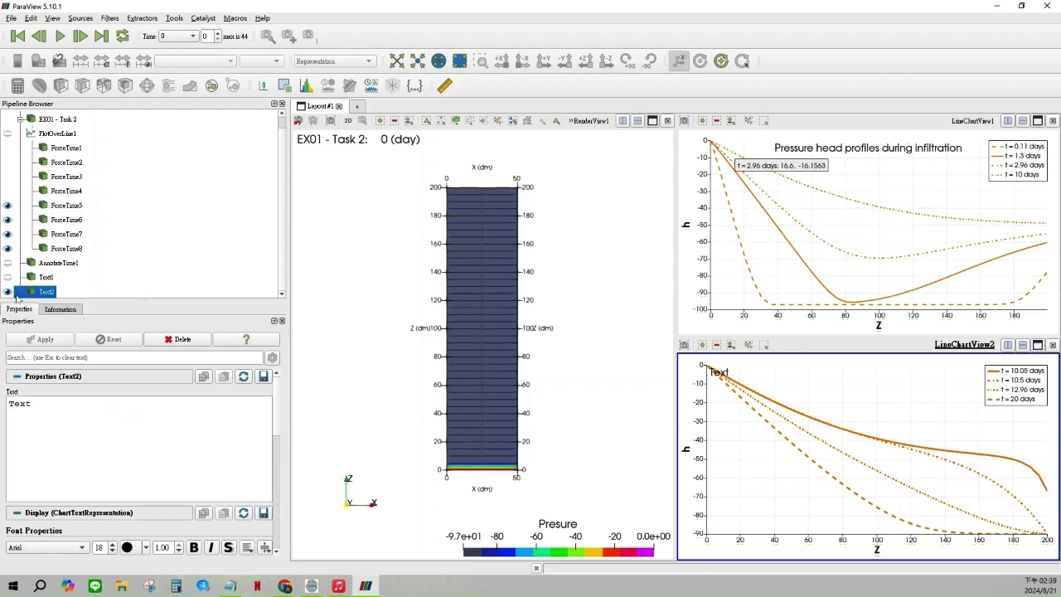
# Set the second Text source to "Pressure head profiles during evaporation" and anchor it at its chart's upper centre
pyautogui.doubleClick(34, 404)
pyautogui.write('Pressure head profiles during evaporation')
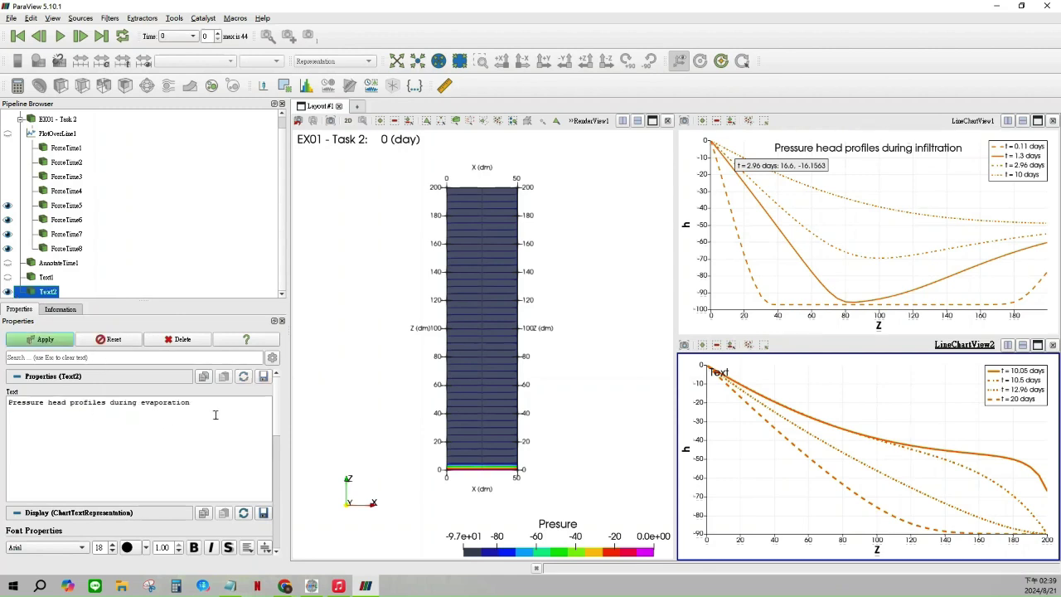
pyautogui.click(41, 341)
pyautogui.scroll(-2, 167, 429)
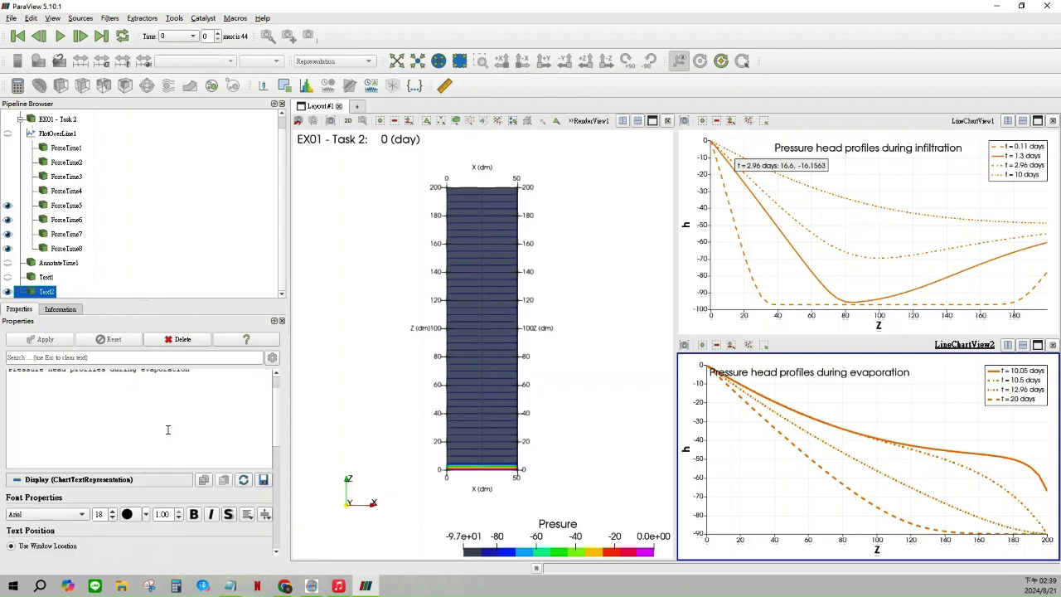
pyautogui.click(140, 501)
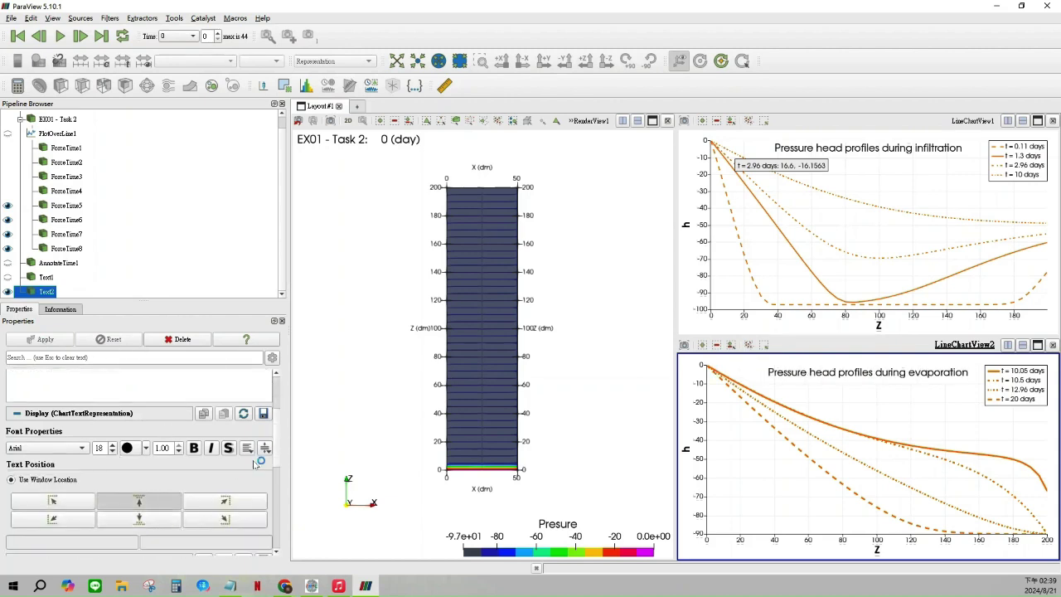
pyautogui.click(300, 415)
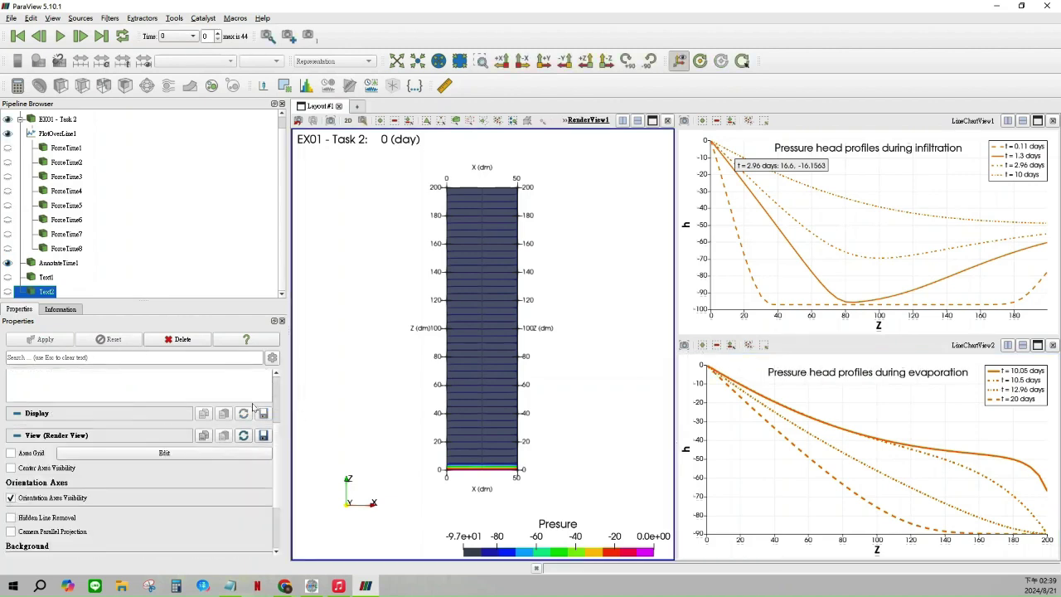